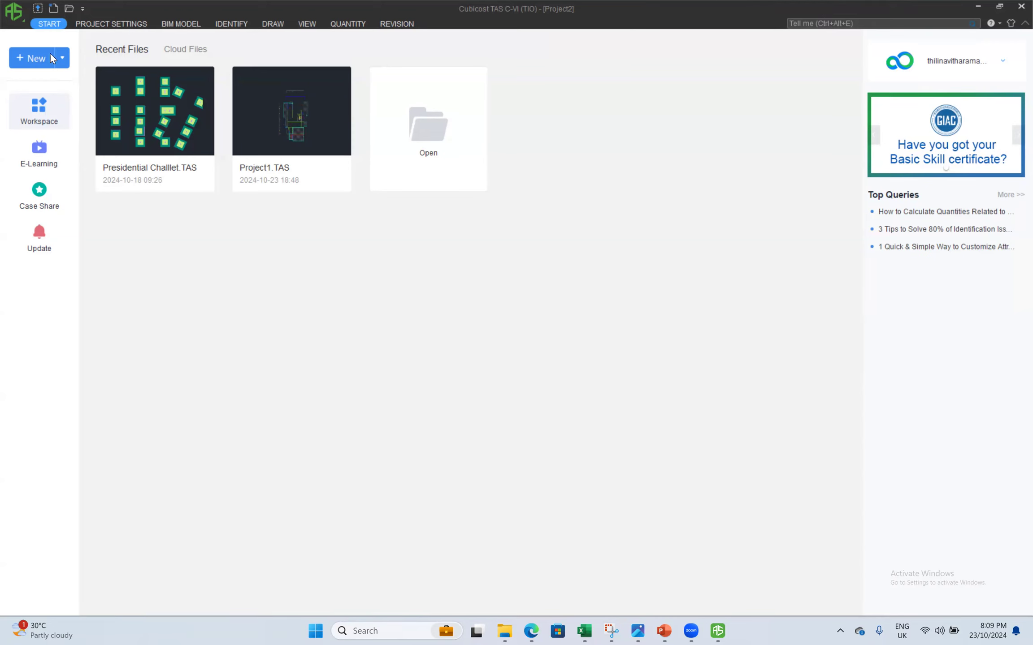
- Create a metric project named Project2 using the U.K. NRM2 measurement rules and a ground elevation of 0.000 m
left_click(32, 62)
left_click(528, 333)
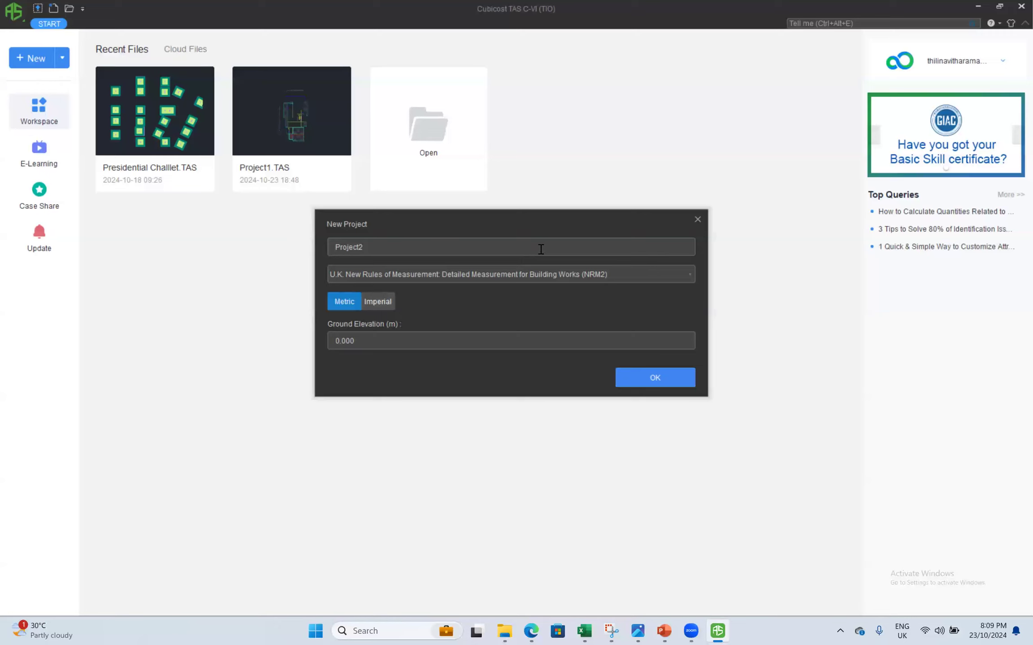
left_click(655, 280)
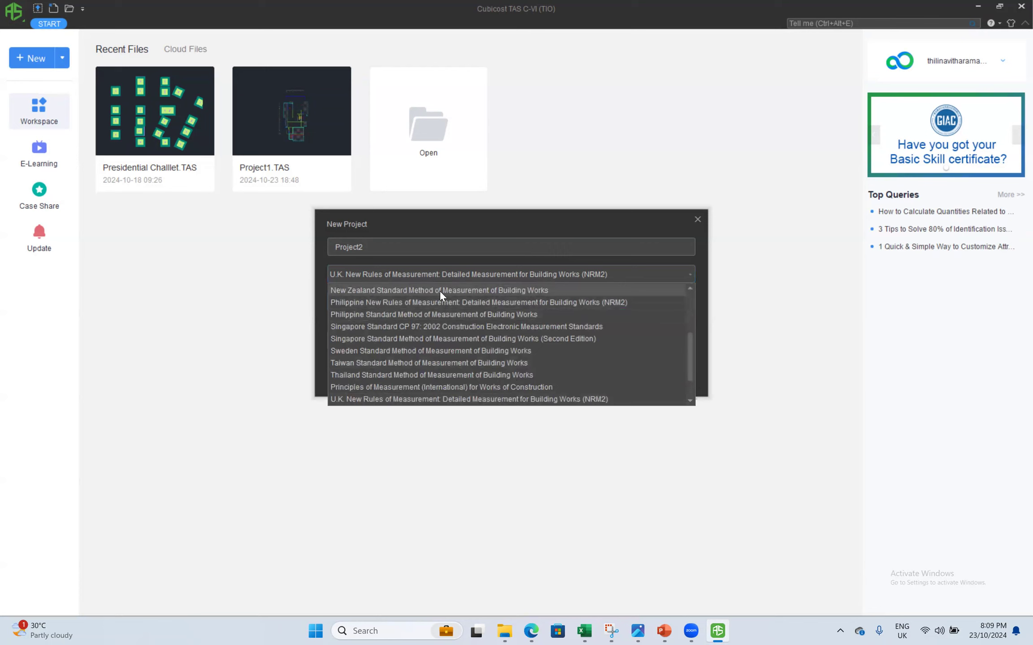
scroll(377, 371, "down", 1)
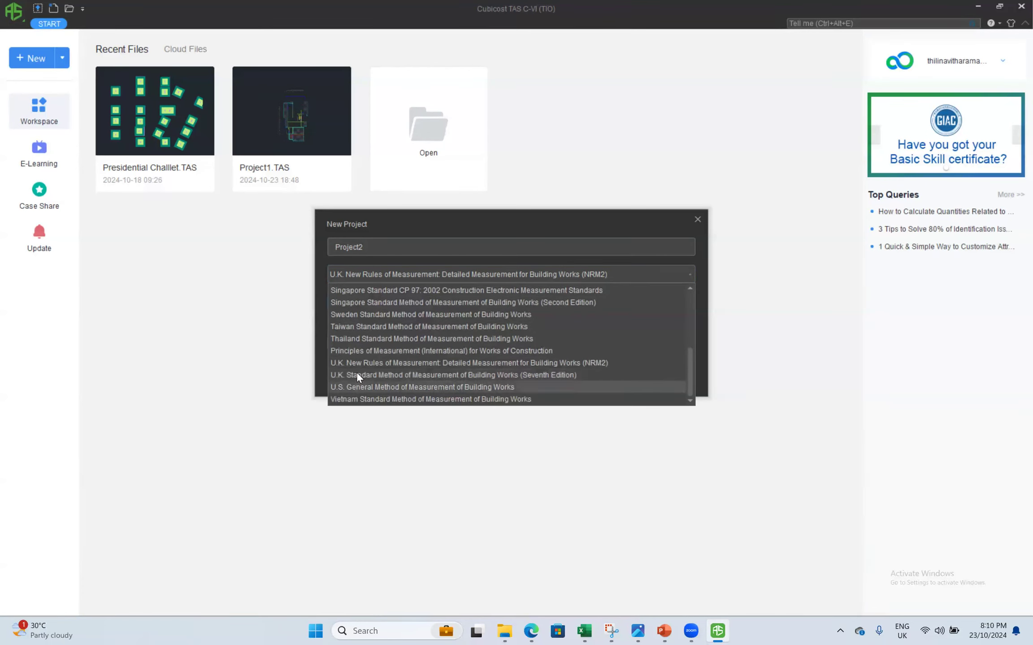
left_click(516, 364)
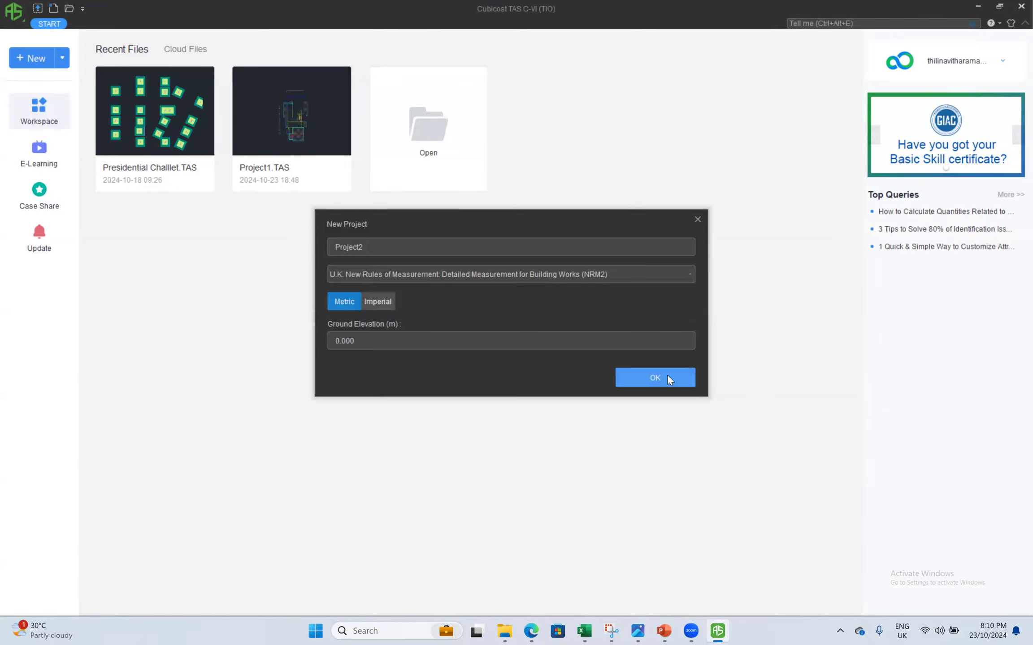
left_click(654, 379)
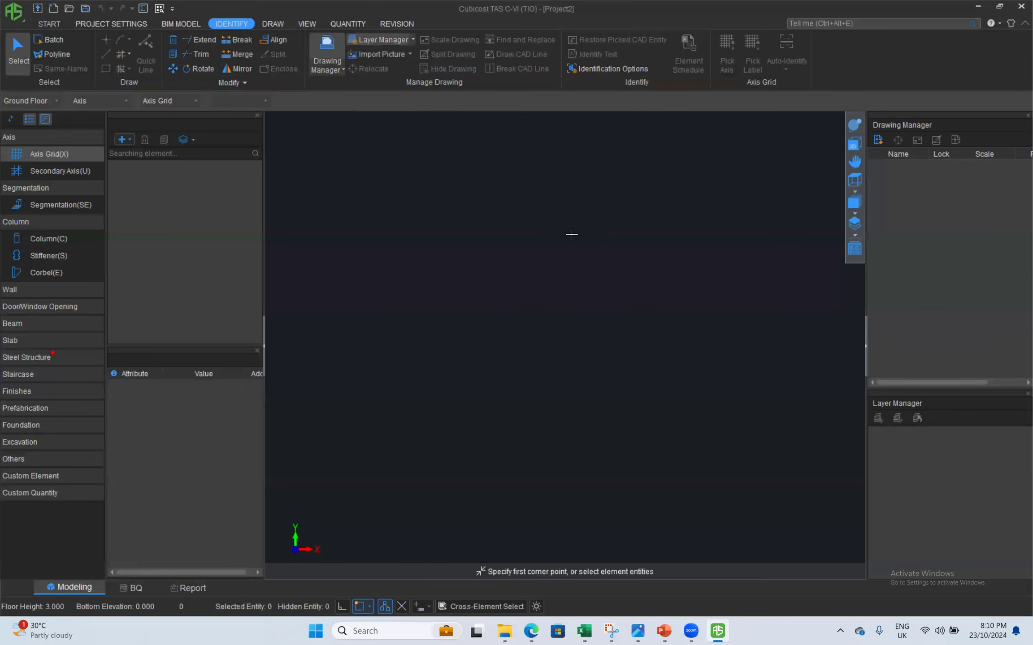
- Load Sample Block (Base)-rvt20.rvt from the 10. Standard Training desktop folder for RVT import
left_click(168, 24)
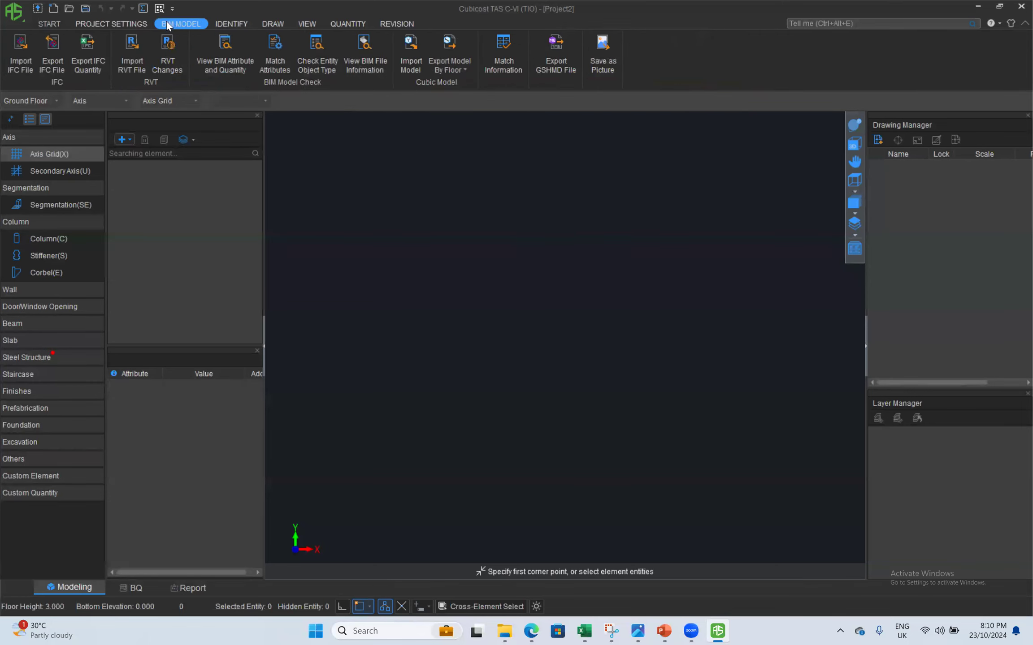
left_click(128, 47)
left_click(708, 303)
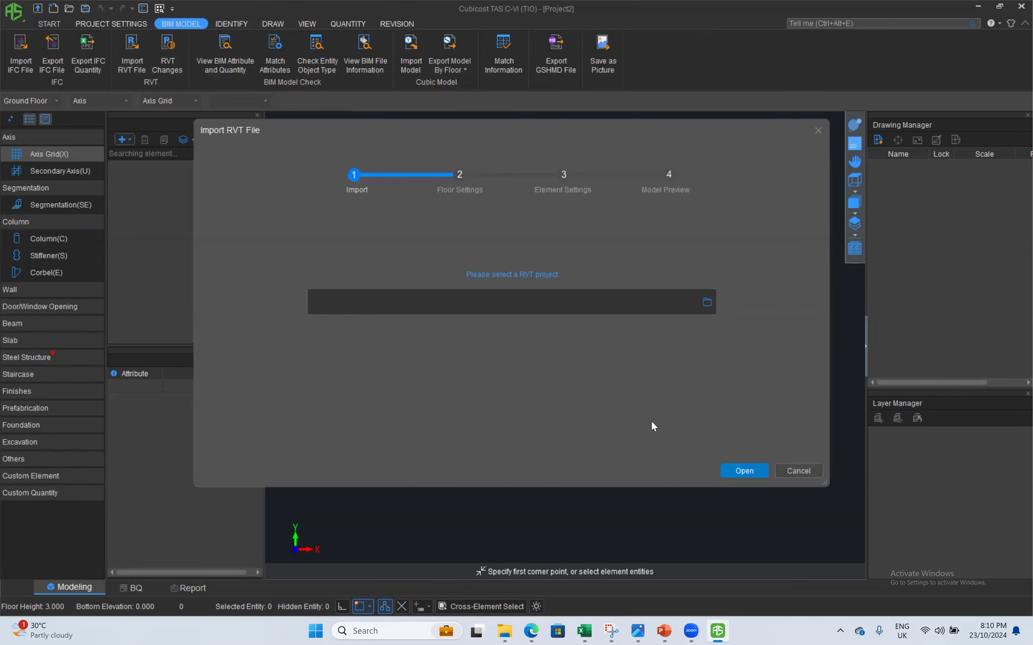
left_click(322, 211)
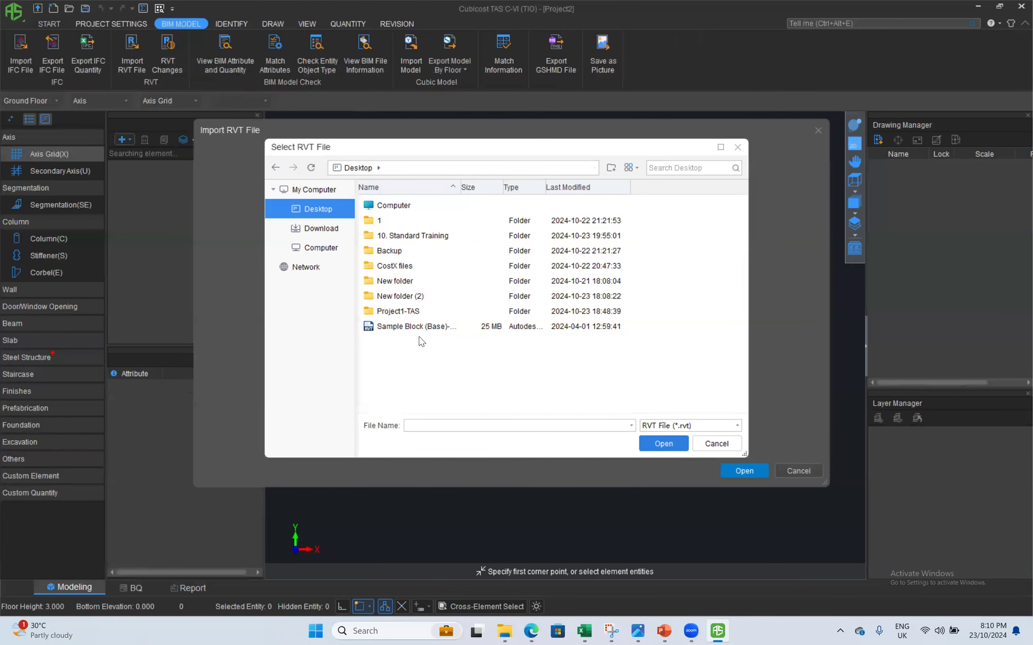
double_click(419, 236)
left_click(511, 311)
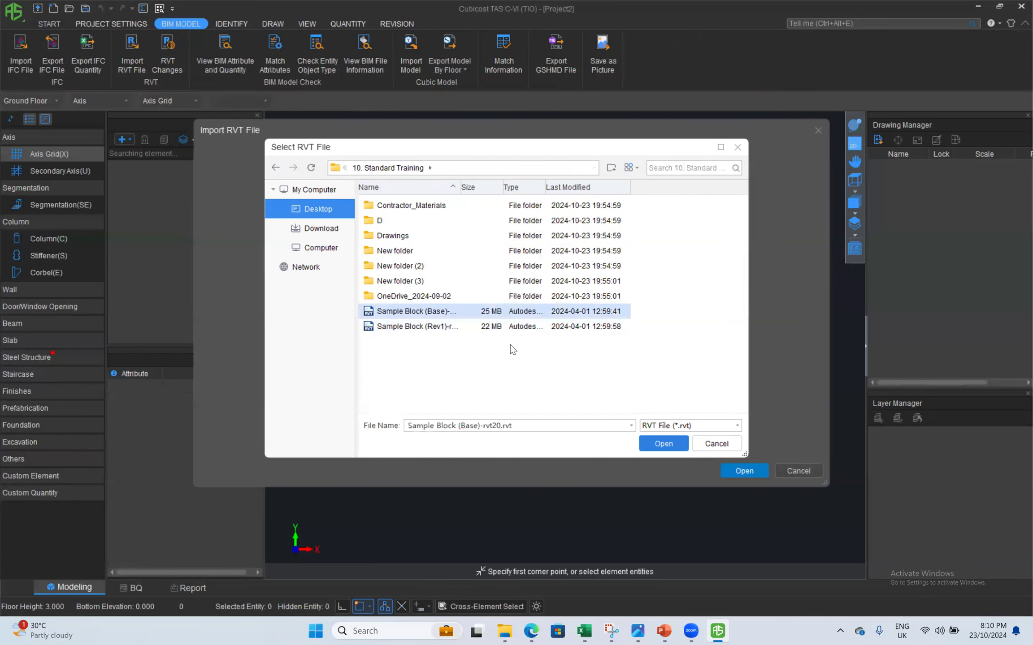
left_click(670, 442)
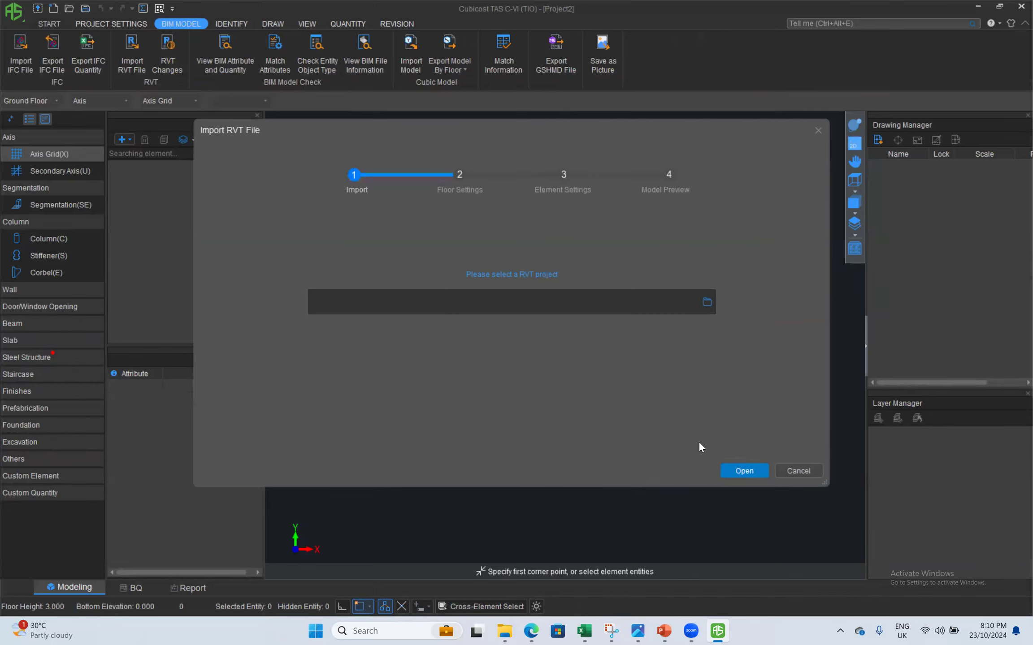
left_click(748, 471)
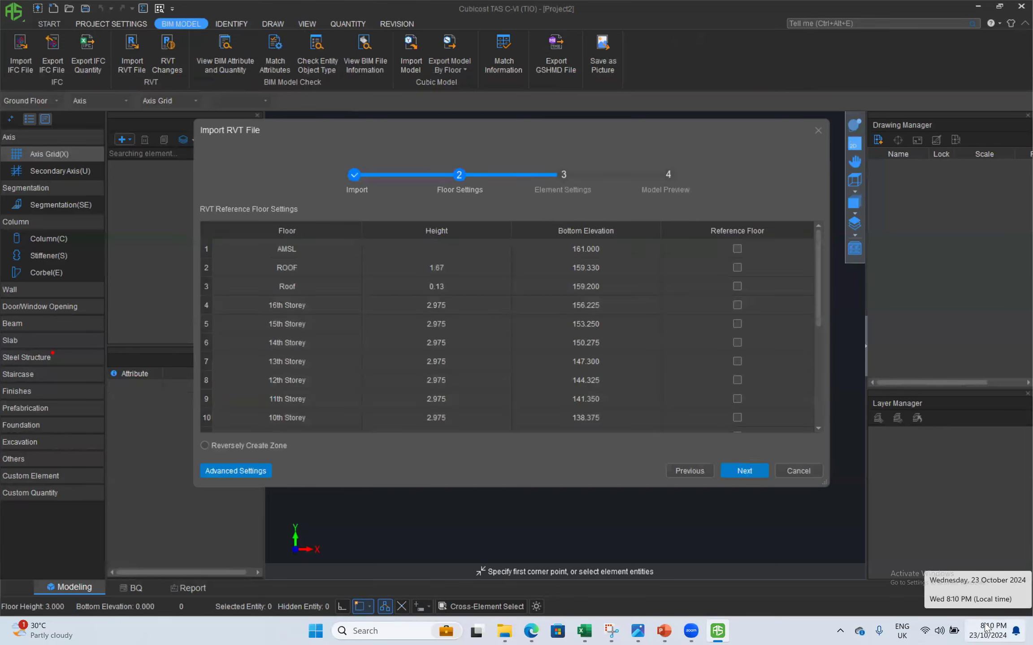
- Set Basement as the reference floor in the RVT import's floor settings
scroll(688, 377, "down", 3)
scroll(717, 395, "down", 1)
left_click(737, 418)
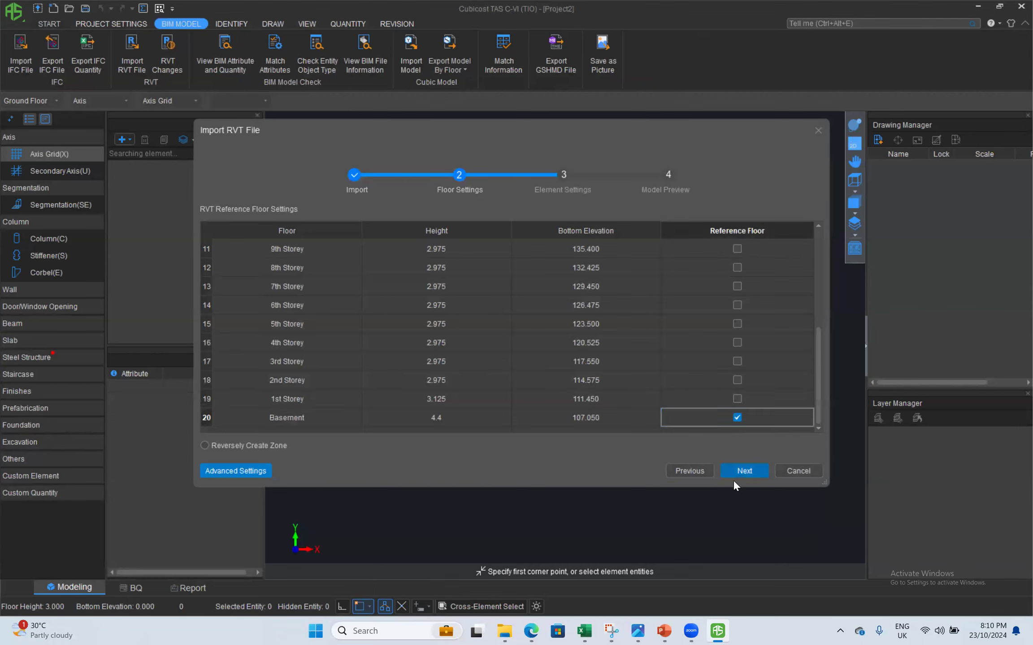
left_click(734, 477)
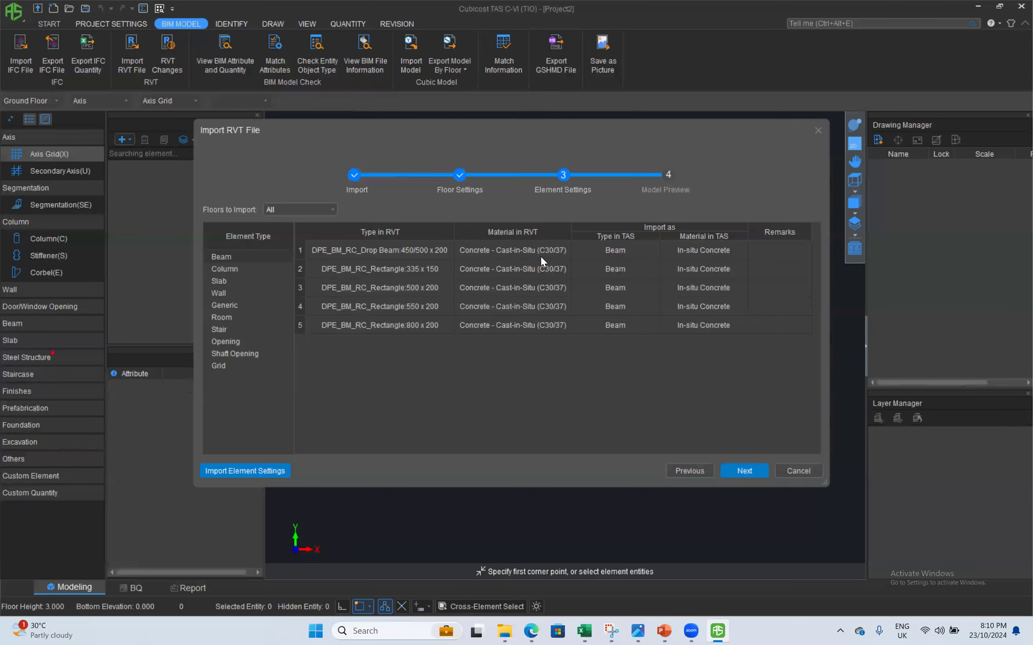
- Accept the RVT element mapping for all floors and import the previewed model without any linked files
left_click(757, 470)
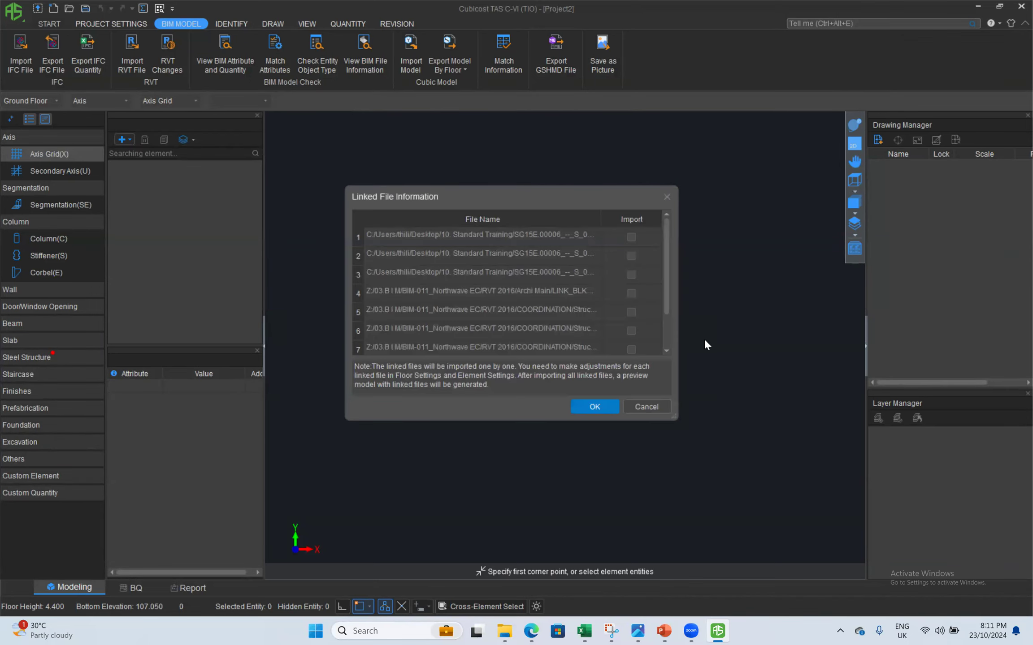
left_click(596, 404)
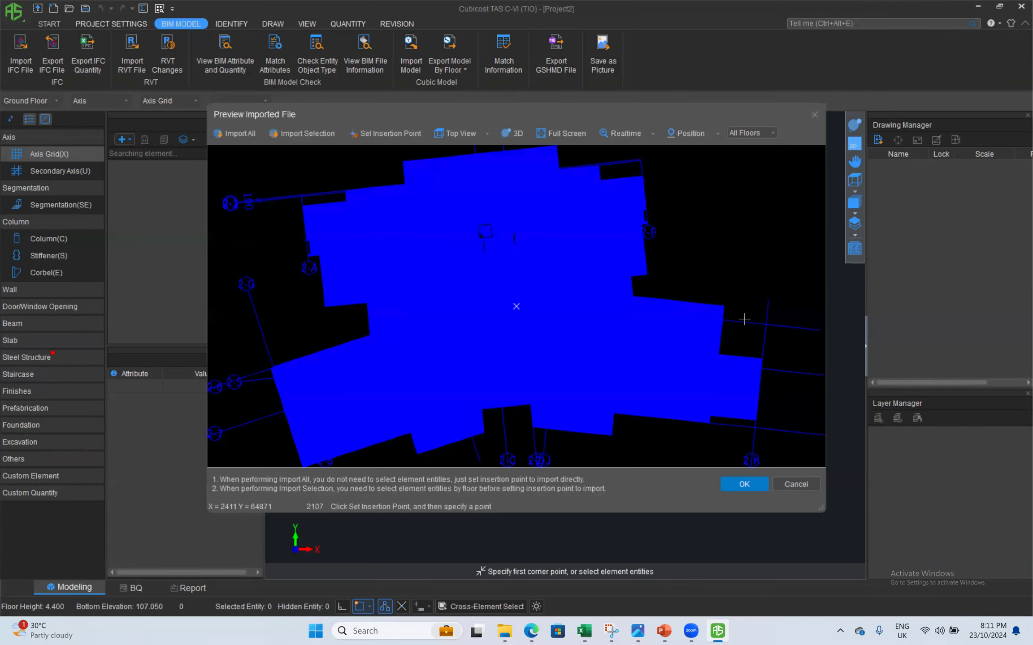
left_click(750, 486)
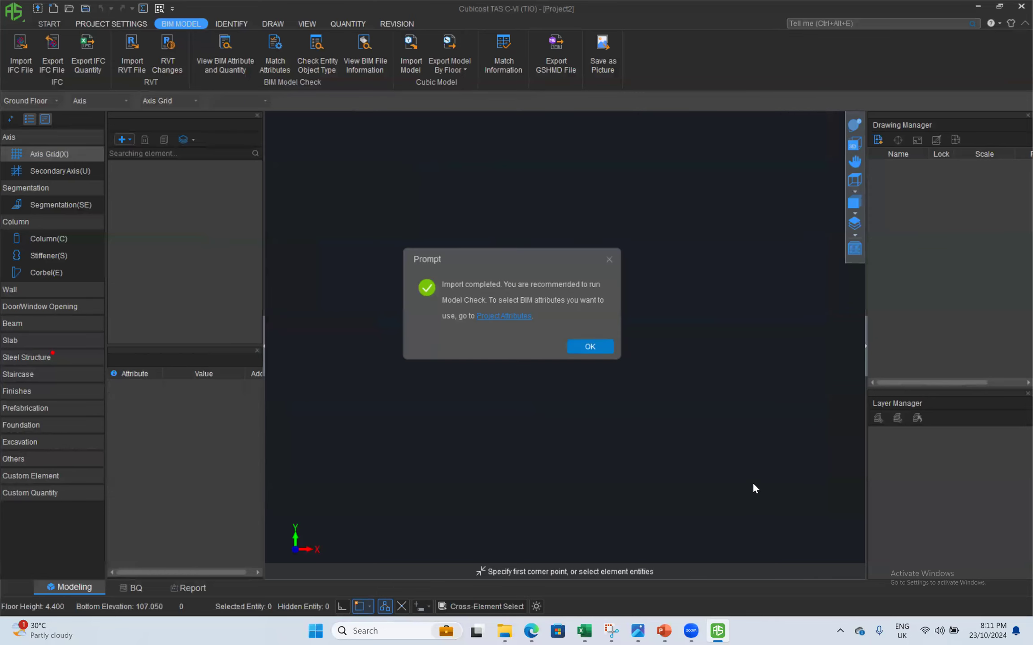
left_click(590, 346)
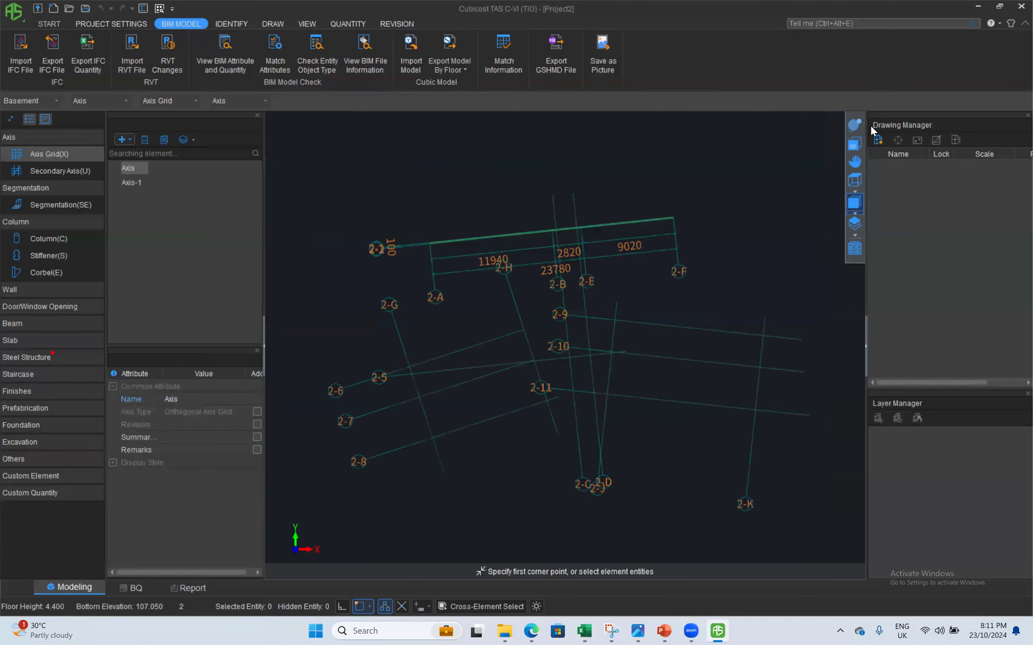
- Display all element types of the imported model across all floors
left_click(854, 248)
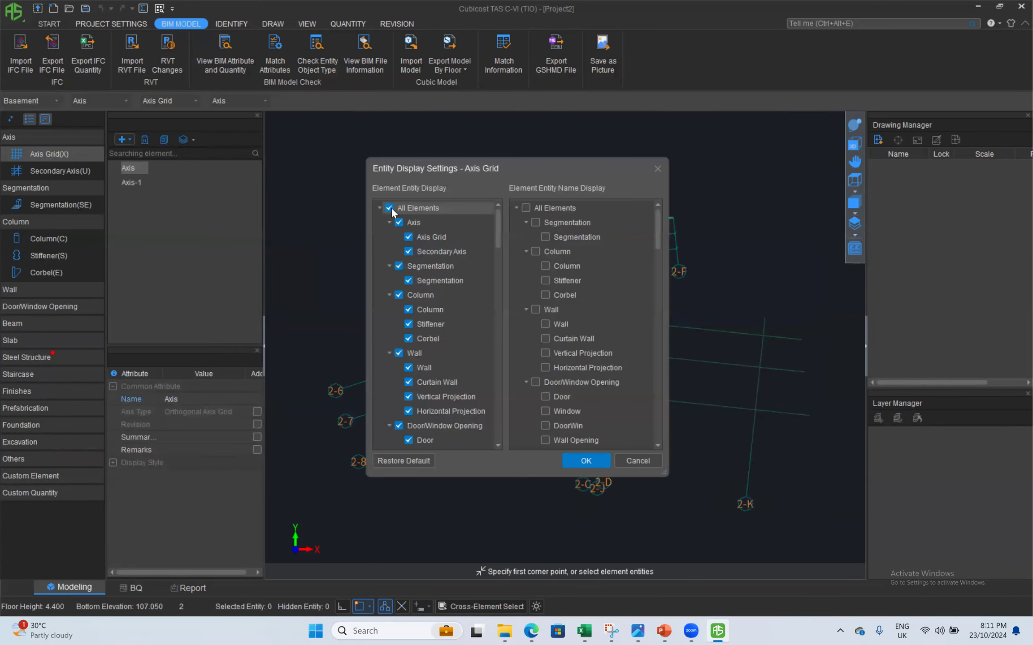
left_click(588, 461)
left_click(855, 234)
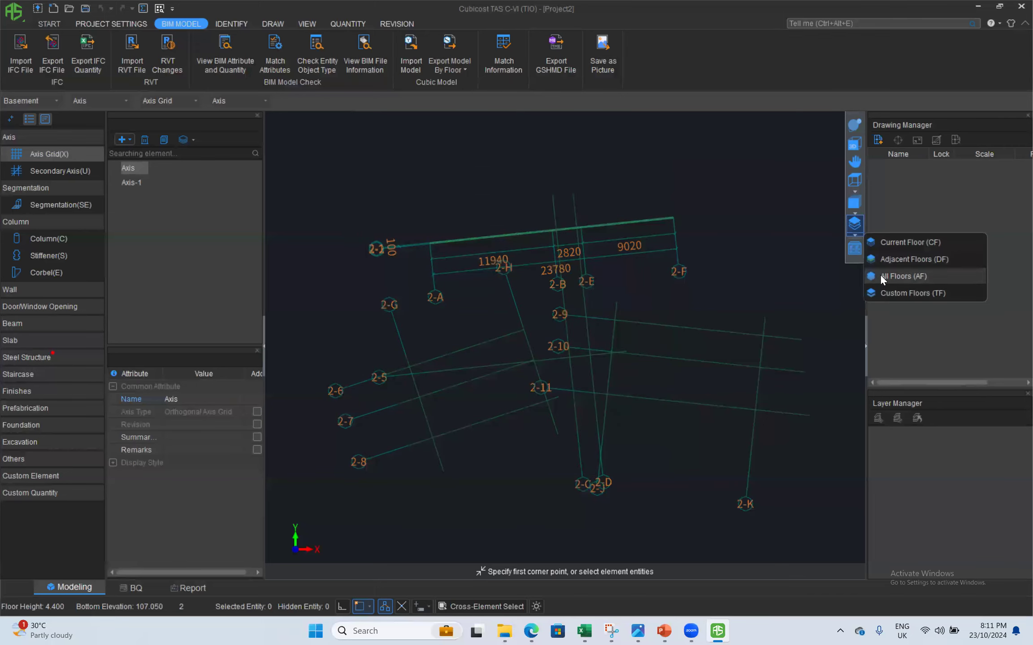
left_click(880, 274)
- Examine the whole imported tower in 3D from a raised front view, from the roof down to the axis grid
left_click(853, 125)
left_click_drag(680, 413, 604, 316)
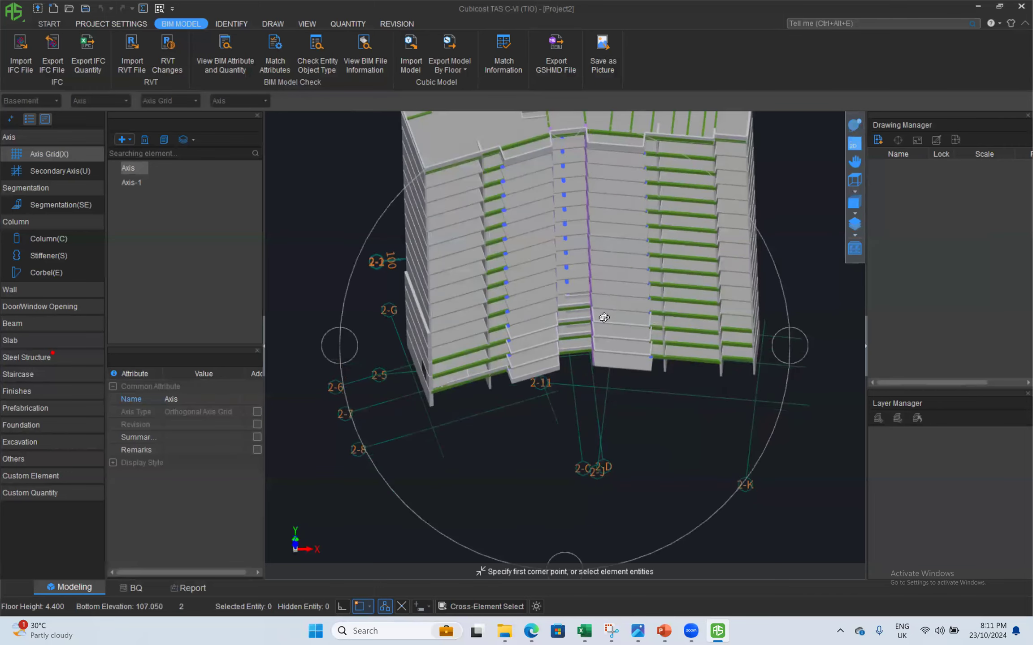
scroll(600, 314, "down", 3)
middle_click_drag(589, 283, 540, 461)
left_click_drag(563, 442, 567, 334)
middle_click_drag(602, 406, 621, 303)
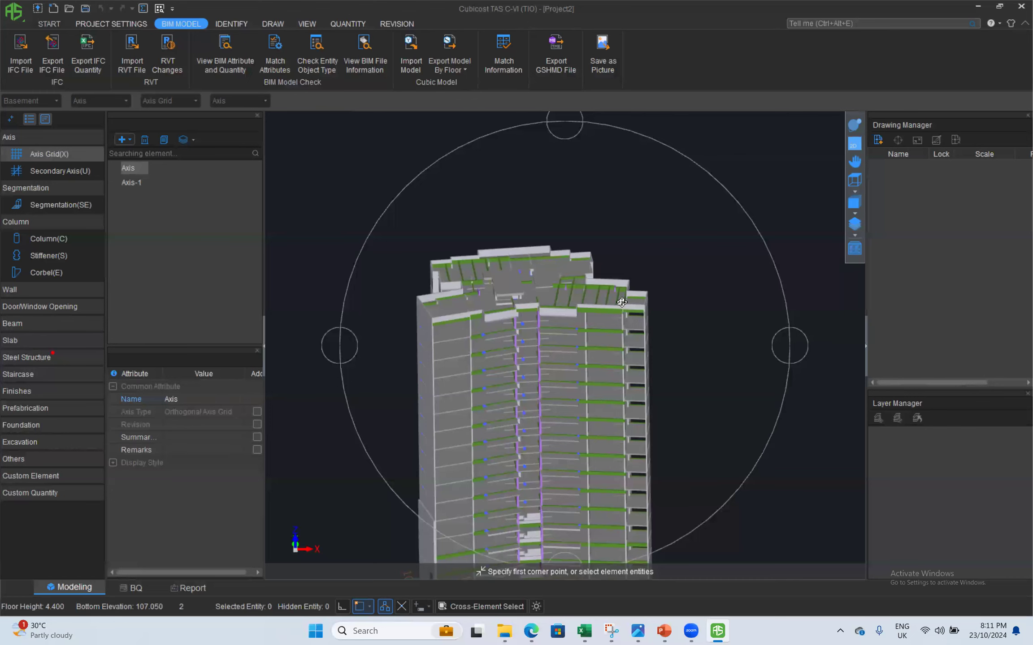
scroll(704, 311, "down", 1)
middle_click_drag(699, 314, 649, 349)
- Run the quantity calculation on the model and move the Model Check results clear of the building
left_click(348, 24)
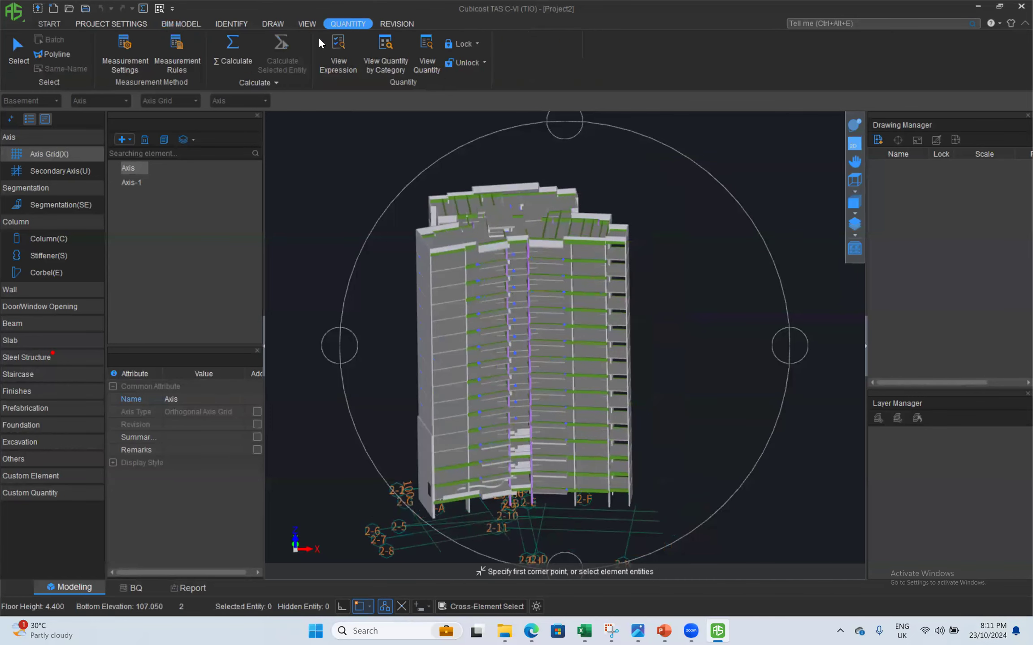
left_click(228, 52)
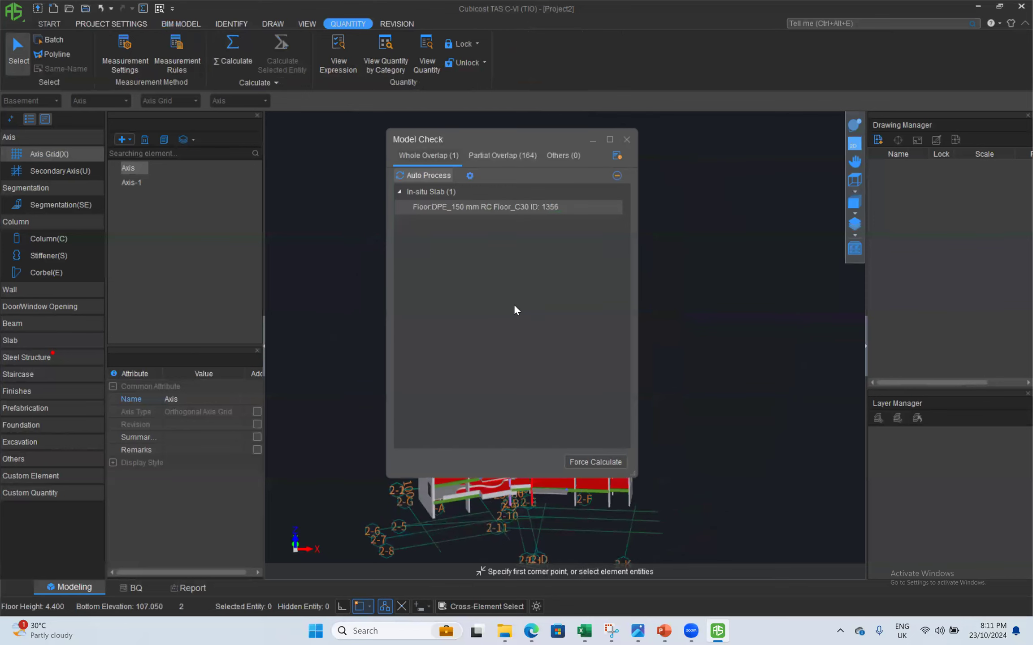
left_click_drag(512, 139, 164, 127)
- Examine the red-highlighted clashing elements over the tower's facade and upper storeys
scroll(469, 284, "down", 3)
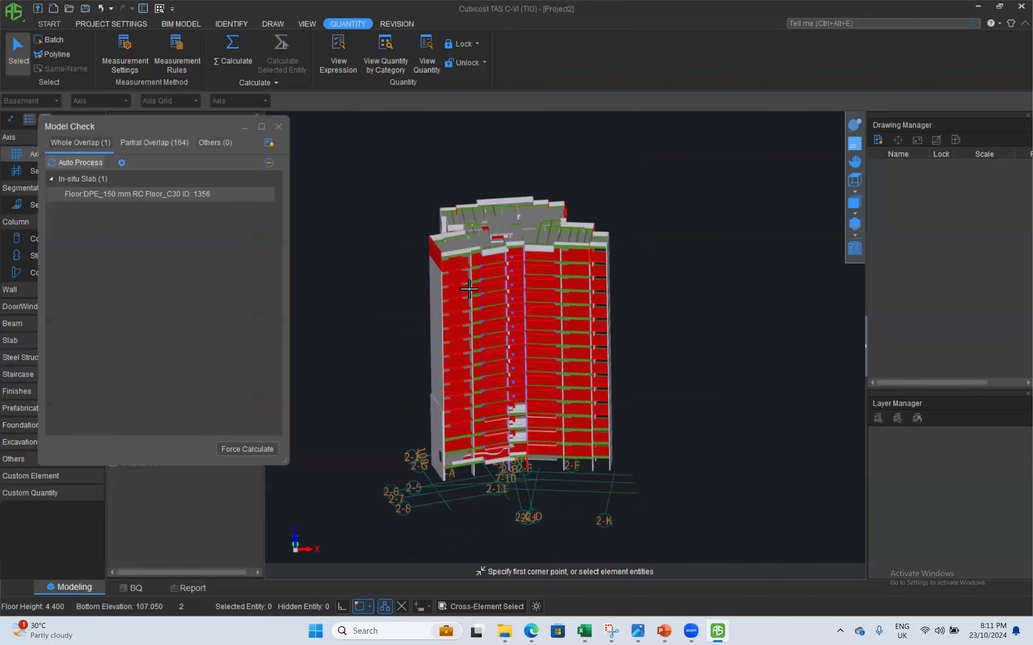
scroll(495, 349, "up", 3)
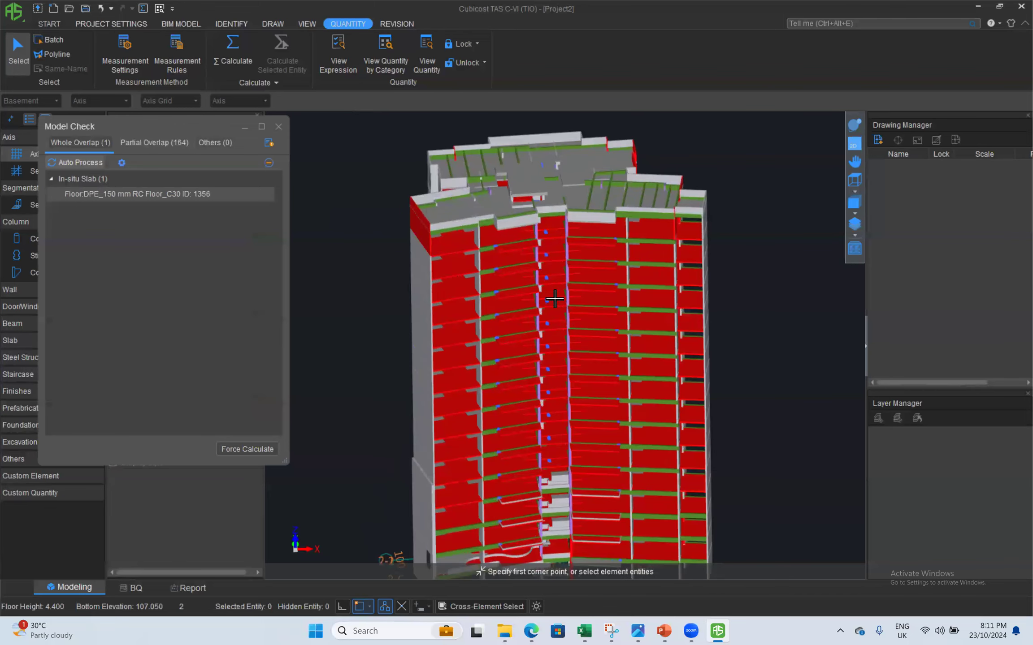
scroll(526, 264, "up", 1)
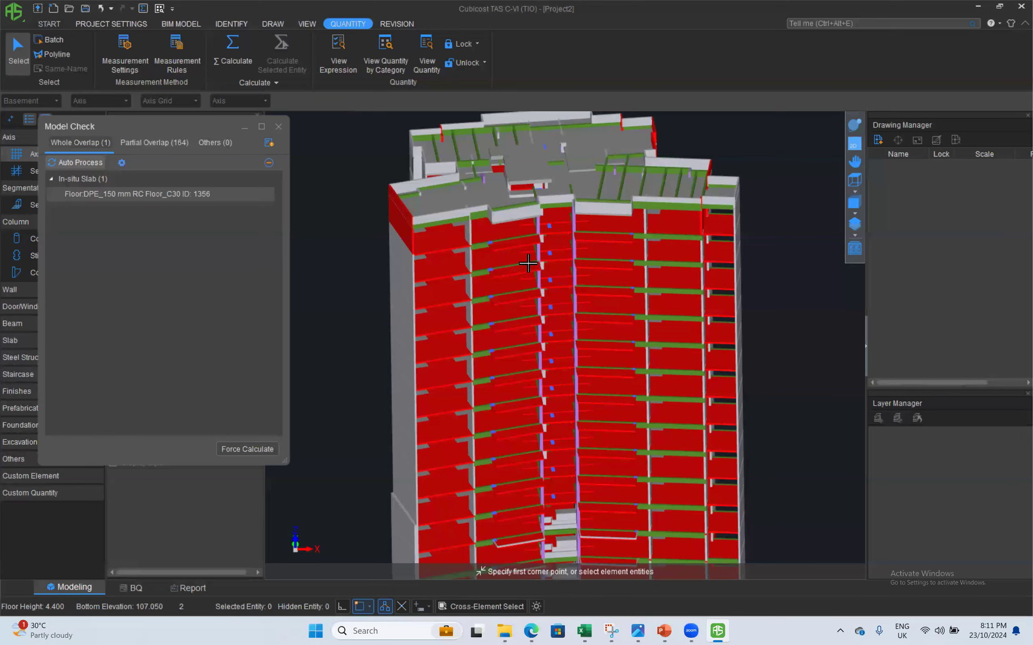
scroll(537, 245, "down", 2)
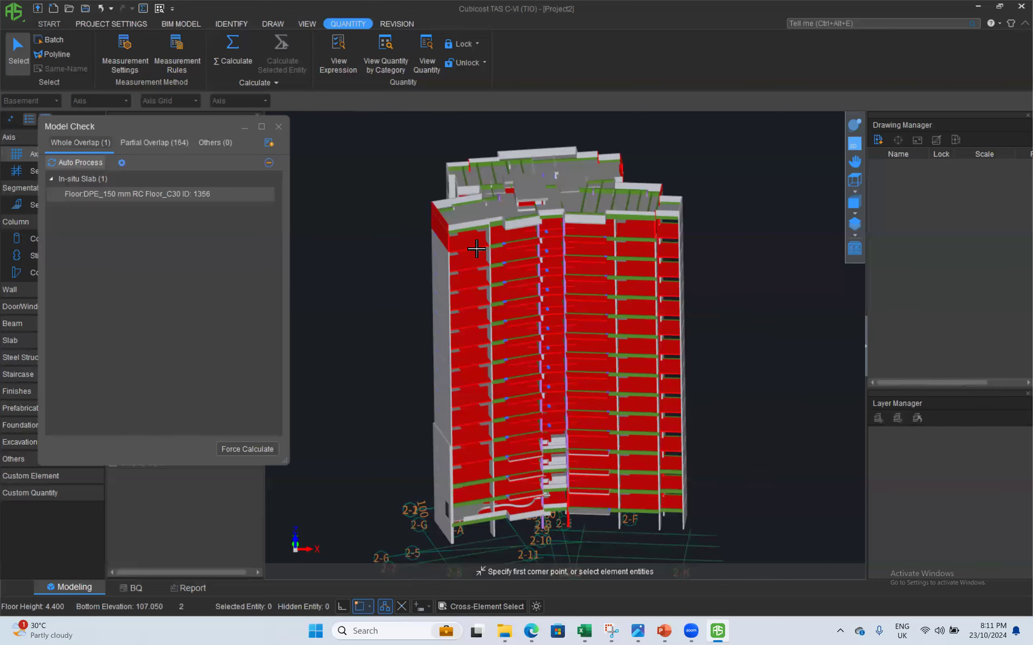
scroll(476, 249, "up", 3)
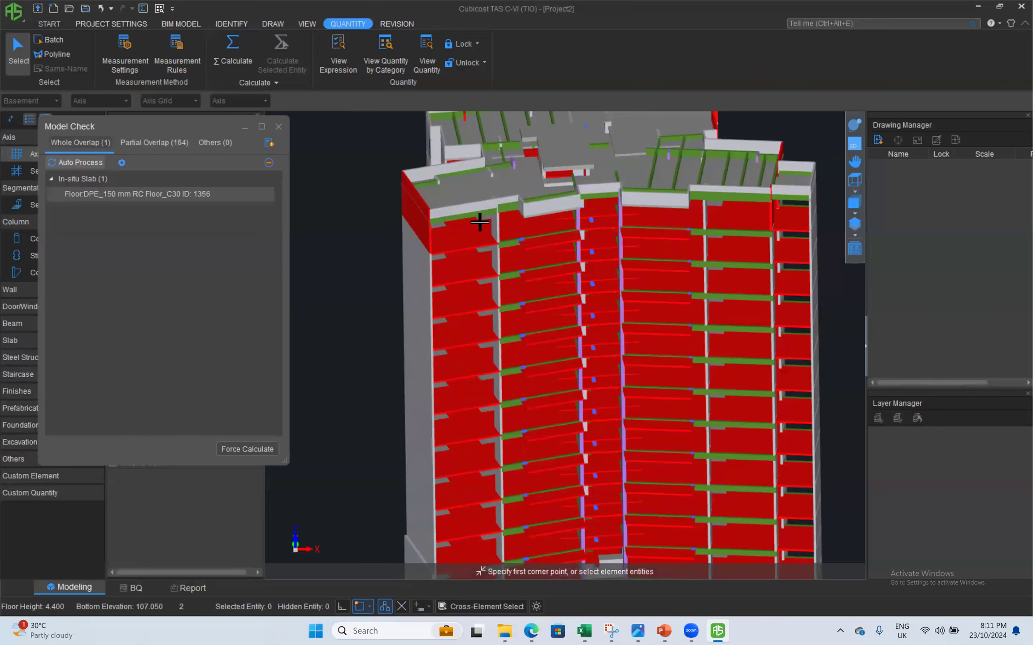
scroll(479, 217, "up", 1)
scroll(478, 241, "down", 1)
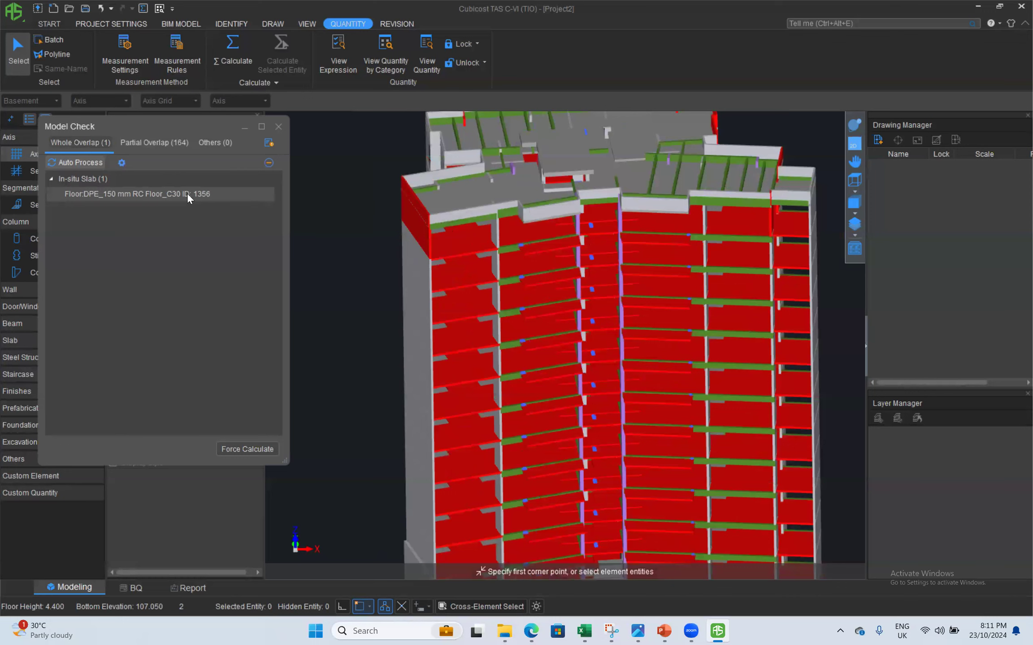
- Locate the whole-overlap in-situ slab ID 1356 in the model and inspect its clash on the 5th Storey
left_click(51, 180)
left_click(60, 179)
double_click(89, 194)
left_click(113, 193)
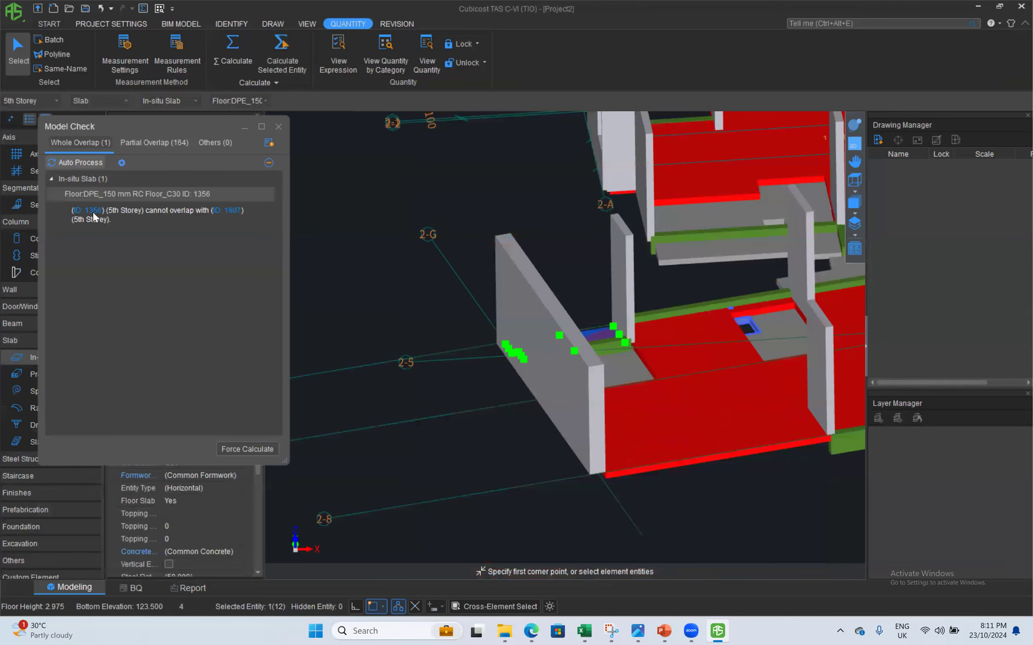
double_click(92, 212)
scroll(643, 389, "down", 1)
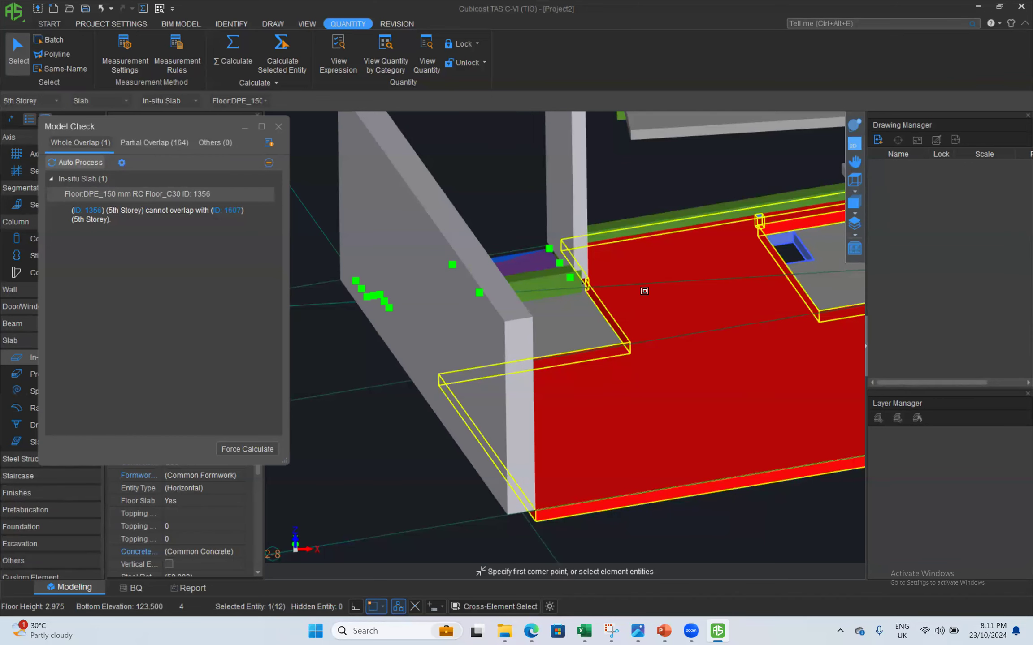
- Locate the partially overlapping 800 x 300 column ID 1775, list the wall overlaps, and inspect the column clash up close
left_click(157, 142)
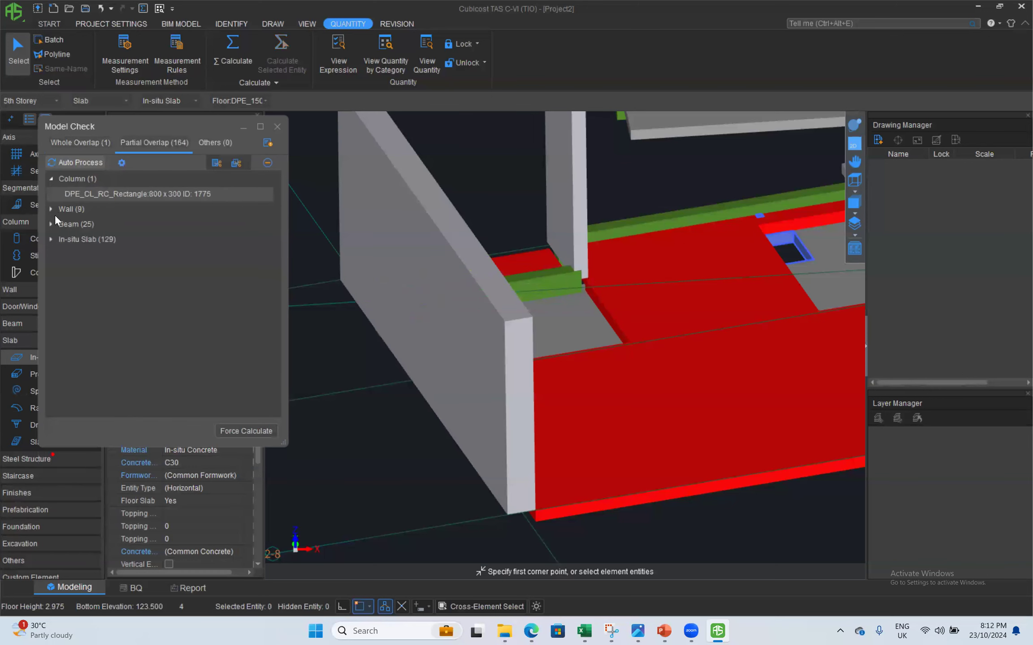
double_click(152, 203)
double_click(160, 192)
left_click(80, 210)
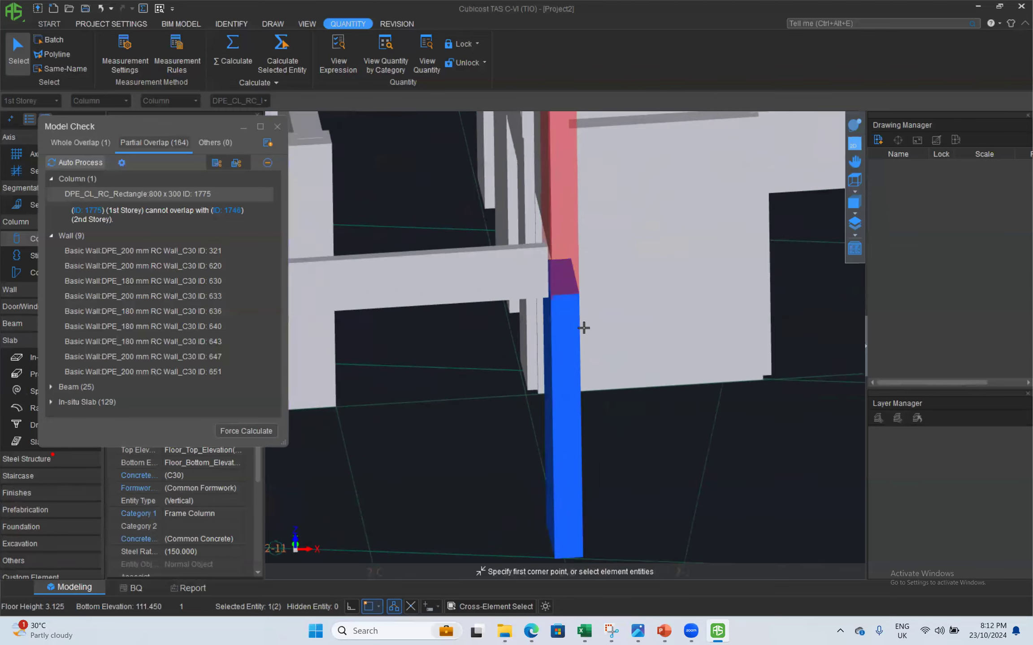
scroll(584, 328, "up", 3)
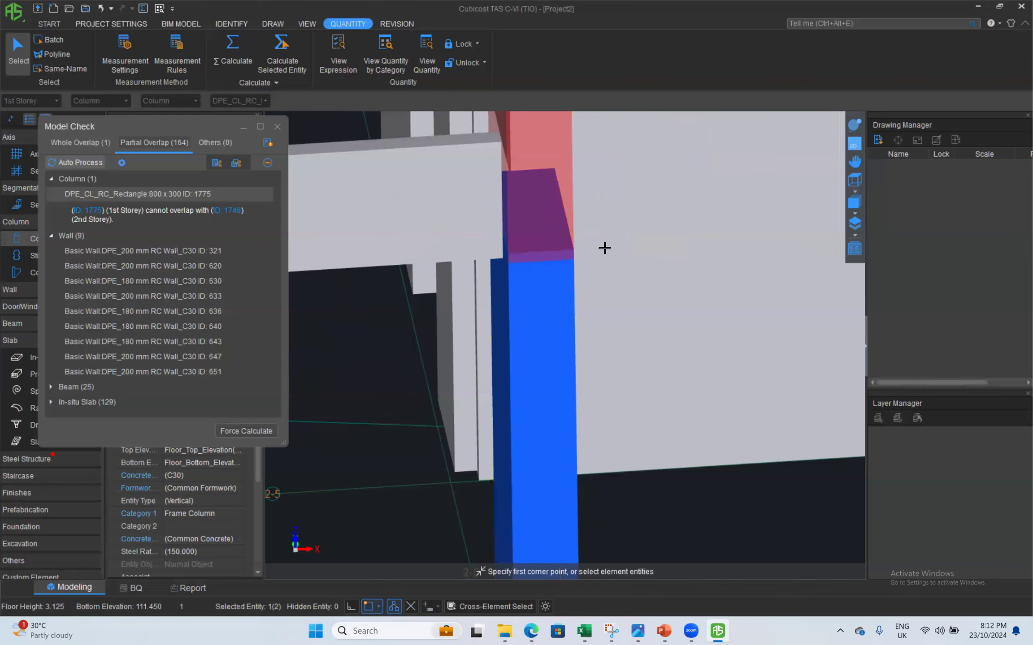
scroll(627, 359, "down", 2)
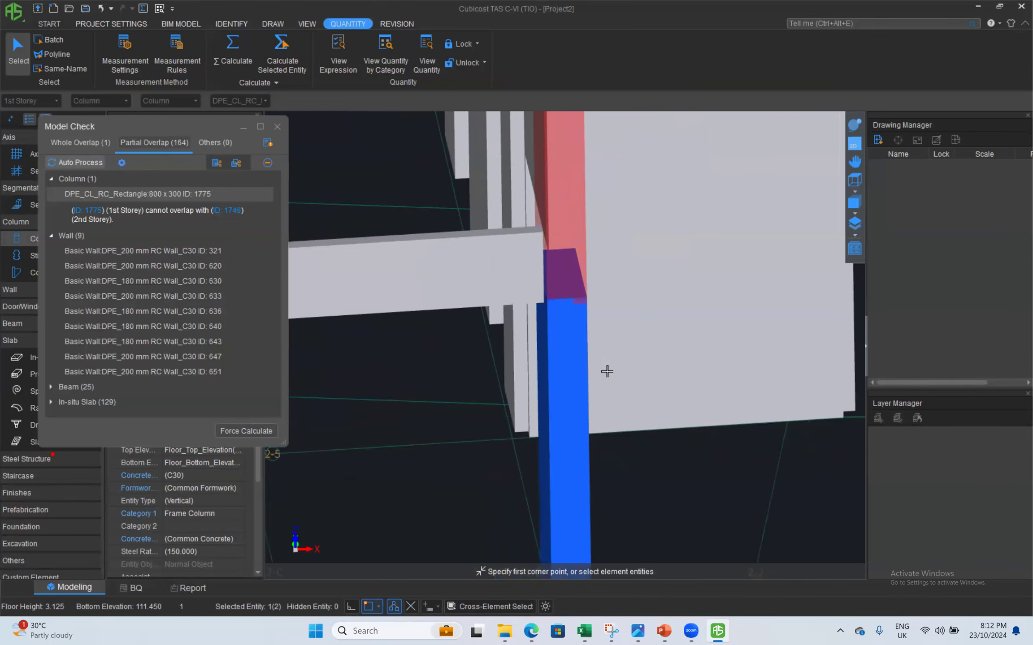
- Locate the 2nd Storey column that overlaps the 1st Storey 800 x 300 column ID 1775 and inspect their clash
scroll(609, 325, "down", 3)
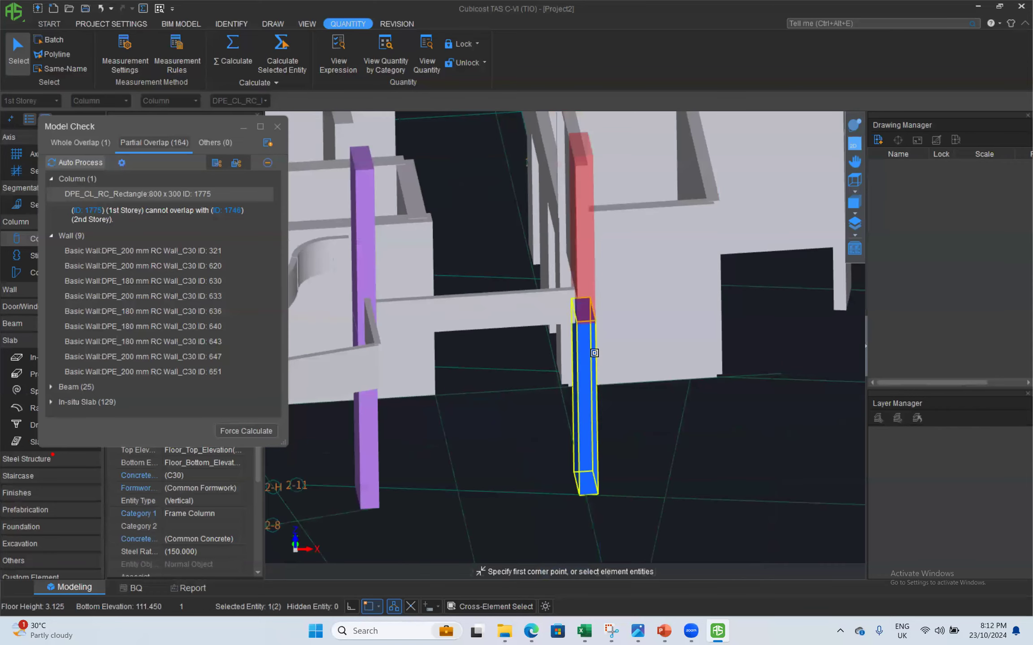
scroll(594, 353, "down", 2)
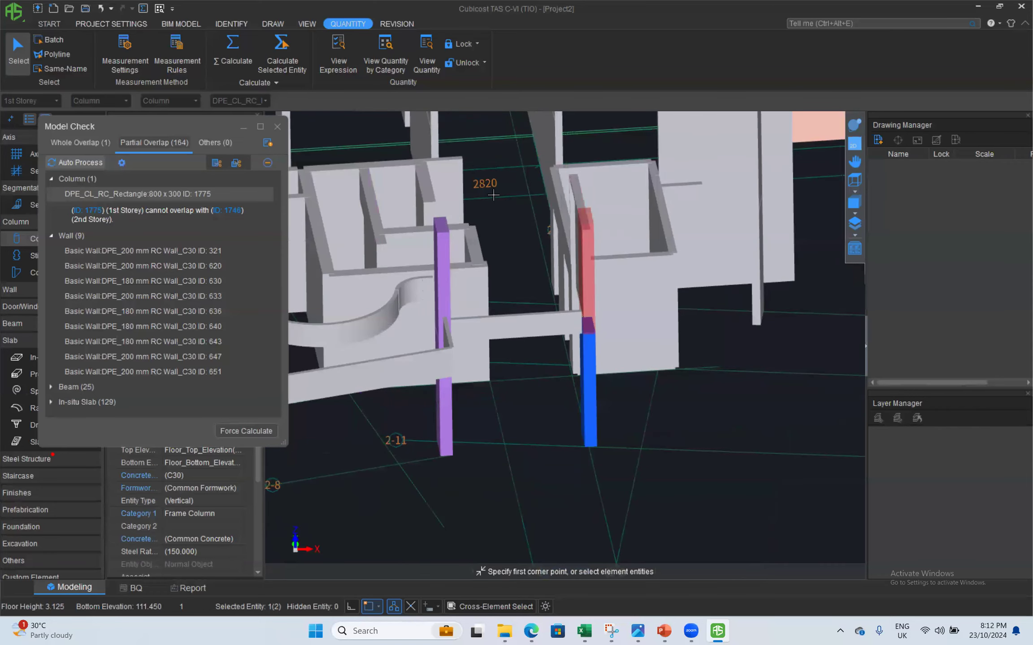
left_click(83, 140)
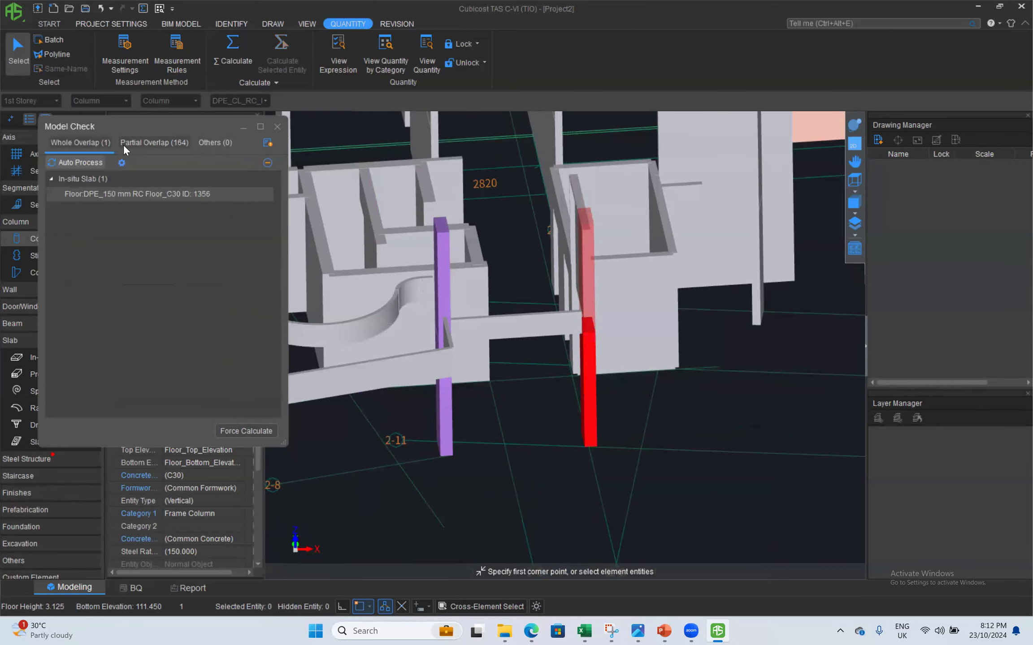
left_click(149, 142)
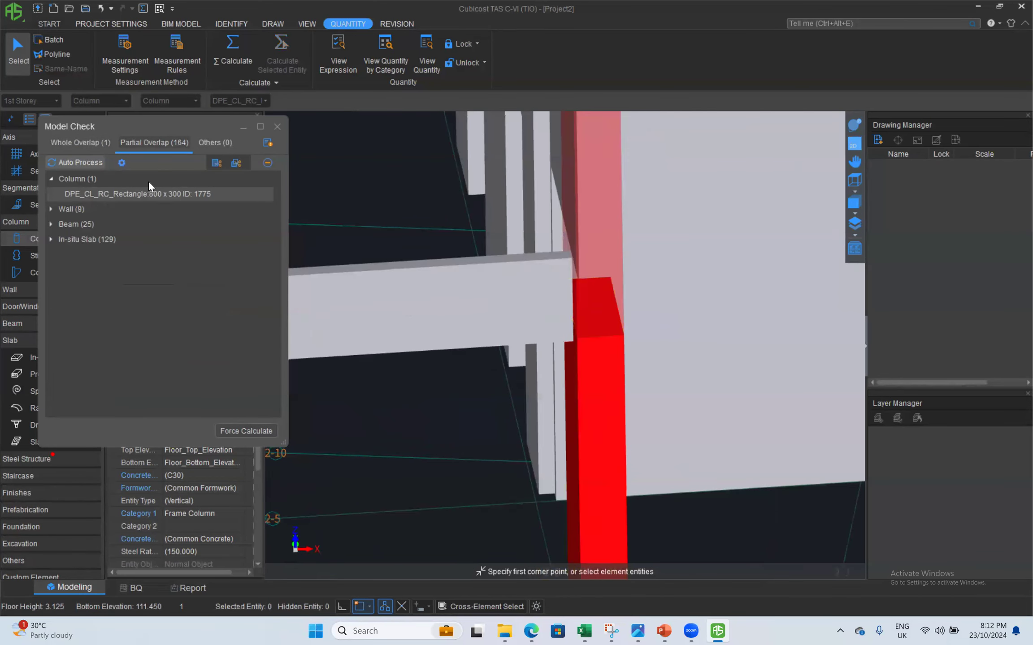
left_click(142, 194)
left_click(224, 210)
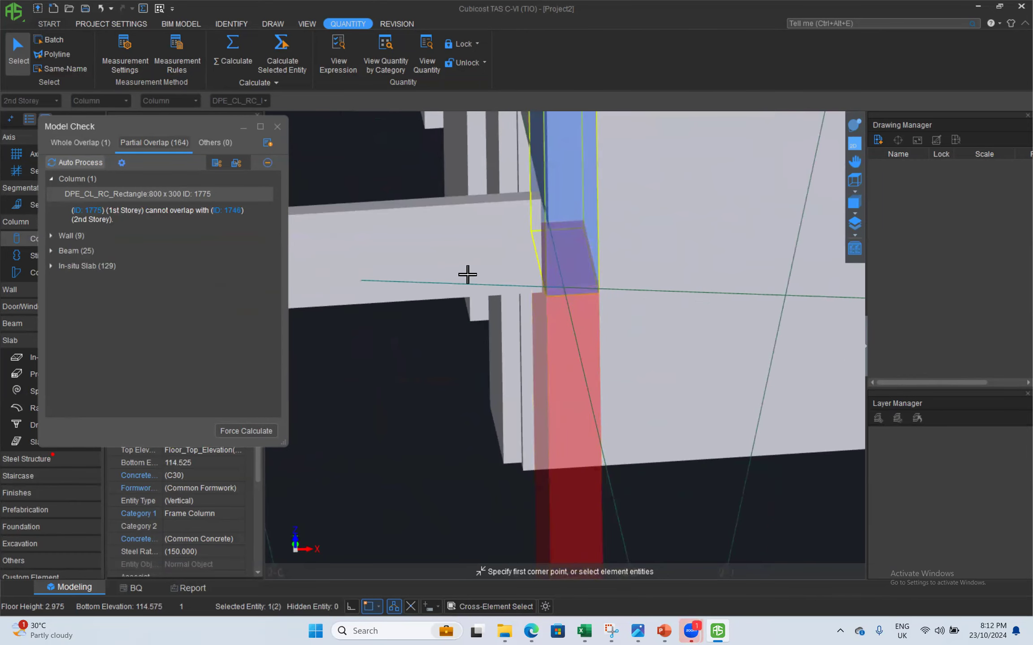
- Auto-process all the partial overlaps in the Model Check results and return to the whole-overlap results
left_click(79, 164)
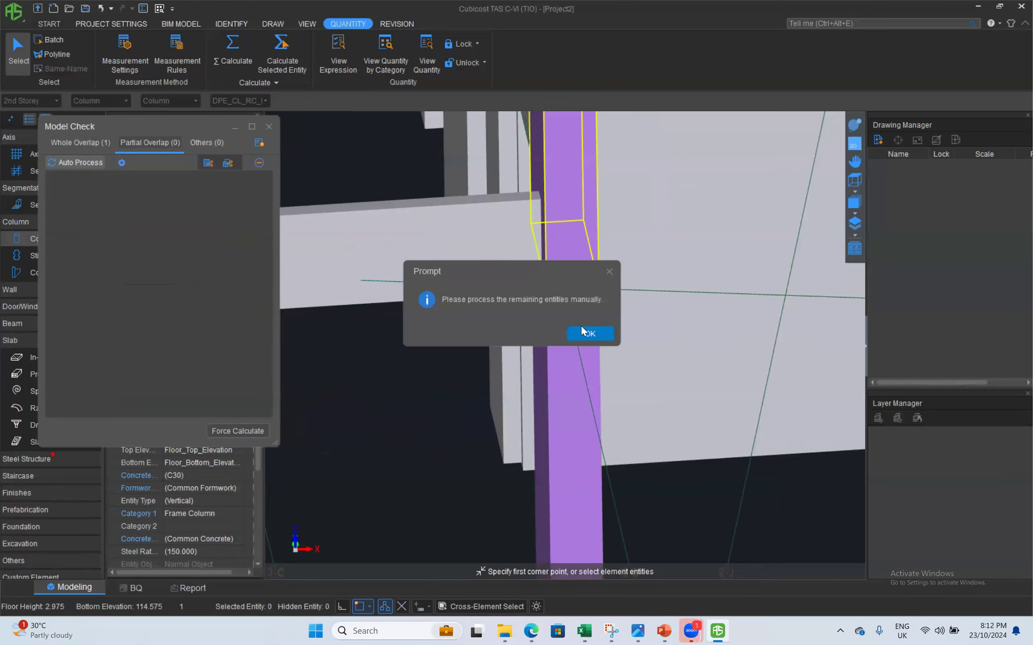
left_click(583, 332)
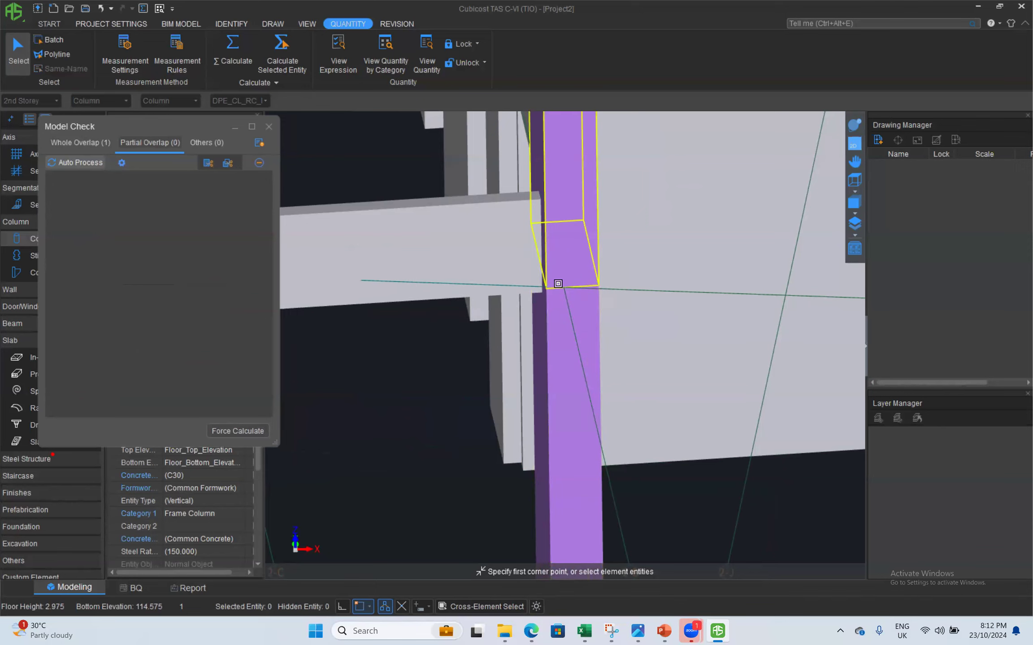
left_click(92, 143)
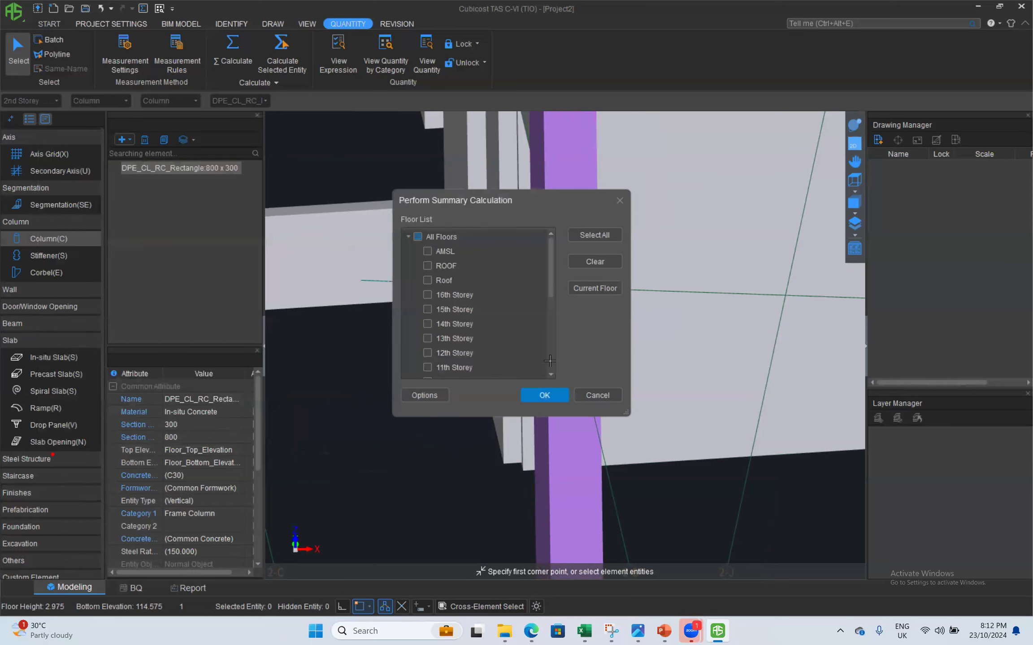
- Run the summary calculation for all floors
left_click(417, 236)
left_click(544, 395)
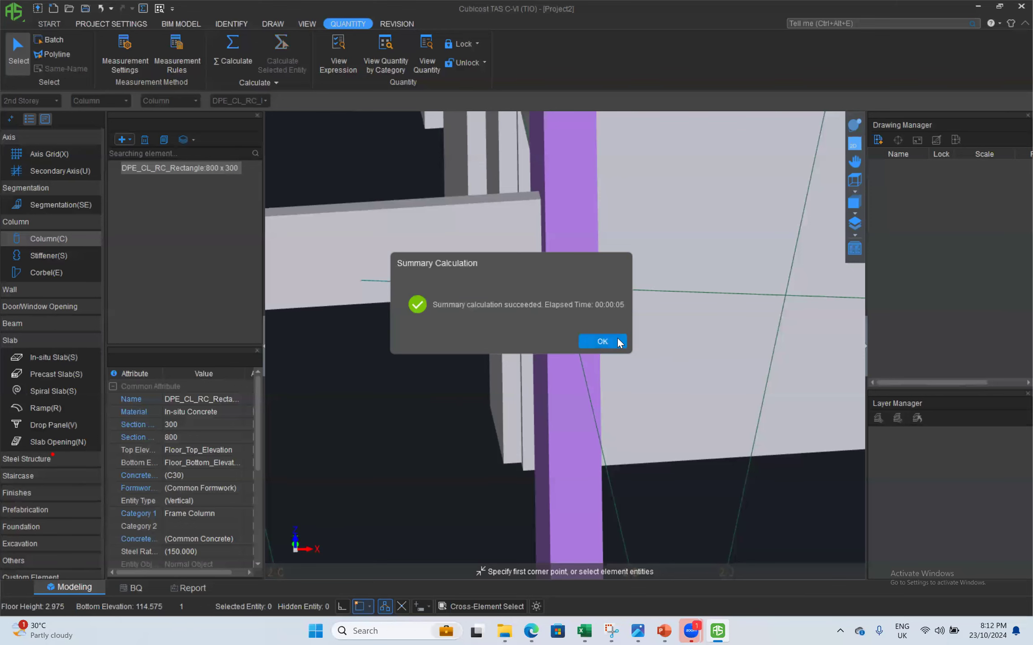
left_click(591, 341)
- Show the quantities by category for the whole of Project2
left_click(387, 65)
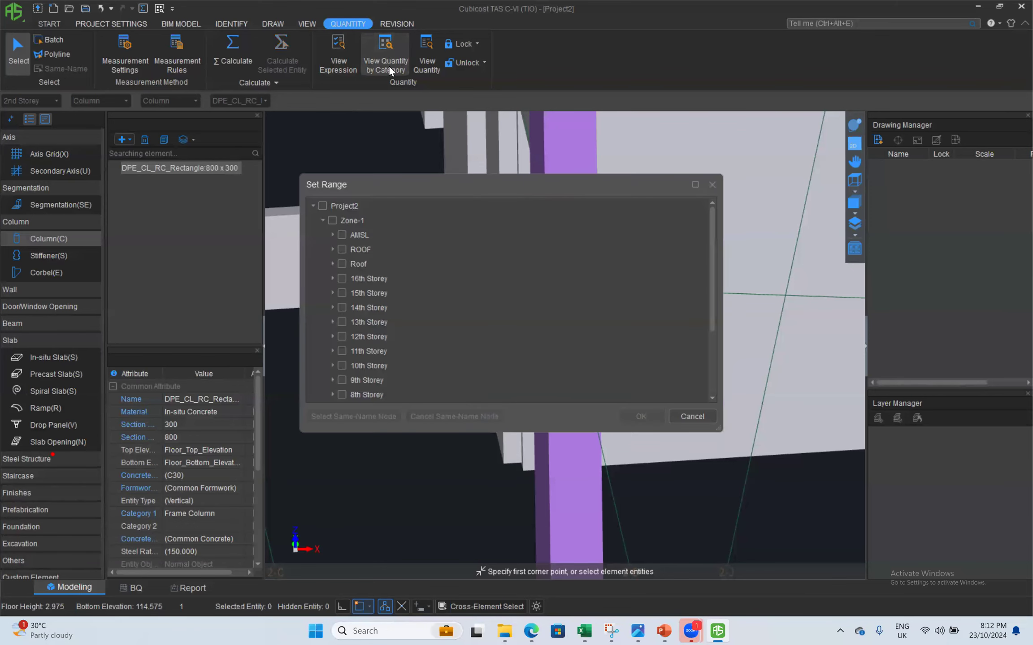
left_click(324, 206)
left_click(641, 416)
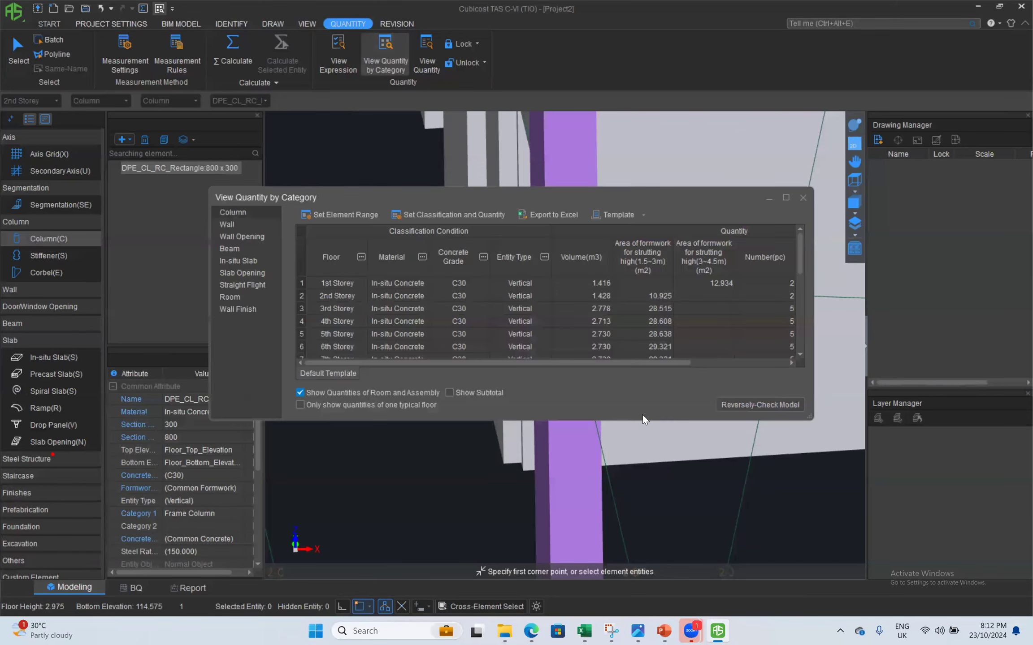
- Review the quantities by category from wall and wall opening through slabs and straight flight to room and wall finish
left_click(223, 222)
left_click(238, 237)
left_click(239, 261)
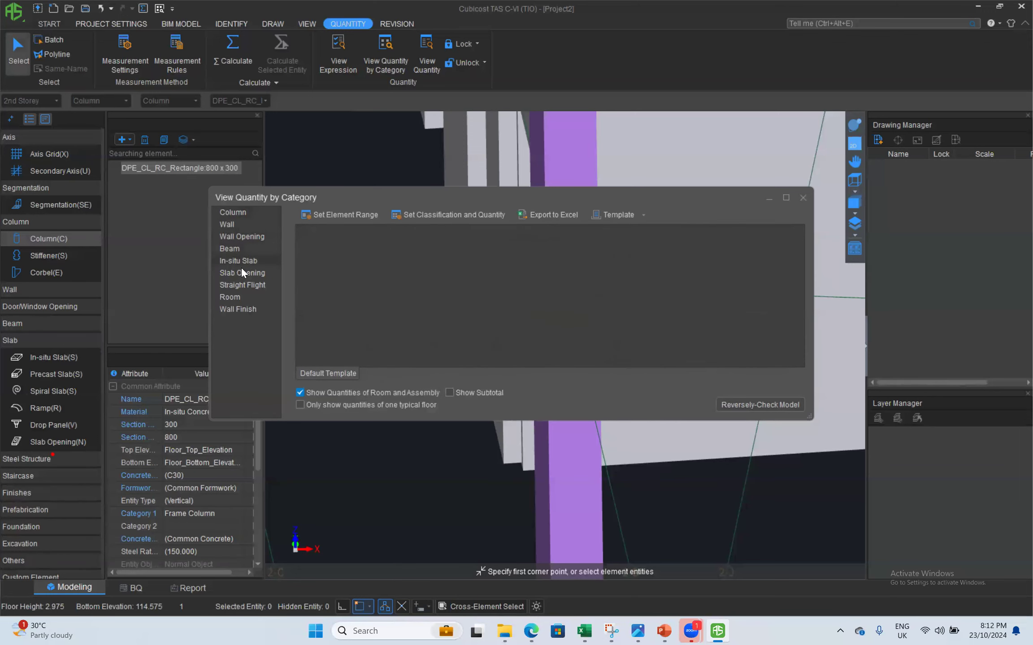
left_click(241, 272)
left_click(246, 287)
left_click(247, 300)
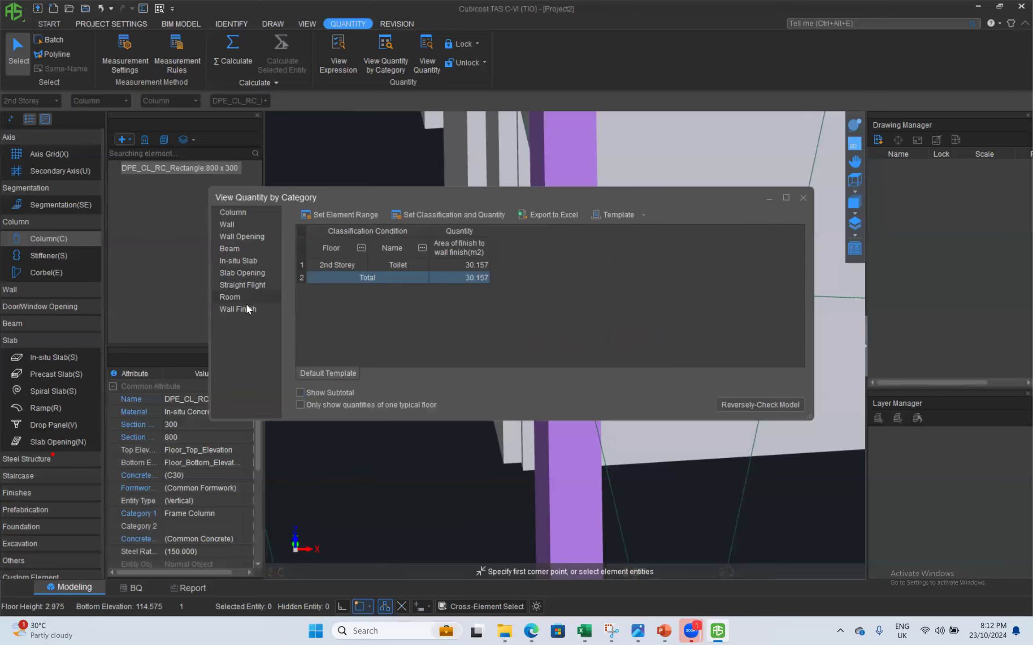
left_click(245, 305)
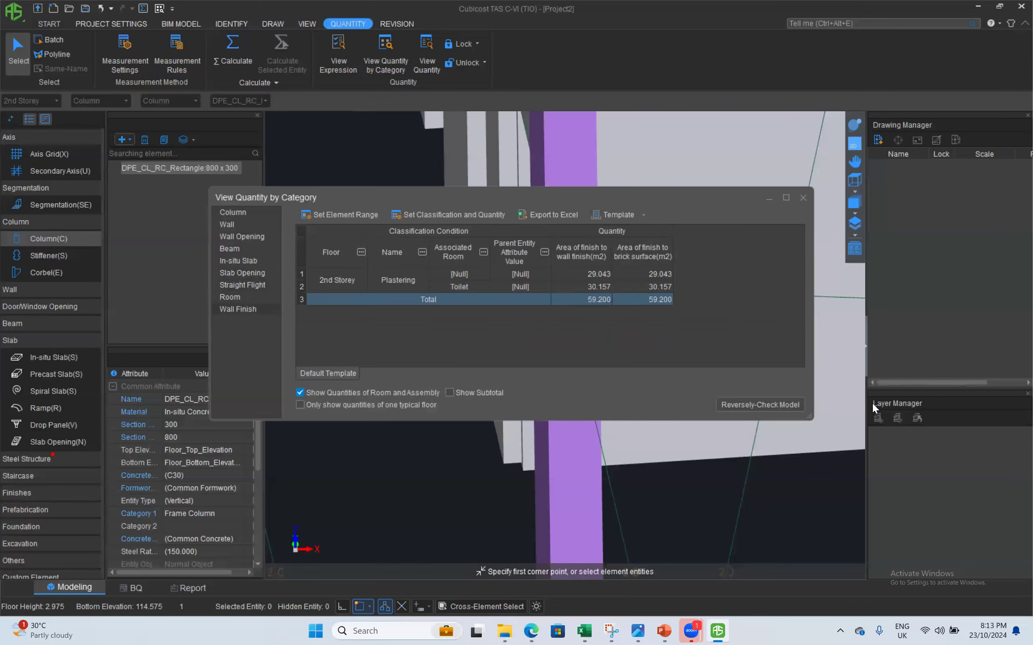
- Export the quantities by category to an Excel workbook and open the exported file
mouse_move(989, 630)
left_click_drag(523, 195, 373, 154)
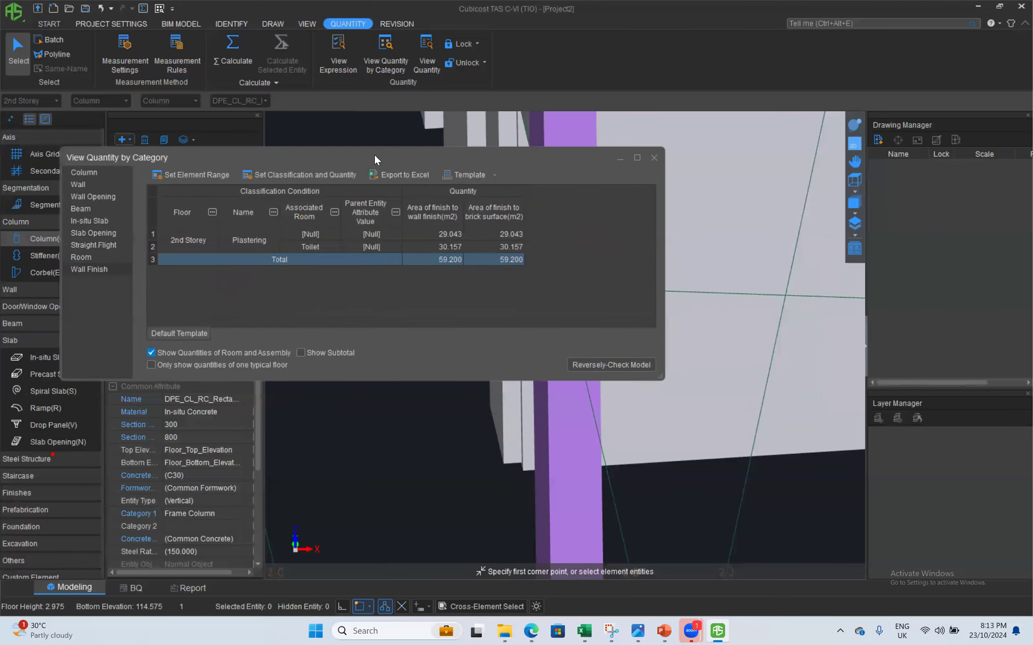
left_click(390, 174)
left_click(540, 431)
left_click(678, 442)
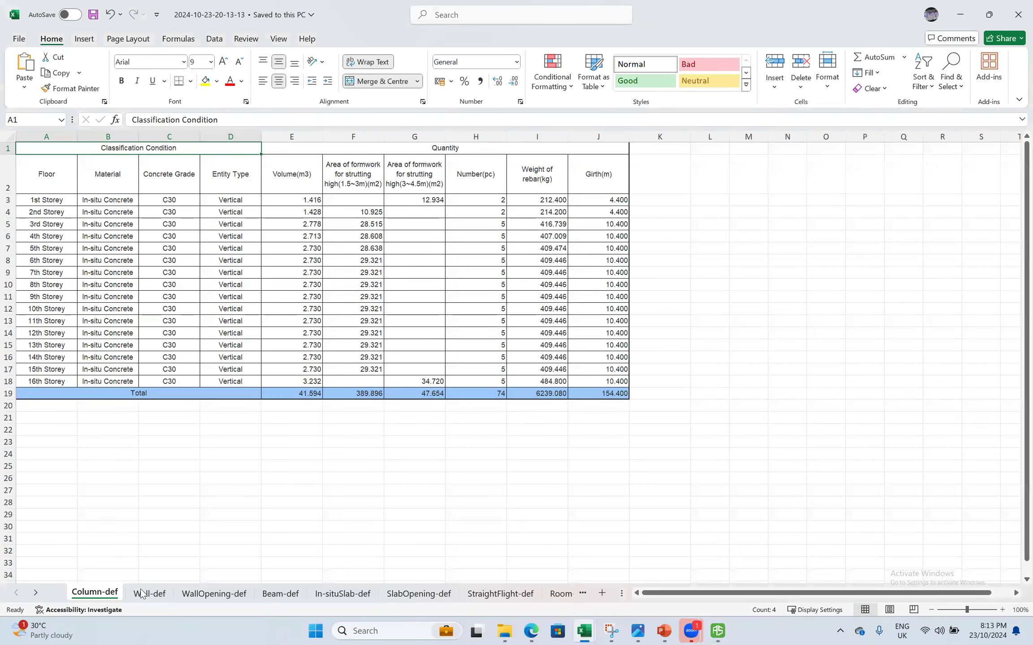
- Review the exported wall, wall opening, beam, in-situ slab and slab opening sheets, then switch back to Cubicost TAS
left_click(142, 594)
left_click(246, 596)
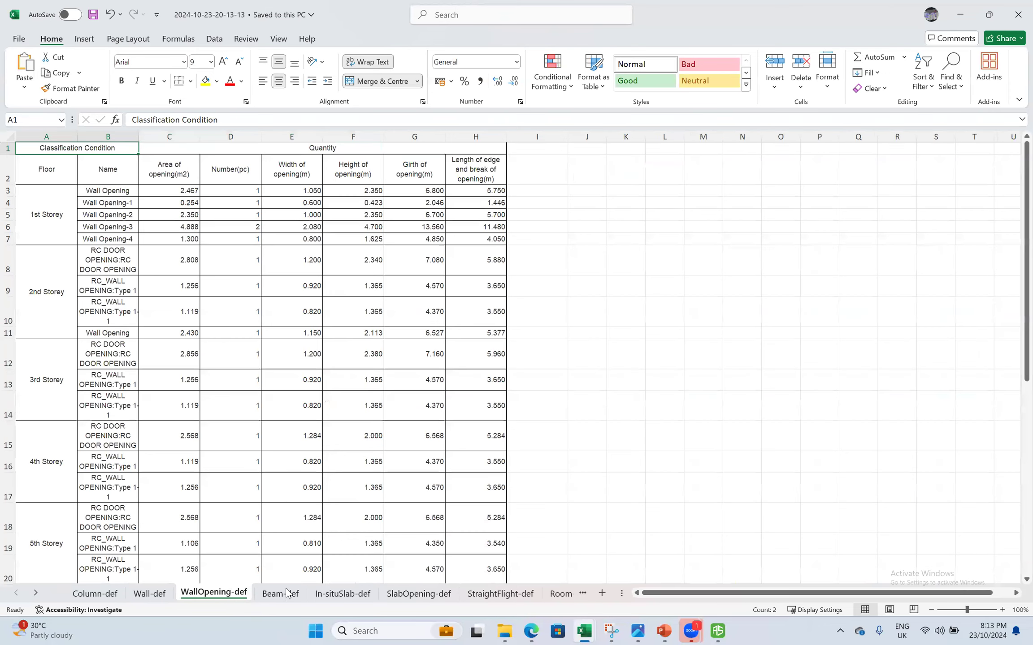
left_click(286, 596)
left_click(346, 598)
left_click(406, 600)
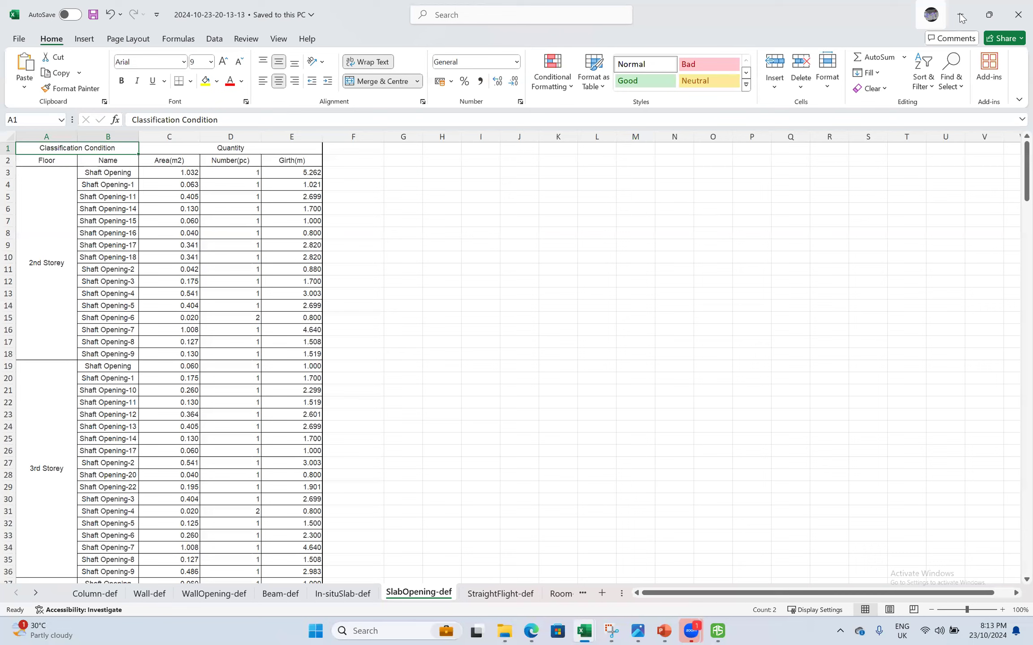
left_click(961, 16)
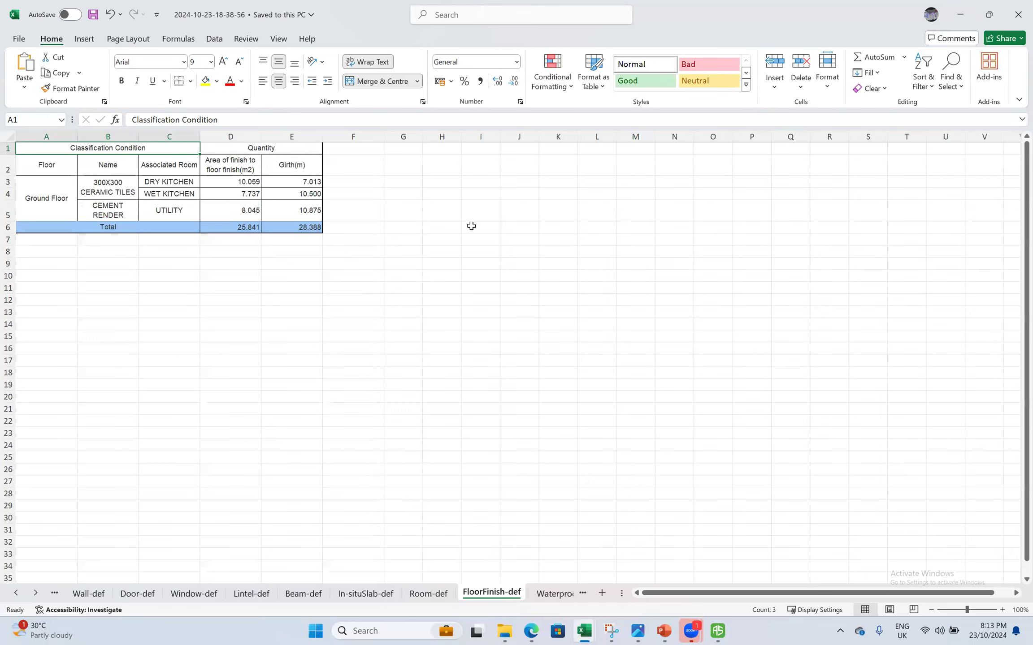
left_click(957, 15)
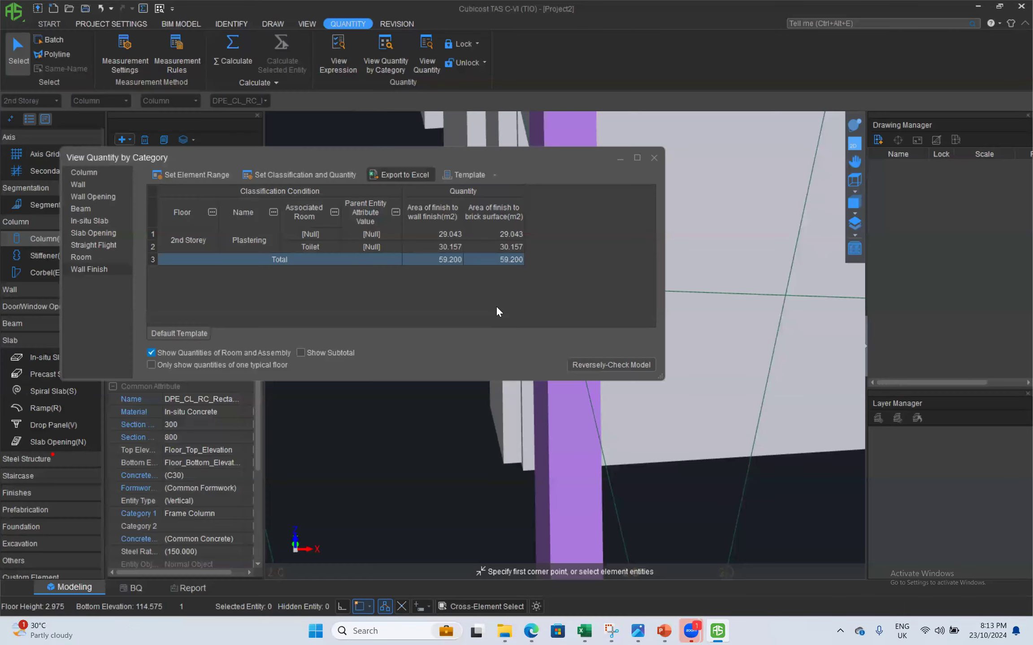
- Reverse-check the volume of the 1st Storey 180 mm RC walls against the model from the wall quantities
left_click_drag(437, 153, 514, 187)
scroll(793, 306, "down", 5)
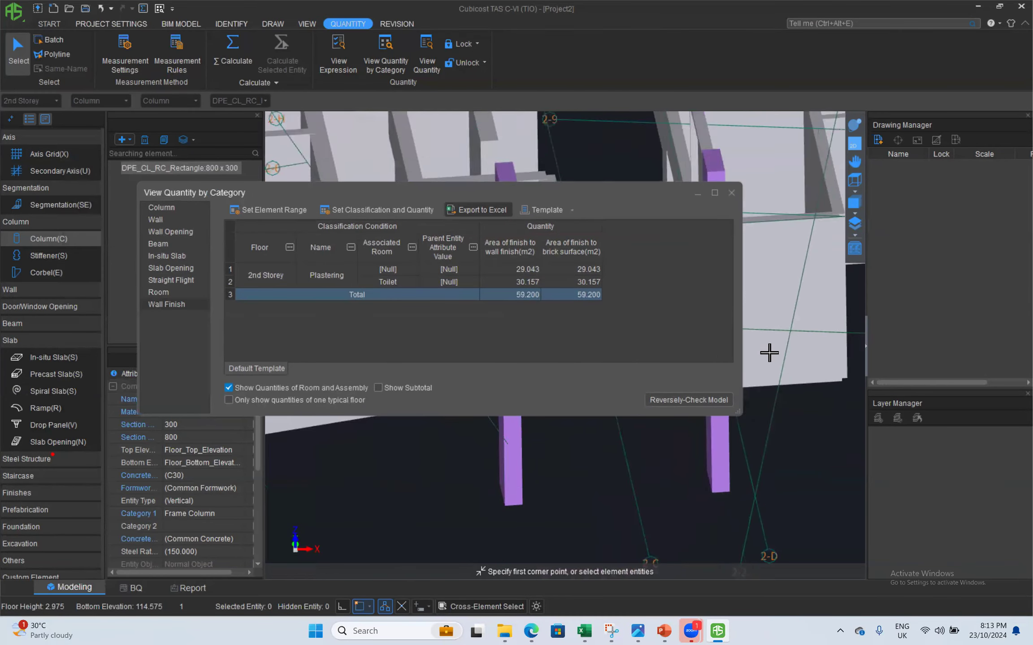
scroll(767, 285, "down", 4)
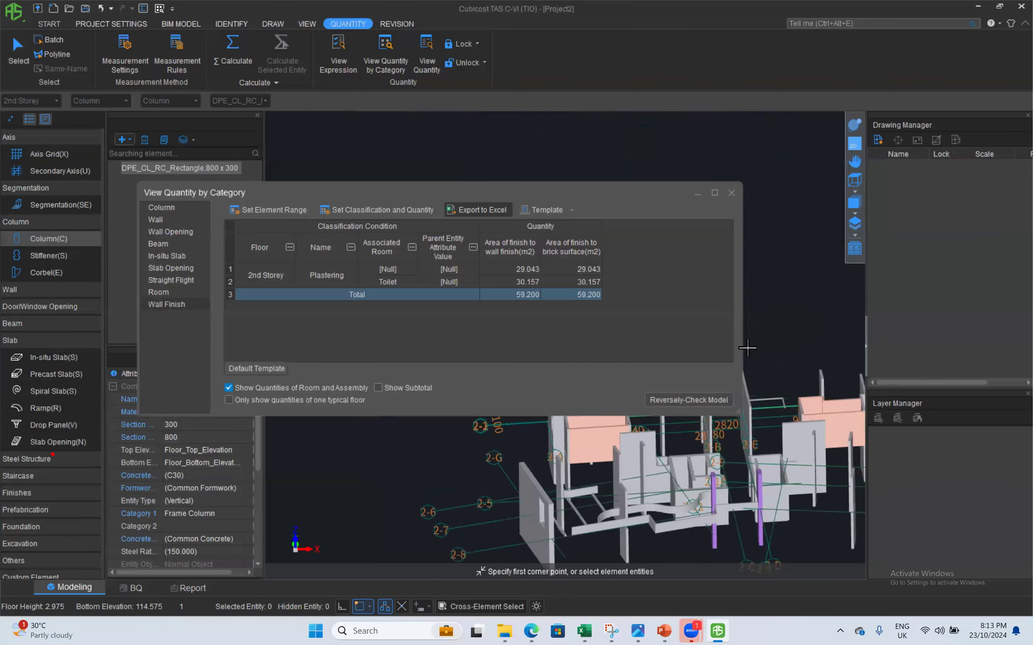
left_click(157, 221)
left_click_drag(580, 194, 405, 110)
left_click(462, 250)
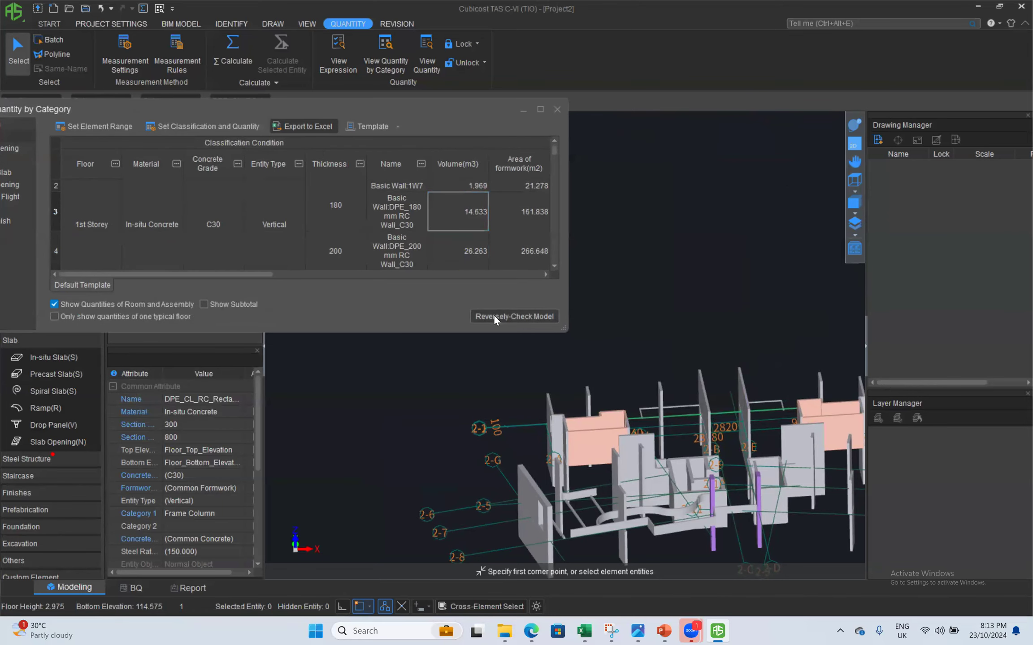
left_click(494, 315)
- Locate individual 180 mm RC walls from the reverse-check list, inspect the 0.450 m3 wall in 3D, and close the results
left_click_drag(501, 183, 243, 120)
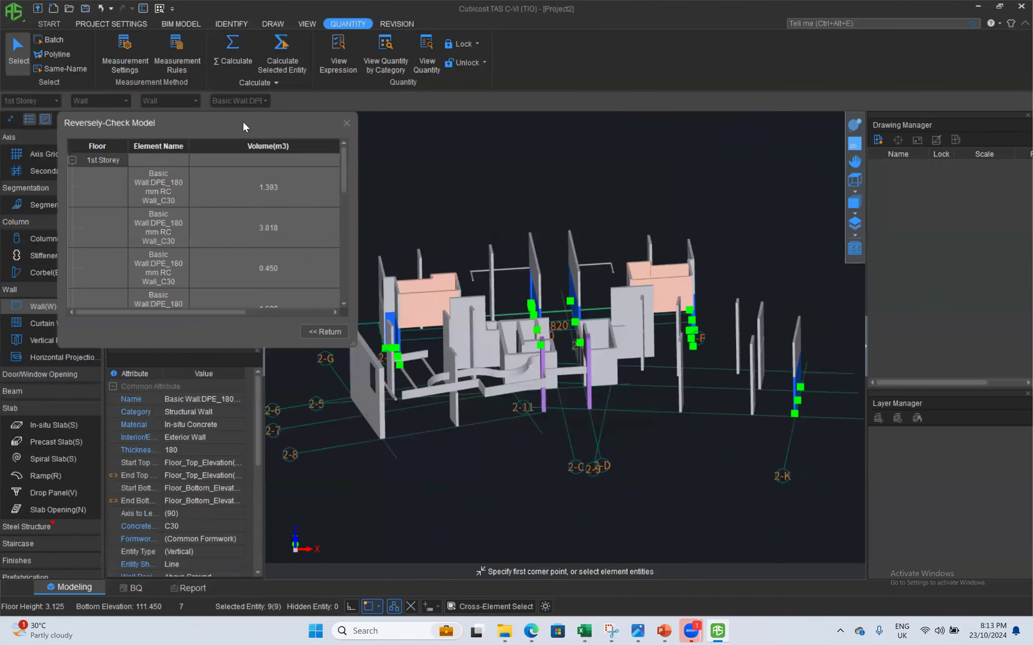
left_click(279, 218)
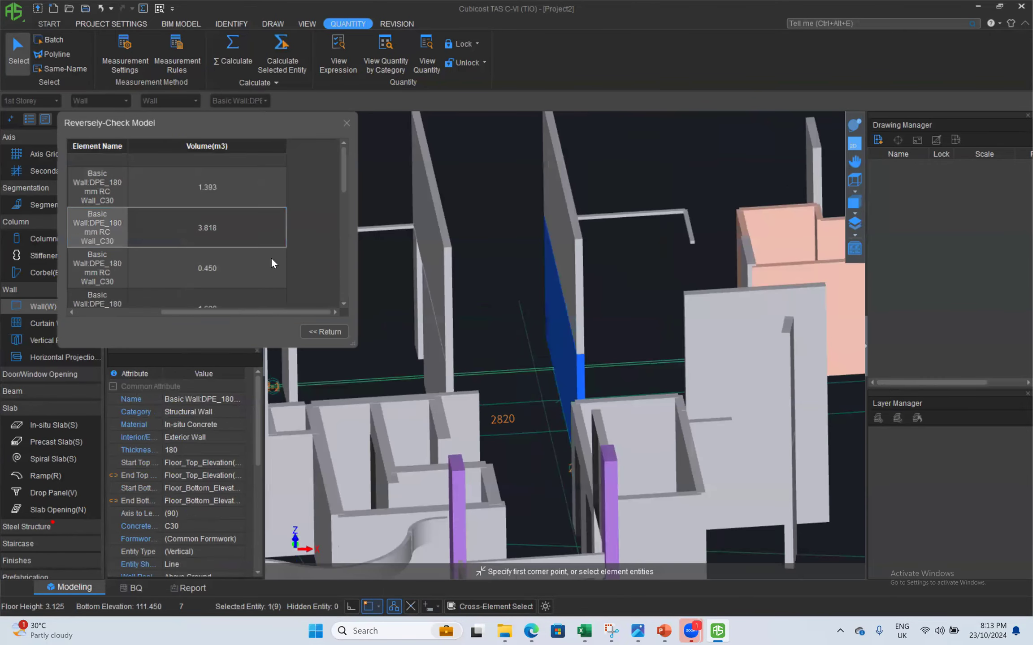
left_click(260, 269)
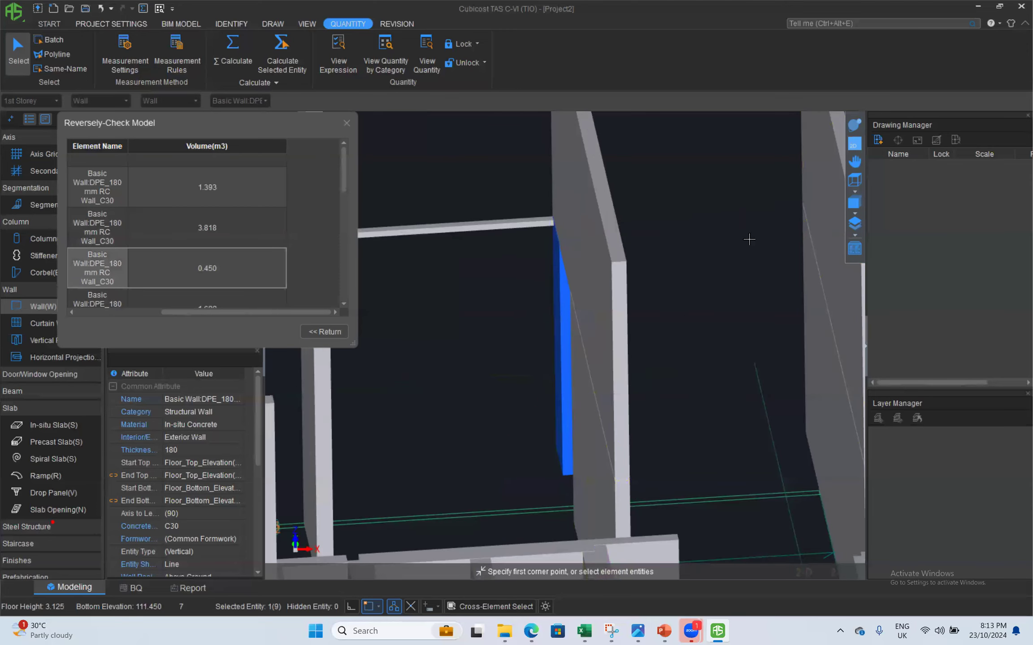
scroll(750, 239, "down", 3)
left_click(855, 125)
left_click_drag(647, 312, 691, 356)
scroll(578, 296, "up", 3)
scroll(579, 296, "down", 2)
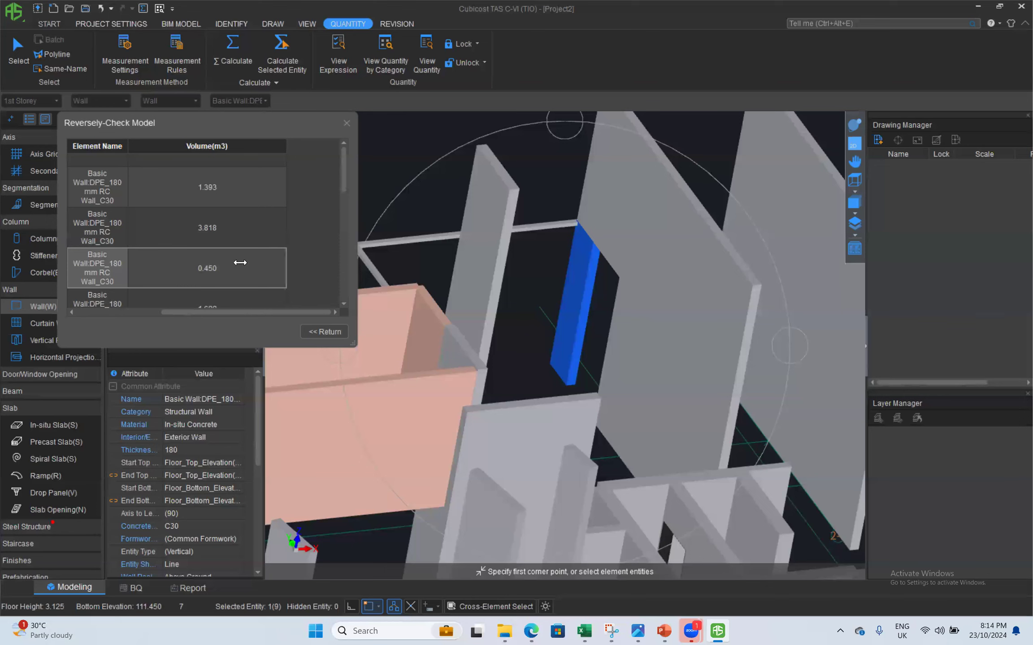
scroll(206, 224, "down", 4)
left_click(347, 123)
key("Escape")
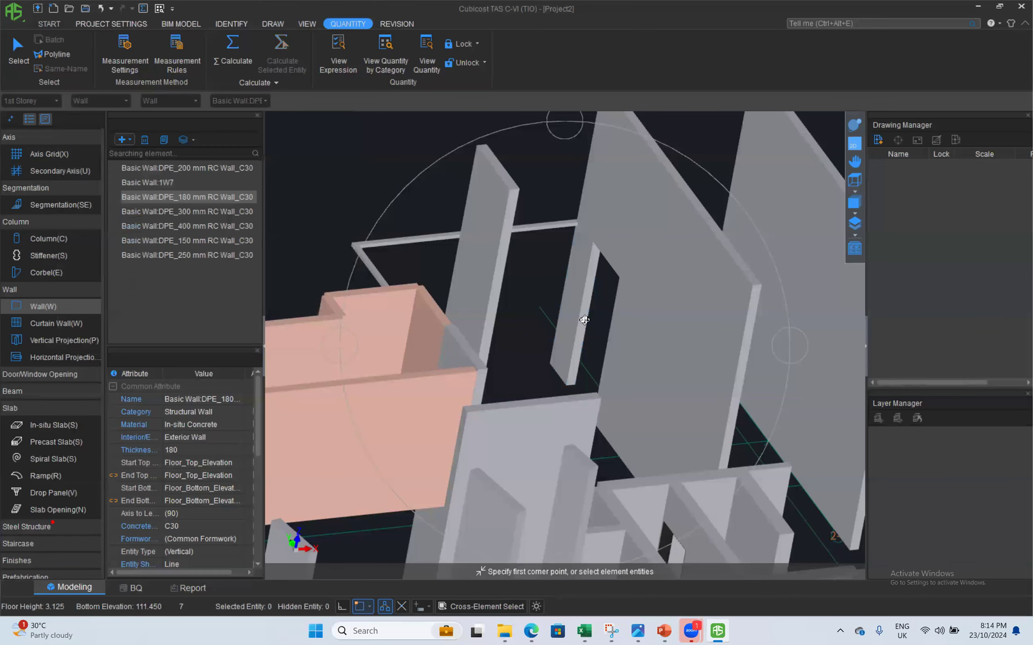
- Show the quantity expressions of the 200 mm RC wall with two openings beside the purple columns
scroll(581, 291, "down", 5)
scroll(580, 291, "up", 1)
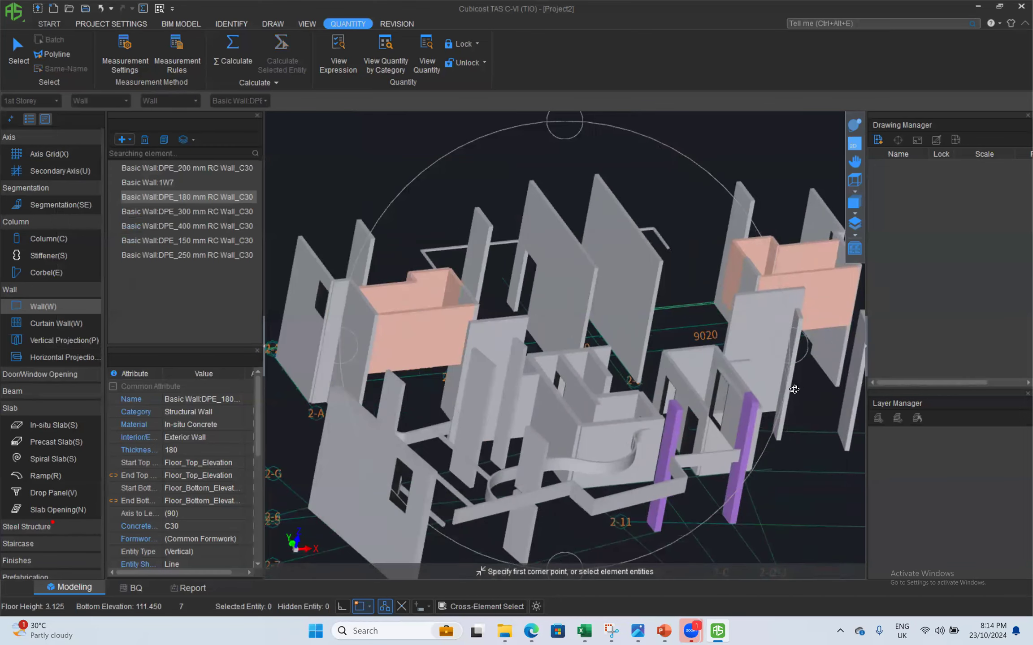
left_click_drag(647, 271, 649, 368)
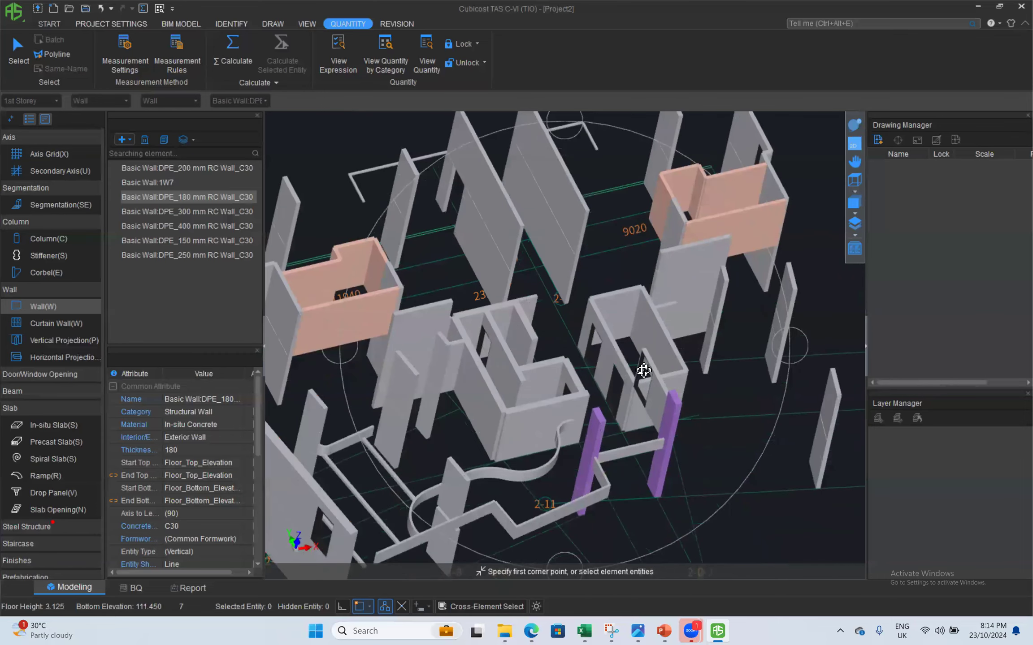
scroll(644, 371, "up", 1)
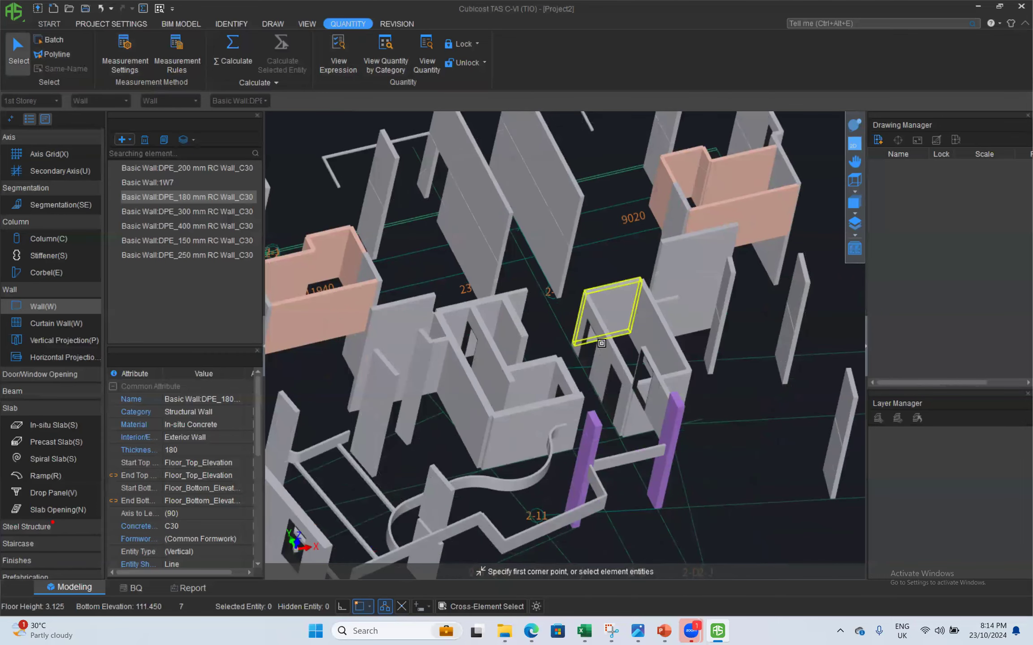
left_click(594, 339)
left_click(331, 48)
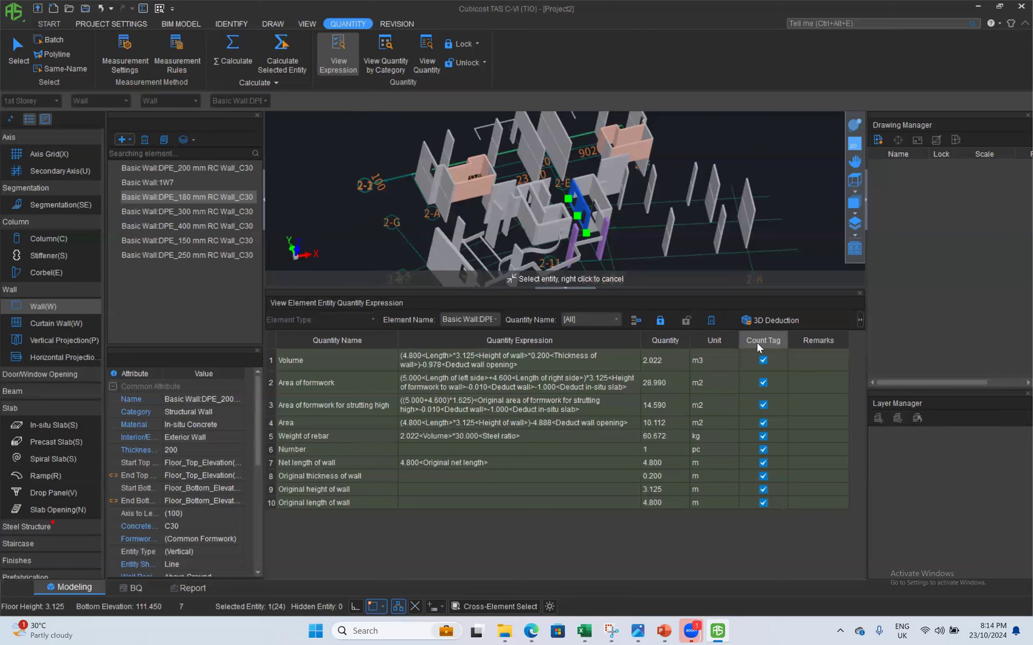
- Examine the wall's 3D deduction drawing for the original volume and the first Wall Opening-3 deduction
left_click(768, 320)
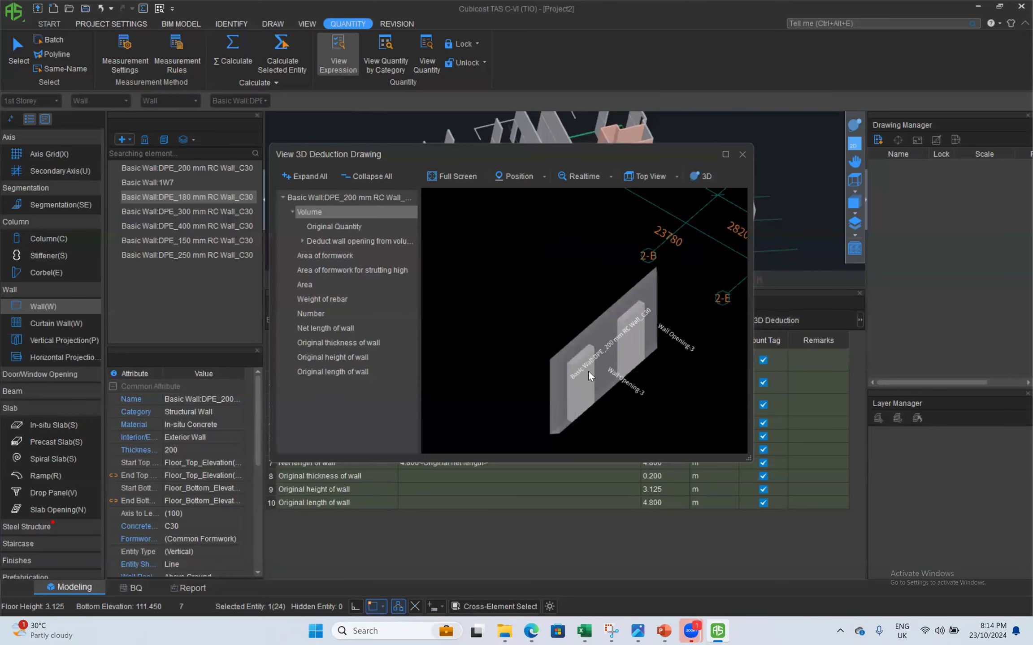
left_click(339, 227)
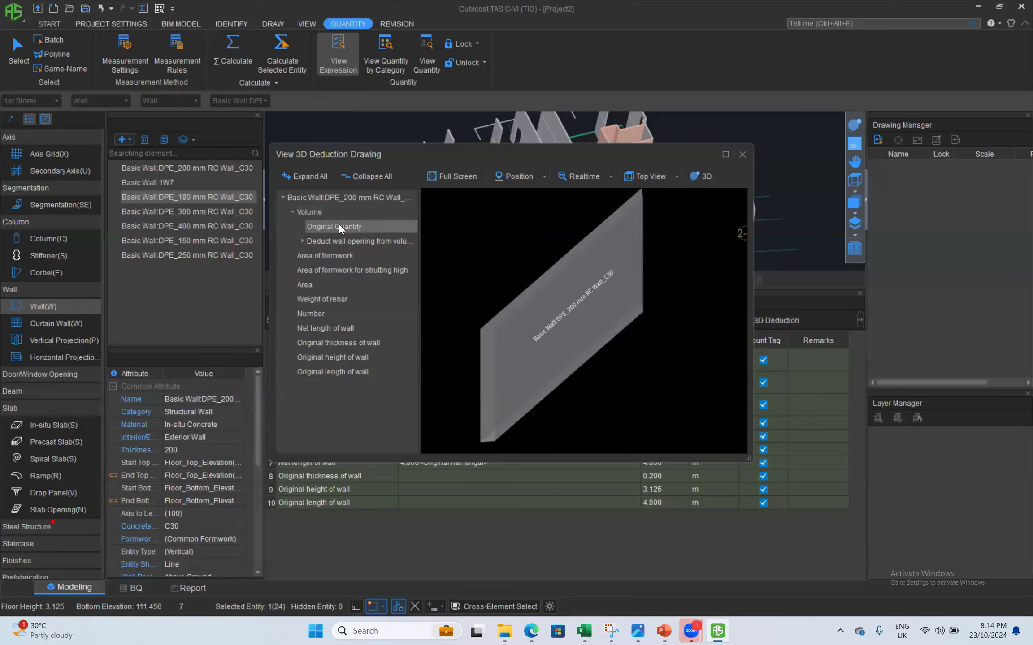
left_click(302, 241)
left_click(323, 256)
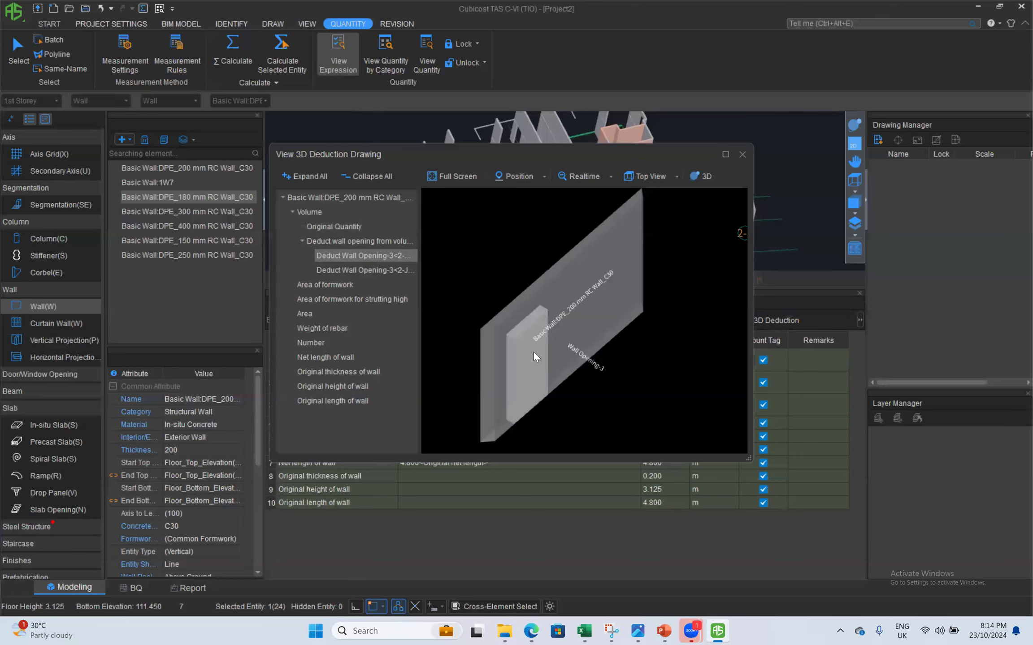
- Examine the second Wall Opening-3 volume deduction and the wall's formwork area deductions in 3D, and close the deduction drawing
left_click(350, 270)
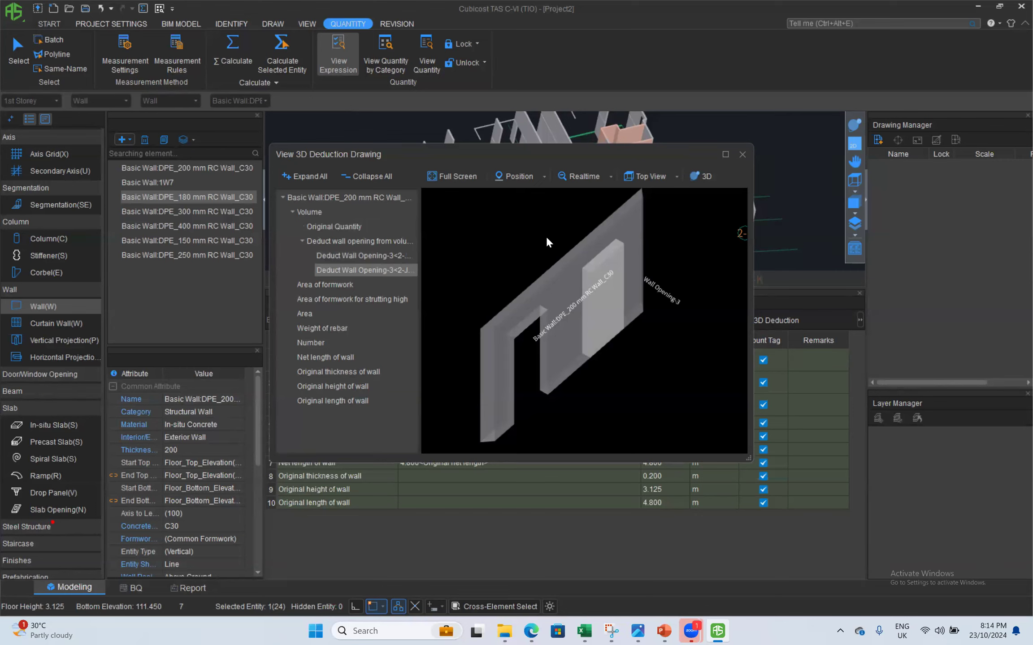
double_click(320, 285)
left_click_drag(555, 281, 610, 337)
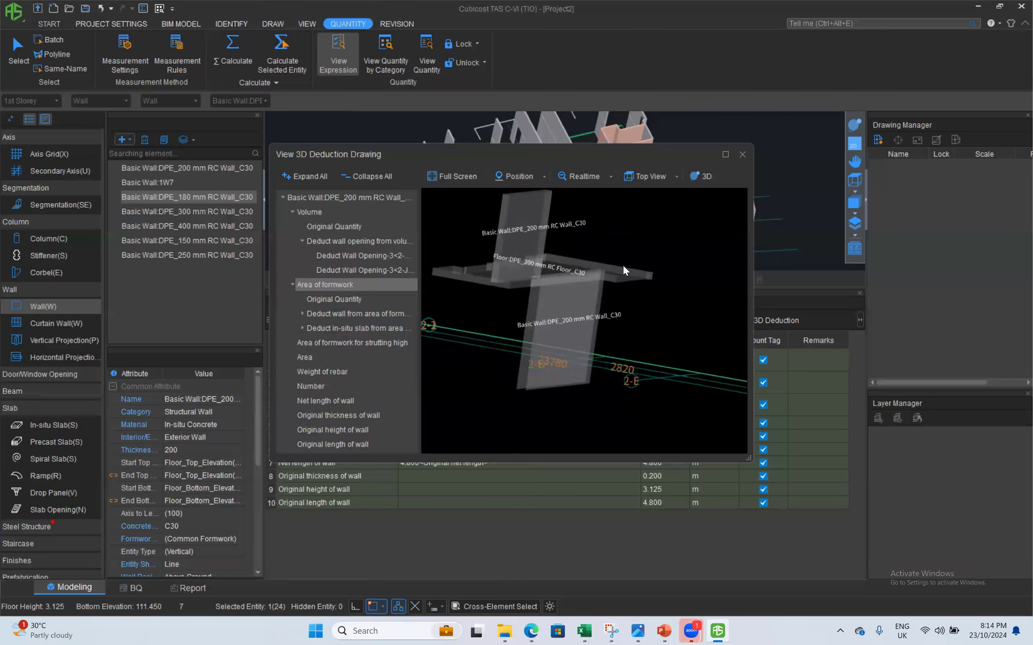
left_click_drag(623, 265, 605, 258)
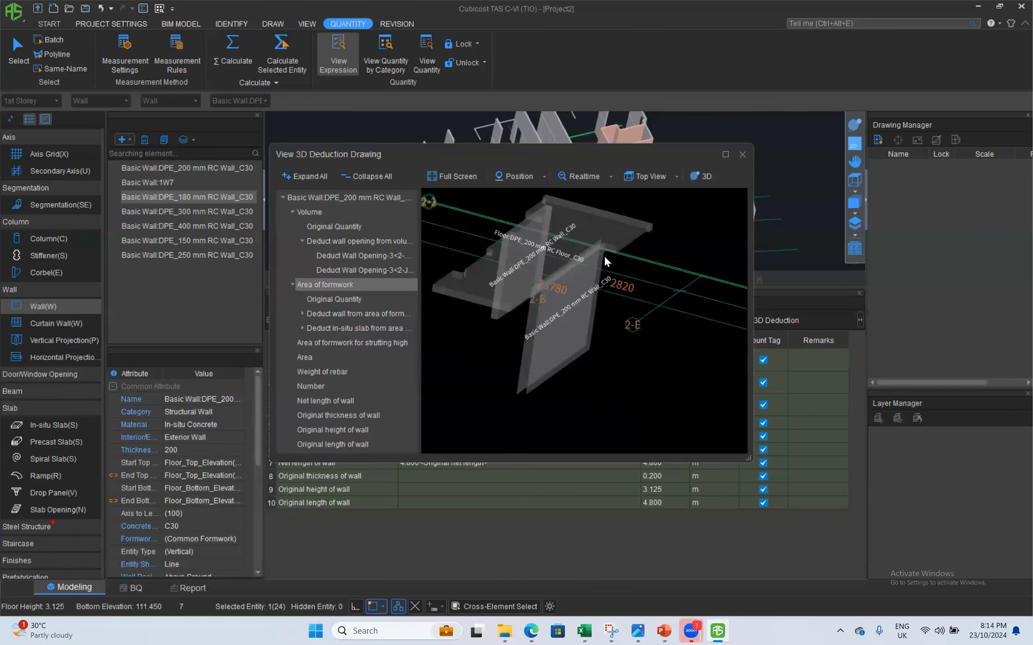
left_click(743, 155)
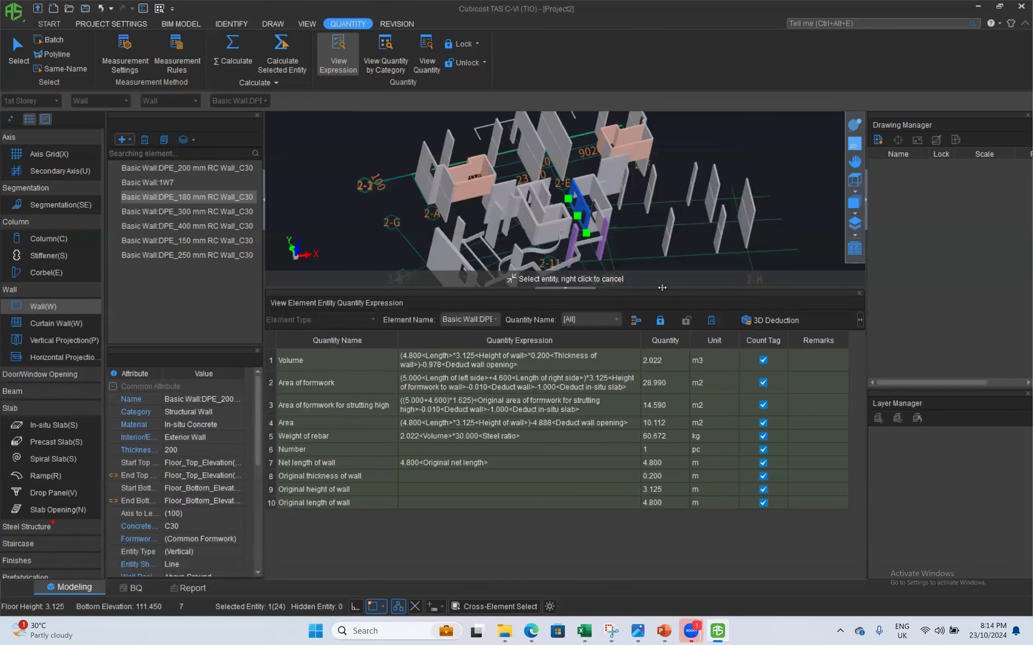
- Open the reports for all floors and view the Quantity Measurement Worksheet (Wall) and the Quantity Measurement Worksheet (Expression)
left_click_drag(561, 294, 560, 579)
scroll(677, 259, "down", 5)
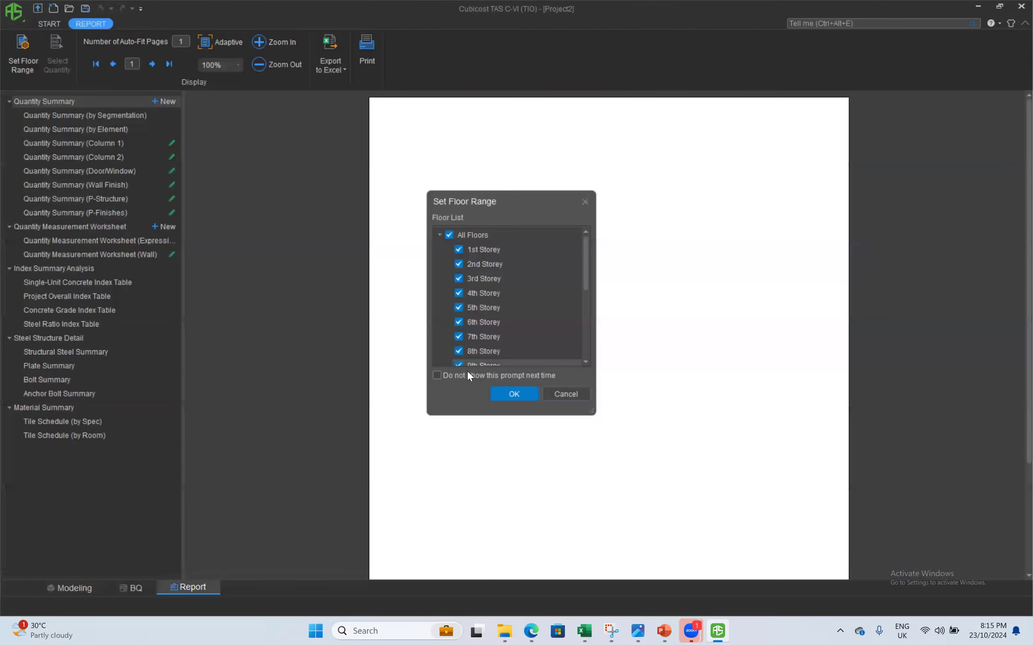
left_click(518, 393)
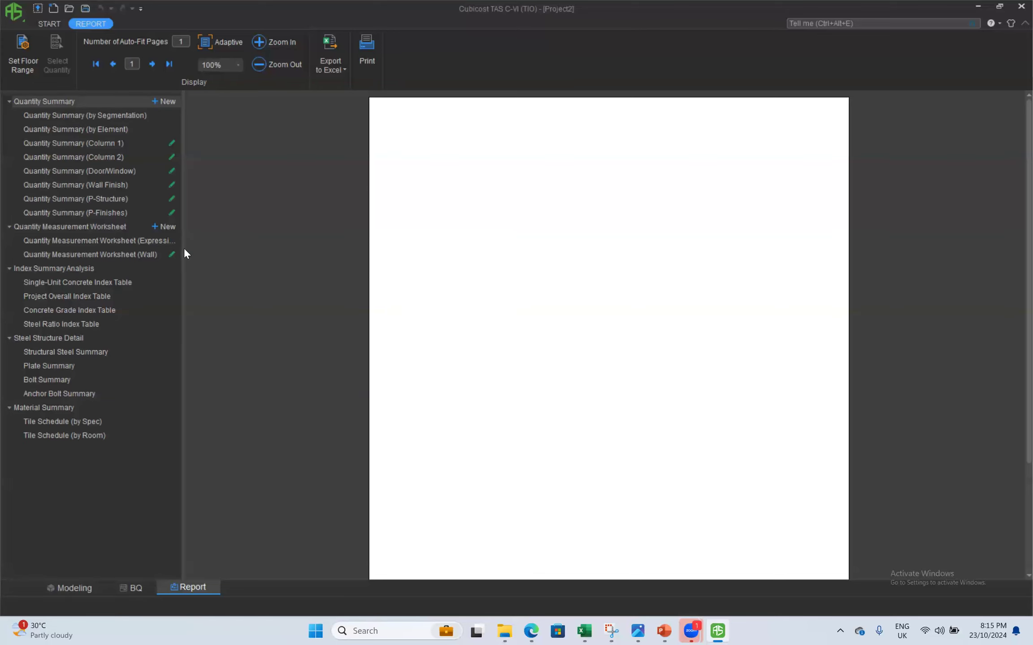
left_click(170, 254)
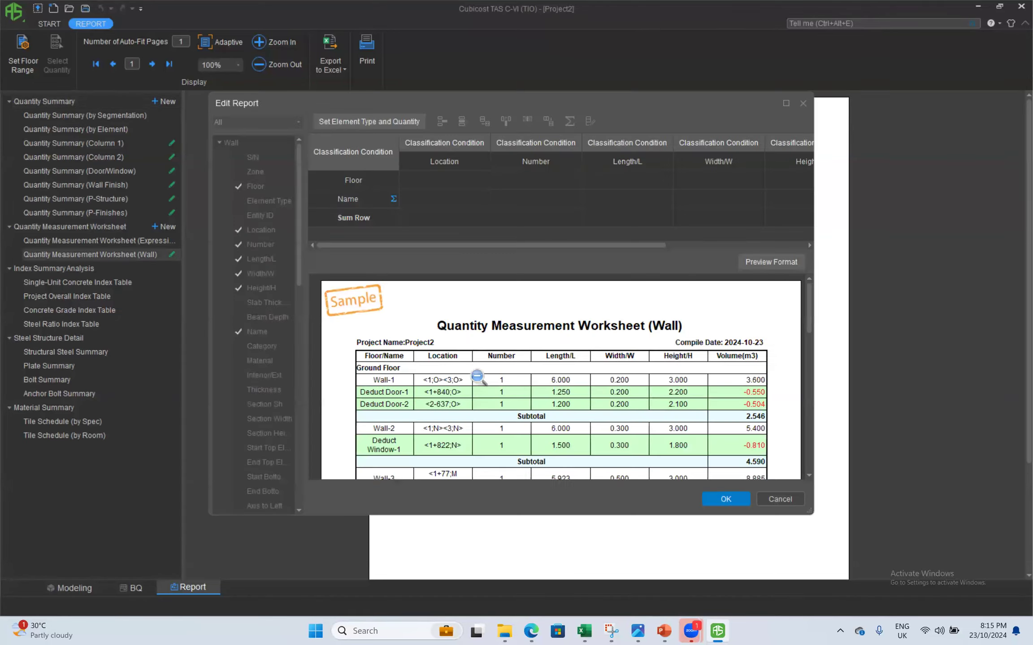
left_click(726, 499)
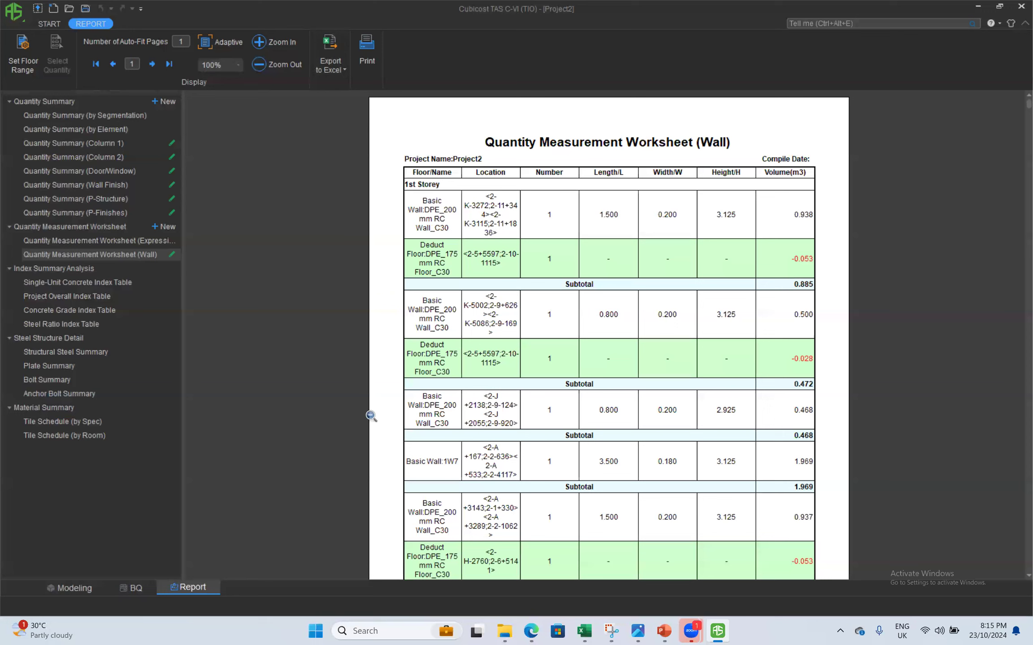
left_click(115, 238)
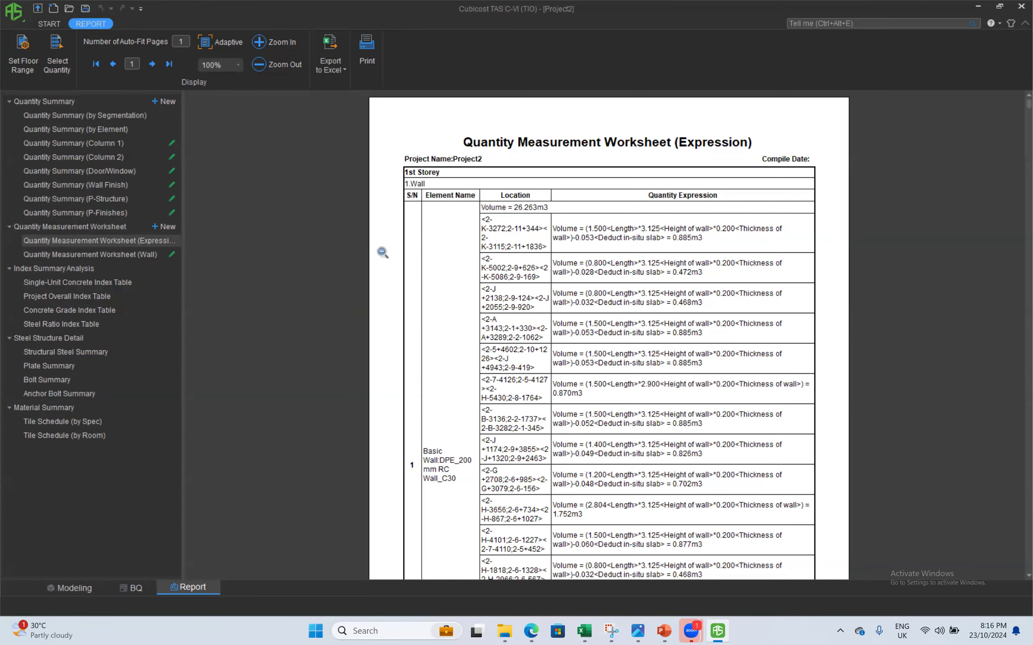
left_click(44, 22)
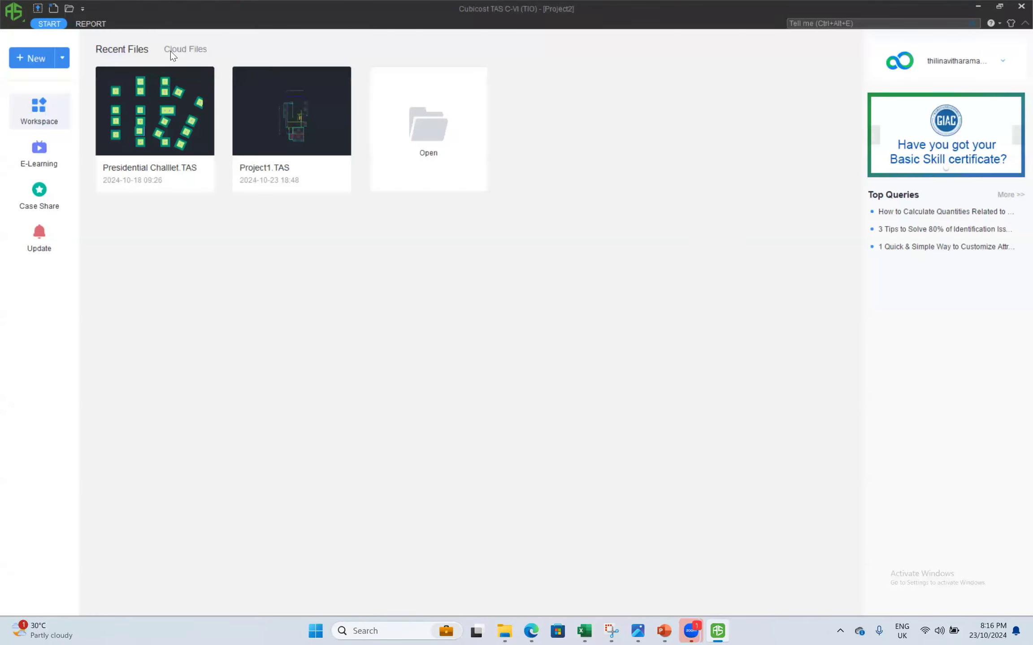
left_click(97, 25)
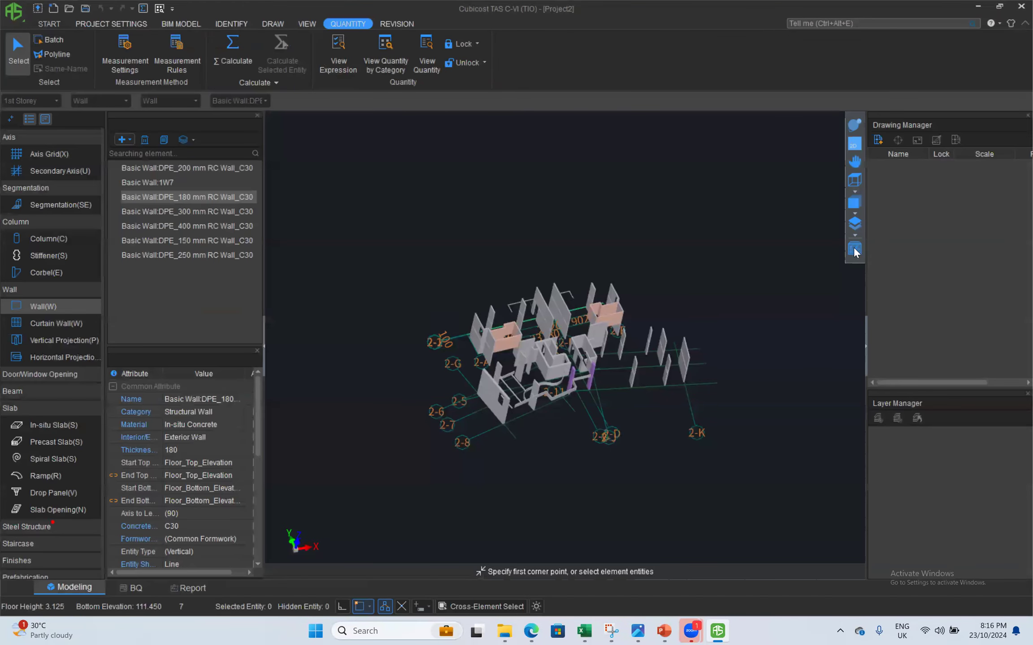
- Return to the model, display all element types on all floors, and examine the whole building in 3D
left_click(854, 249)
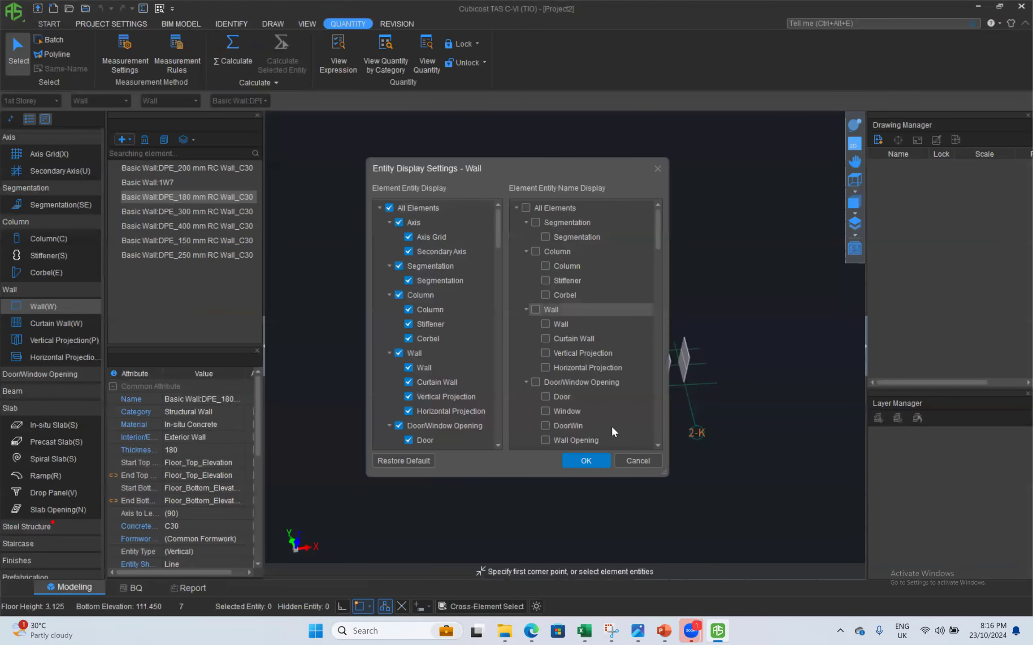
left_click(585, 461)
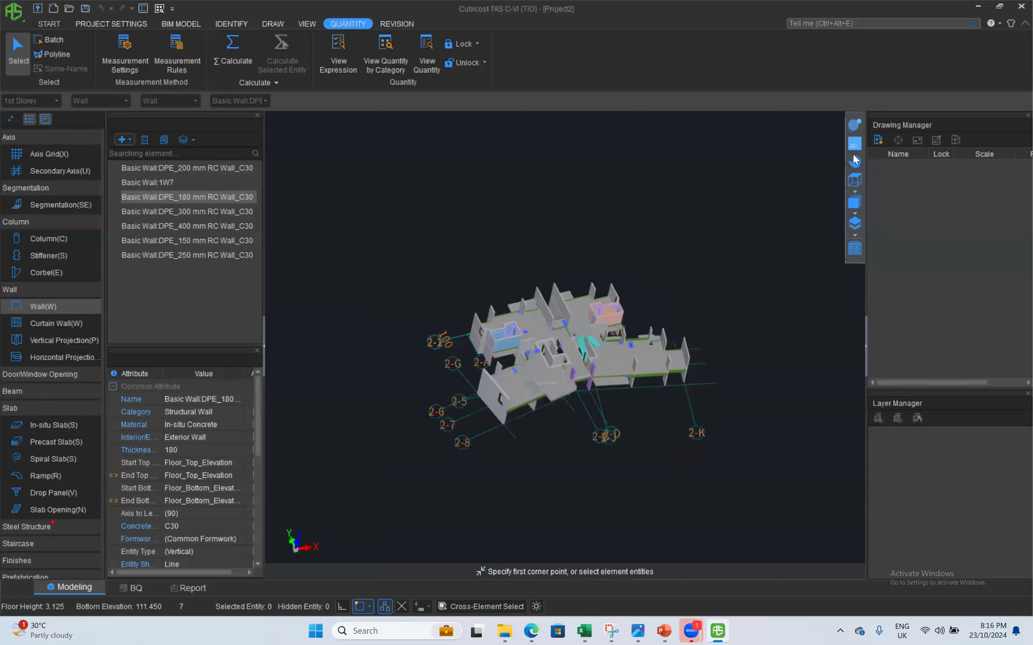
left_click(854, 234)
left_click(873, 277)
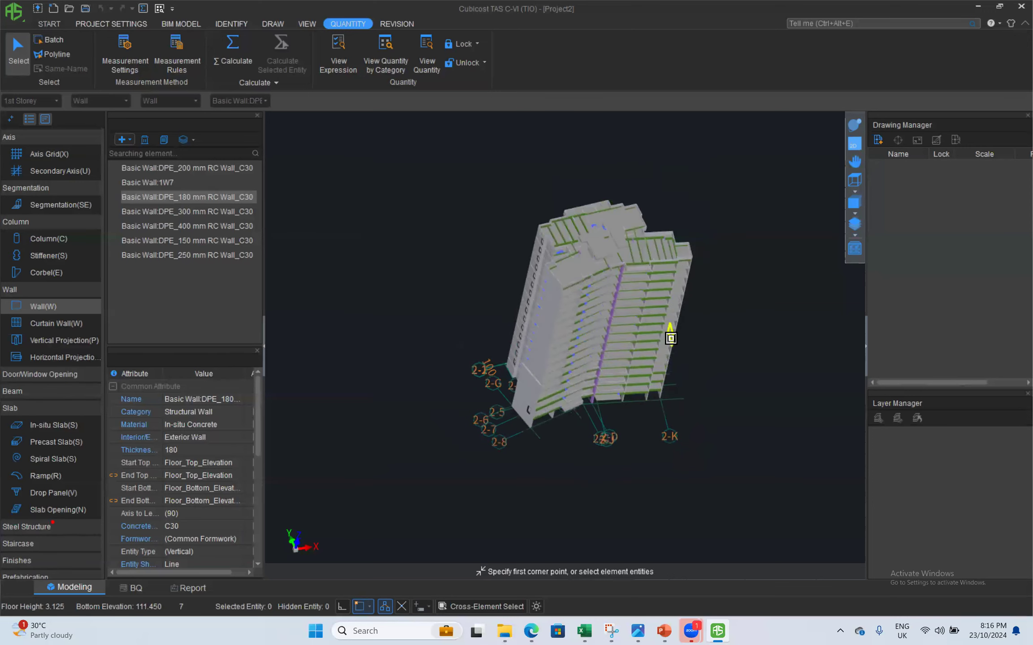
scroll(670, 338, "down", 1)
left_click(855, 125)
left_click_drag(659, 417, 587, 326)
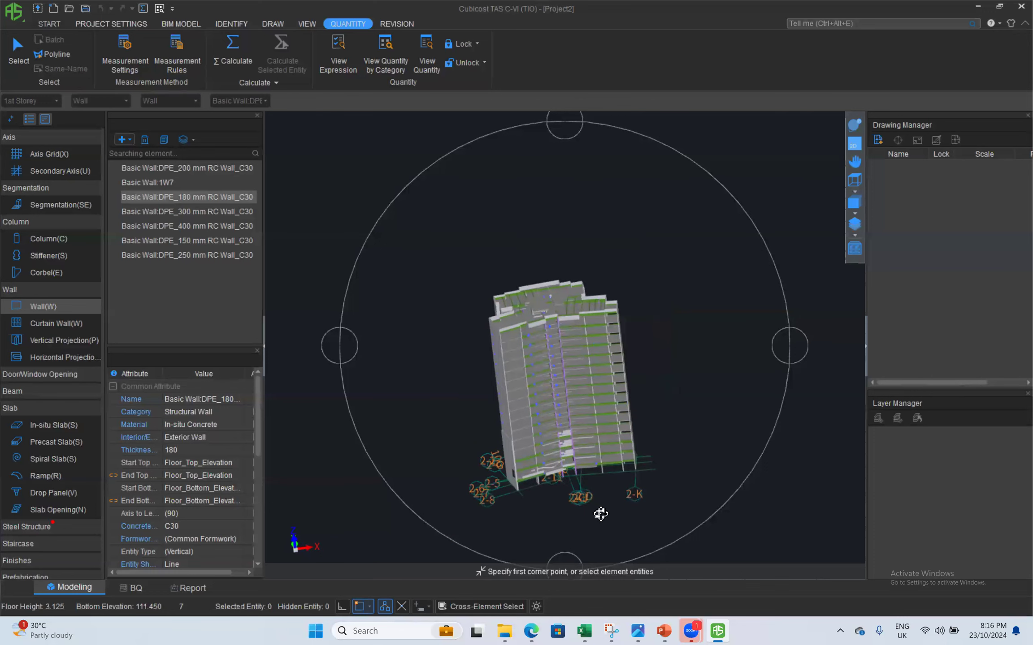
left_click_drag(523, 374, 562, 393)
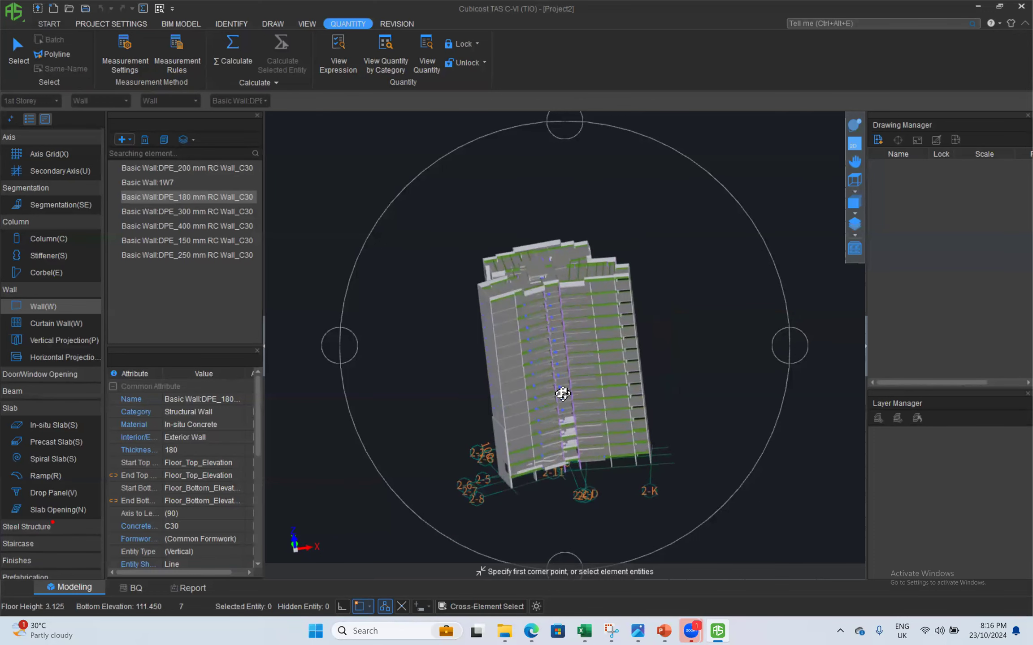
scroll(561, 334, "up", 1)
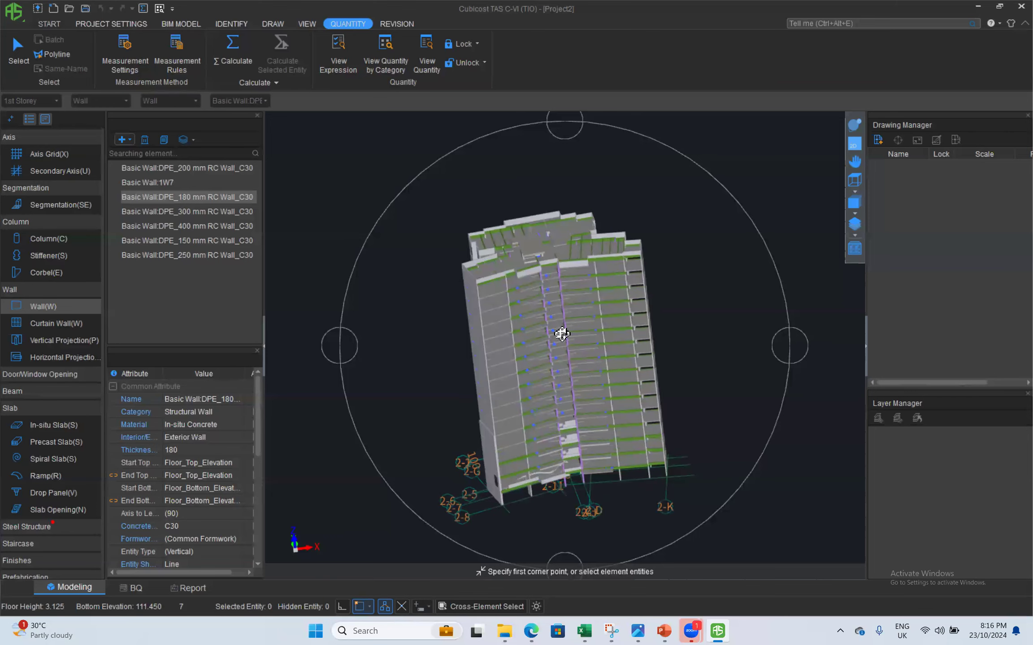
- Add a project revision named Rev1
left_click(388, 23)
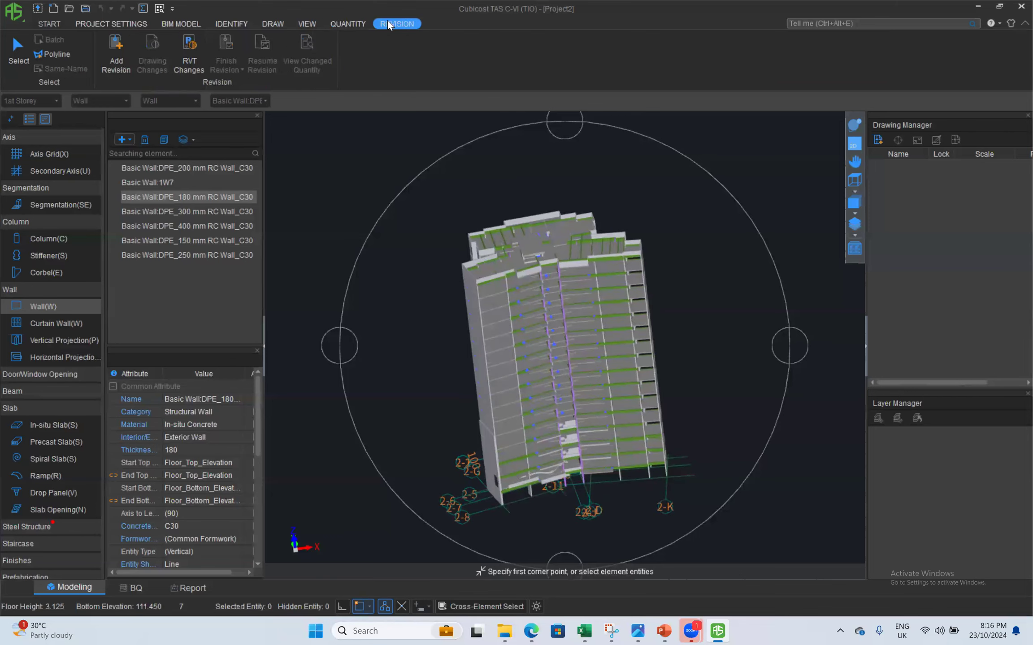
left_click(116, 50)
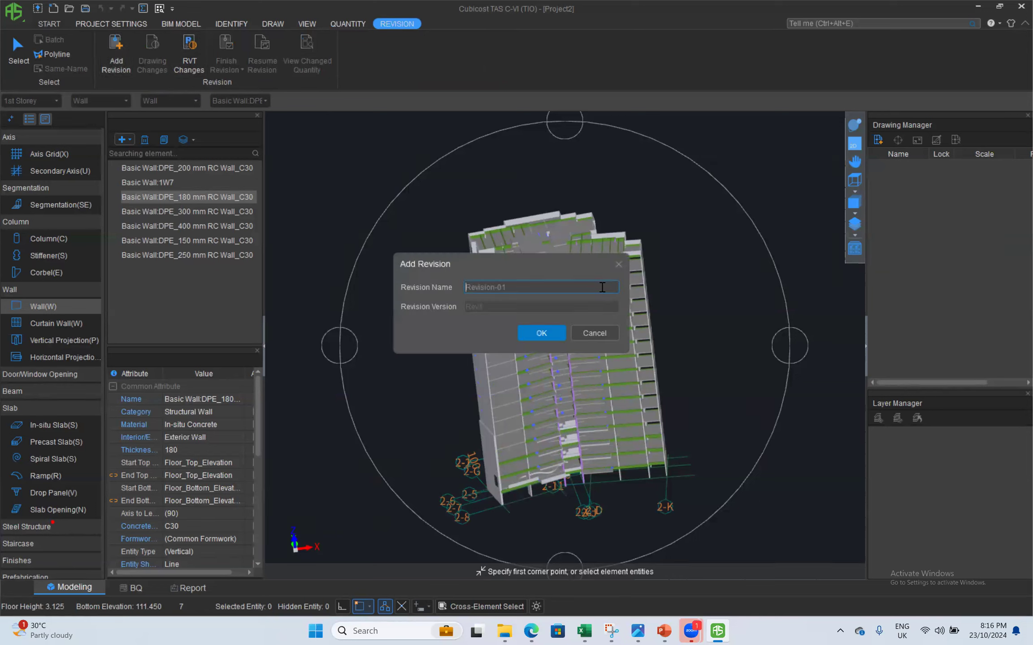
type("Rev01")
left_click(551, 334)
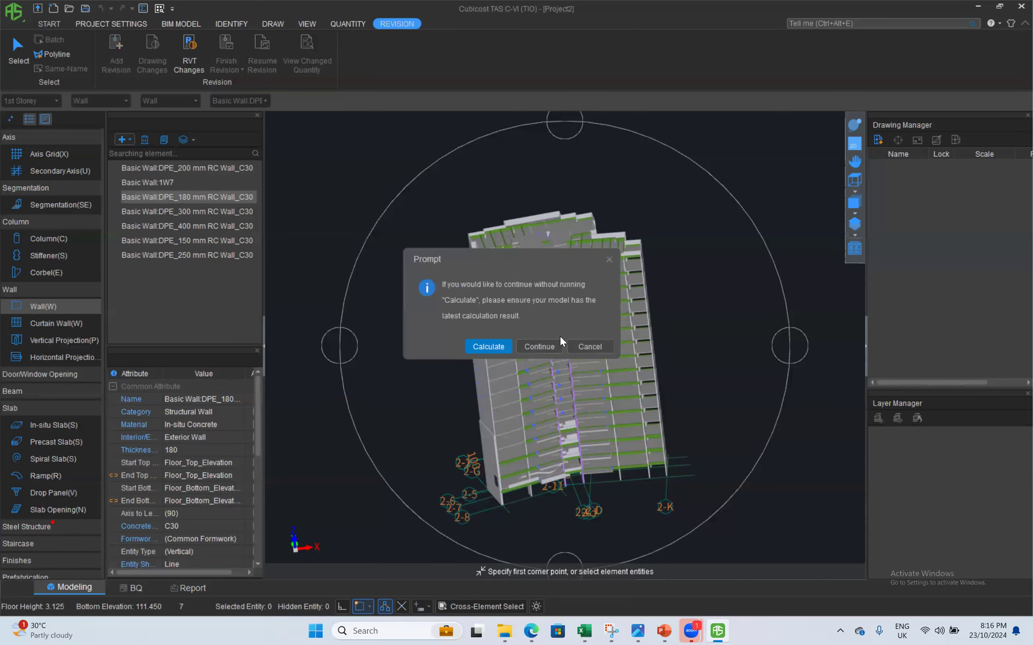
- Run the summary calculation for all floors and save the project to the Desktop as Project2.TAS
left_click(502, 343)
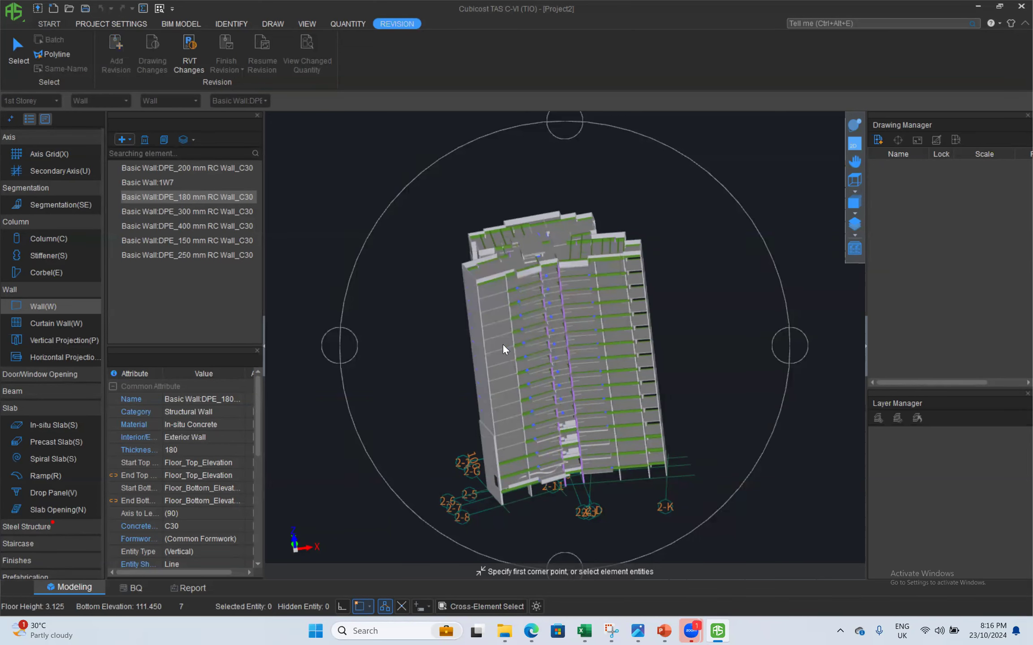
left_click(418, 236)
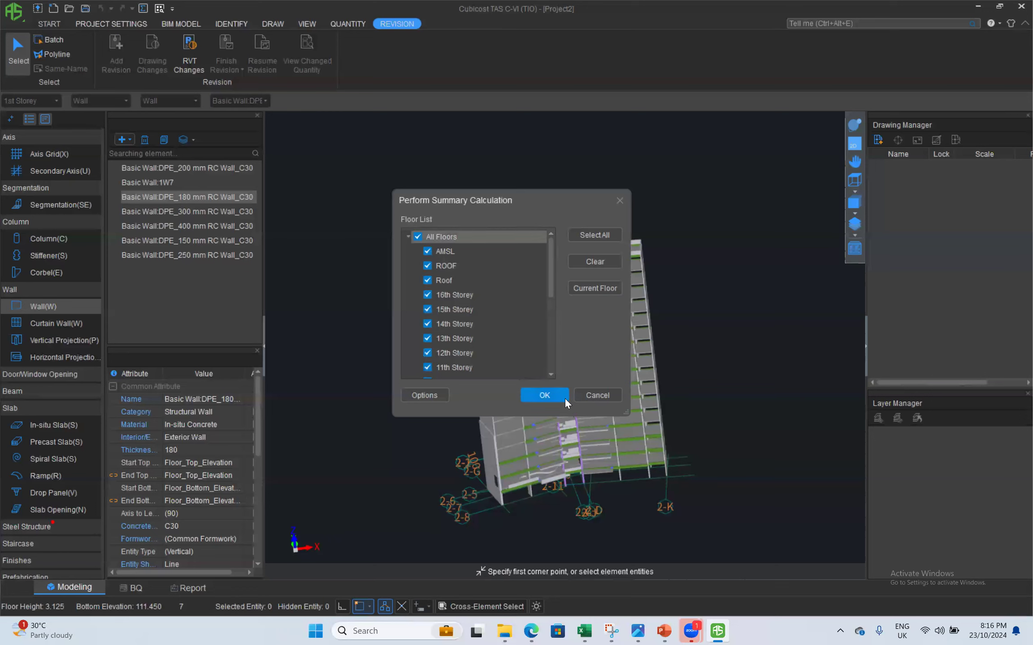
left_click(560, 397)
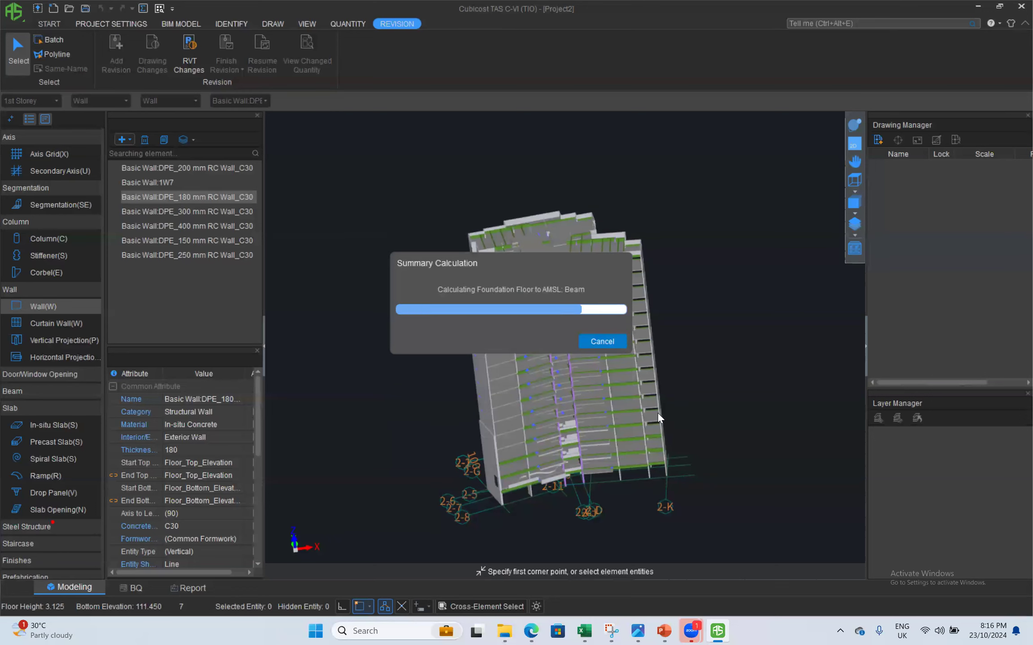
left_click(602, 341)
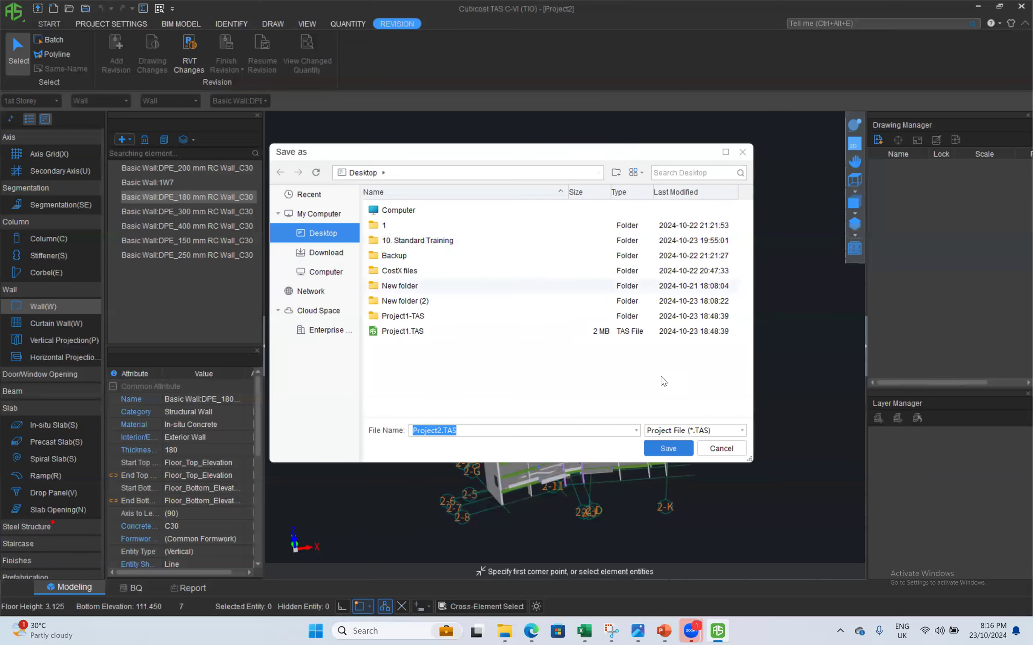
left_click(673, 448)
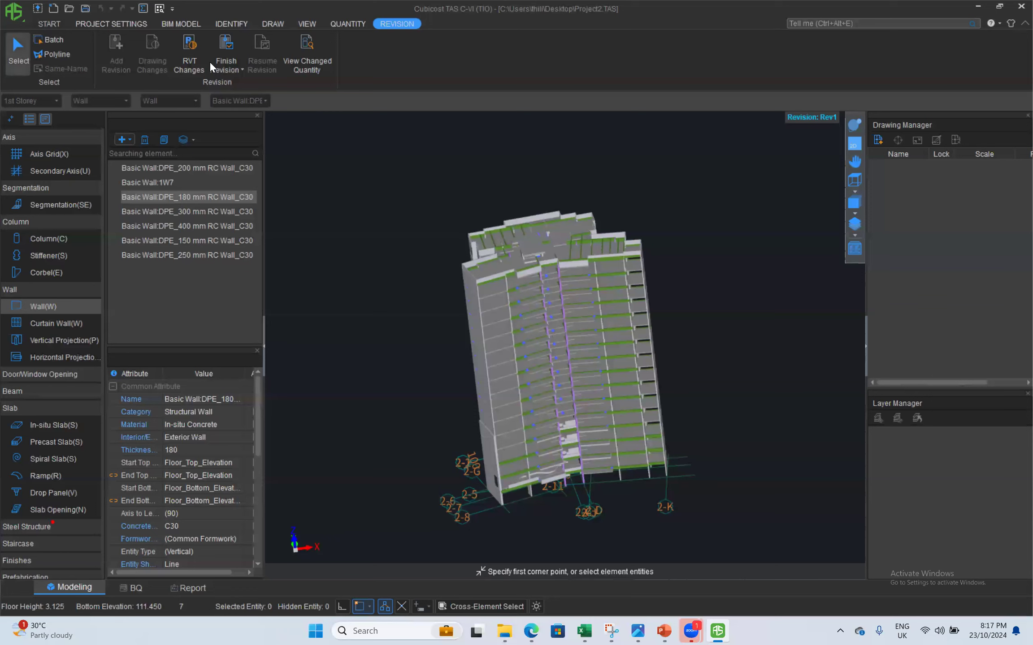
- Compare the model with Sample Block (Rev1)-rvt20.rvt from the 10. Standard Training folder and convert the newly added element types
left_click(202, 42)
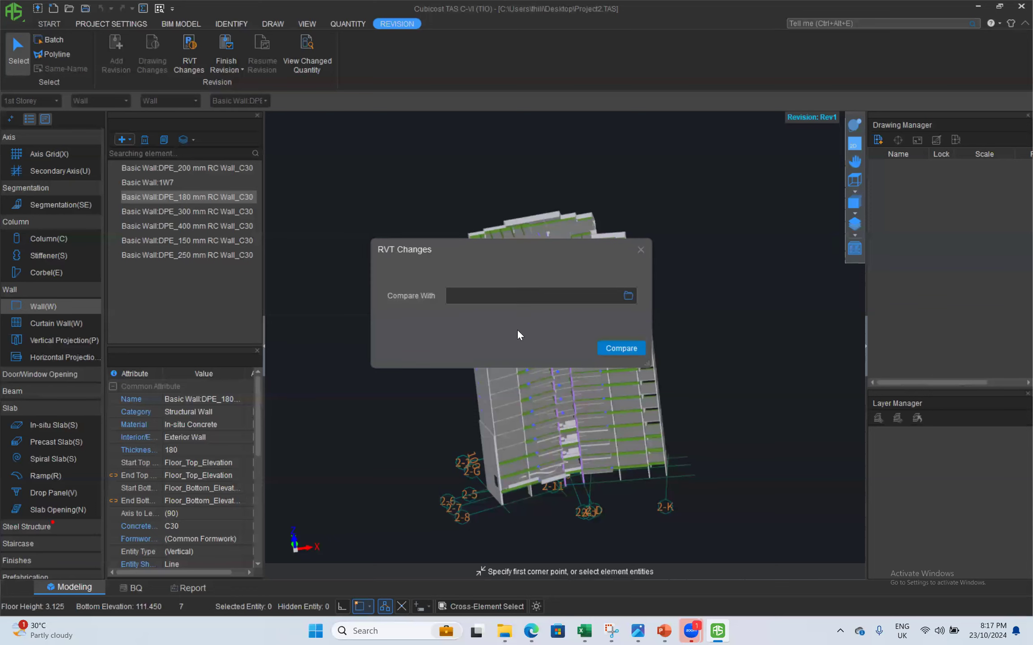
left_click(628, 296)
left_click(441, 326)
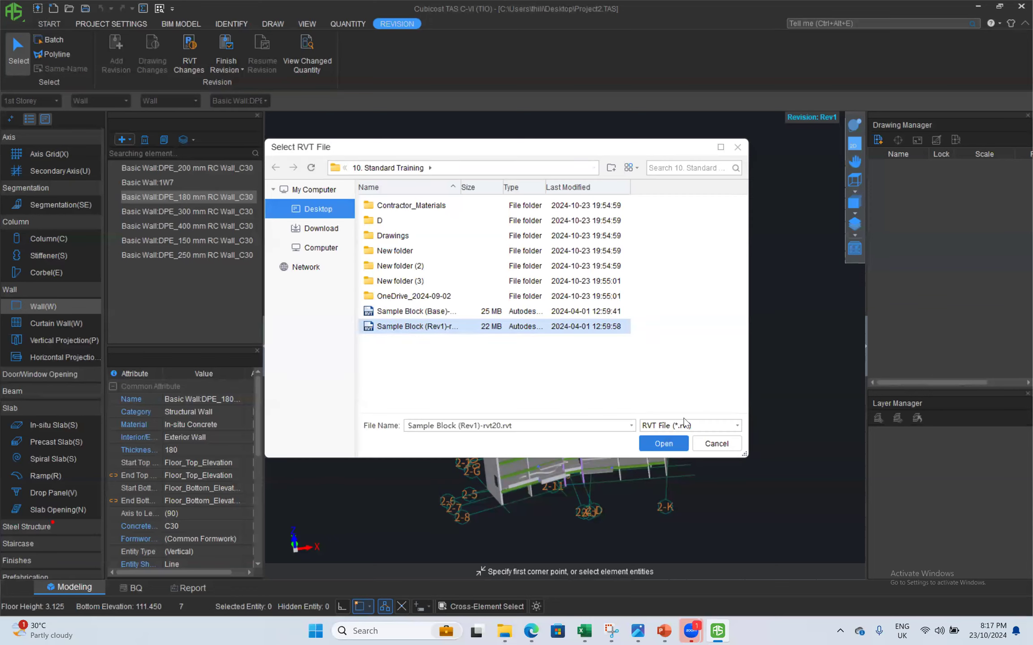
left_click(662, 444)
left_click(624, 350)
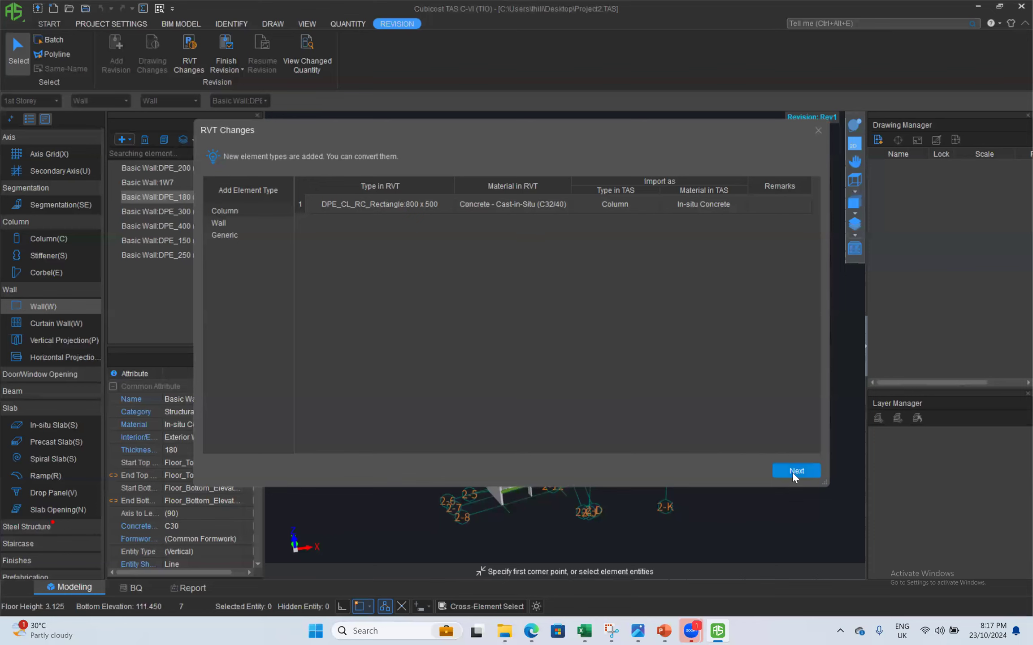
left_click(795, 471)
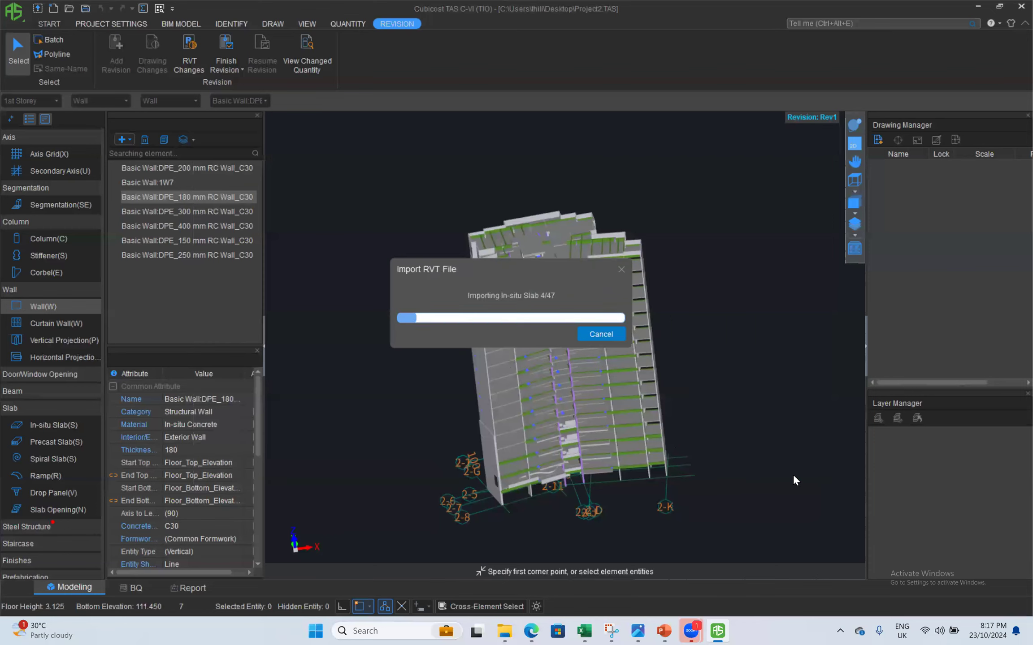
- Examine the colour-coded added, deleted and modified elements of the RVT comparison around the building in 3D
left_click_drag(523, 152, 256, 153)
left_click(853, 126)
left_click_drag(601, 434, 590, 365)
scroll(591, 364, "down", 3)
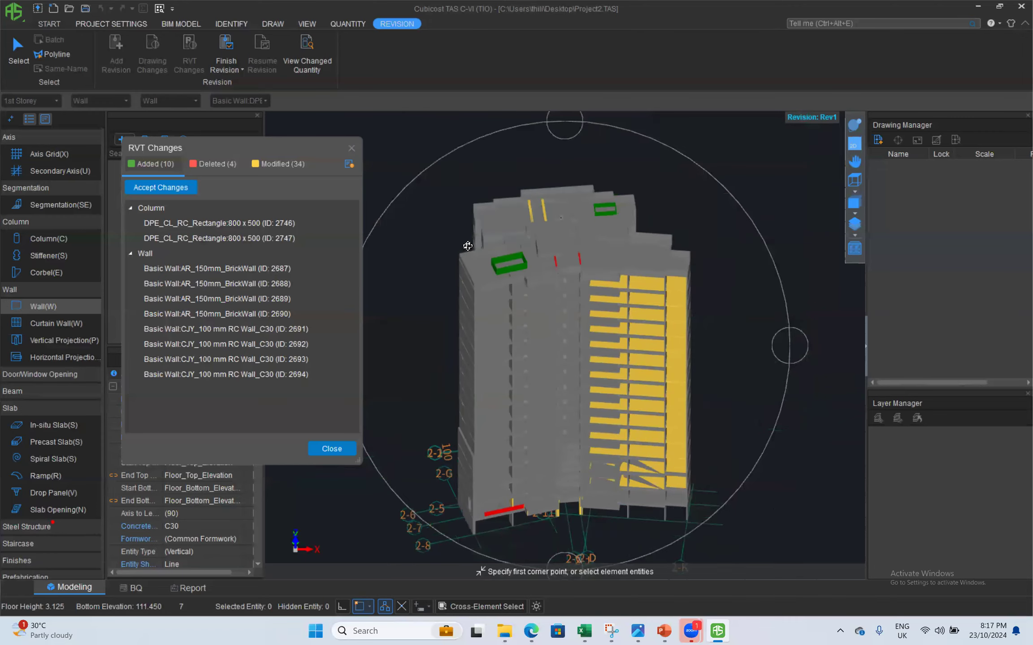
scroll(503, 269, "up", 6)
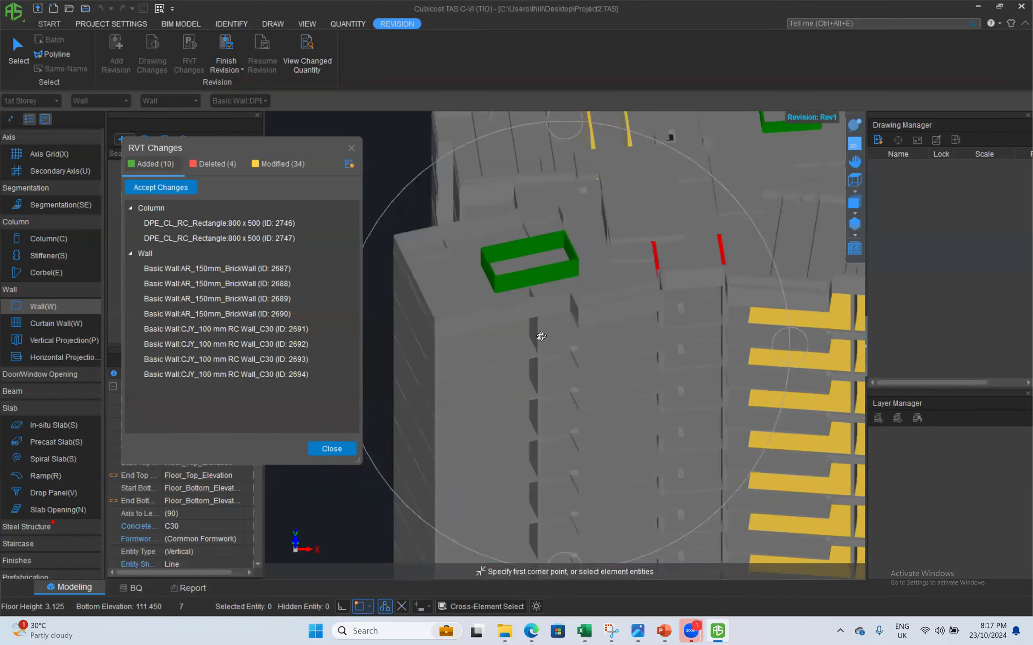
scroll(541, 337, "down", 2)
scroll(648, 293, "down", 2)
left_click_drag(648, 293, 547, 336)
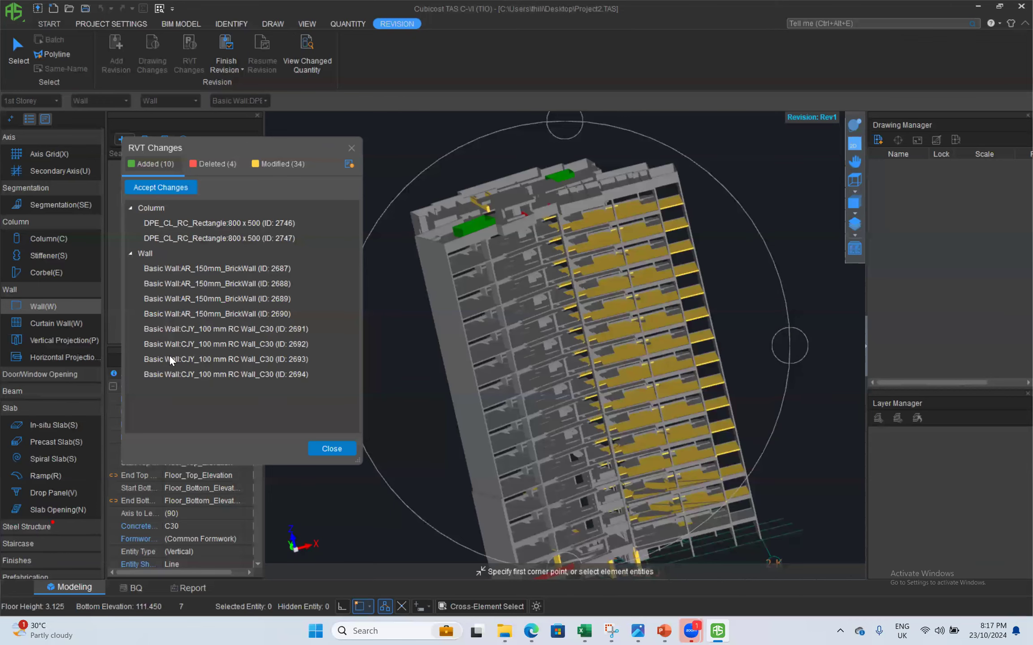
- Accept the added, deleted and modified RVT changes and close the comparison
left_click(161, 188)
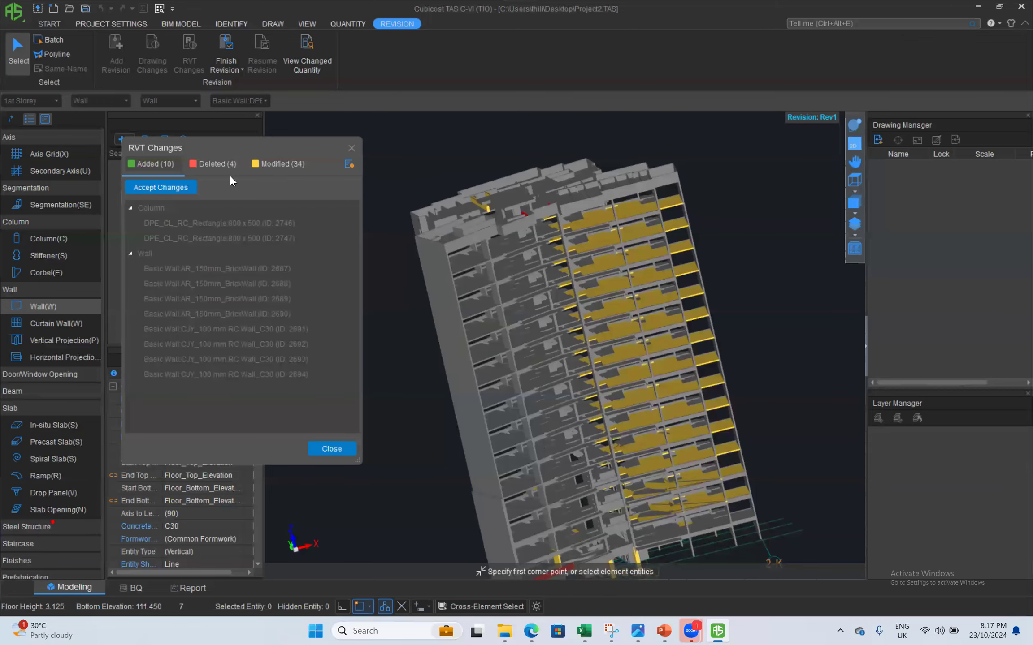
left_click(213, 164)
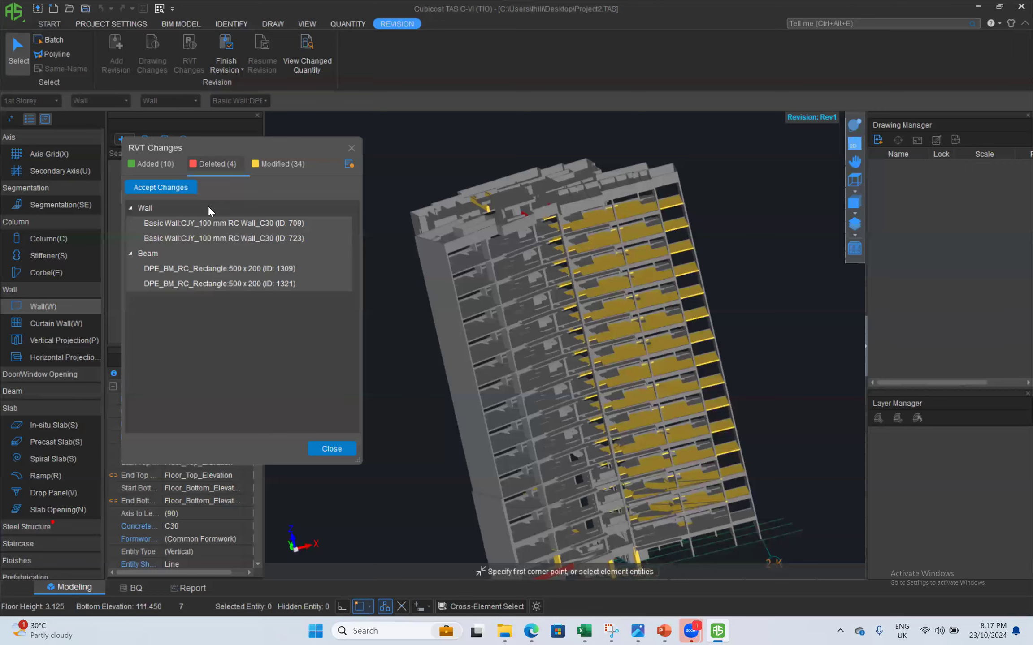
left_click(285, 163)
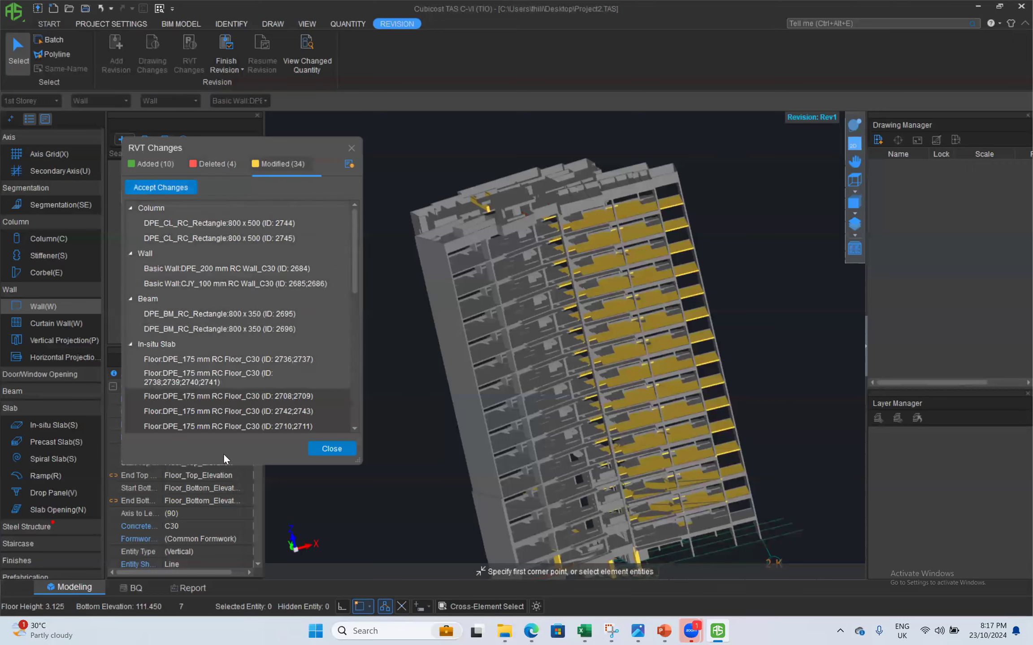
scroll(224, 453, "down", 8)
left_click(152, 188)
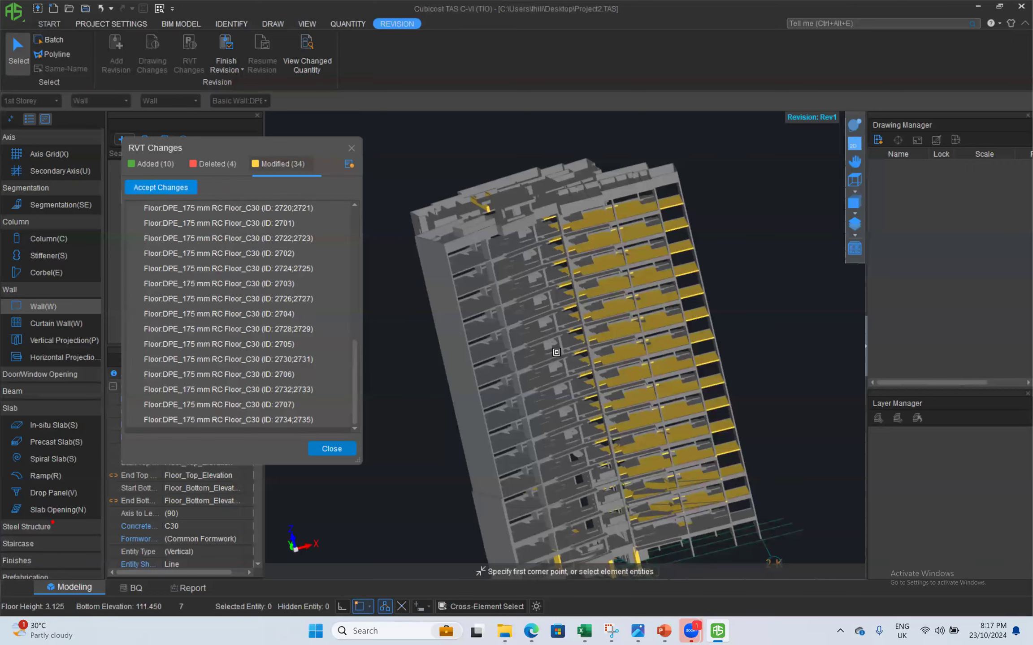
left_click(331, 450)
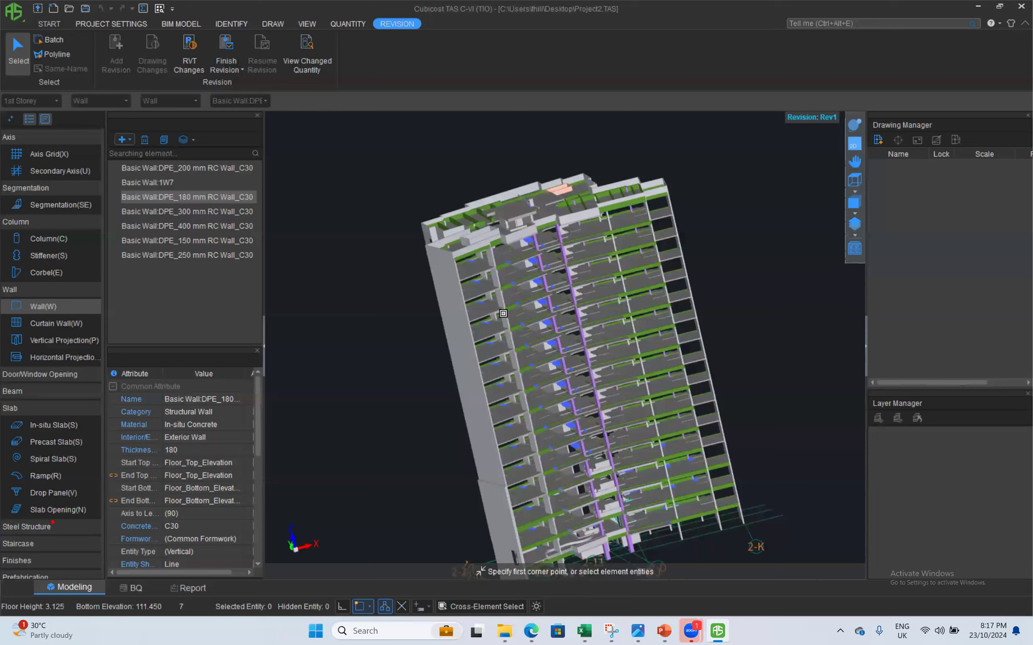
- Finish revision Rev1, auto-processing the overlapping entities in the model check and forcing the calculation past the remaining partial overlap
scroll(528, 306, "down", 2)
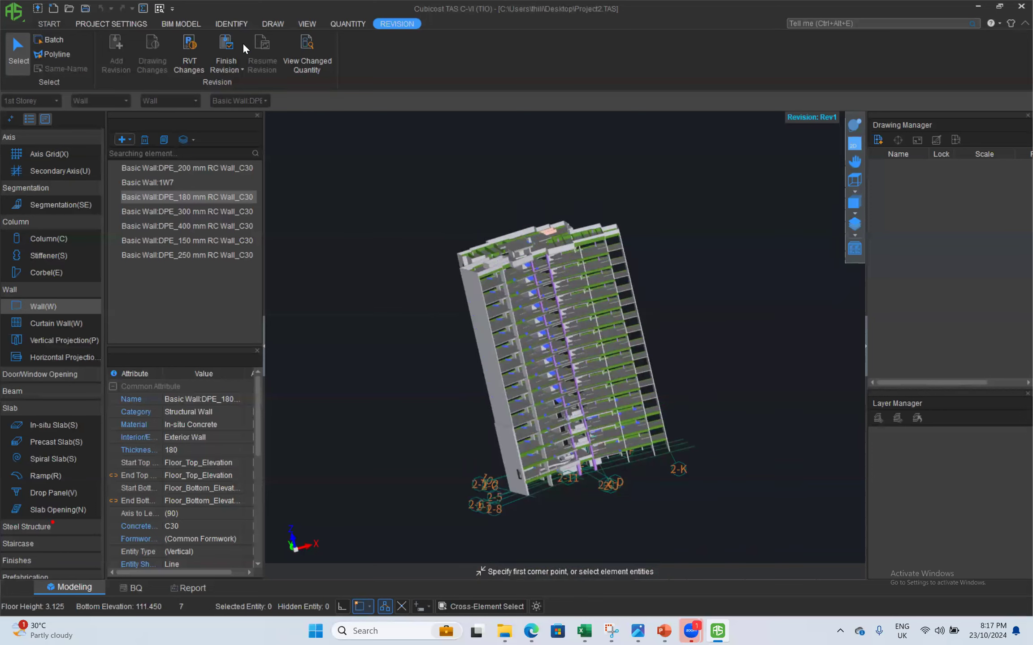
left_click(536, 337)
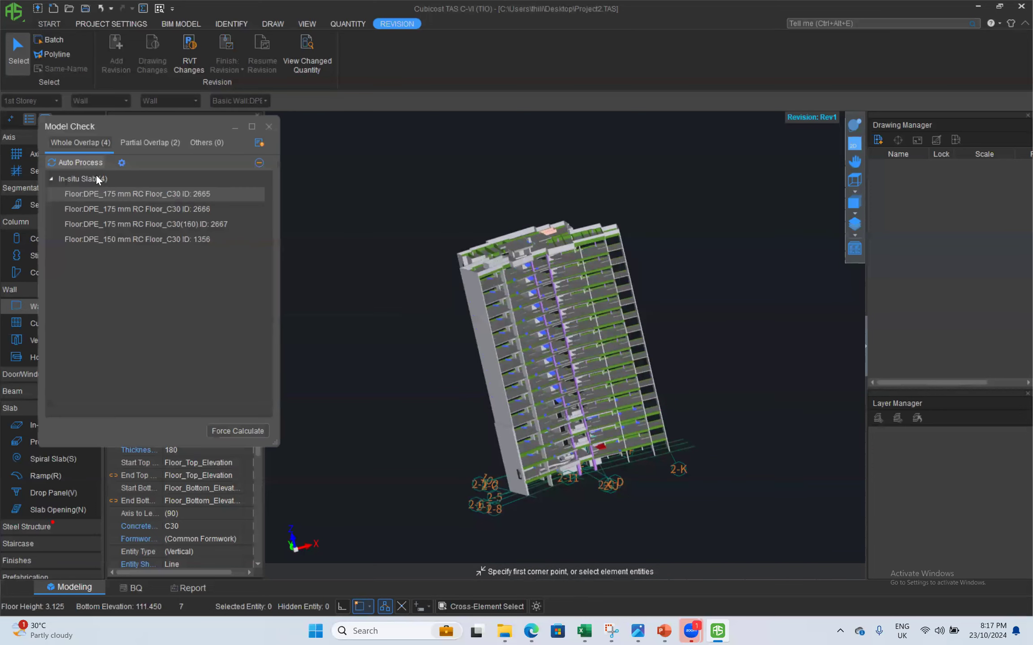
left_click(86, 163)
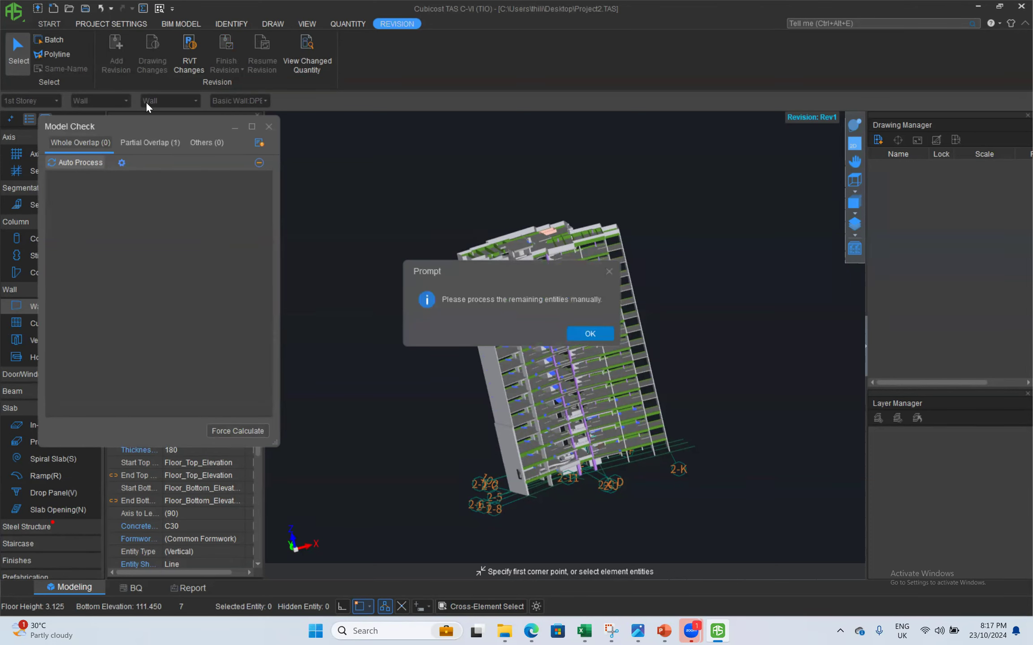
left_click(590, 334)
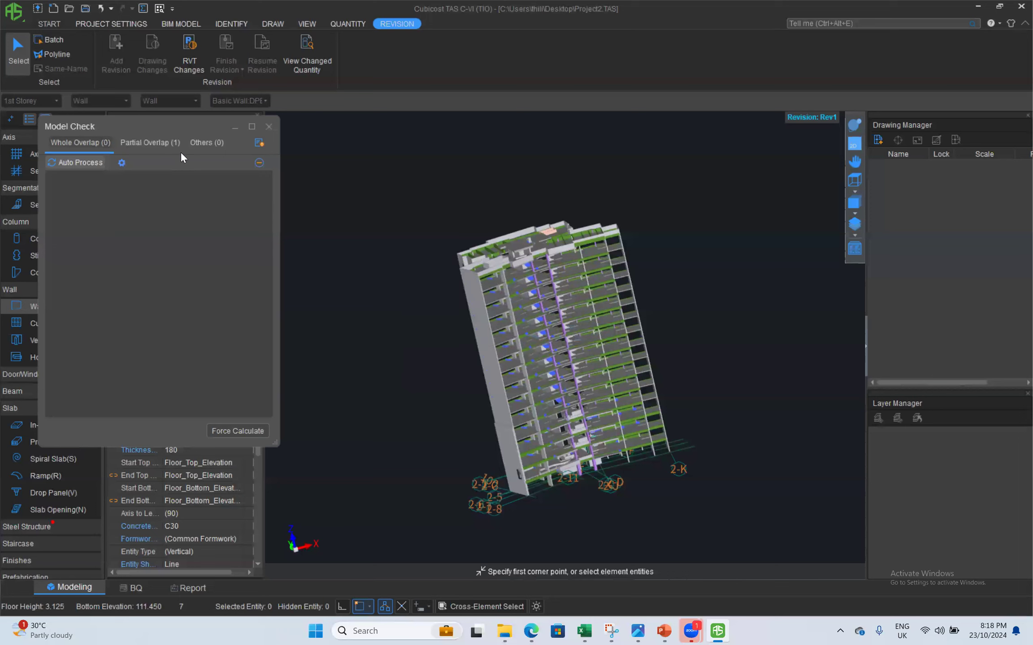
left_click(178, 148)
left_click(227, 428)
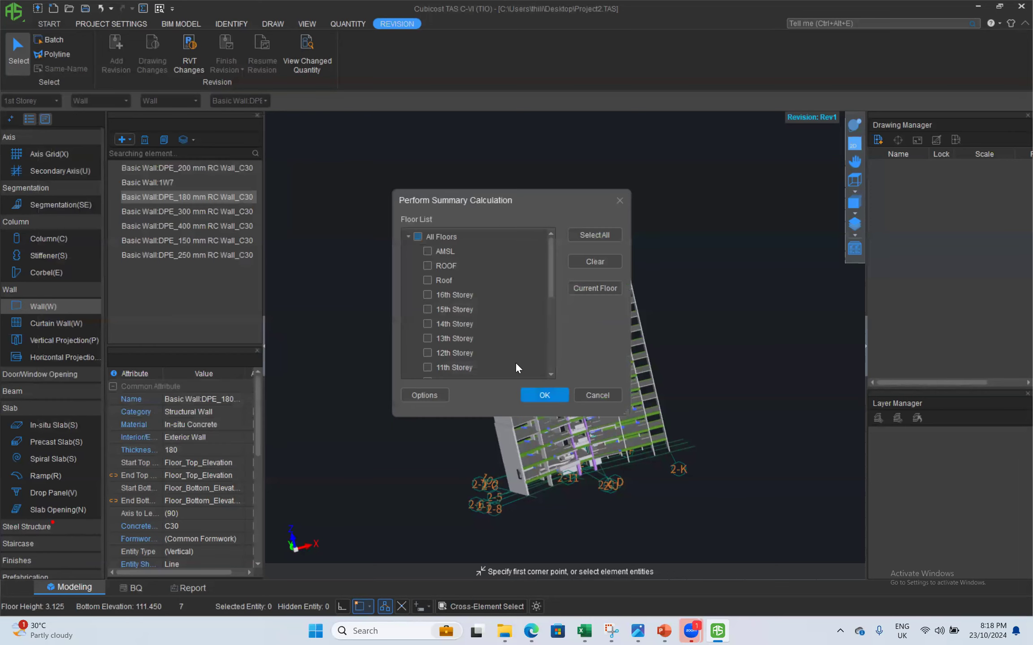
- Run the summary calculation for all floors of the revised model
left_click(418, 237)
left_click(544, 395)
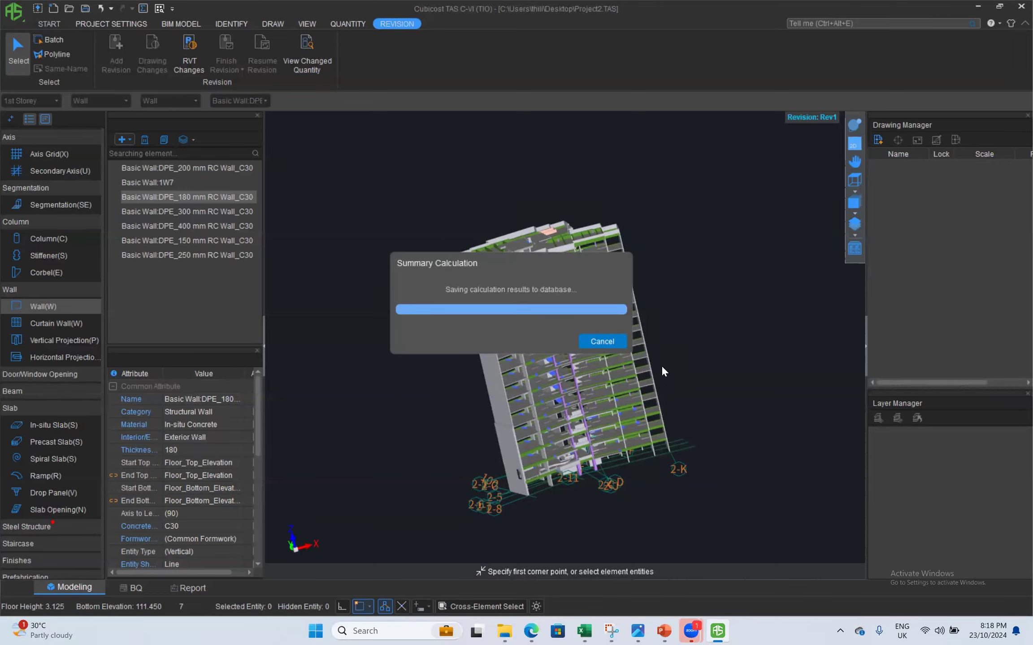
left_click(606, 341)
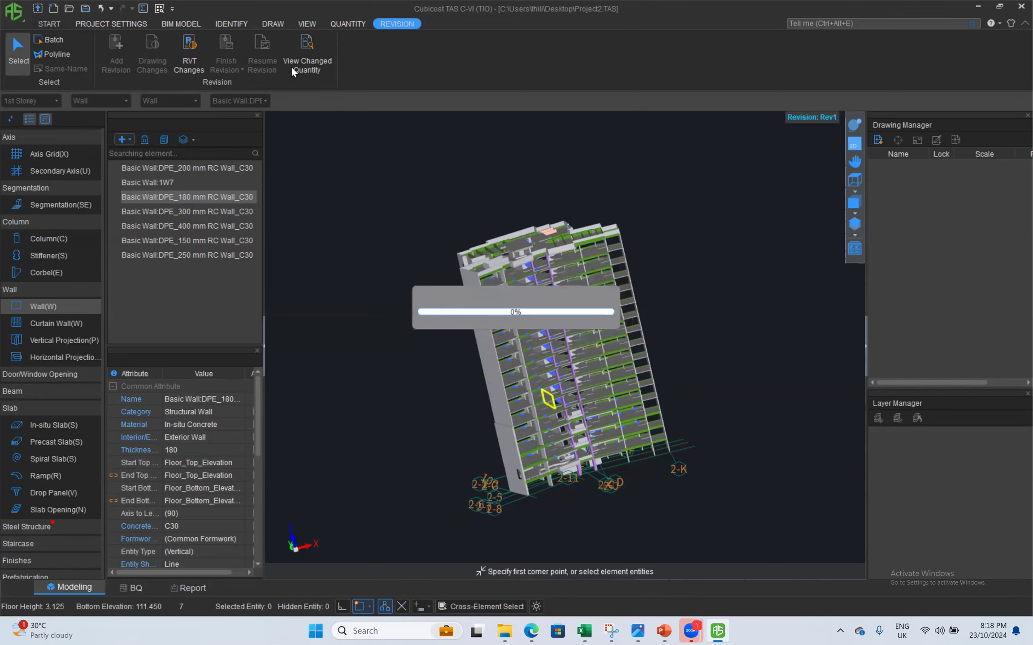
- Open the changed quantities for the complete Rev01 (Rev1) range, with all storeys of Zone-1 included
left_click(309, 50)
left_click(542, 334)
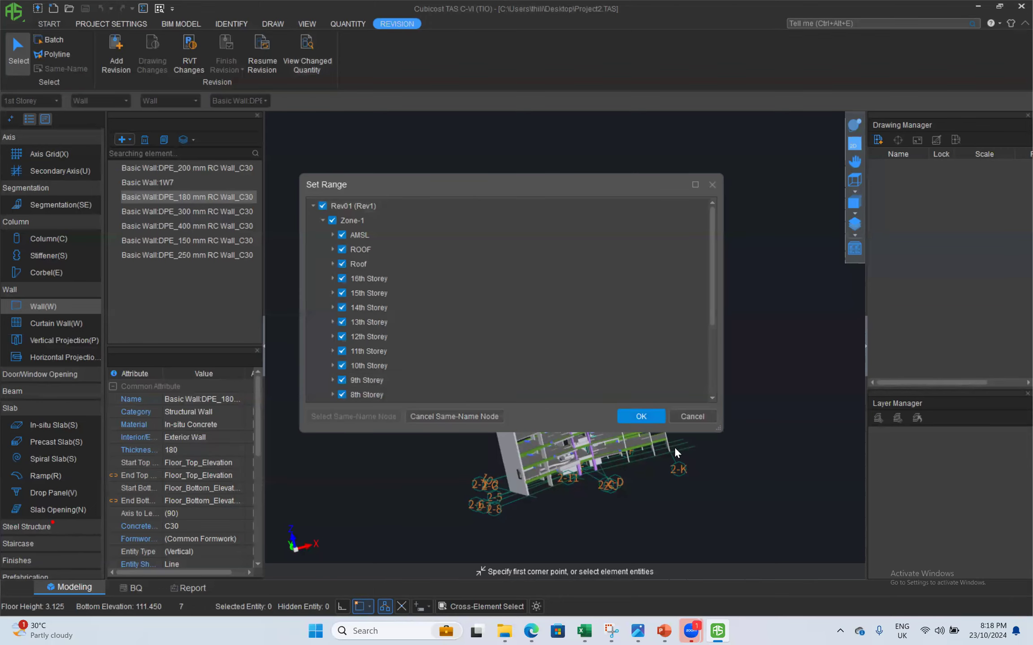
left_click(641, 417)
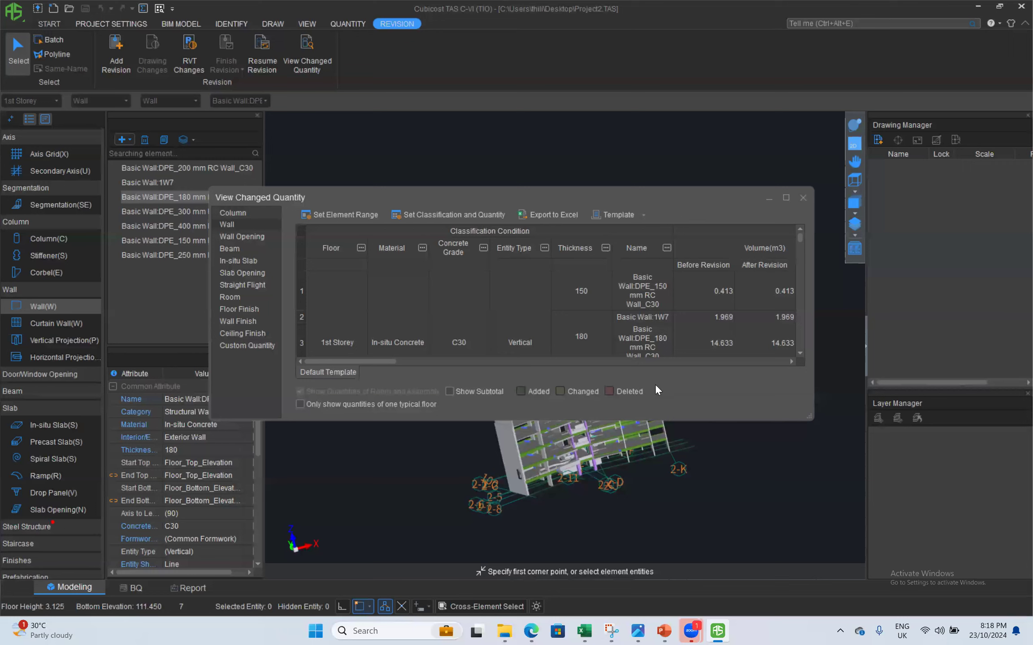
- Review the before and after quantities of walls and columns, check the Excel export options, and close the changed quantities
left_click_drag(376, 359, 467, 370)
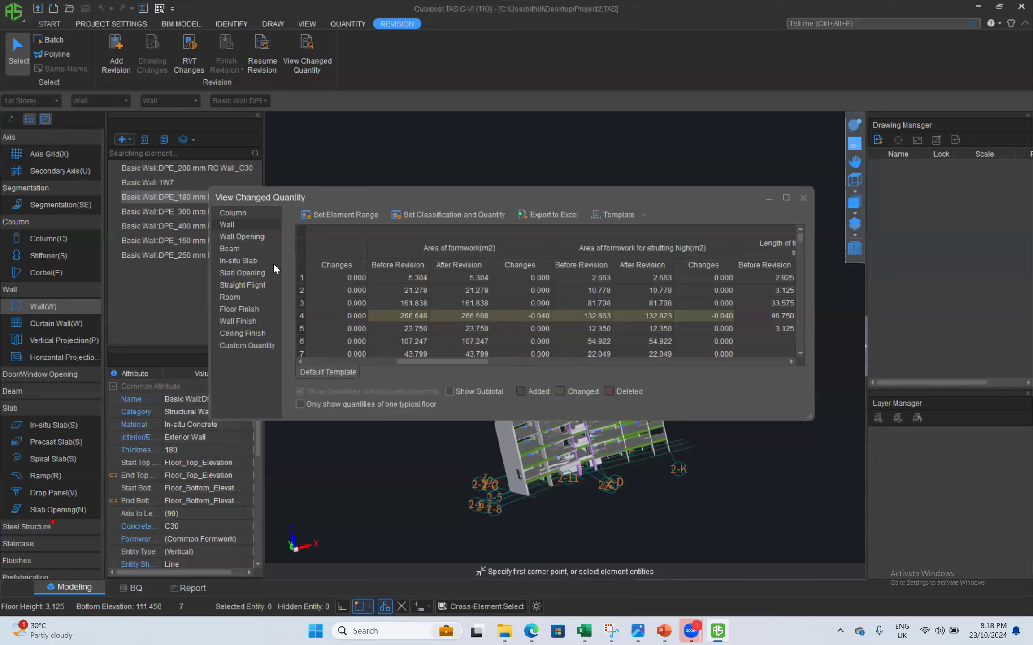
left_click(234, 214)
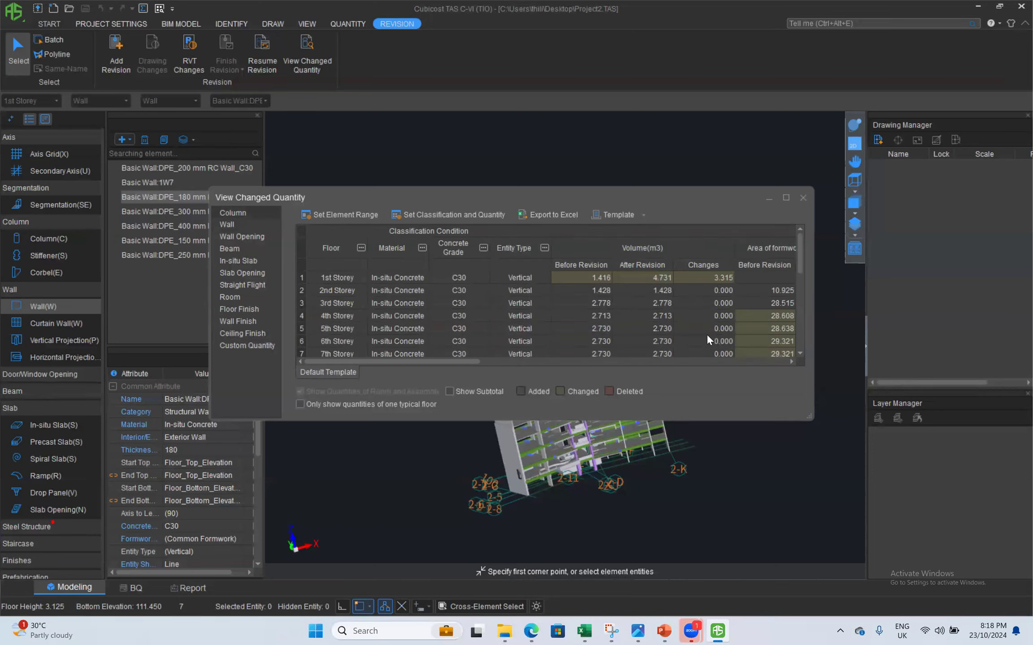
left_click(542, 219)
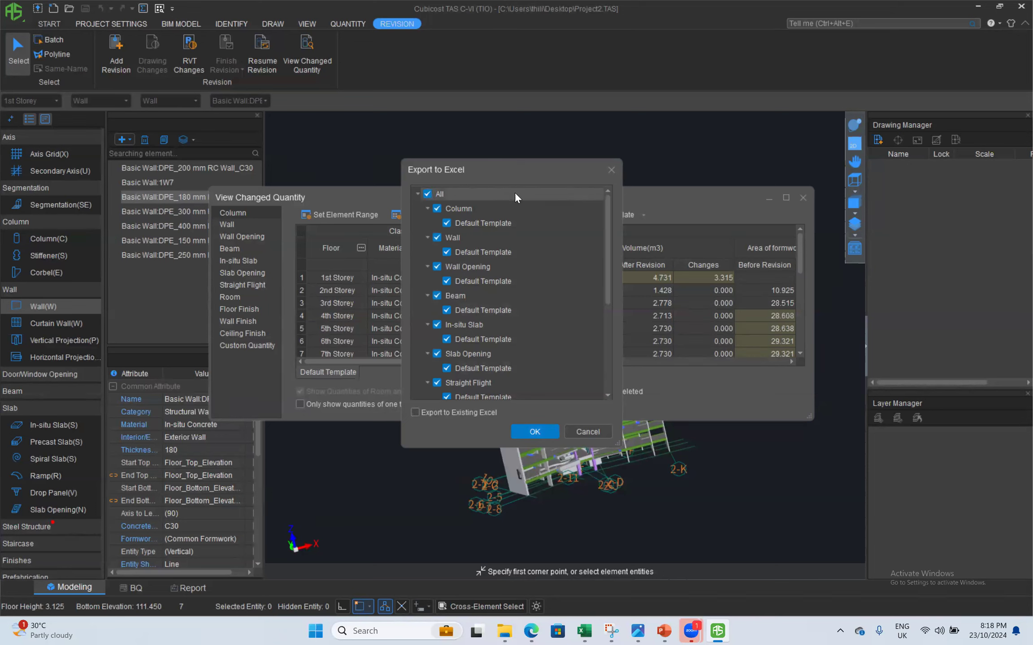
left_click(612, 170)
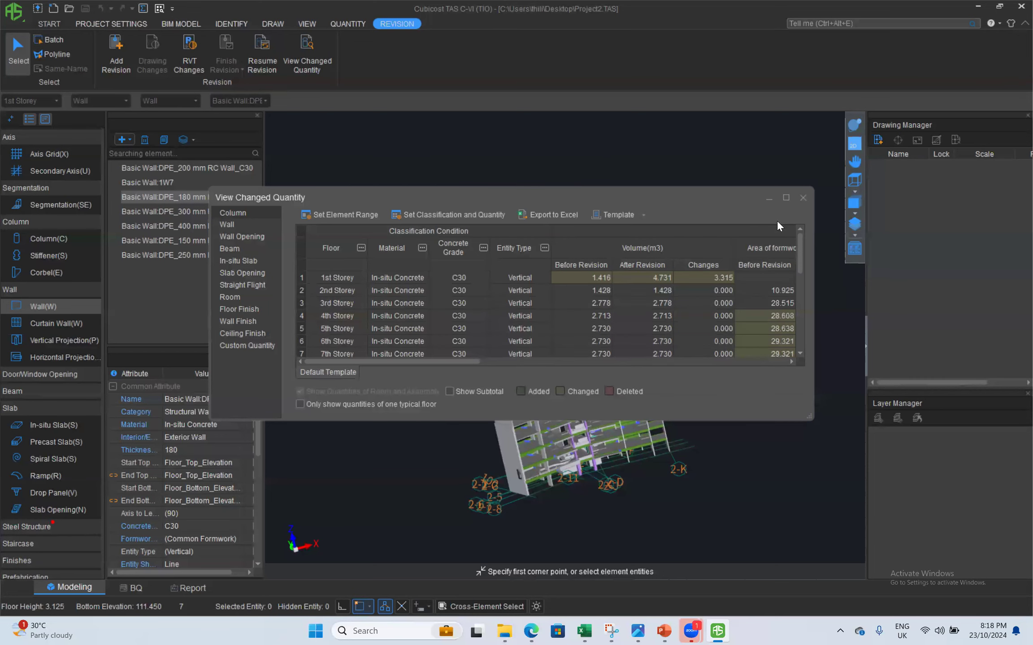
left_click(802, 198)
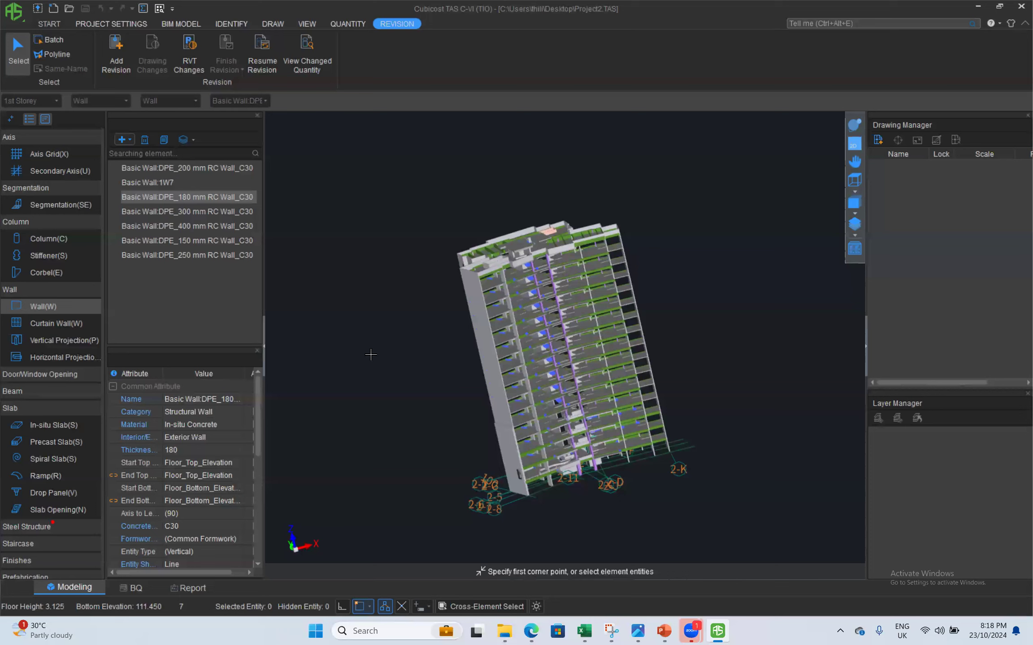
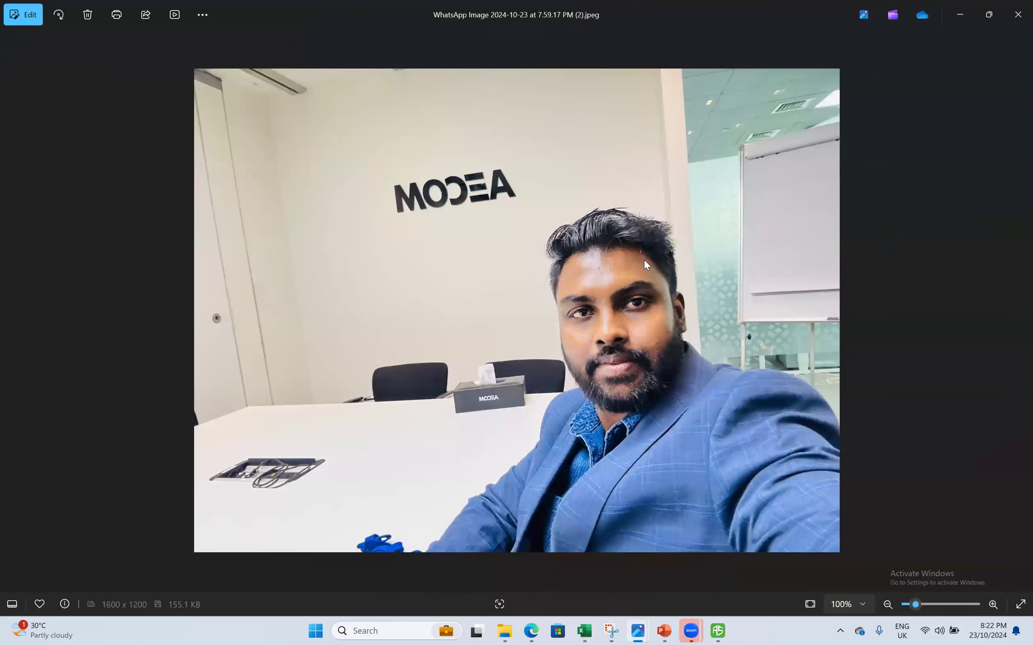
- Browse back through the WhatsApp photos of client meetings and events dated 2024-10-23
key("Left")
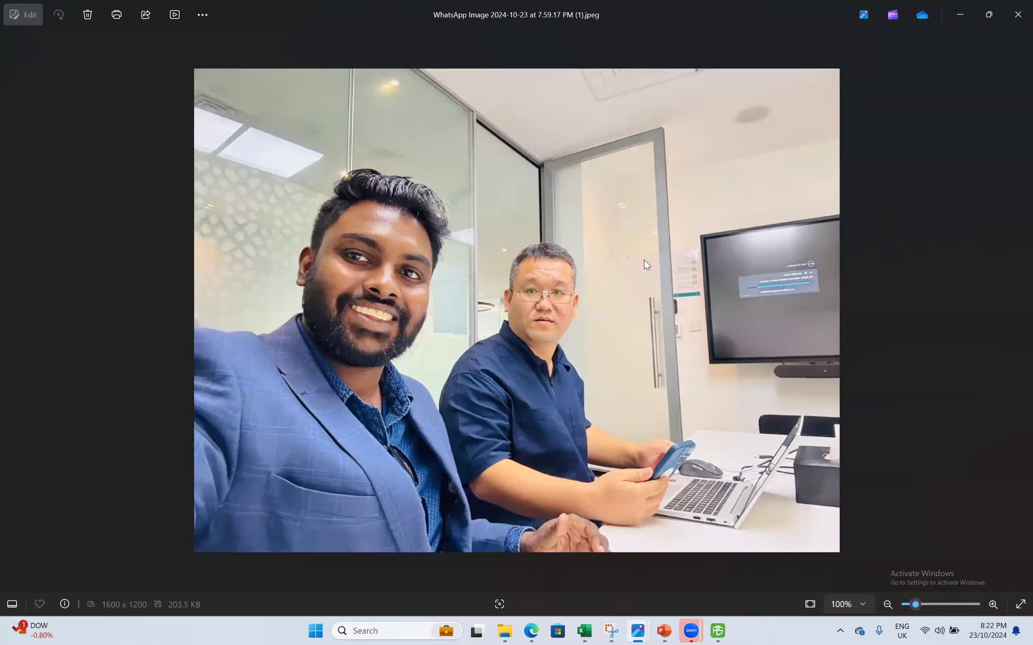
key("Left")
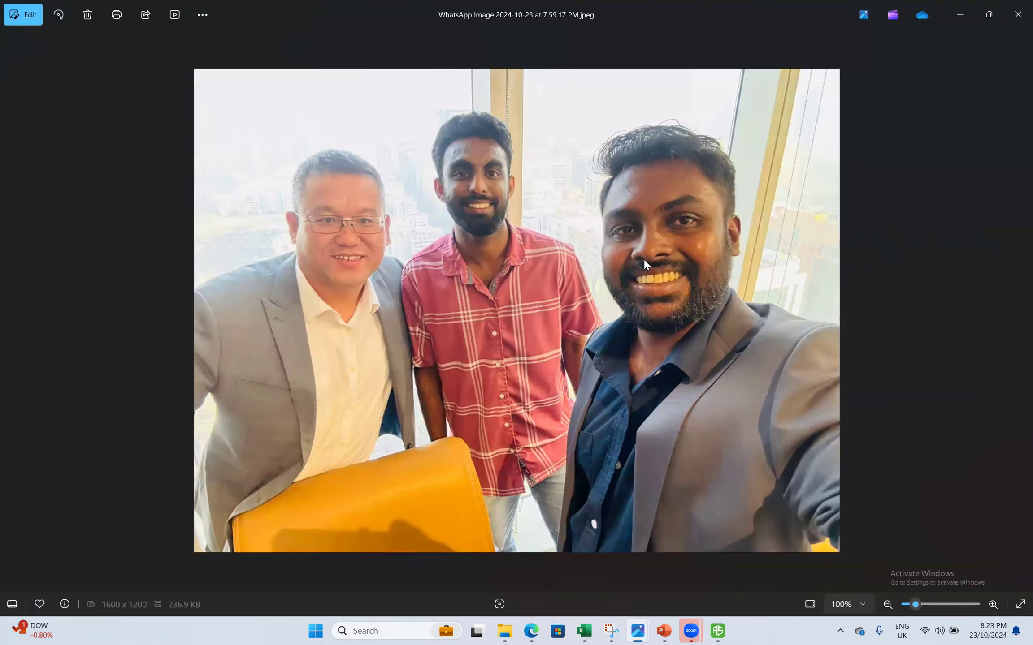
key("Left")
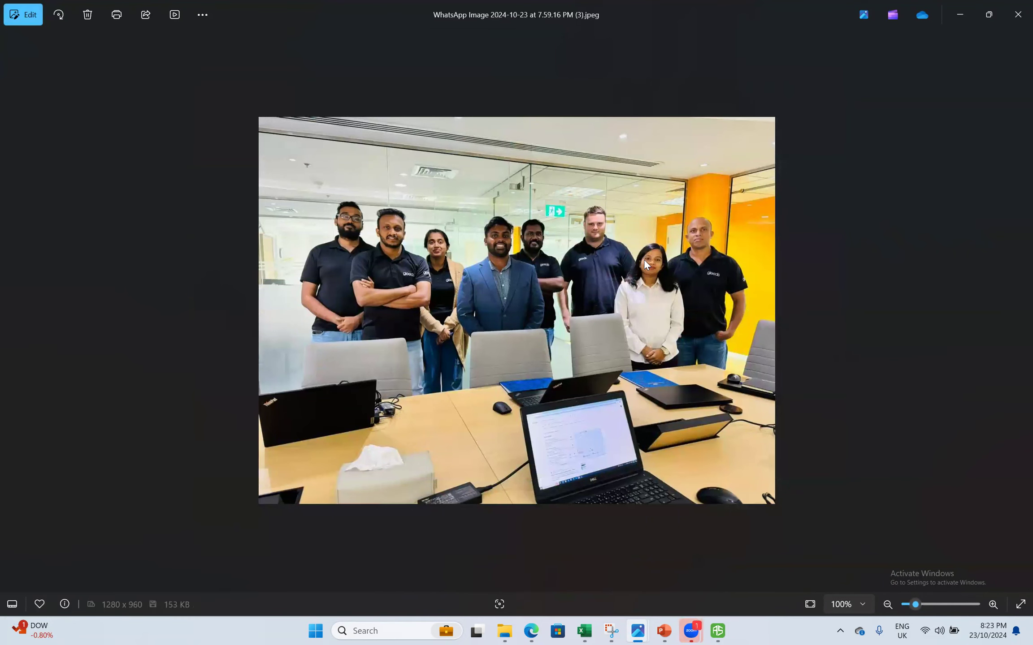
key("Left")
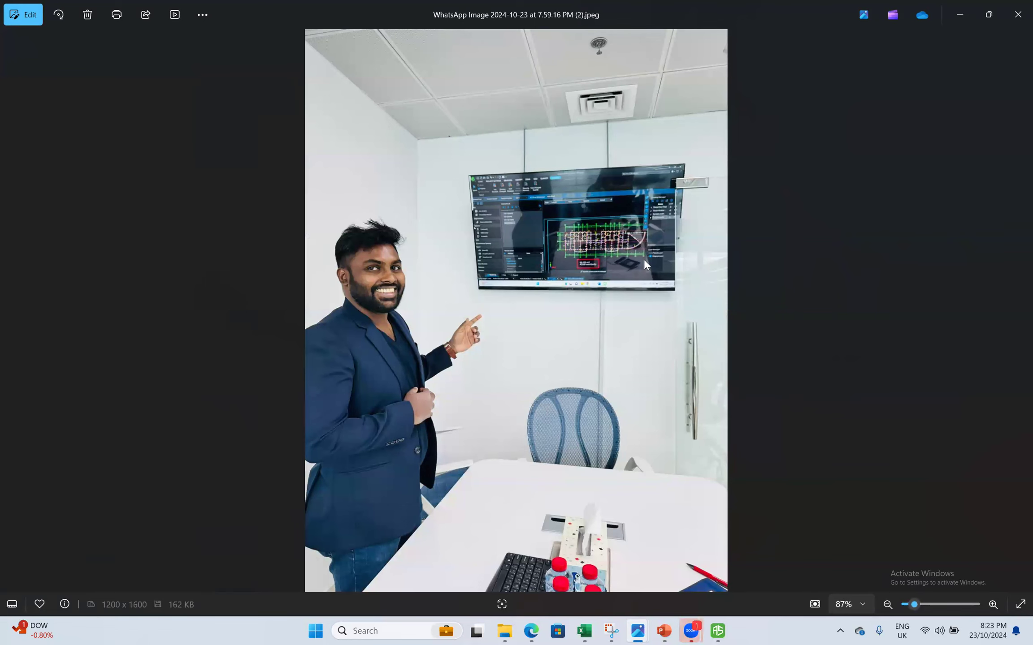
key("Left")
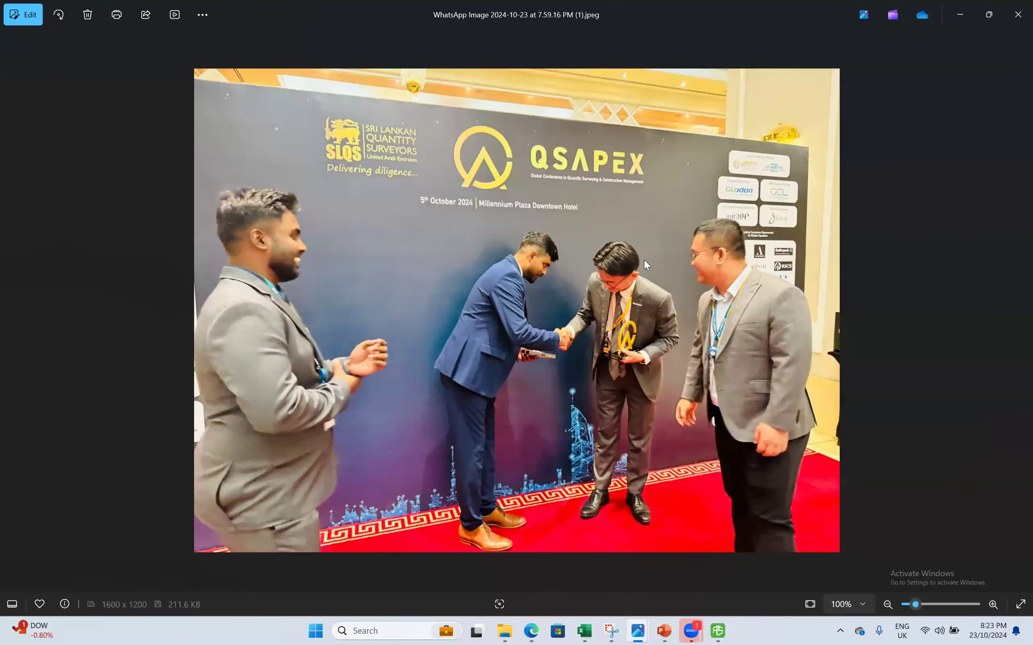
key("Left")
key("Left")
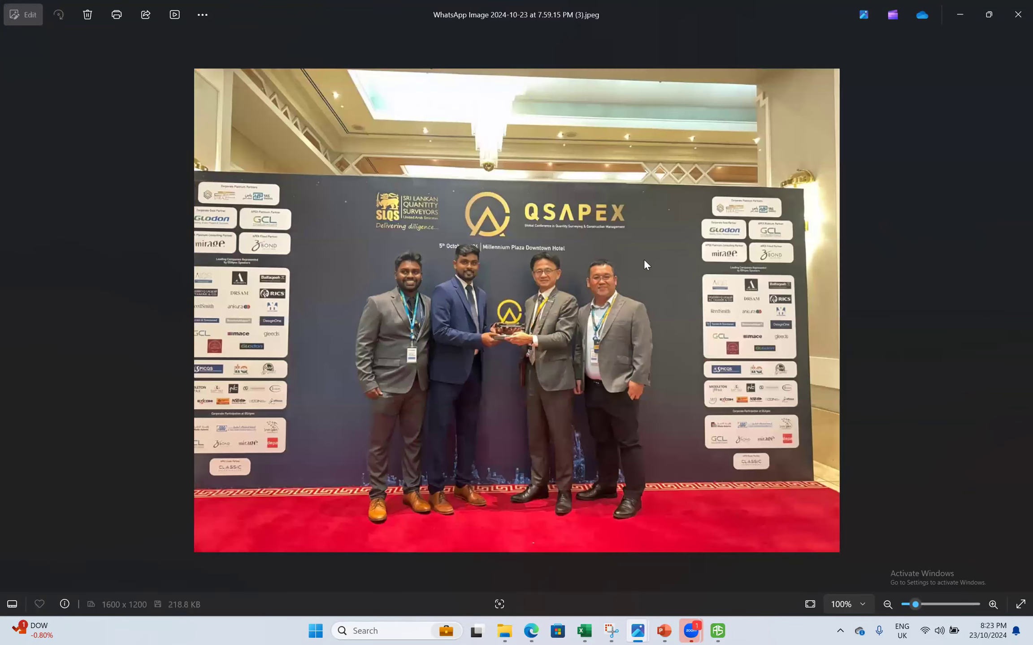
key("Left")
key("Left")
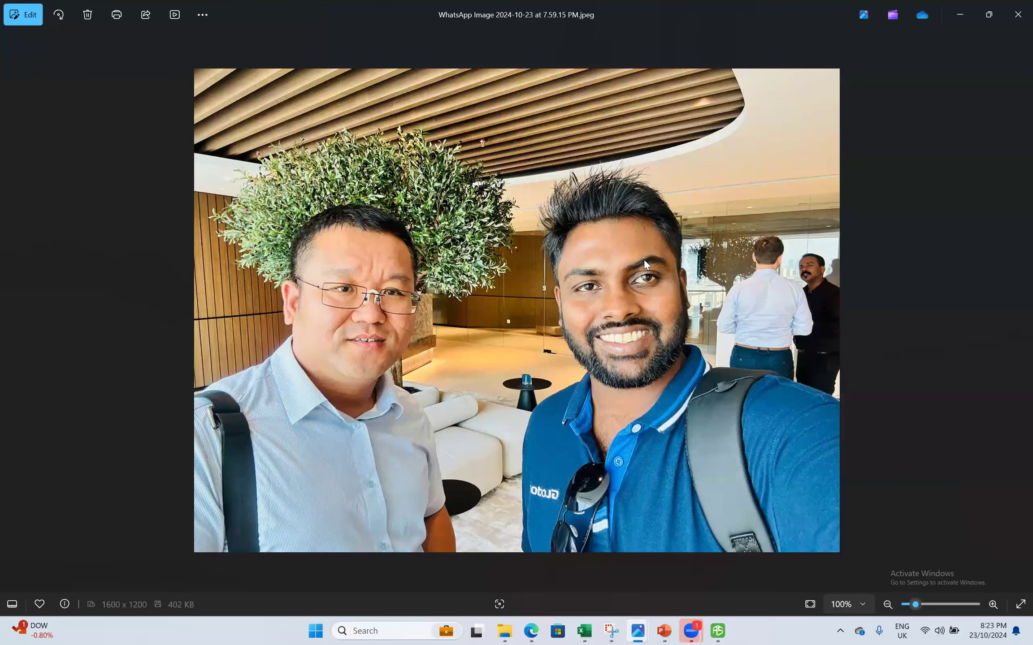
key("Left")
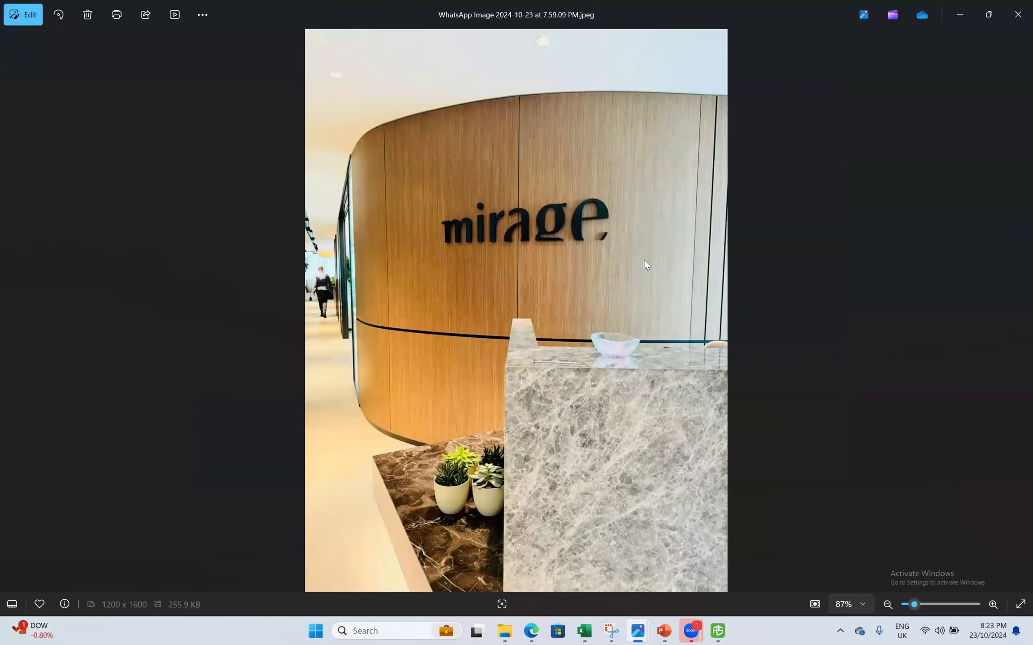
key("Left")
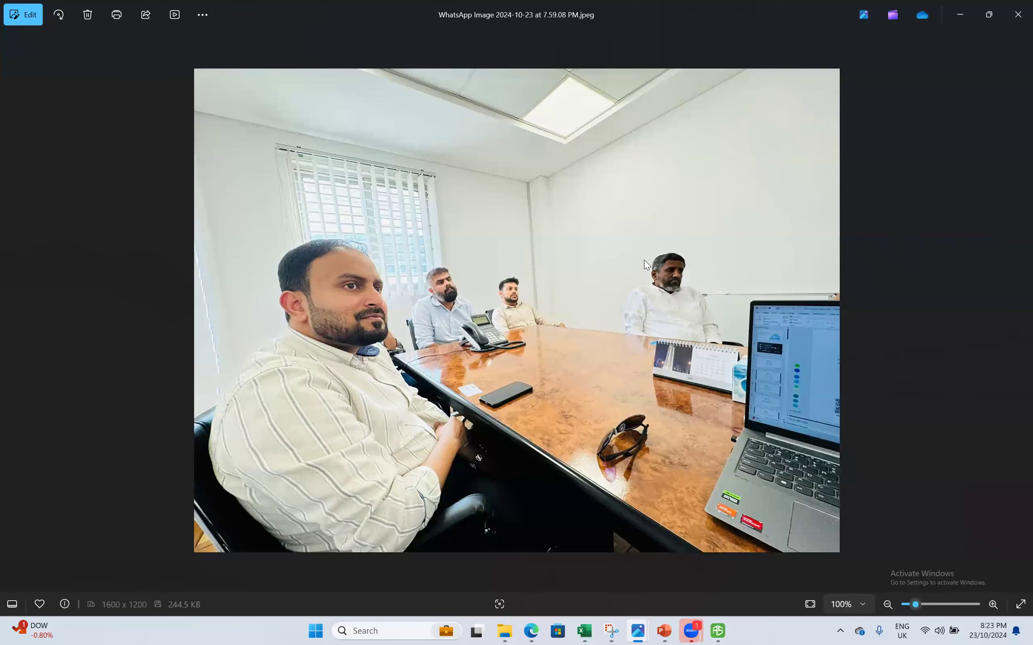
key("Left")
key("Left")
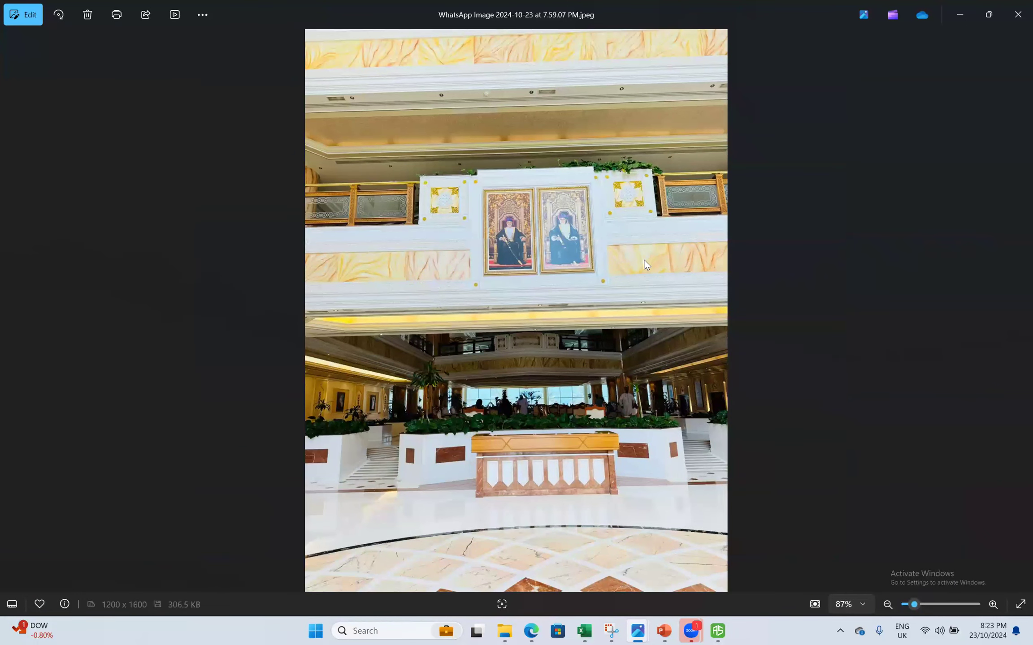
key("Left")
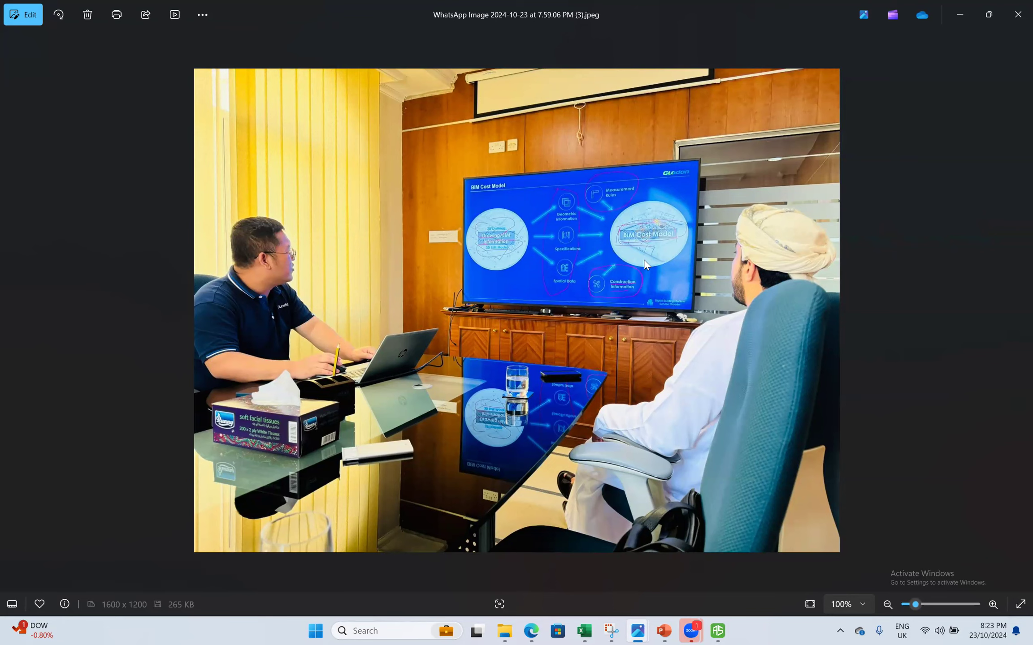
key("Left")
key("Left")
key("Left")
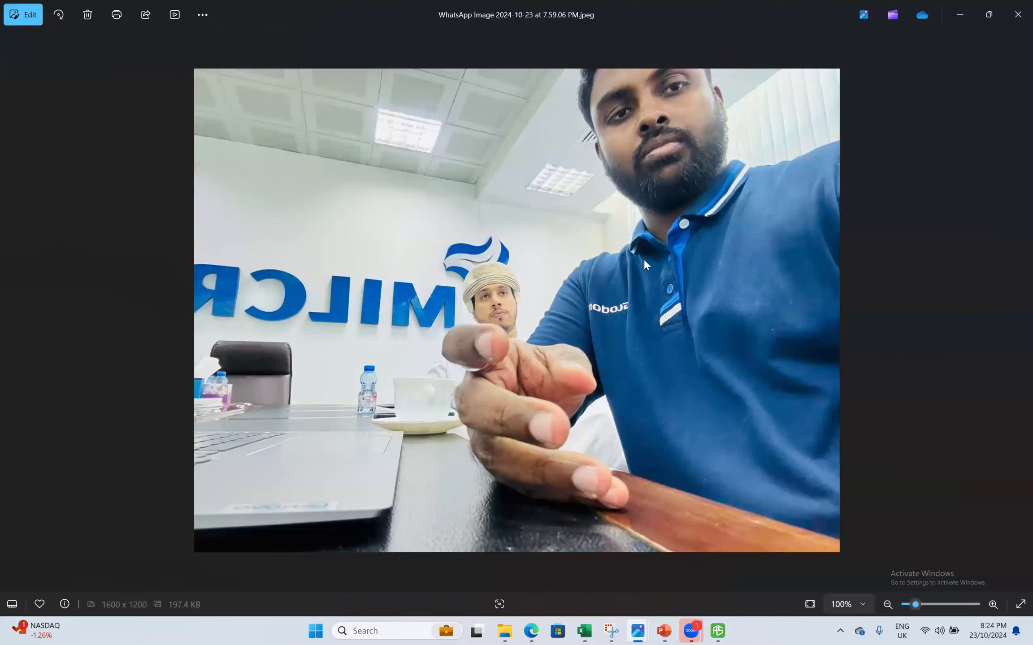
key("Left")
key("Left")
key("Left")
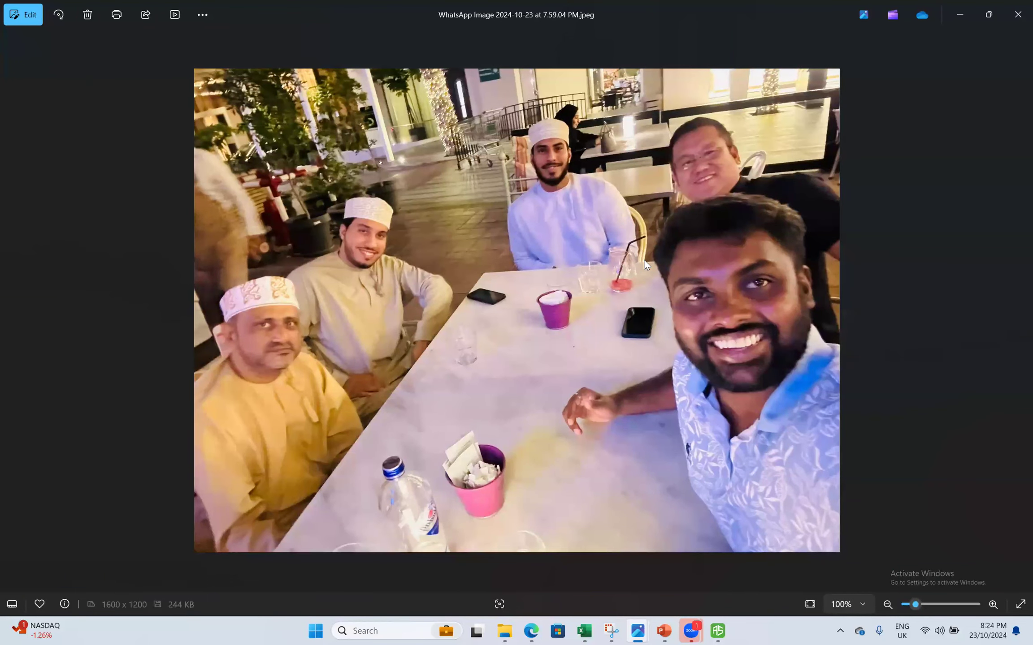
key("Left")
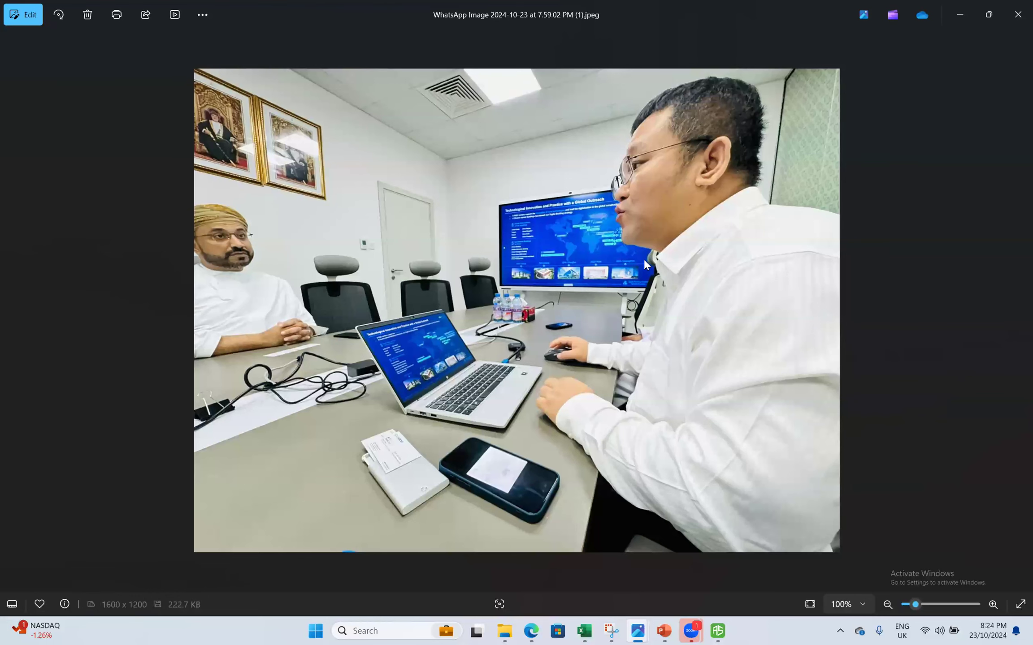
key("Left")
key("Left")
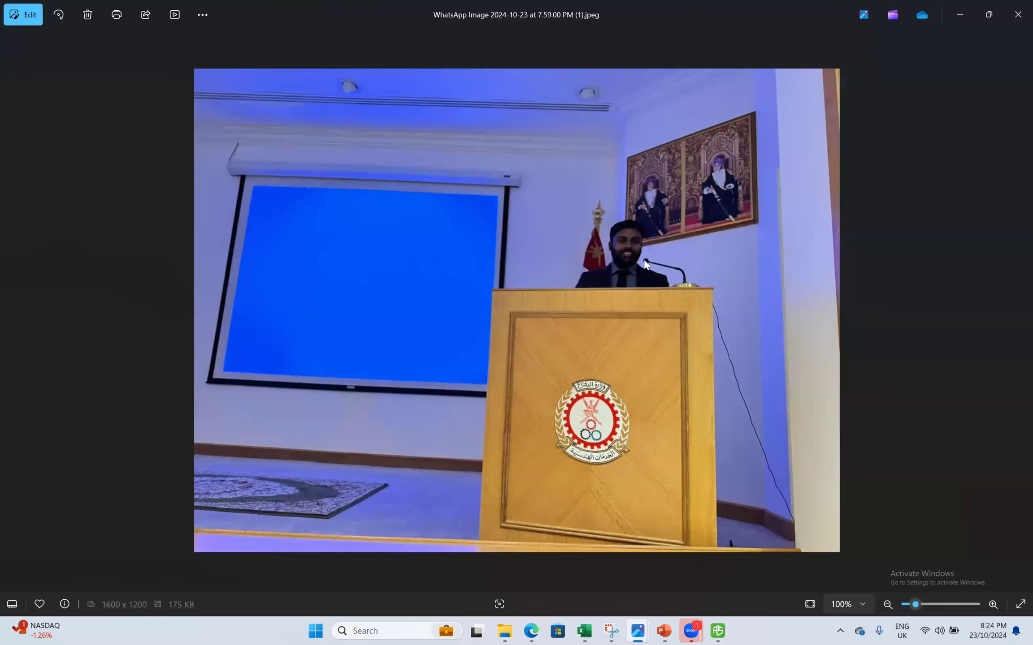
- Browse through the remaining WhatsApp photos of meetings and training events, and close the photo viewer
key("Left")
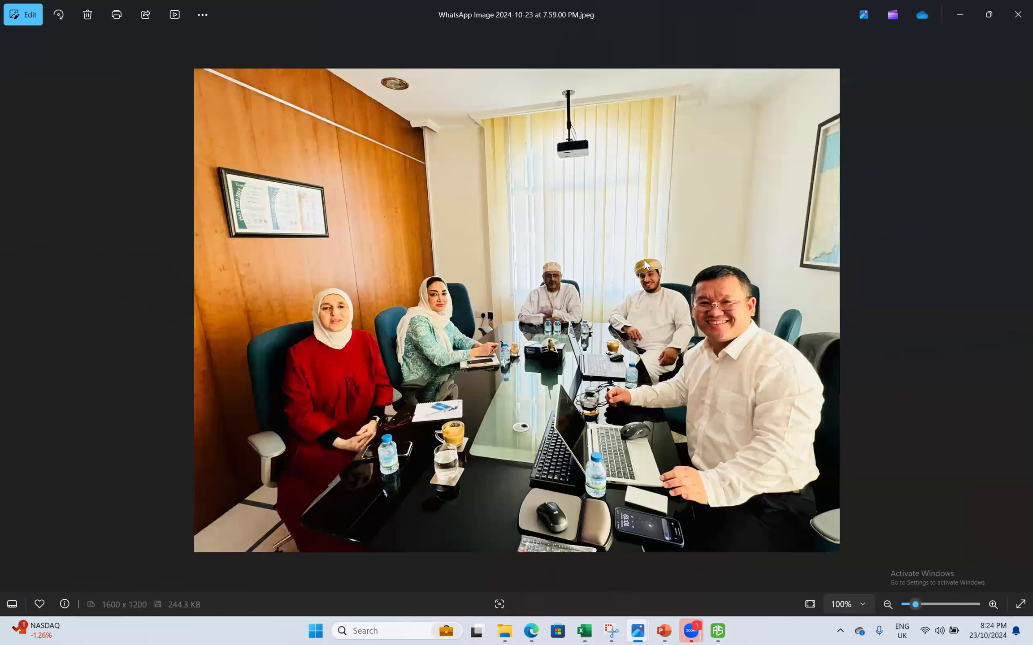
key("Left")
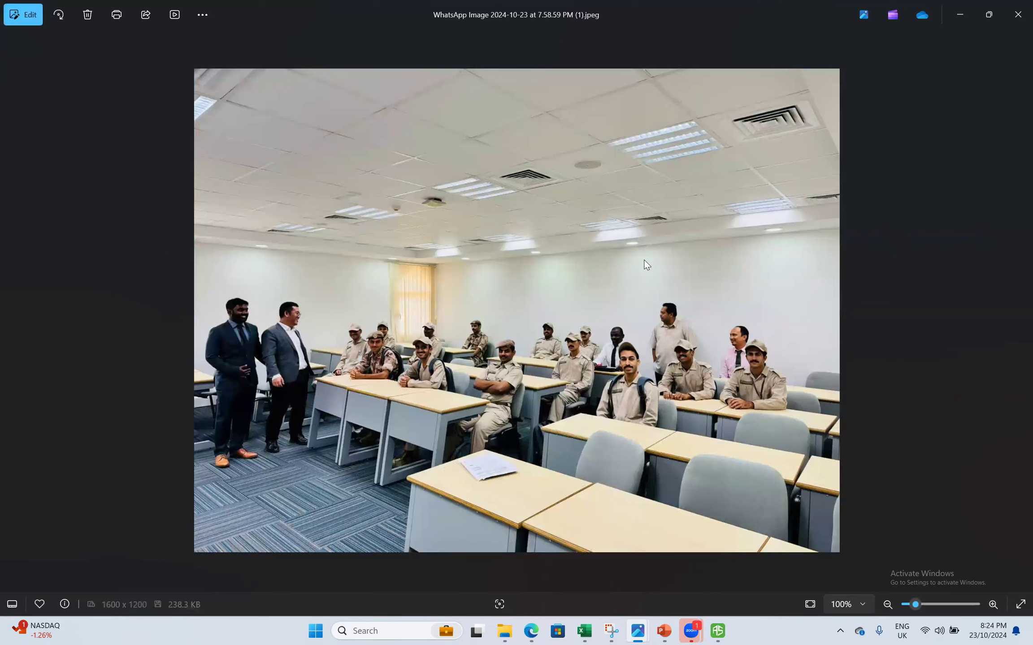
key("Left")
key("Left")
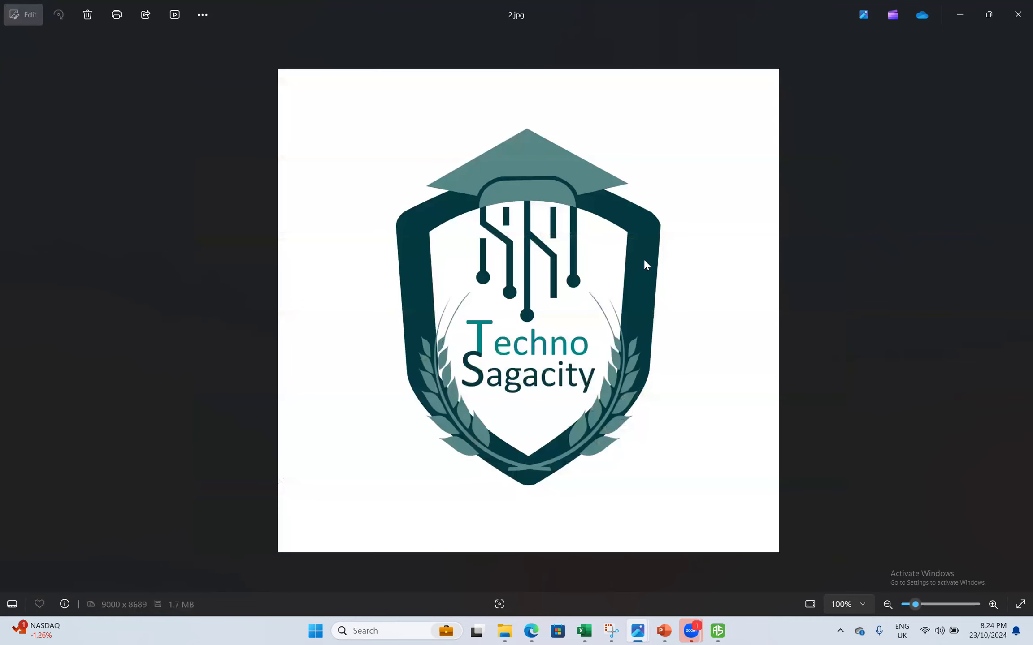
key("Escape")
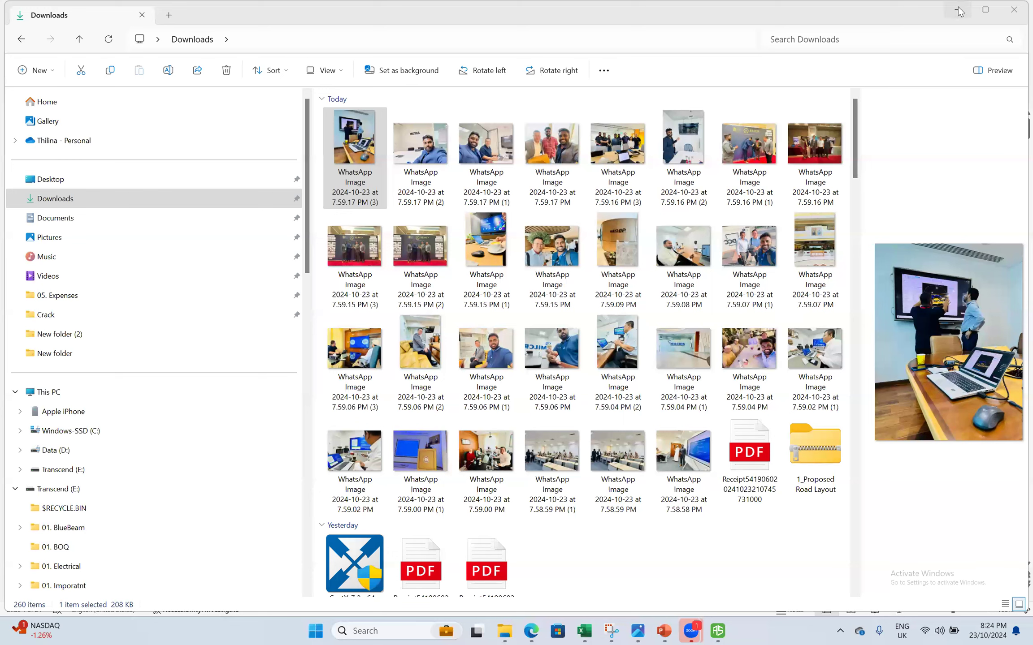
- Switch to Cubicost TAS and create metric Project3 using Principles of Measurement (International) for Works of Construction, with ground elevation 0.000 m
mouse_move(690, 630)
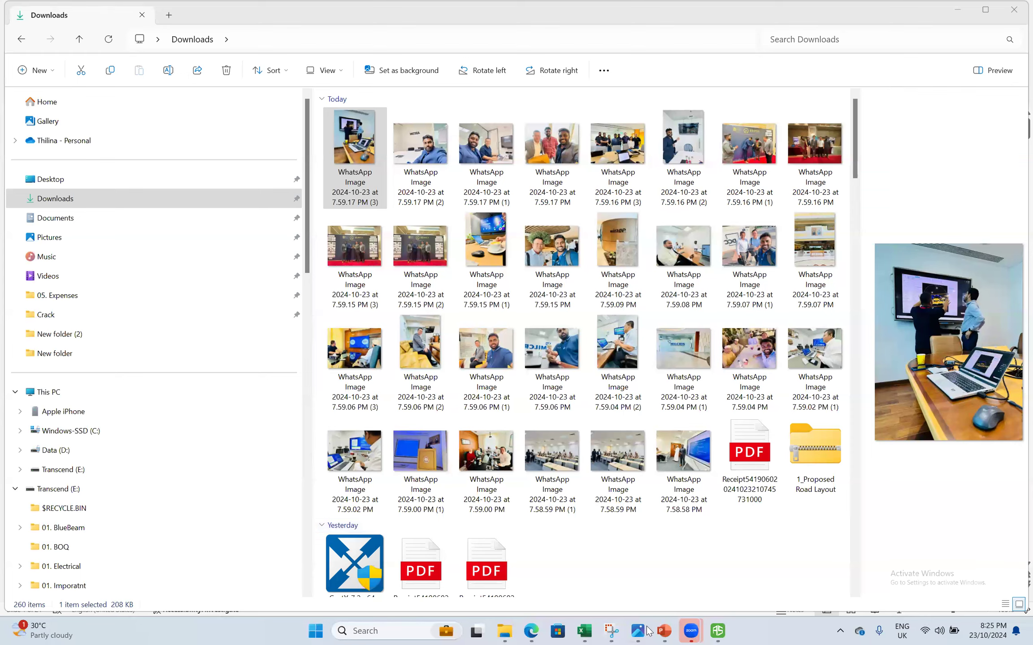
left_click(717, 630)
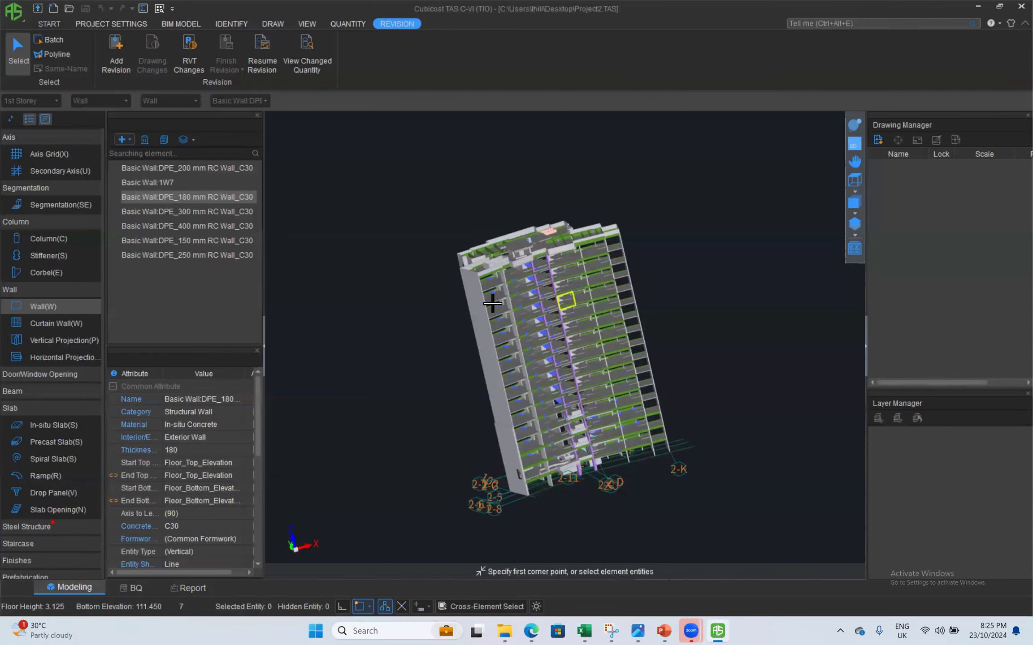
scroll(478, 314, "down", 1)
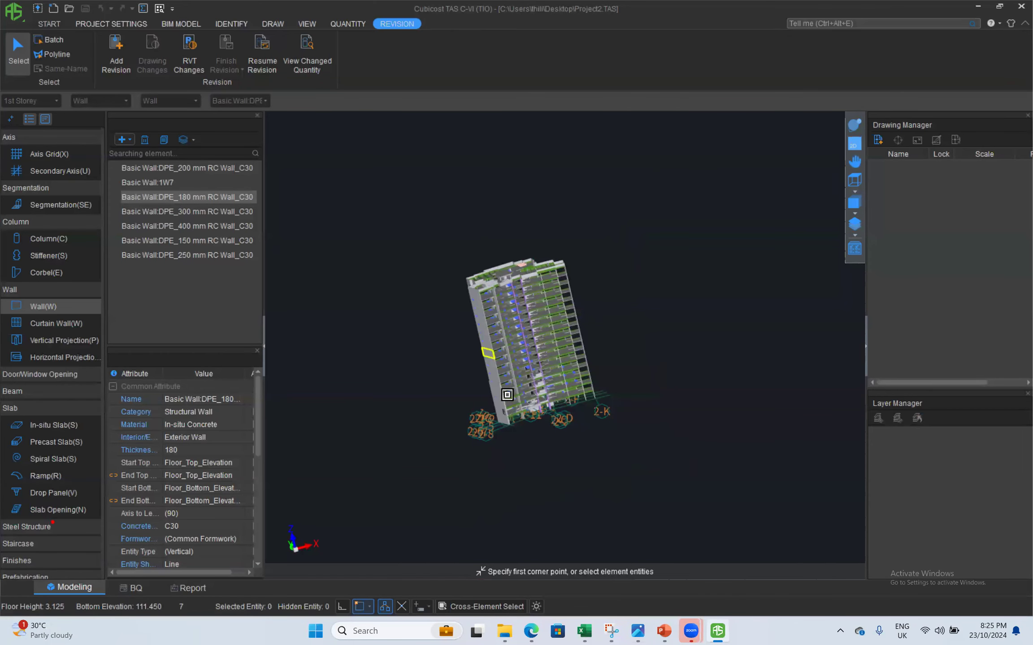
left_click(55, 24)
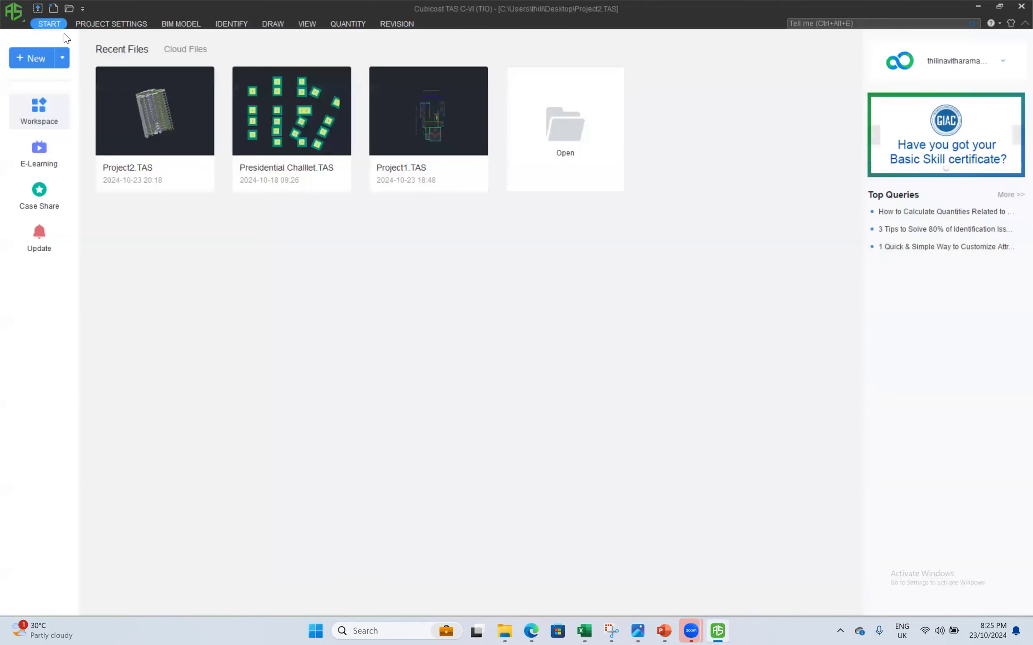
left_click(45, 62)
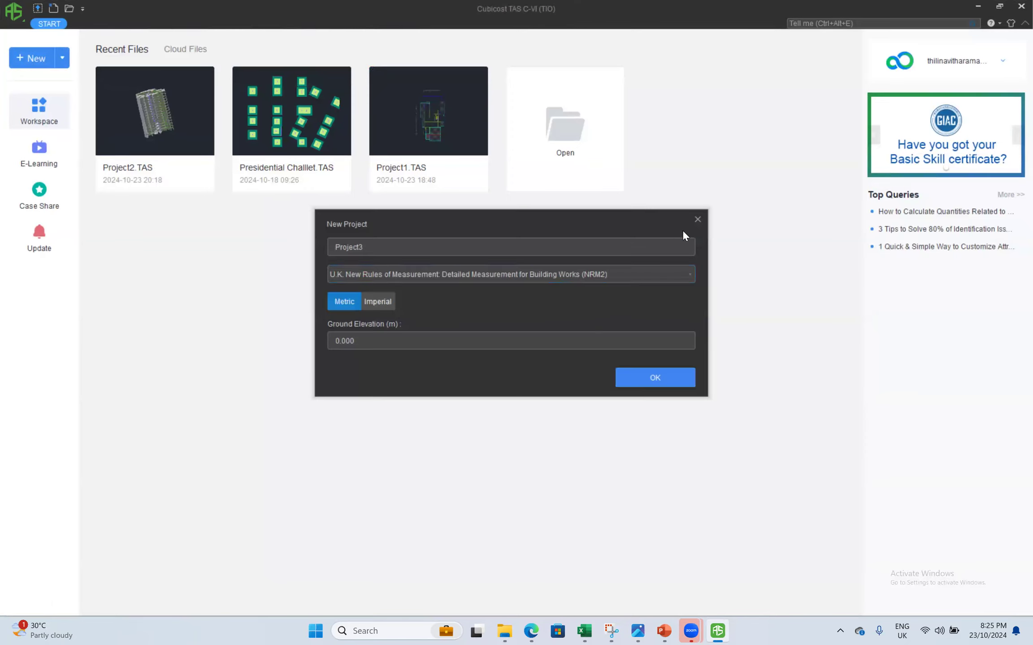
left_click(684, 275)
left_click(684, 275)
left_click(689, 277)
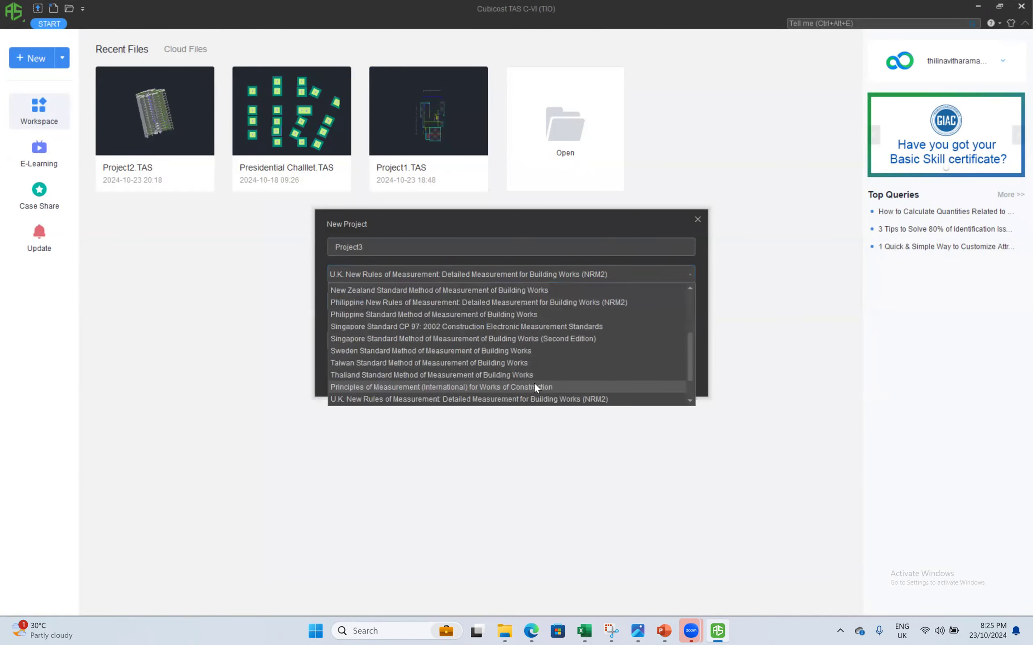
scroll(540, 376, "down", 1)
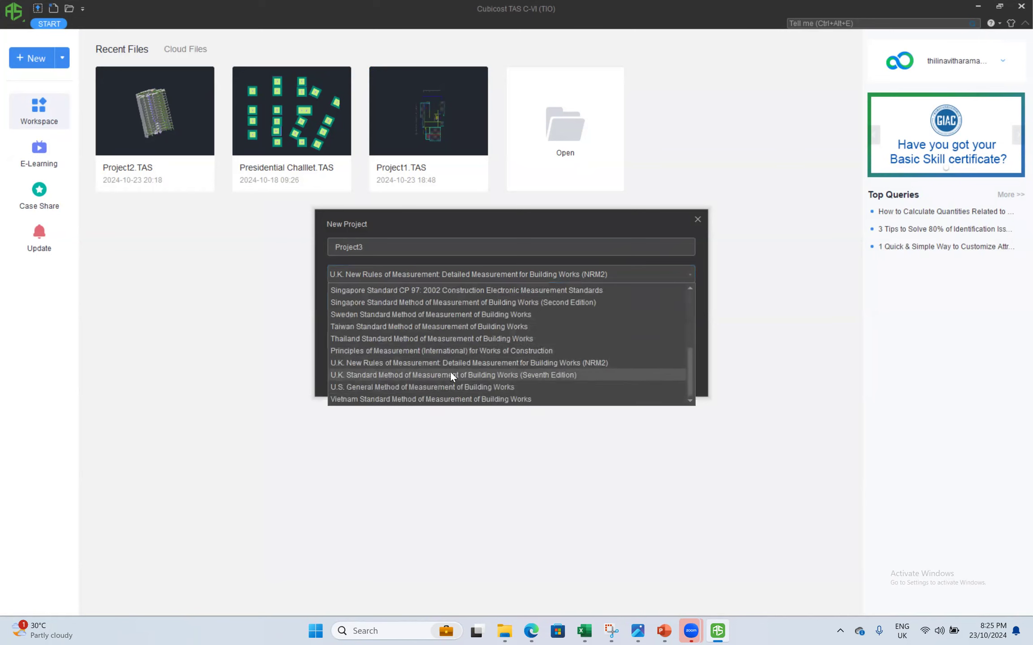
left_click(451, 353)
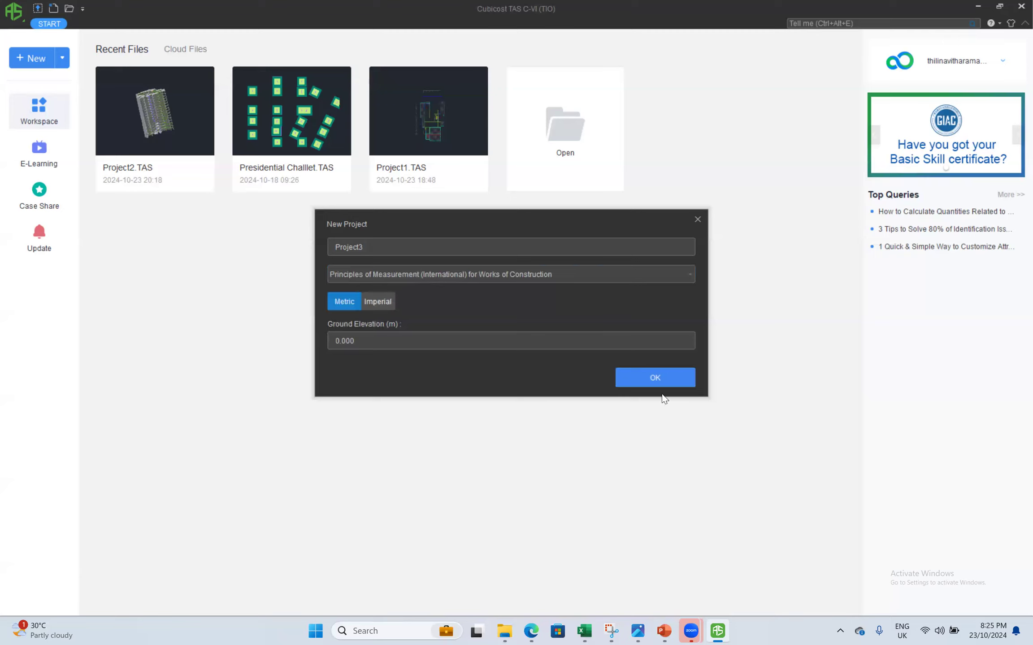
key("Return")
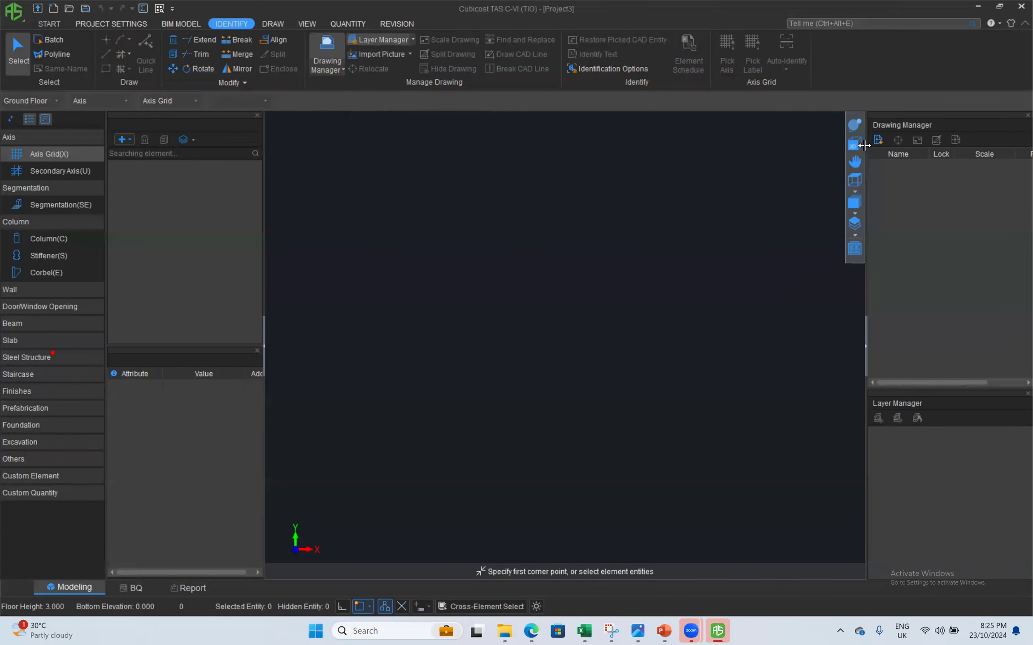
- Add the structural layout plan, architecture layout plan with door and window schedule, and pile cap details DWG files to the project
left_click(880, 139)
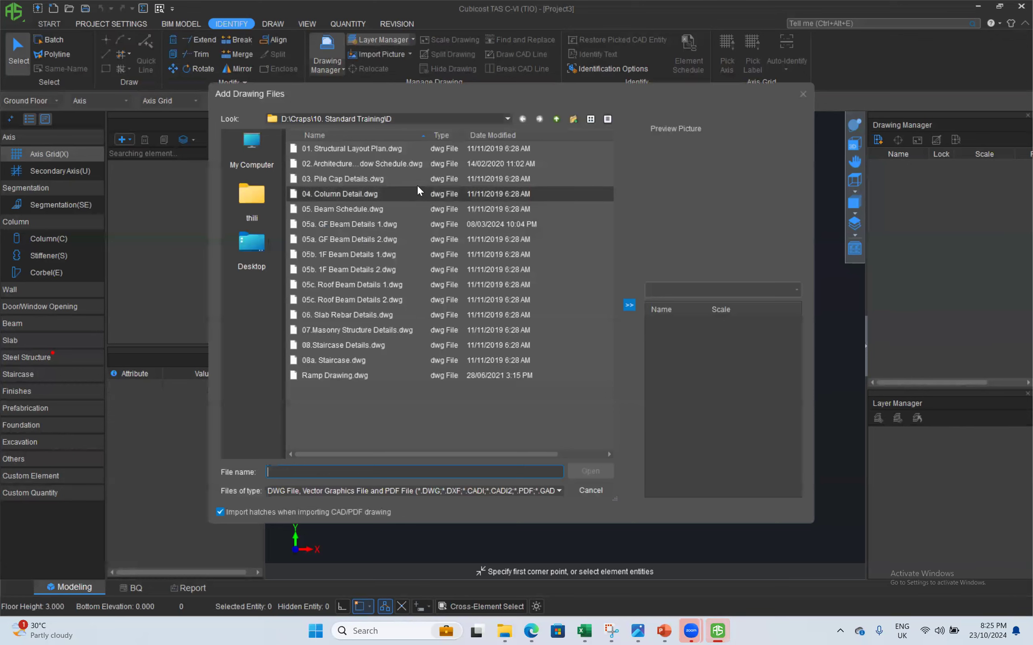
left_click_drag(327, 149, 329, 176)
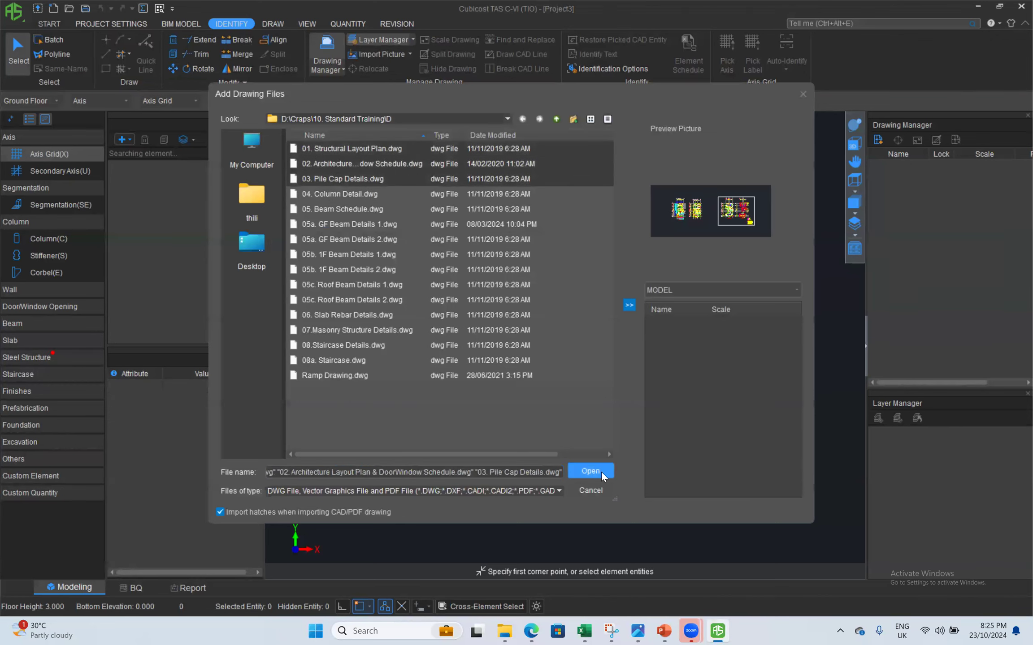
left_click(590, 471)
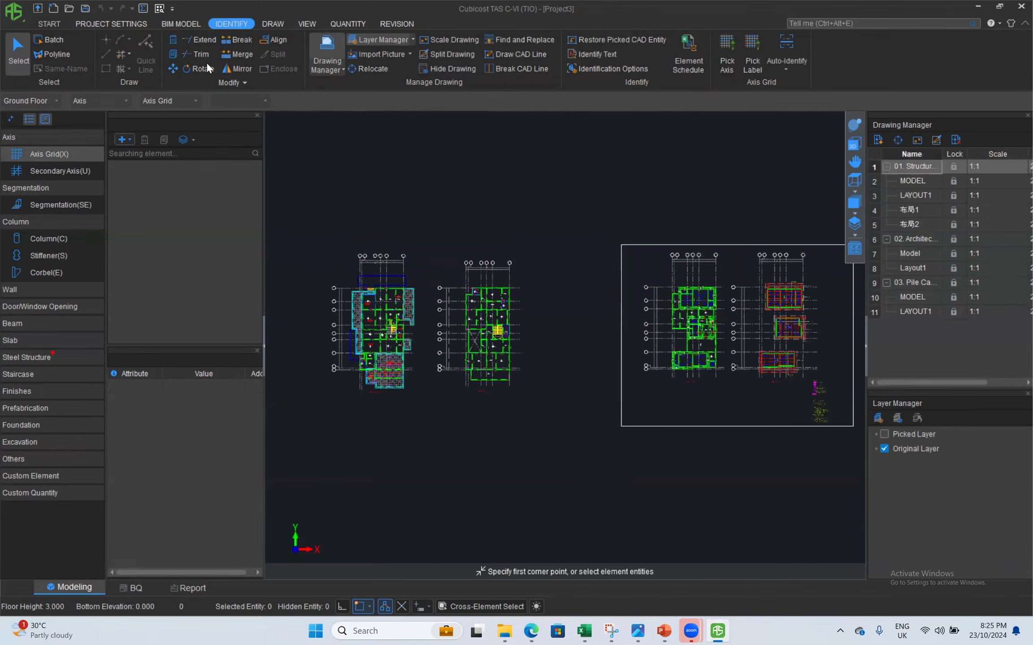
- Review the project's floor settings and examine the floor levels and storey heights on the elevation in the 02. Architecture drawing
left_click(114, 22)
left_click(61, 53)
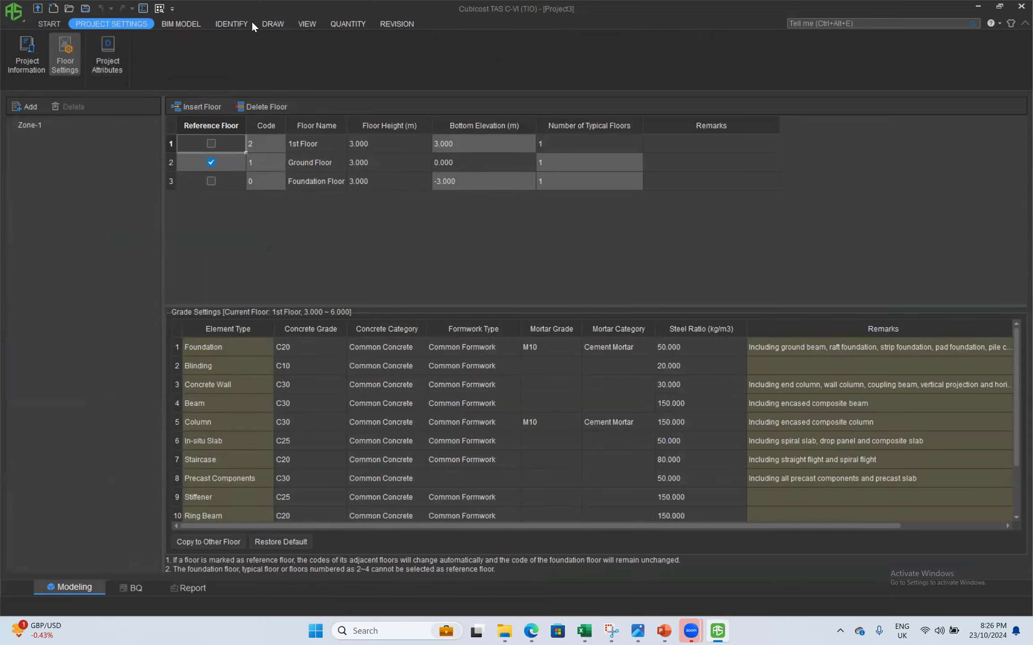
left_click(269, 23)
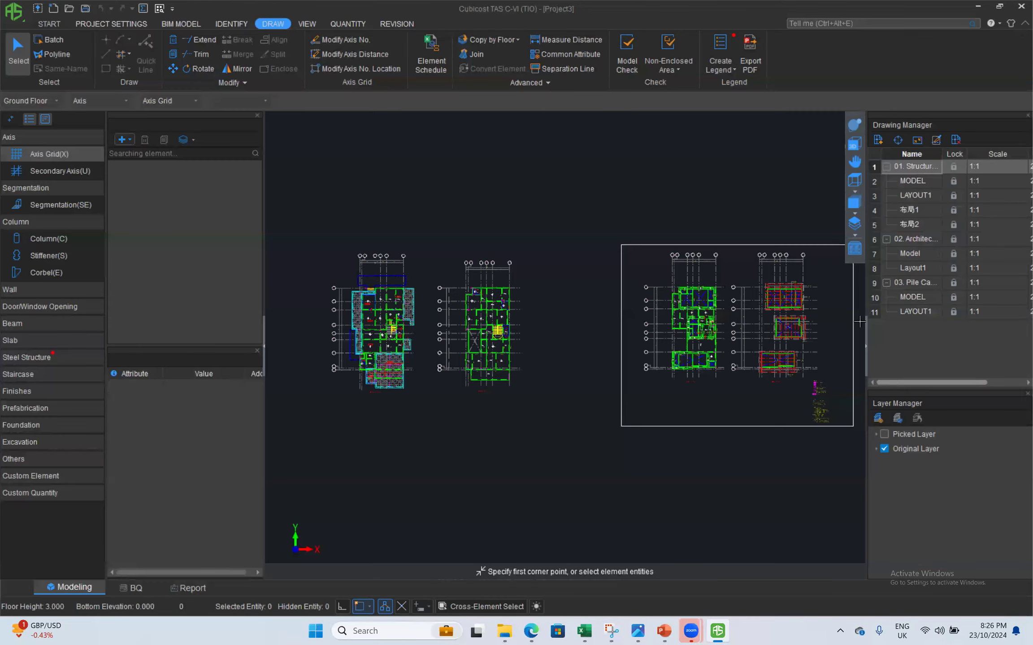
double_click(913, 239)
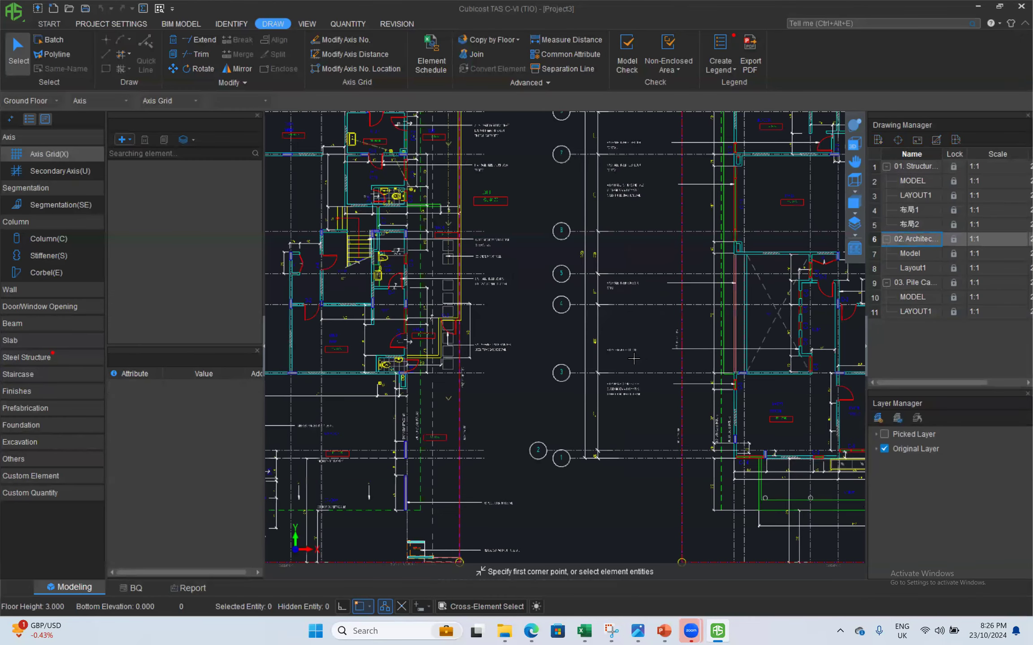
scroll(681, 357, "down", 5)
scroll(586, 385, "up", 8)
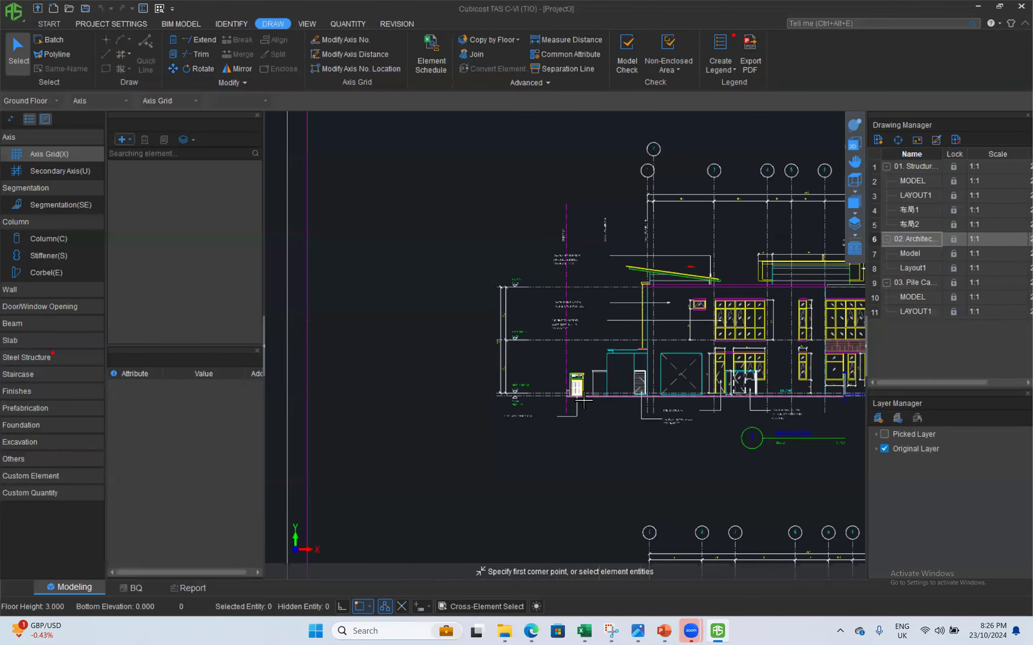
scroll(576, 255, "up", 5)
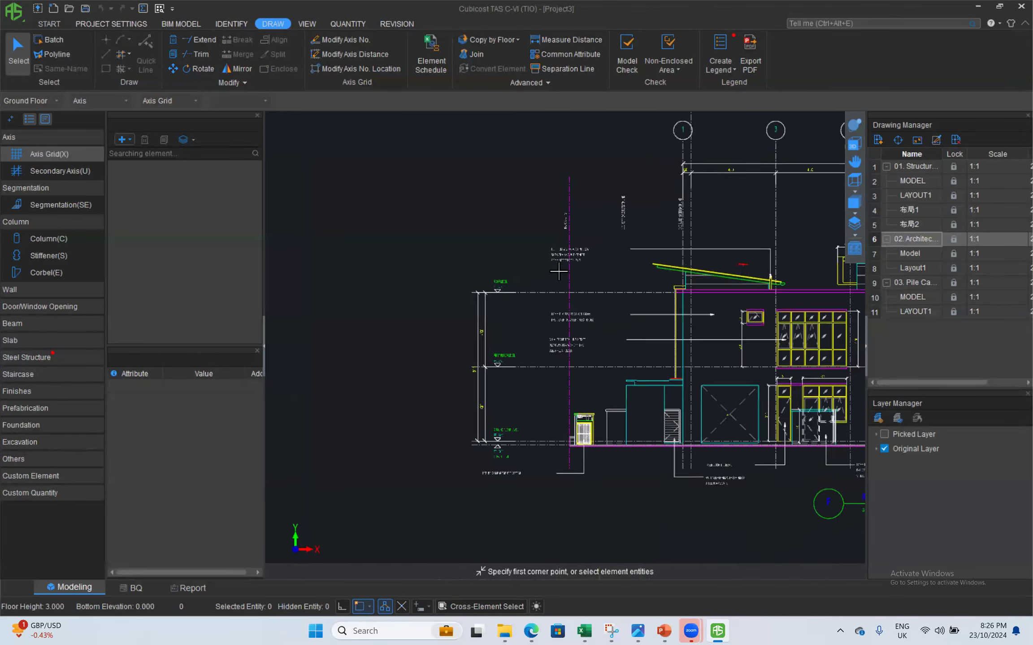
scroll(462, 350, "up", 5)
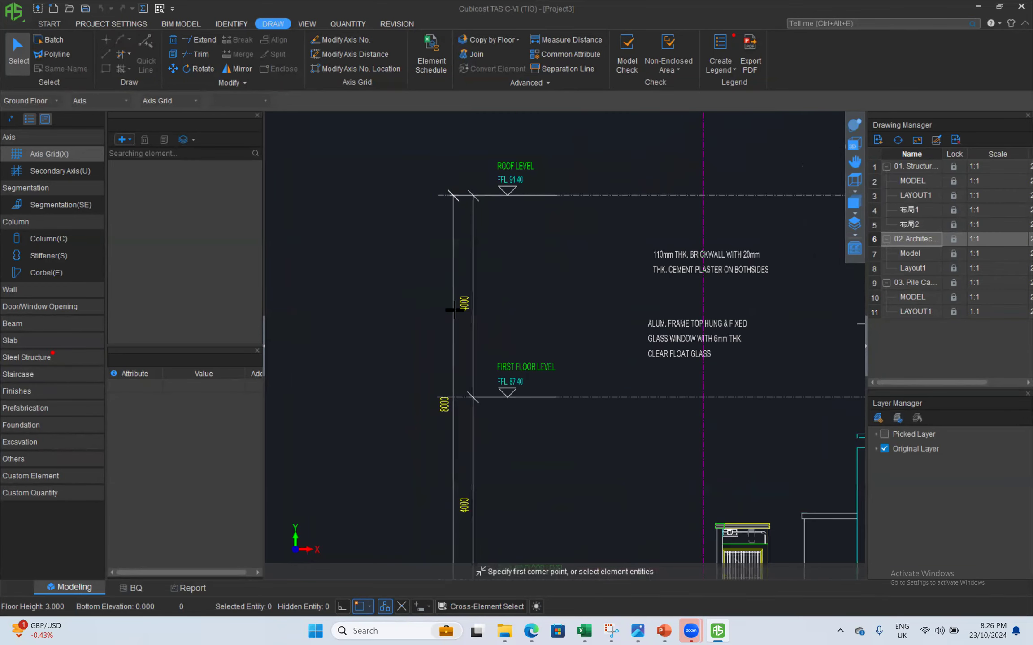
scroll(469, 298, "down", 3)
scroll(469, 296, "down", 2)
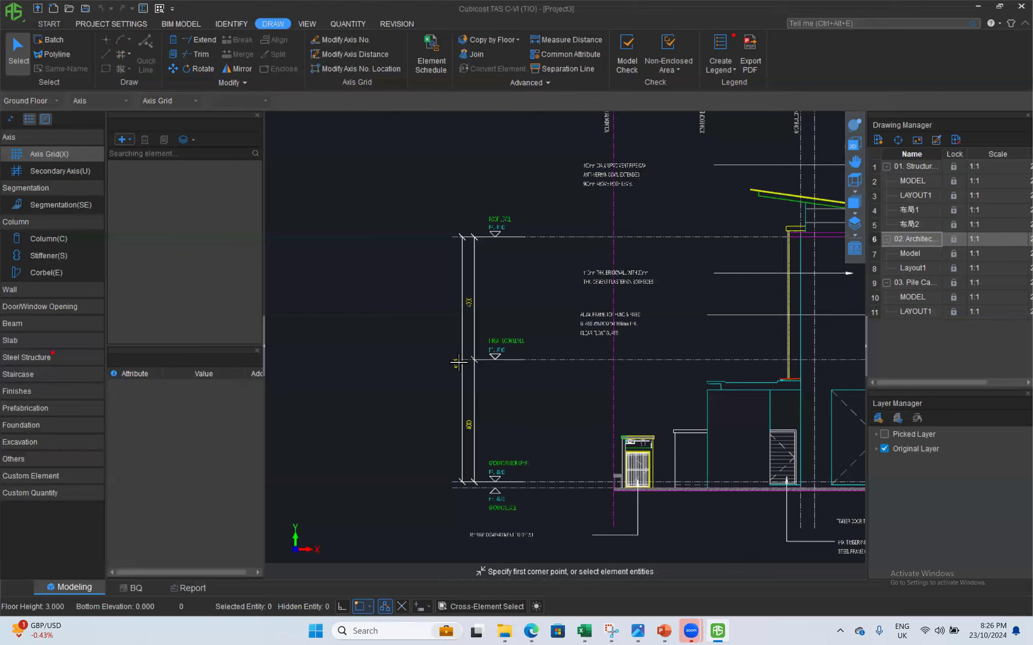
scroll(551, 380, "down", 2)
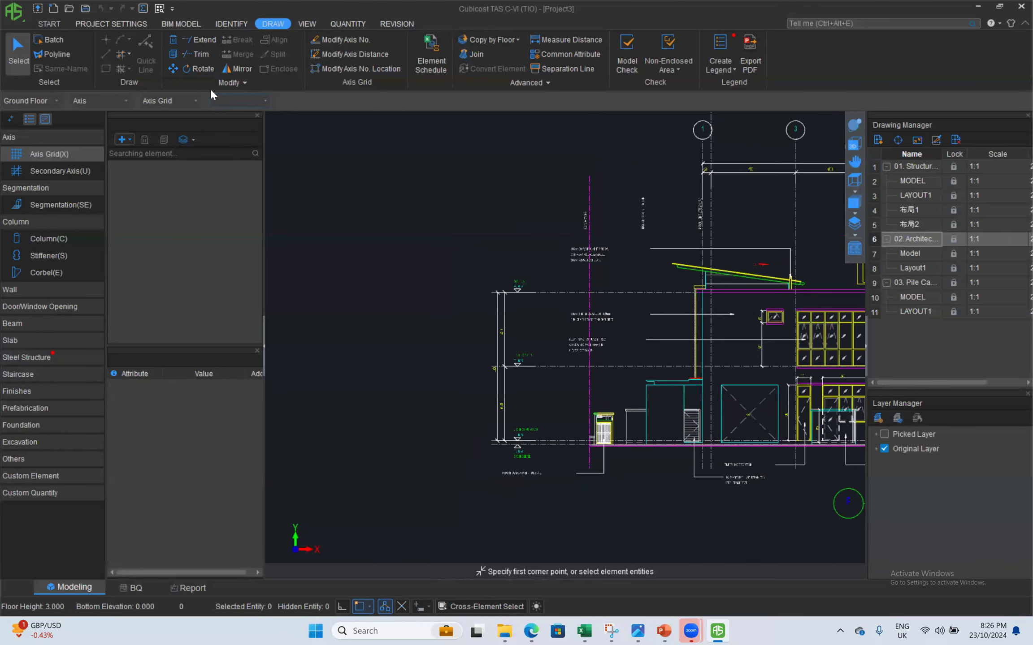
- Set the floor heights of the Ground Floor and 1st Floor to 4 m in the floor settings
left_click(124, 23)
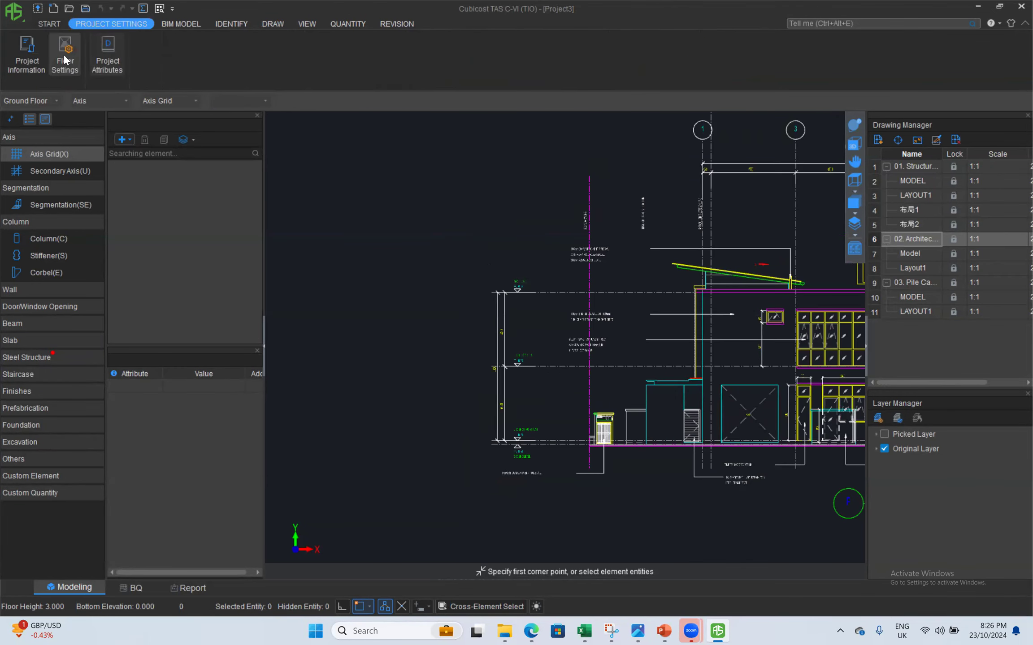
left_click(65, 51)
left_click(379, 162)
type("4")
left_click(386, 144)
left_click(369, 179)
left_click(219, 106)
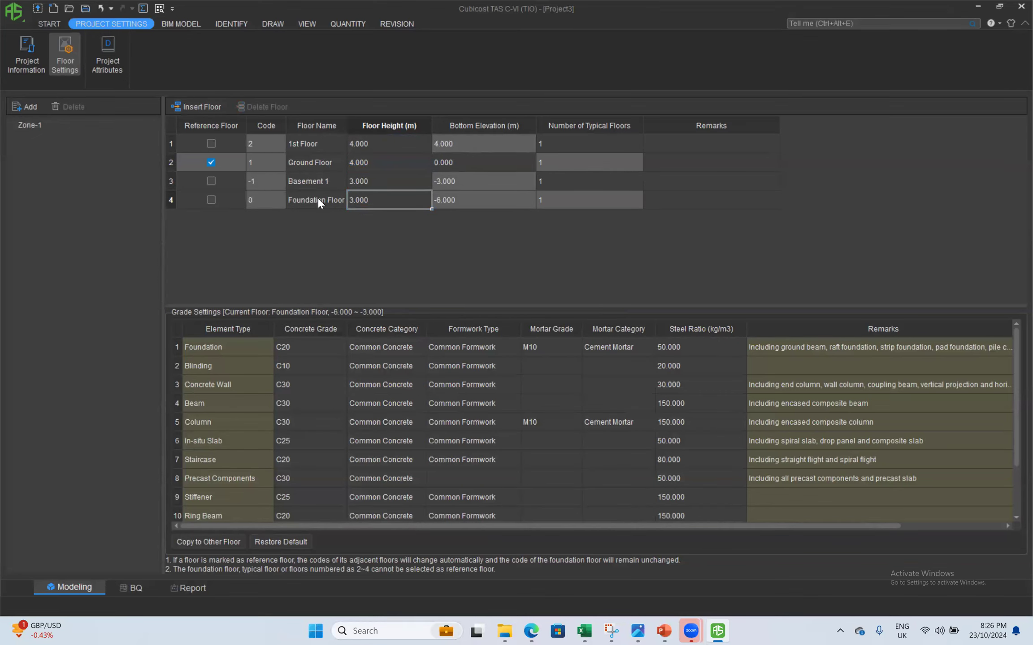
key("ctrl+z")
- Insert a floor above the 1st Floor and name it Roof Floor
left_click(301, 141)
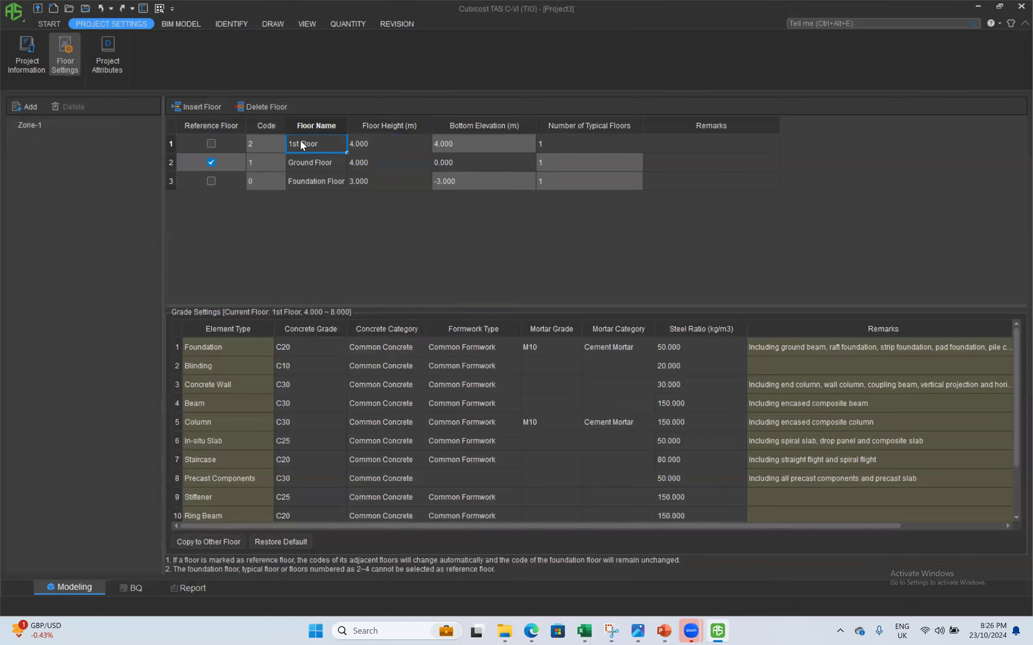
left_click(191, 107)
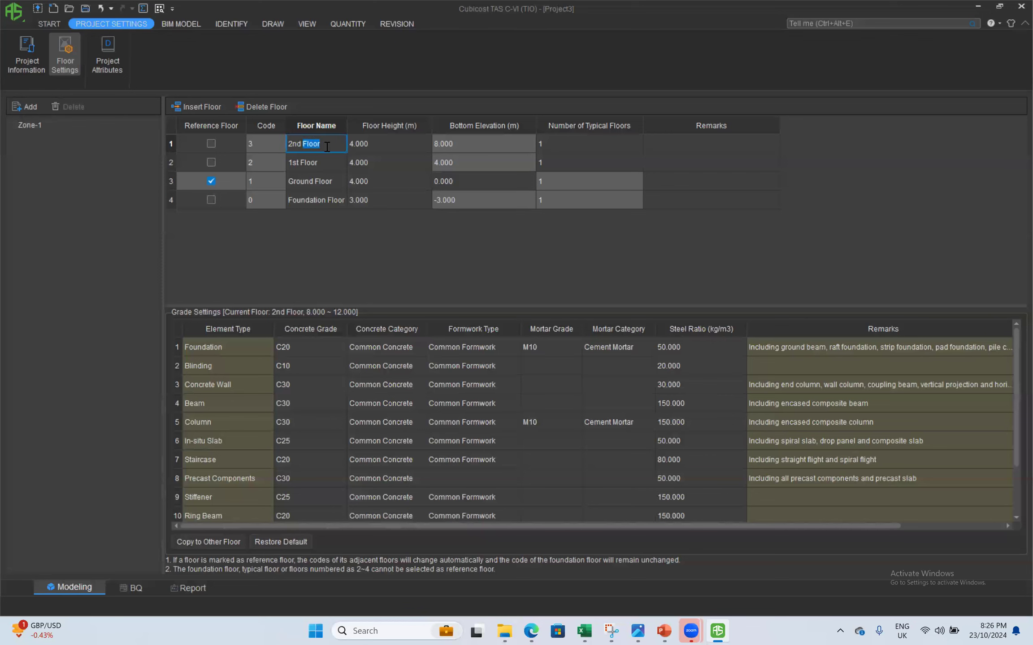
type("Roof Floor")
left_click(278, 247)
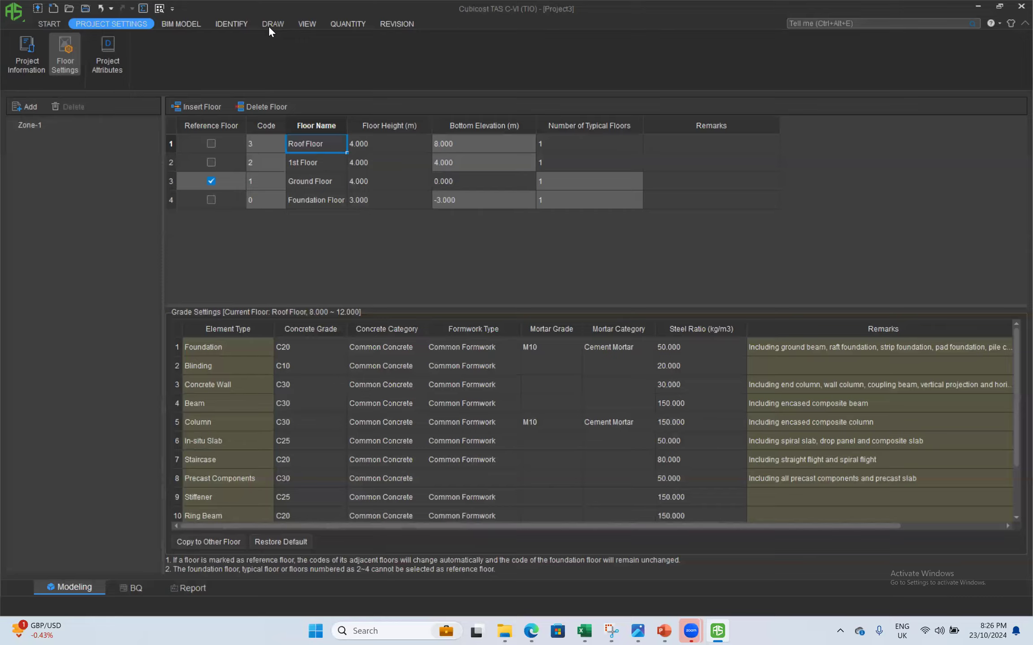
- Split the ground floor plan out of the 01. Structural Layout Plan drawing under its own title, and open the split drawing
left_click(269, 24)
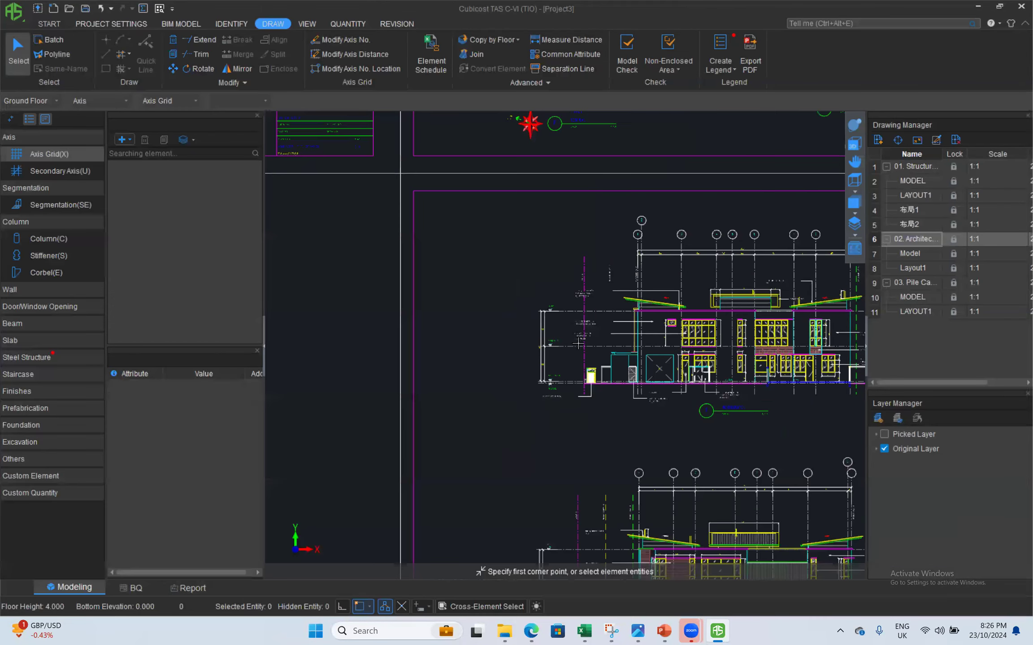
double_click(911, 167)
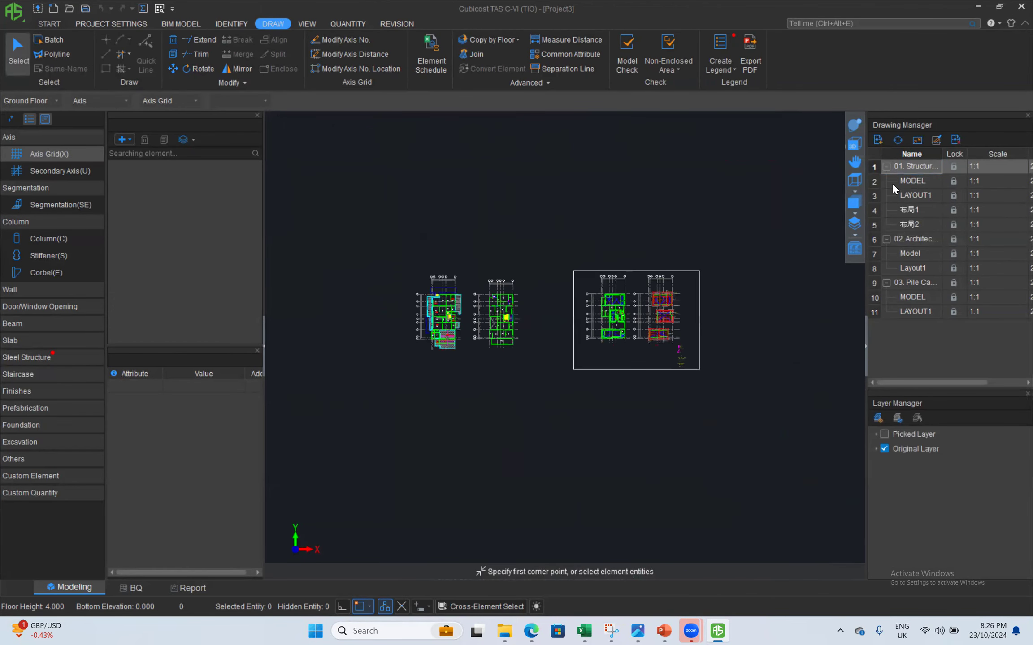
left_click(936, 141)
left_click_drag(388, 264, 468, 378)
right_click(545, 397)
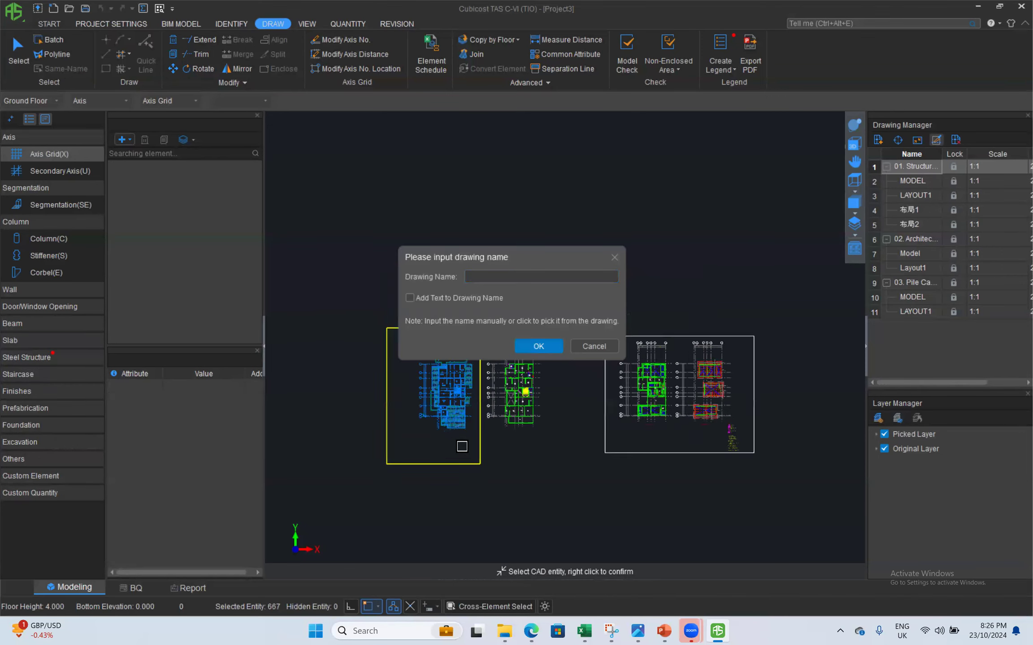
scroll(471, 382, "up", 3)
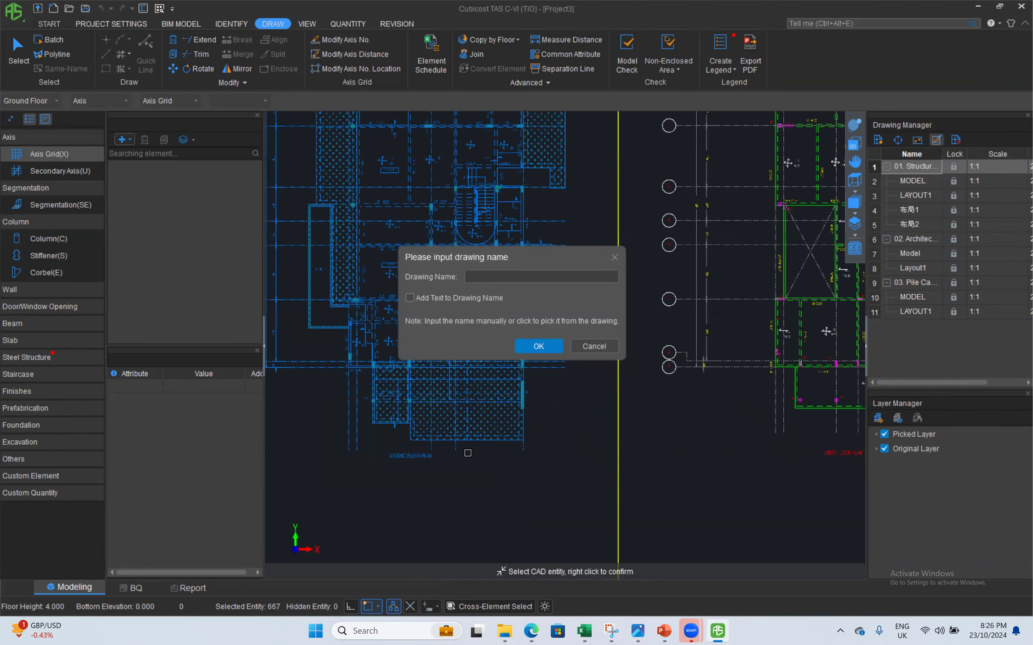
left_click(419, 460)
left_click(538, 346)
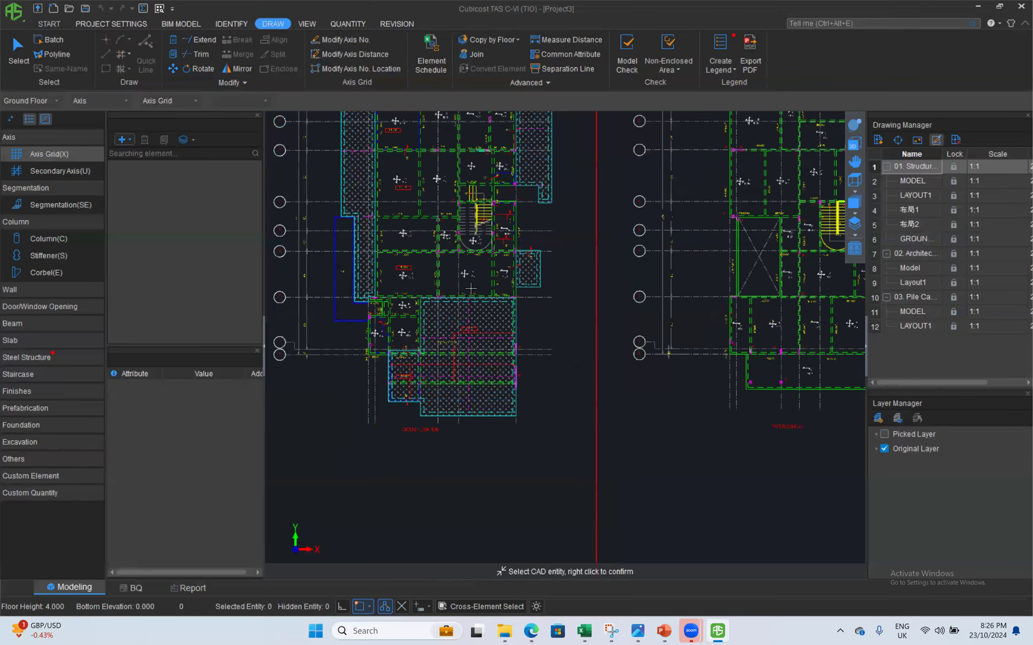
double_click(917, 239)
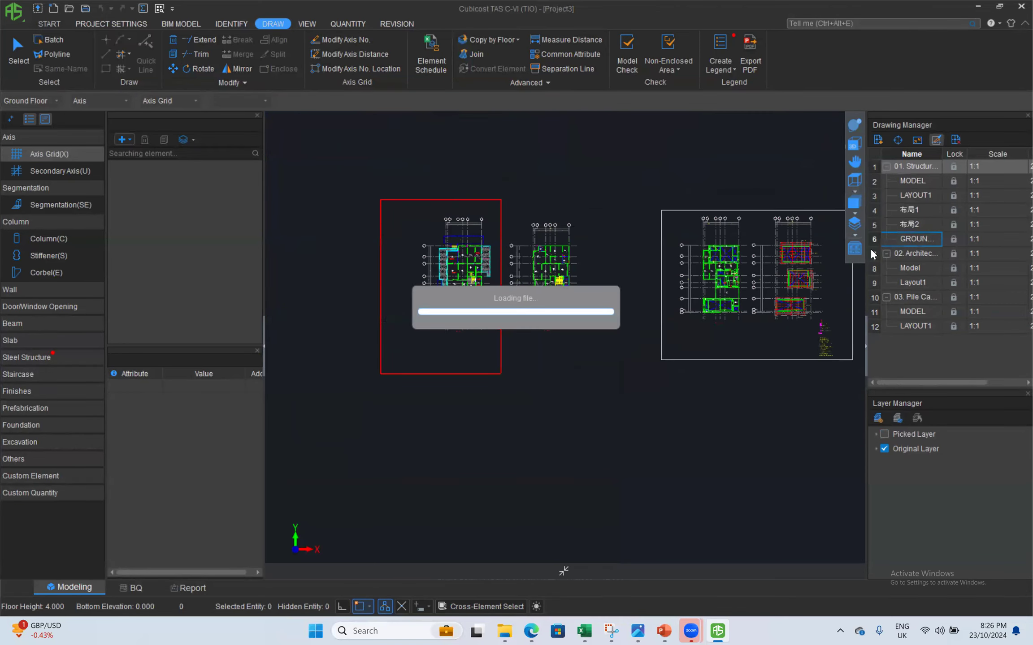
- Split the ground floor plan out of the 02. Architecture drawing as GROUND FLOOR PLAN and open the split drawing
scroll(569, 281, "down", 3)
scroll(596, 281, "up", 1)
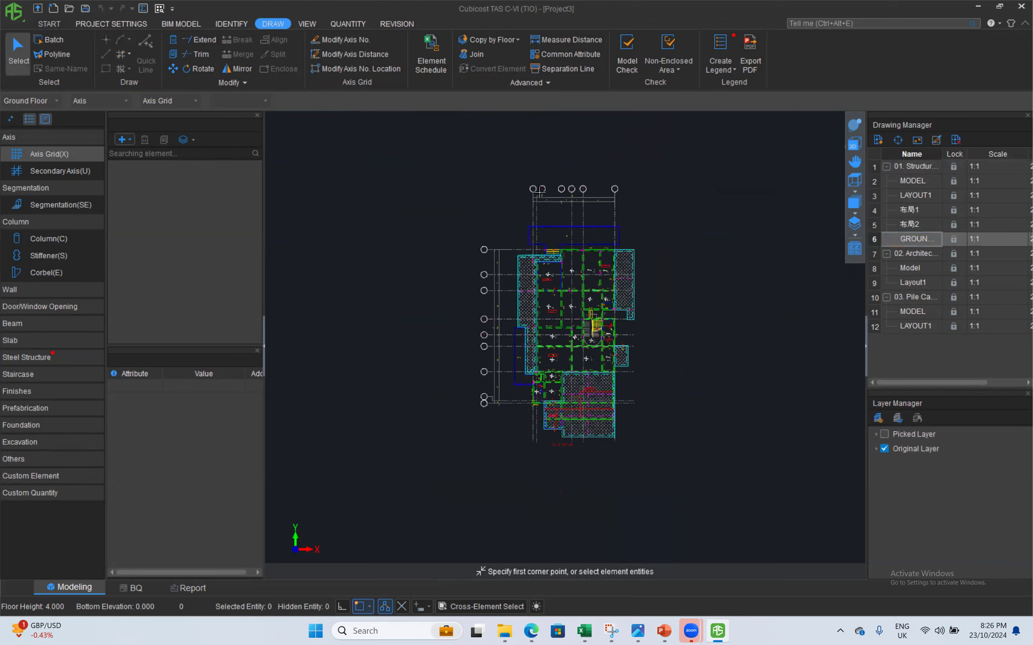
double_click(918, 254)
left_click(936, 139)
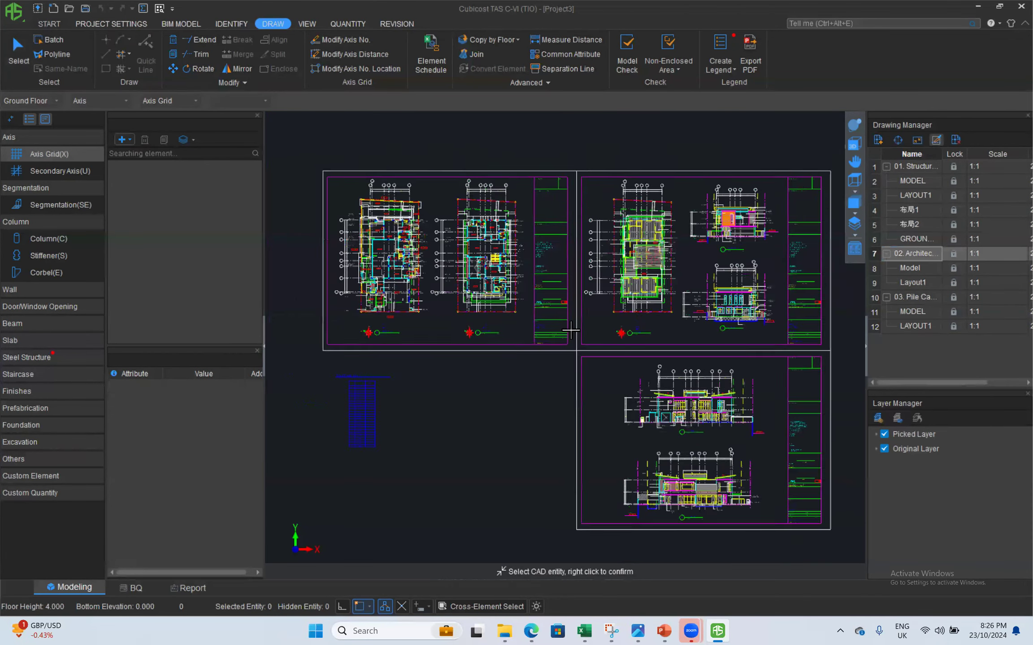
scroll(571, 330, "down", 1)
left_click_drag(393, 221, 479, 357)
right_click(483, 367)
left_click_drag(520, 255, 478, 402)
scroll(448, 342, "up", 4)
left_click(448, 342)
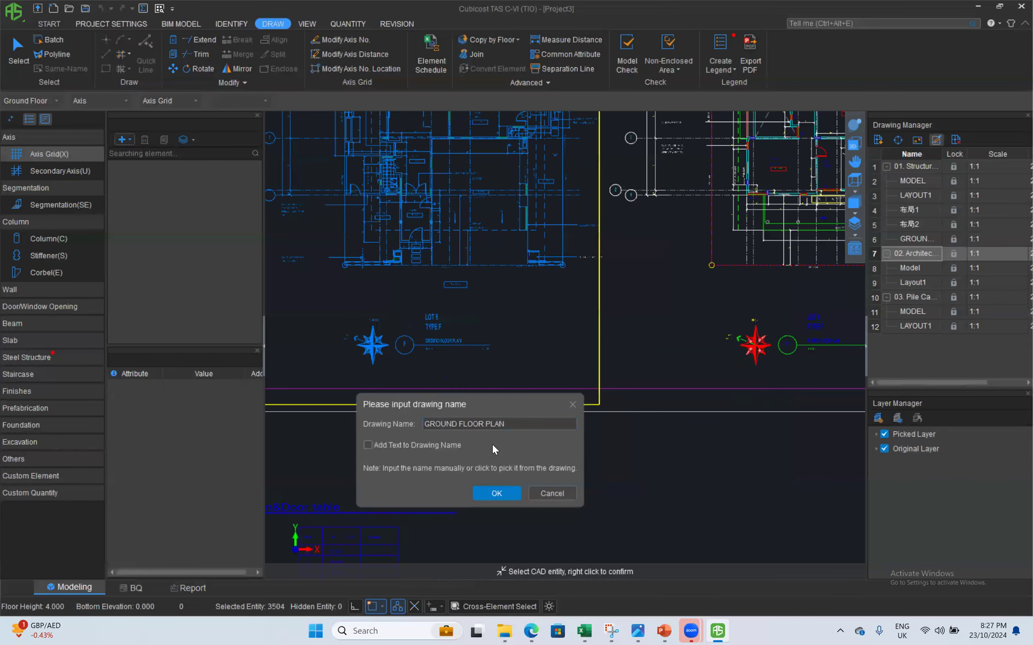
left_click(490, 493)
left_click(918, 296)
double_click(918, 296)
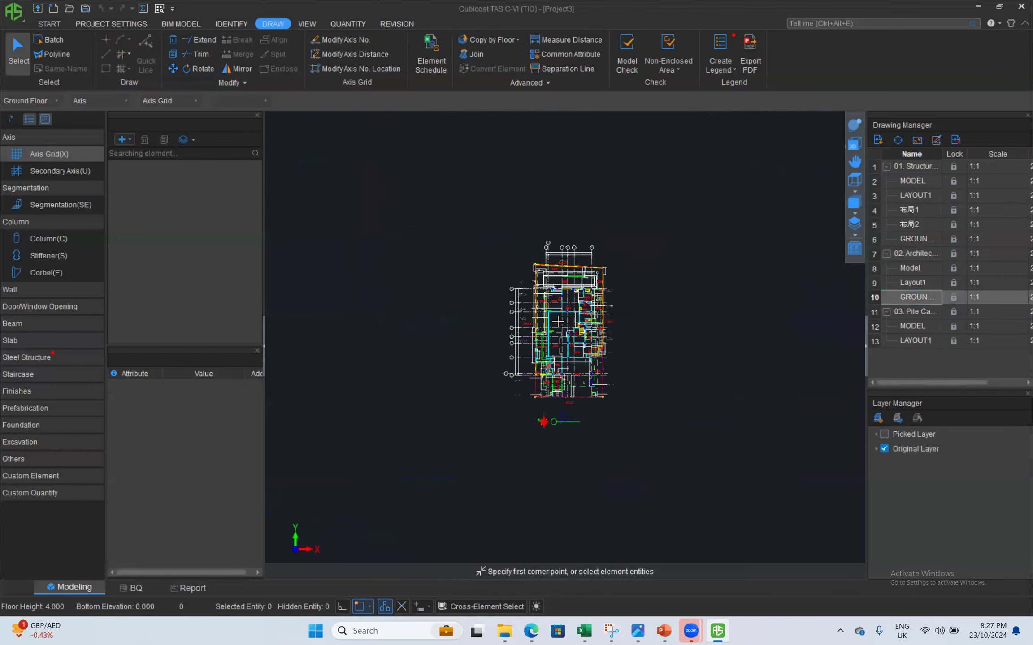
- Compare the split structural and architectural ground floor plans, and return to the structural plan
double_click(914, 239)
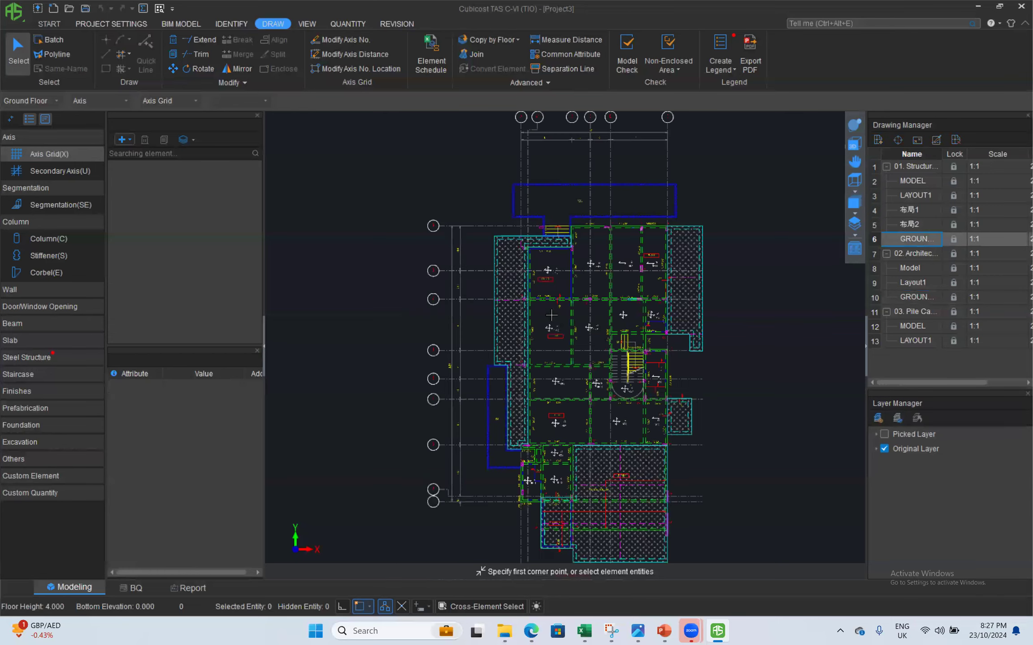
double_click(910, 295)
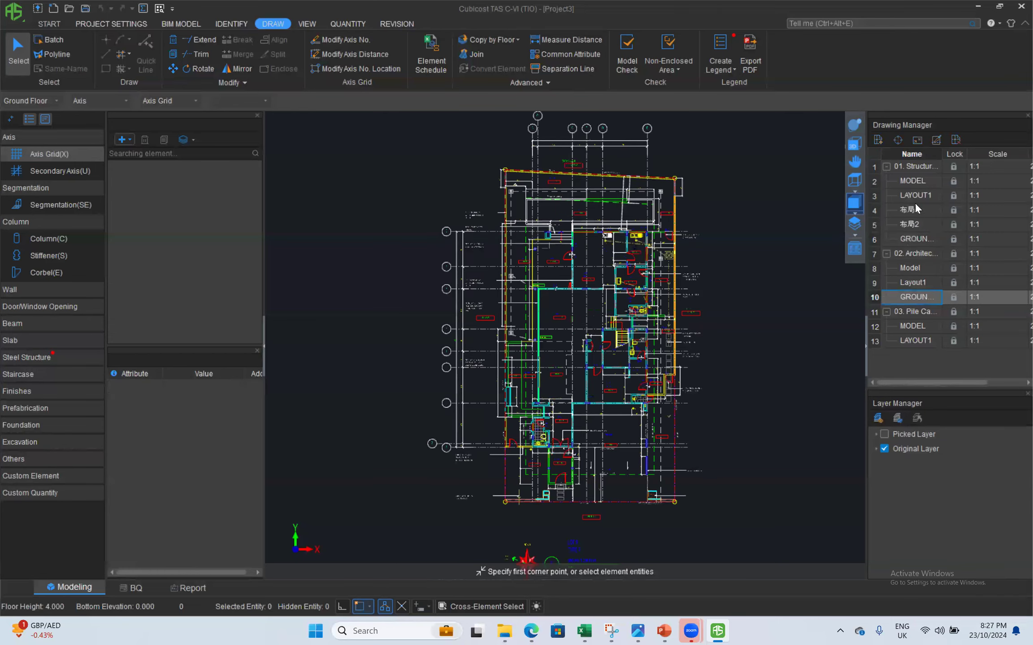
double_click(917, 239)
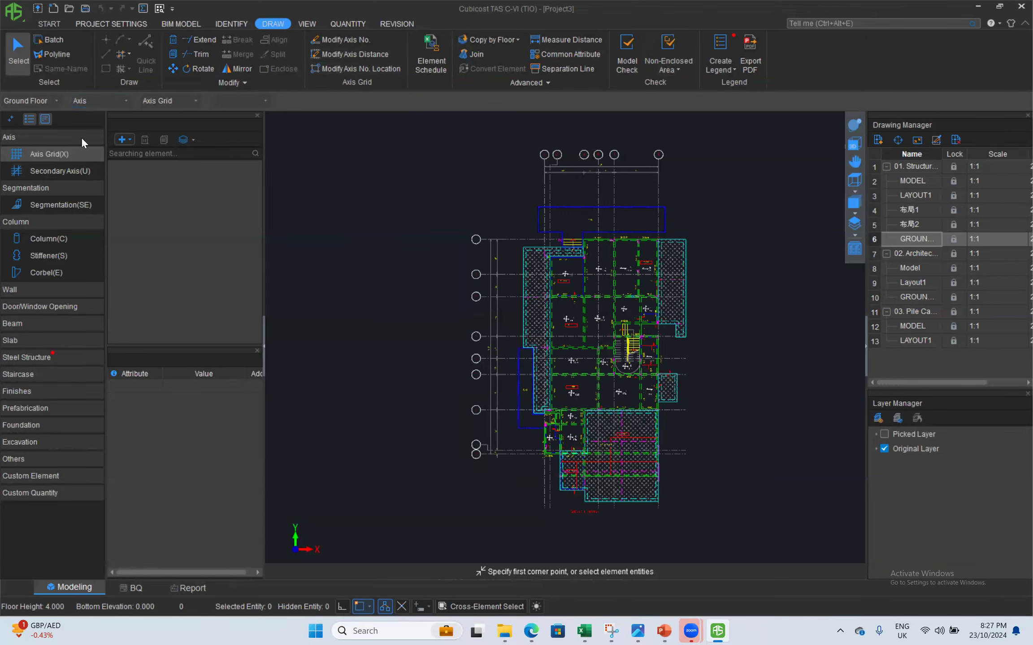
- Pick the axis lines of the structural ground floor plan by layer for axis grid identification
left_click(230, 23)
left_click(726, 53)
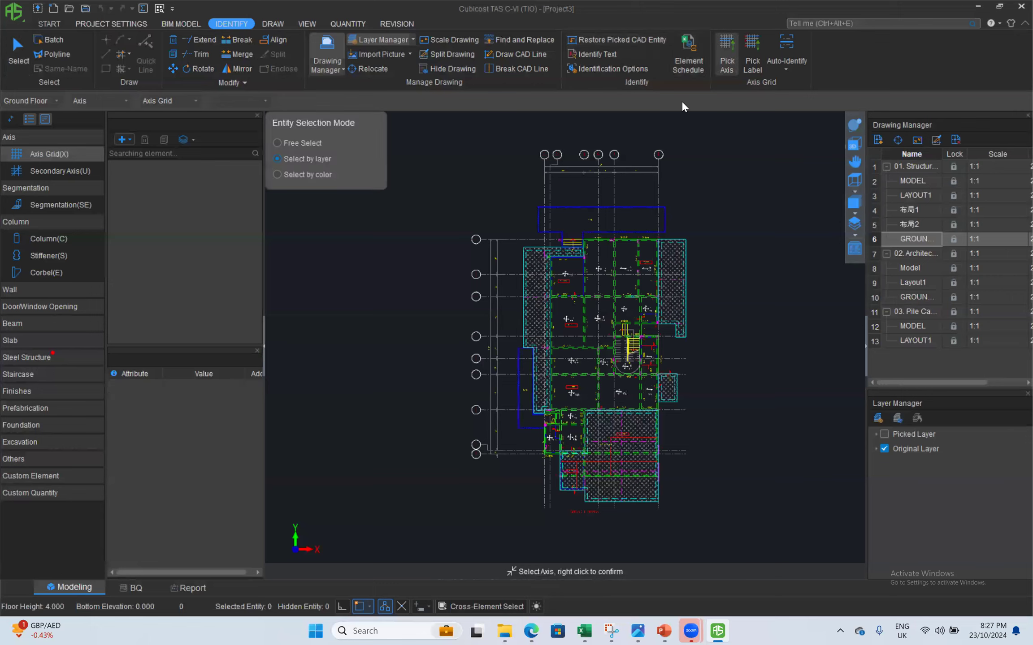
scroll(585, 206, "up", 2)
left_click(527, 208)
middle_click_drag(494, 208, 500, 316)
right_click(501, 316)
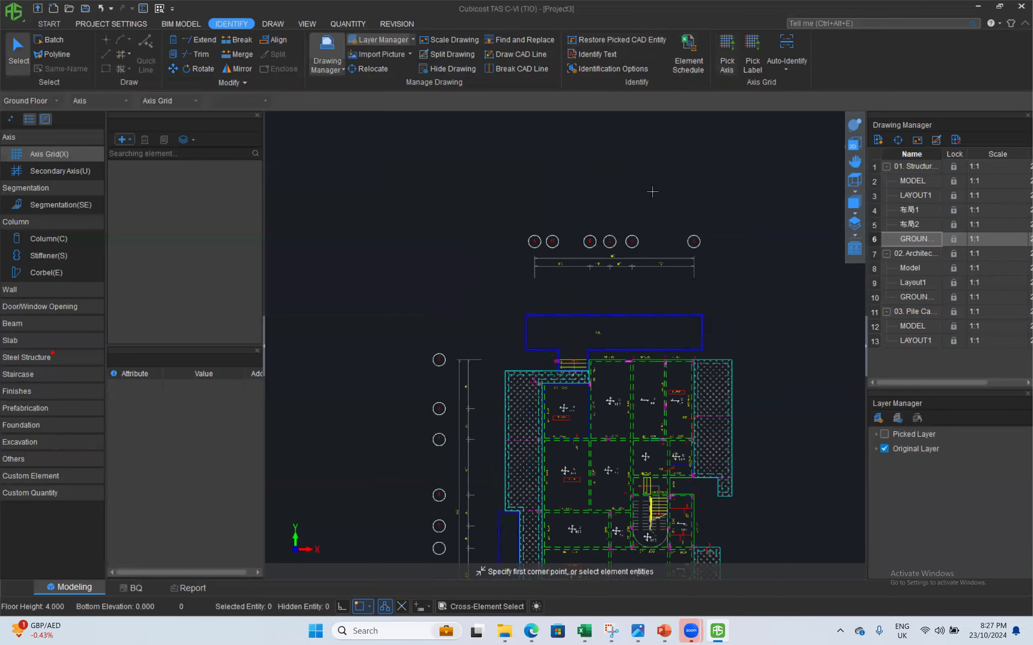
- Pick the axis labels by layer and auto-identify the axis grid
left_click(749, 50)
scroll(522, 242, "up", 3)
left_click(519, 248)
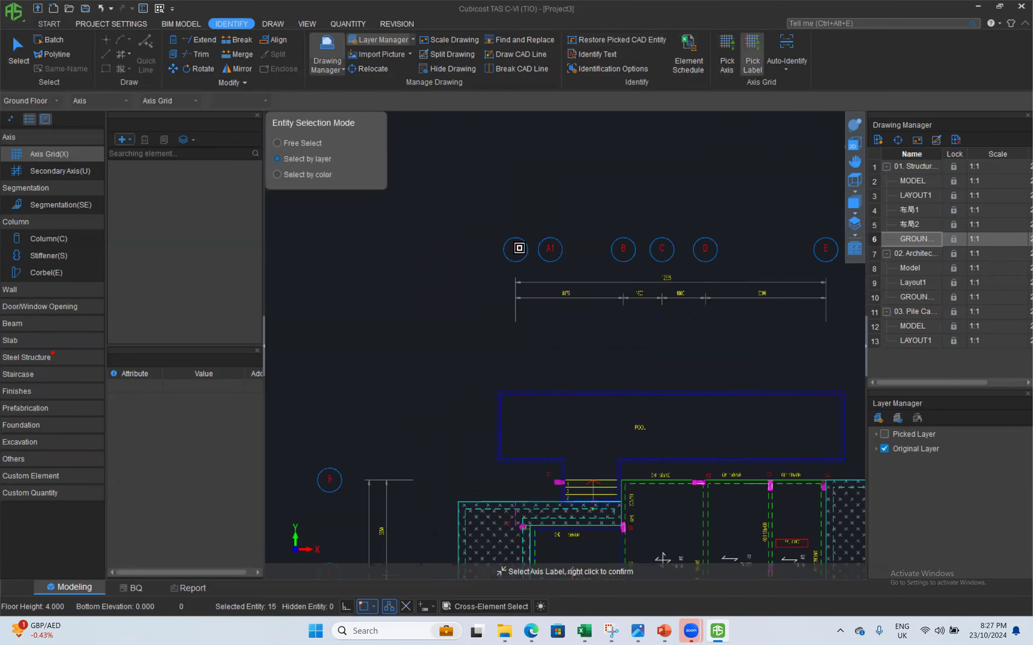
right_click(555, 226)
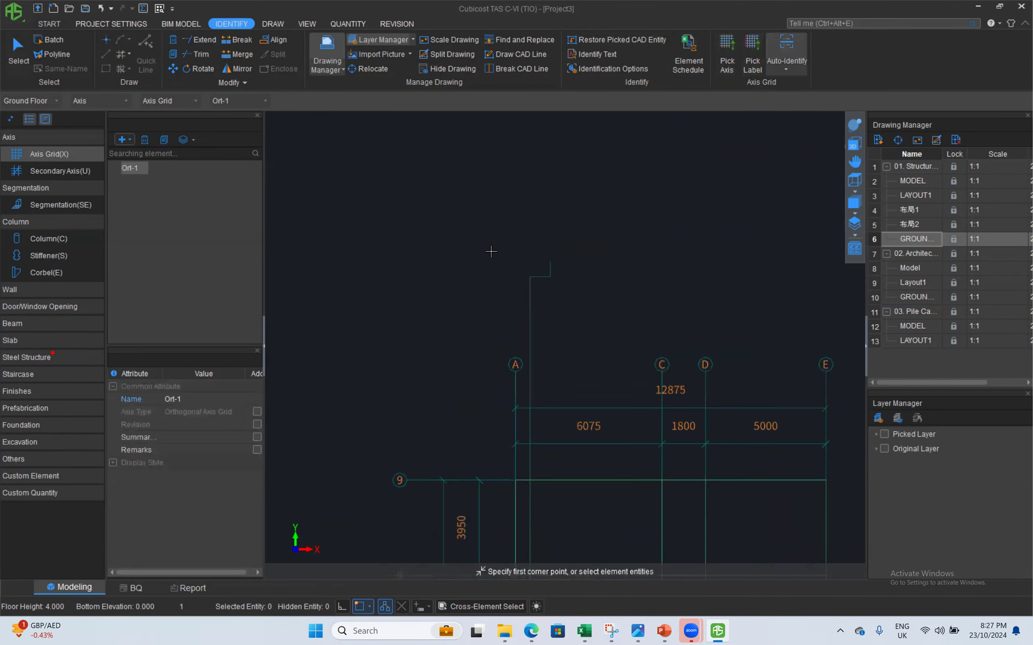
- Show both the Original Layer and the Picked Layer together with the identified axis grid
scroll(496, 254, "down", 2)
left_click(883, 449)
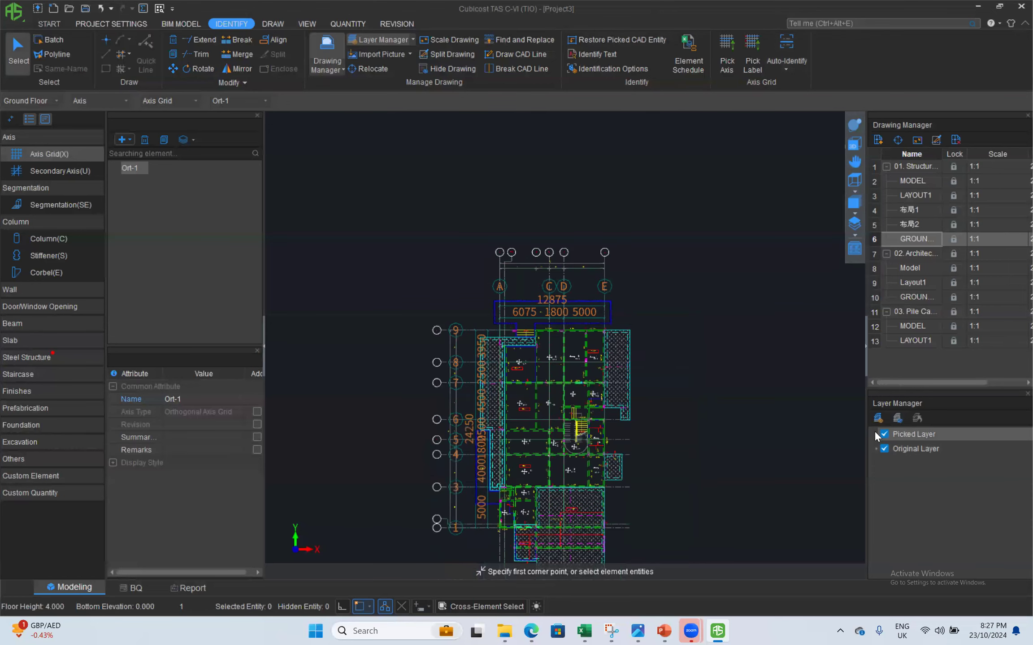
left_click(884, 434)
scroll(553, 407, "up", 2)
- Open the architectural ground floor plan and relocate it so its A/9 axis intersection sits on A/9 of the identified grid
double_click(912, 296)
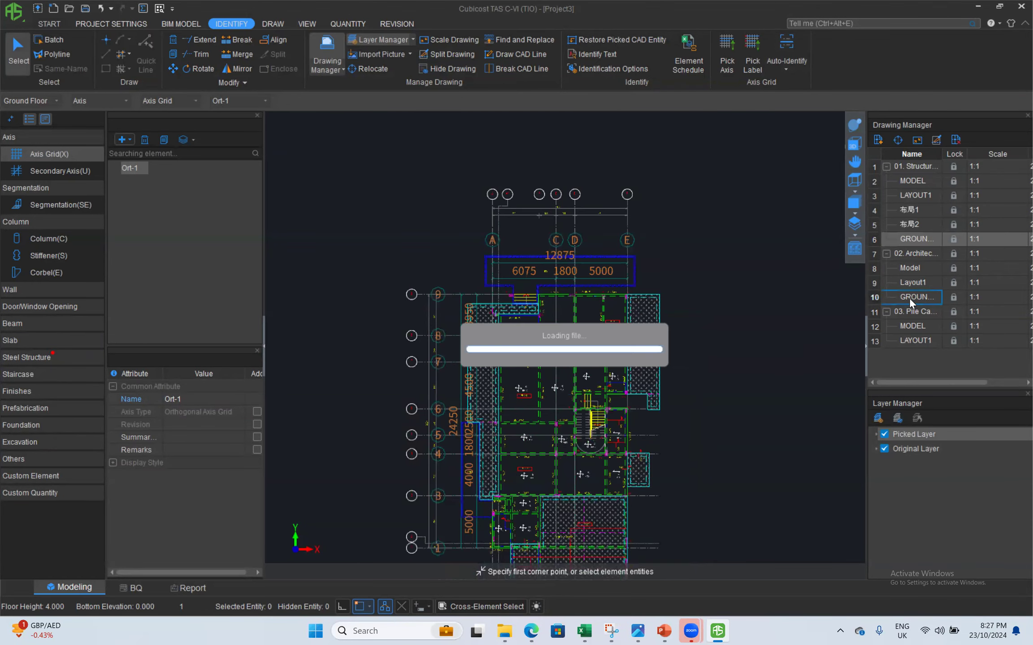
left_click(898, 140)
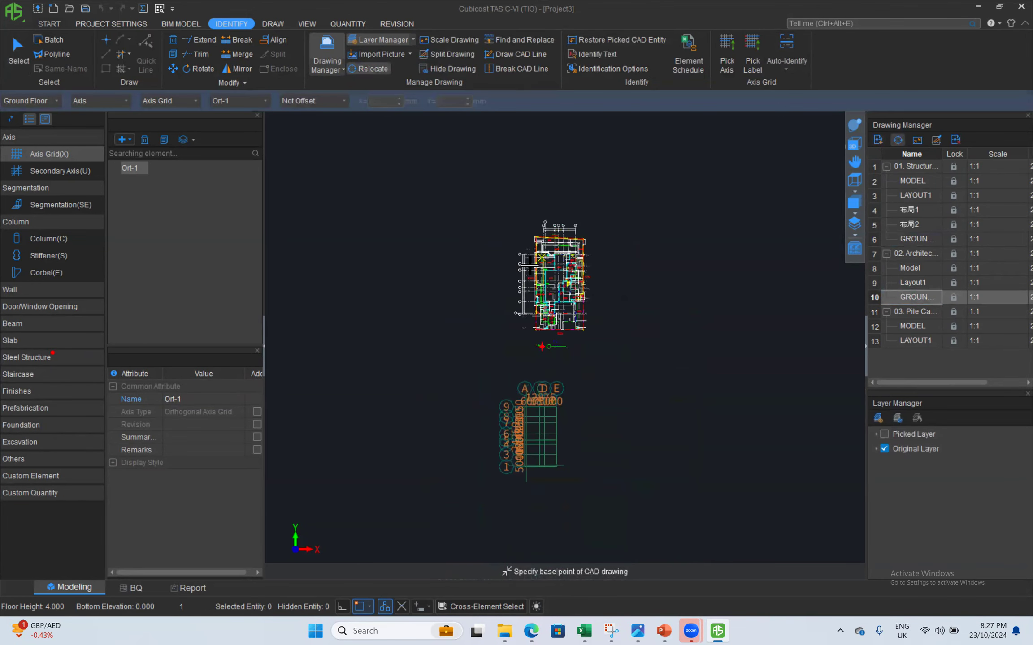
scroll(543, 213, "up", 4)
scroll(588, 325, "up", 2)
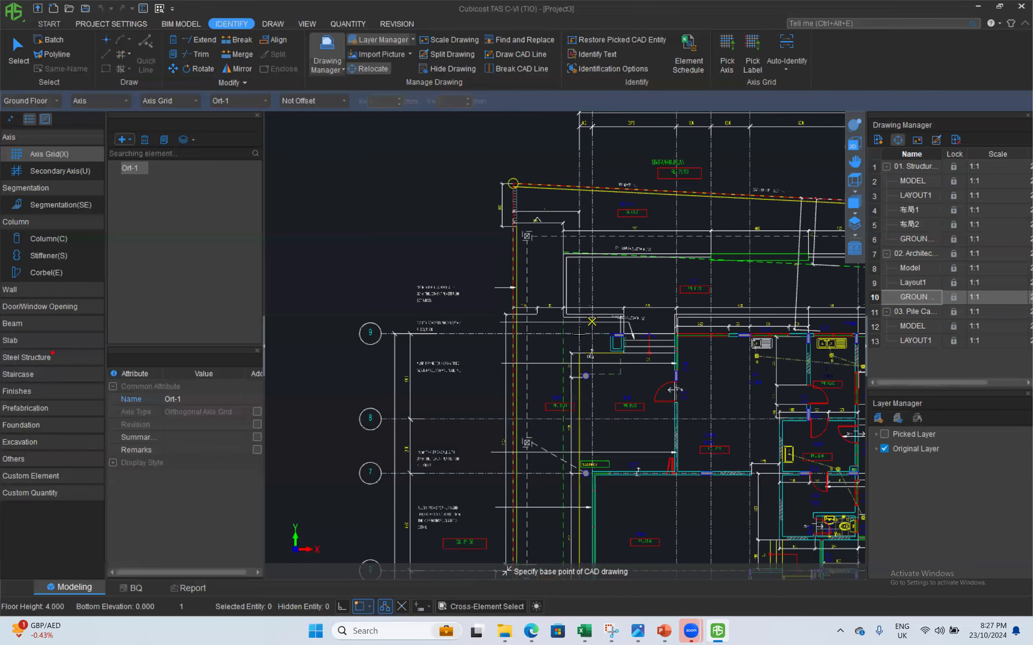
left_click(579, 334)
scroll(583, 278, "down", 6)
middle_click_drag(578, 398, 598, 171)
scroll(573, 403, "up", 1)
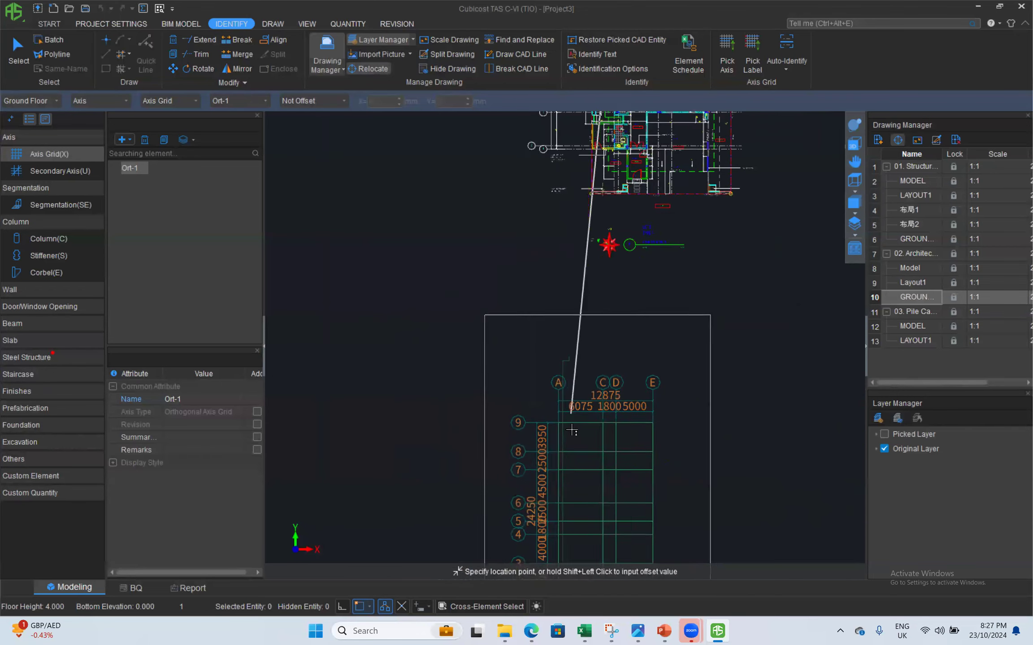
scroll(571, 431, "up", 2)
left_click(549, 421)
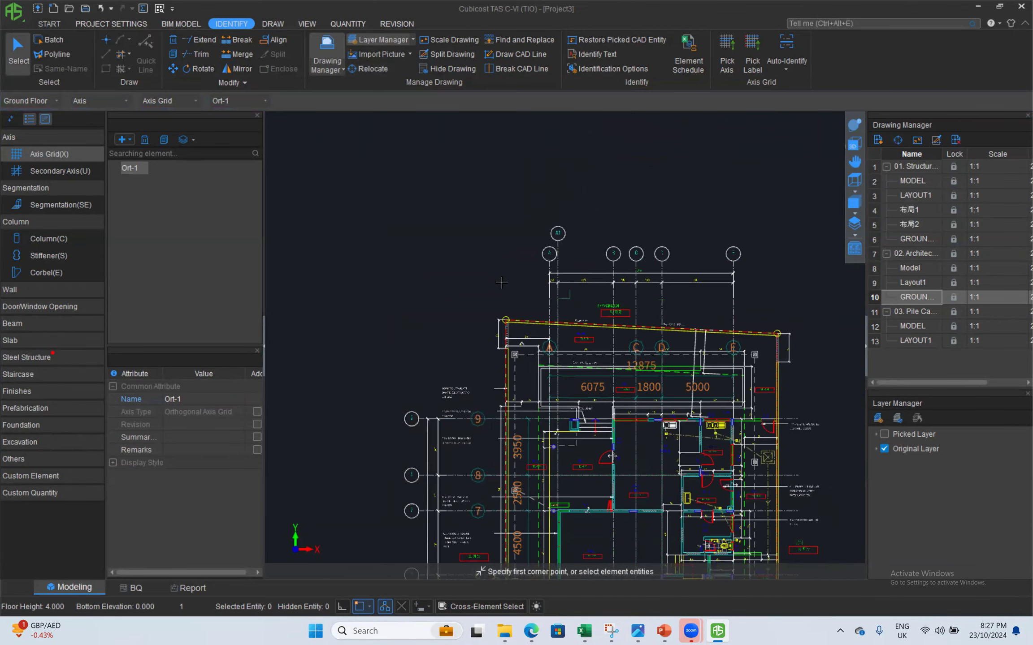
scroll(501, 282, "down", 3)
- Reopen the structural ground floor plan and pick the column sidelines by layer
double_click(914, 239)
scroll(515, 332, "down", 2)
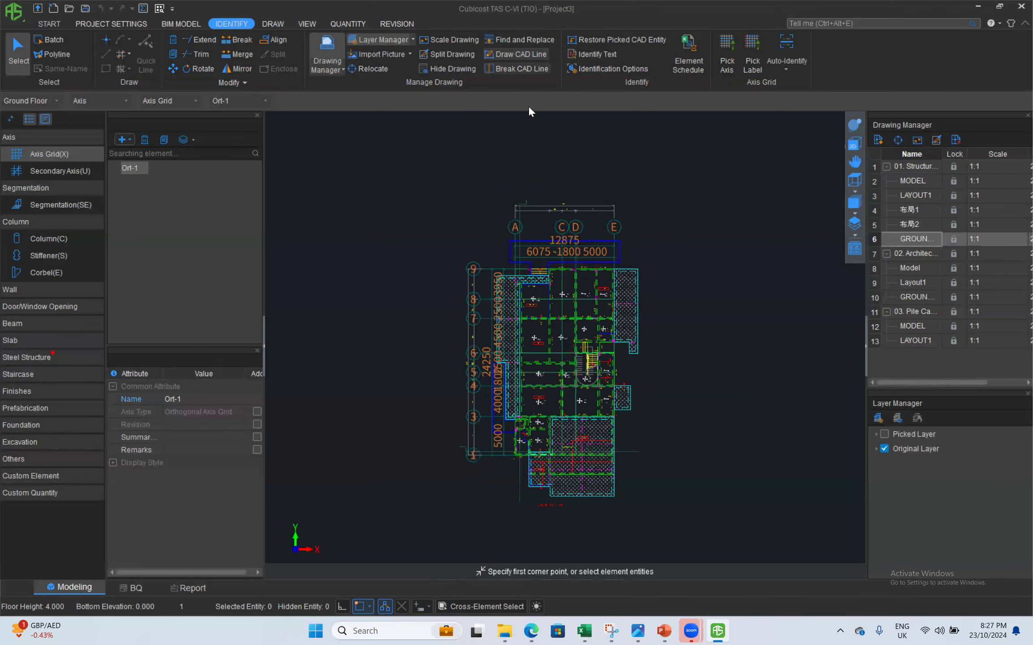
scroll(517, 255, "up", 4)
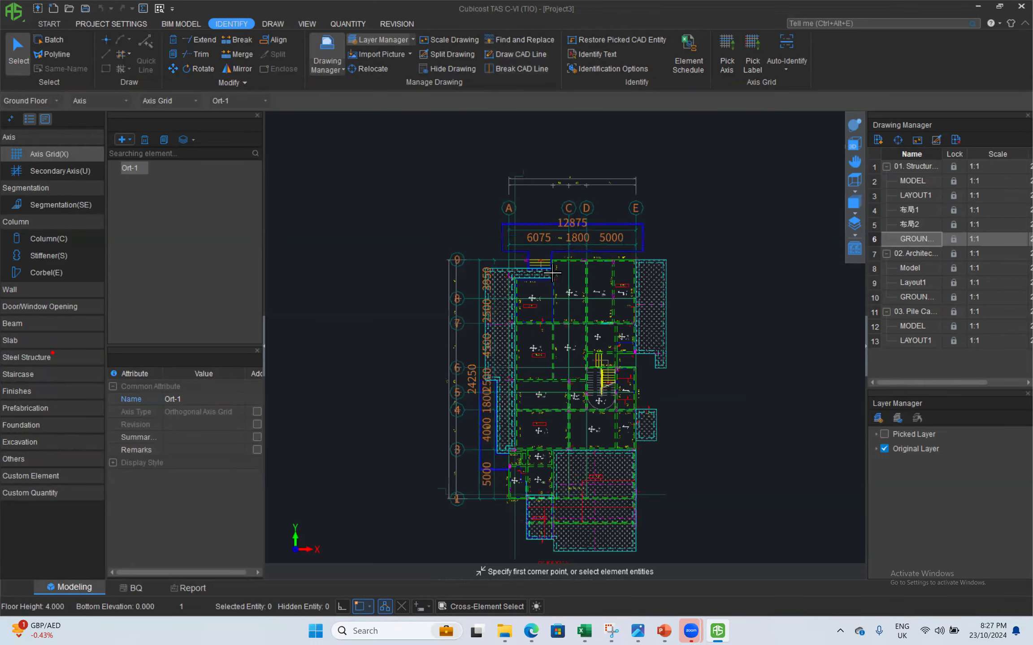
scroll(516, 255, "up", 3)
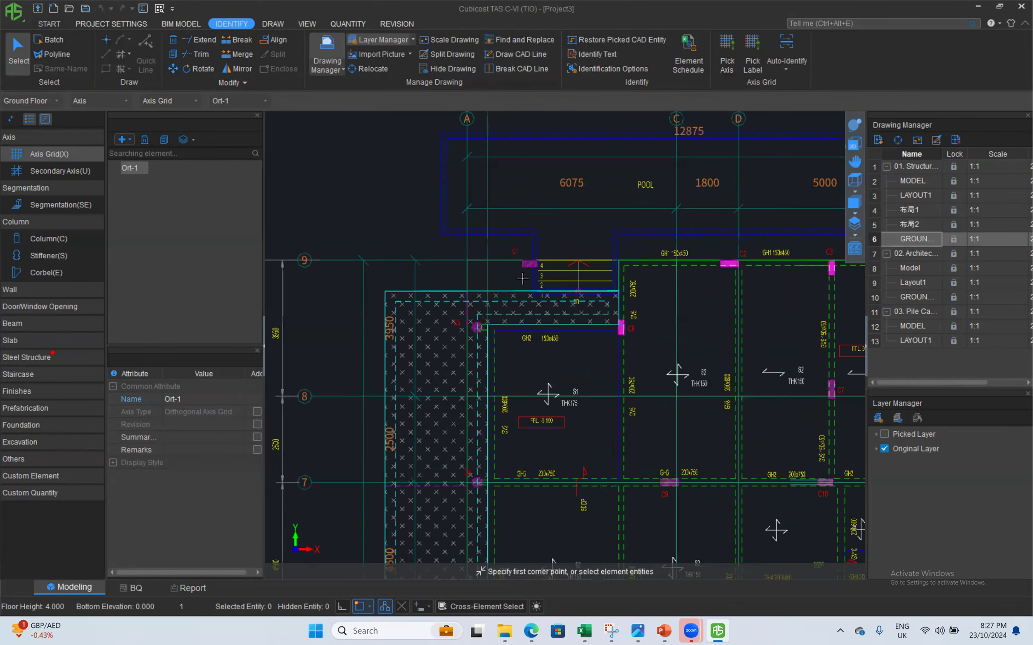
left_click(54, 242)
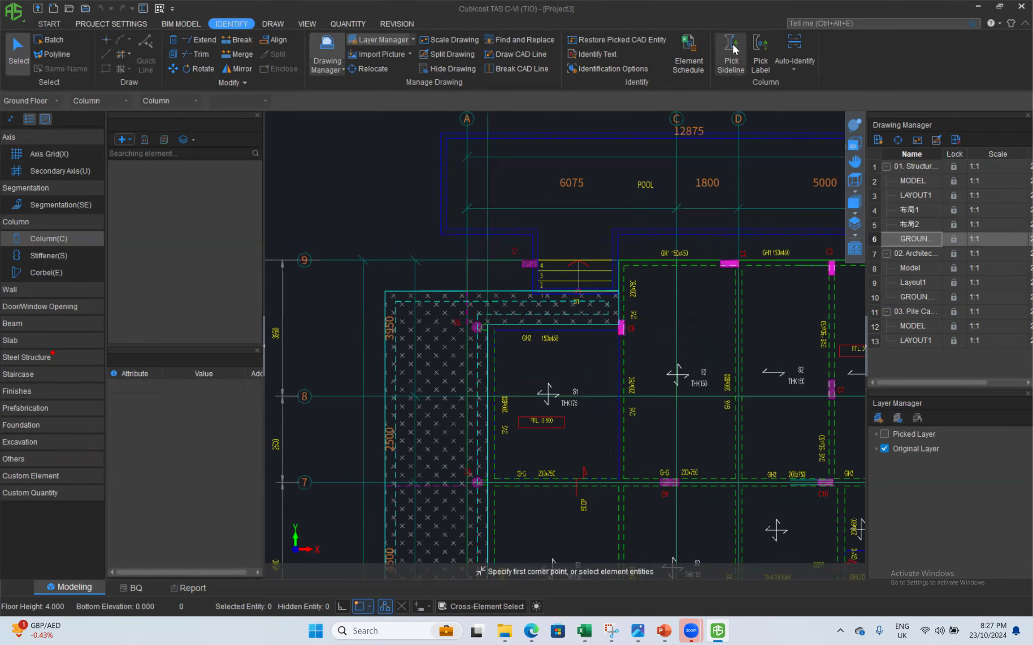
scroll(538, 284, "up", 3)
scroll(525, 252, "up", 2)
left_click(521, 249)
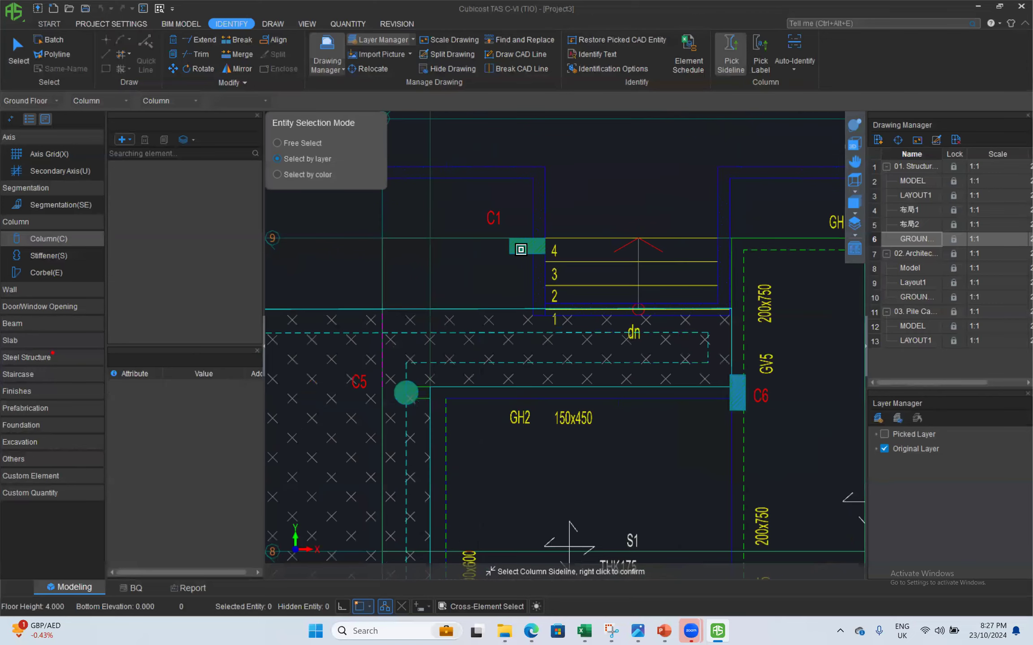
right_click(448, 275)
- Pick the column labels by layer and auto-identify the ground floor columns
left_click(754, 54)
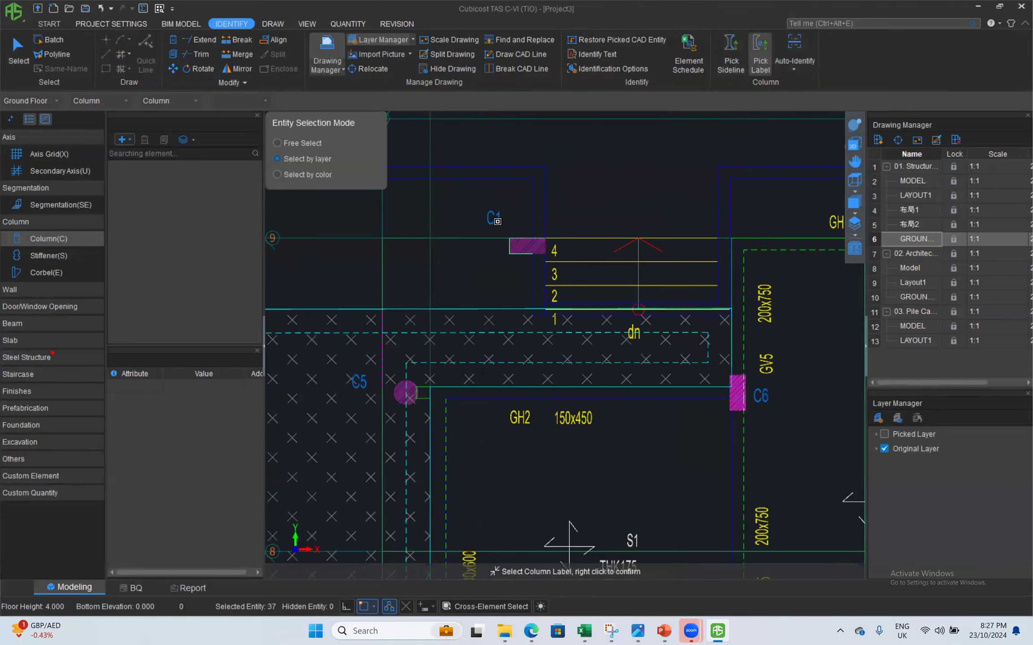
key("Escape")
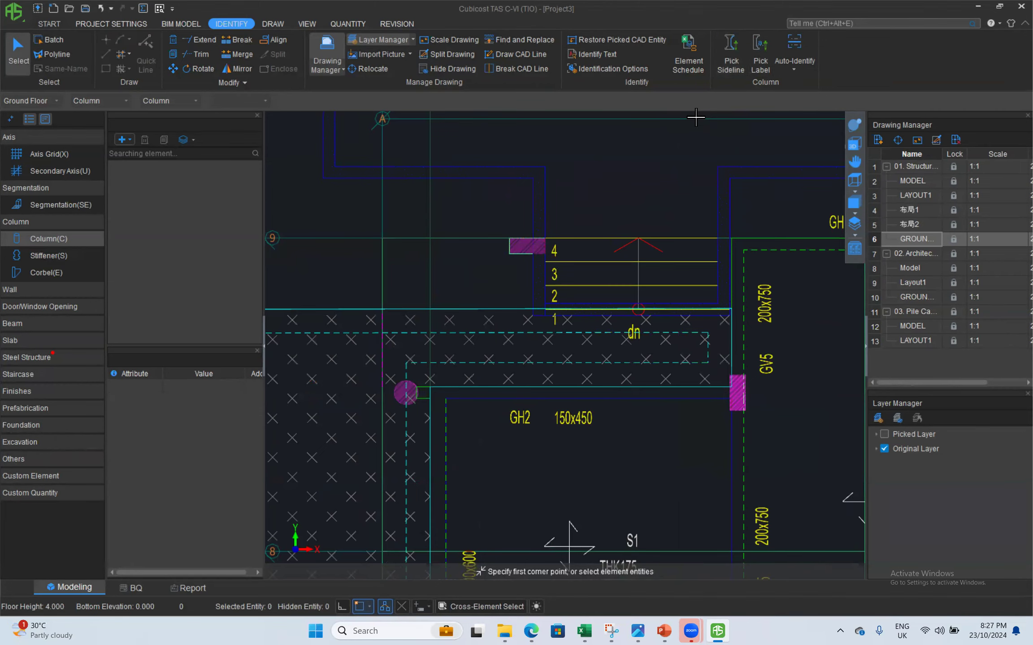
left_click(590, 338)
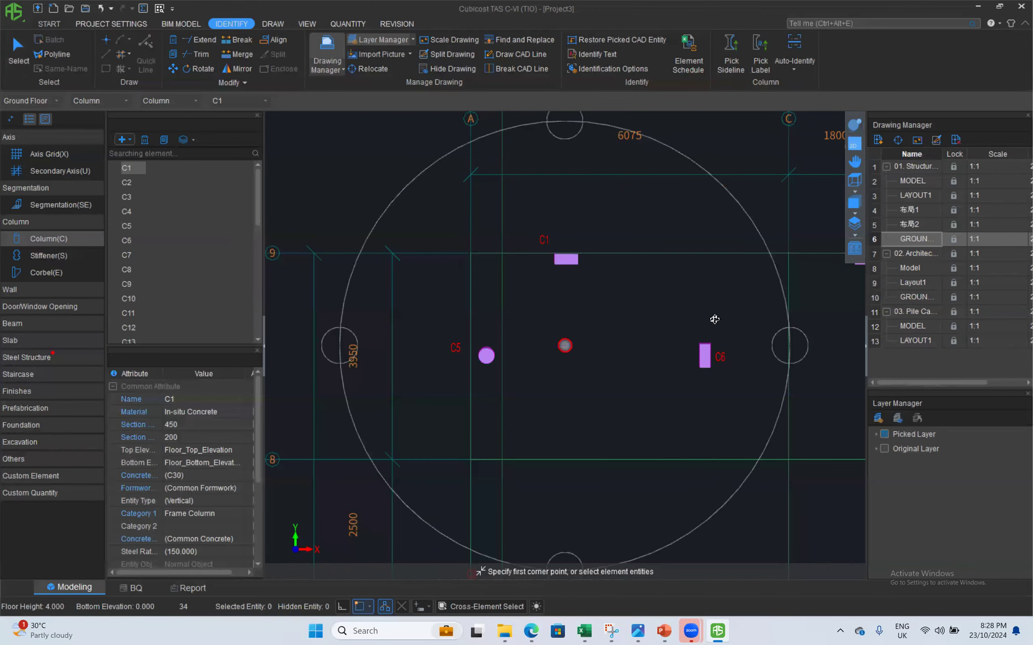
- Examine the identified ground floor columns in 3D
left_click_drag(650, 341, 631, 254)
scroll(524, 261, "down", 6)
scroll(584, 340, "up", 1)
scroll(584, 341, "up", 1)
left_click_drag(584, 340, 648, 207)
left_click_drag(637, 351, 469, 146)
- Run the summary calculation and review the column quantities by category
left_click(346, 23)
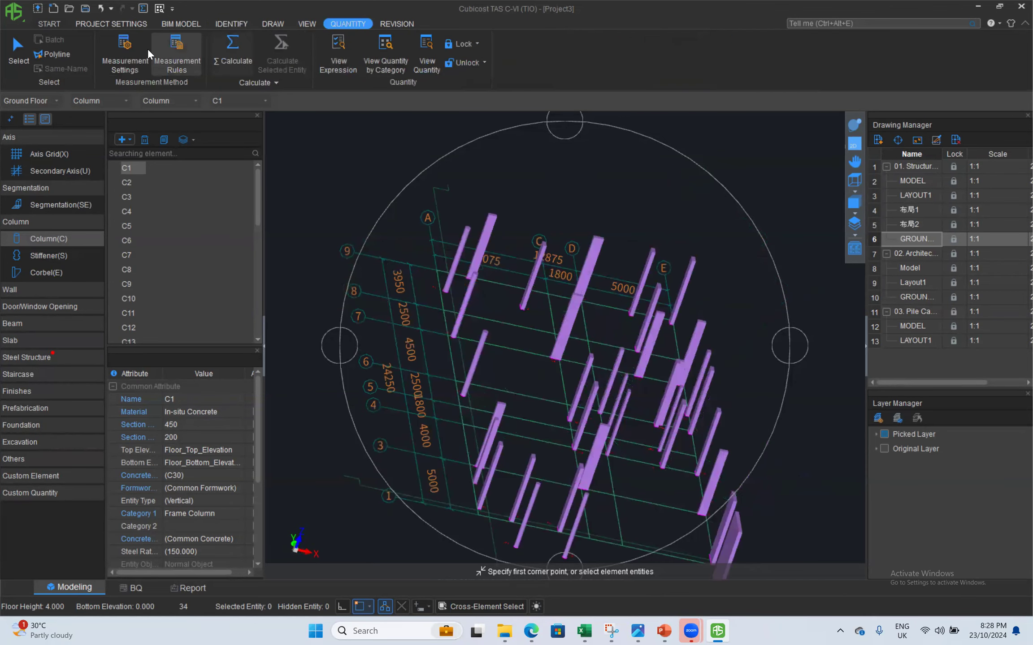
left_click(231, 47)
left_click(417, 236)
left_click(541, 396)
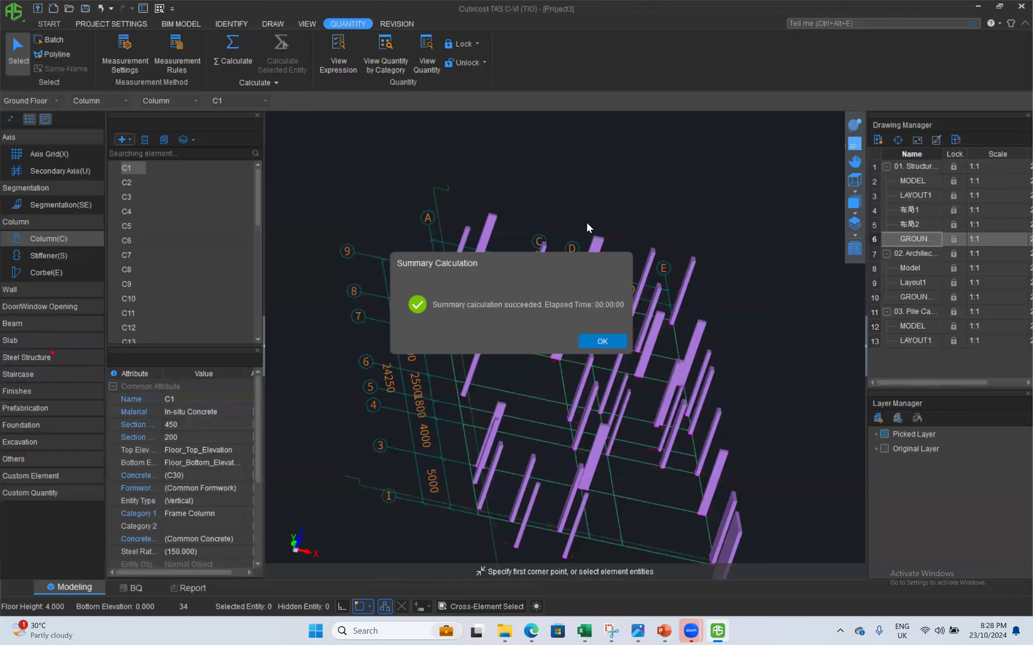
key("Return")
left_click(386, 54)
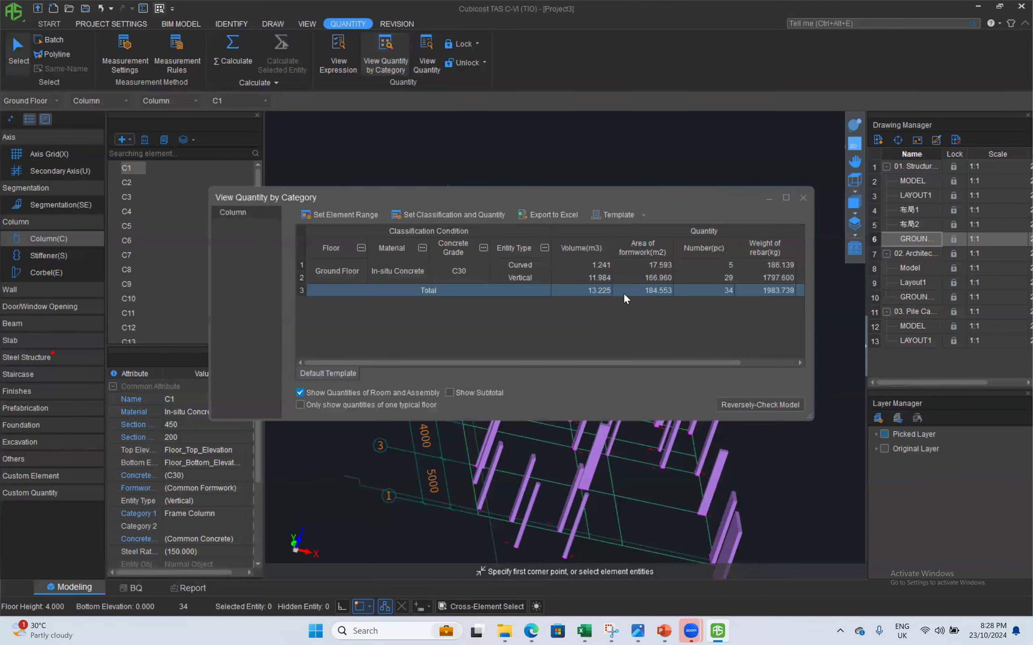
left_click(801, 199)
- Orbit around the column model once more and return to the 2D plan view
scroll(547, 293, "down", 3)
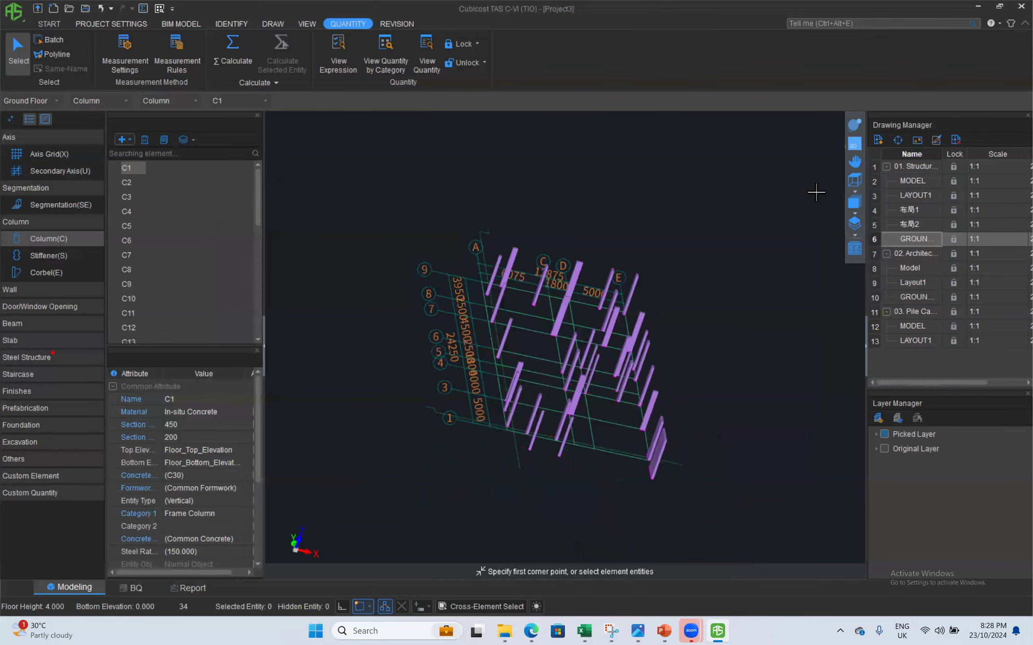
left_click(851, 126)
left_click_drag(677, 283, 614, 321)
left_click(855, 143)
scroll(581, 344, "down", 2)
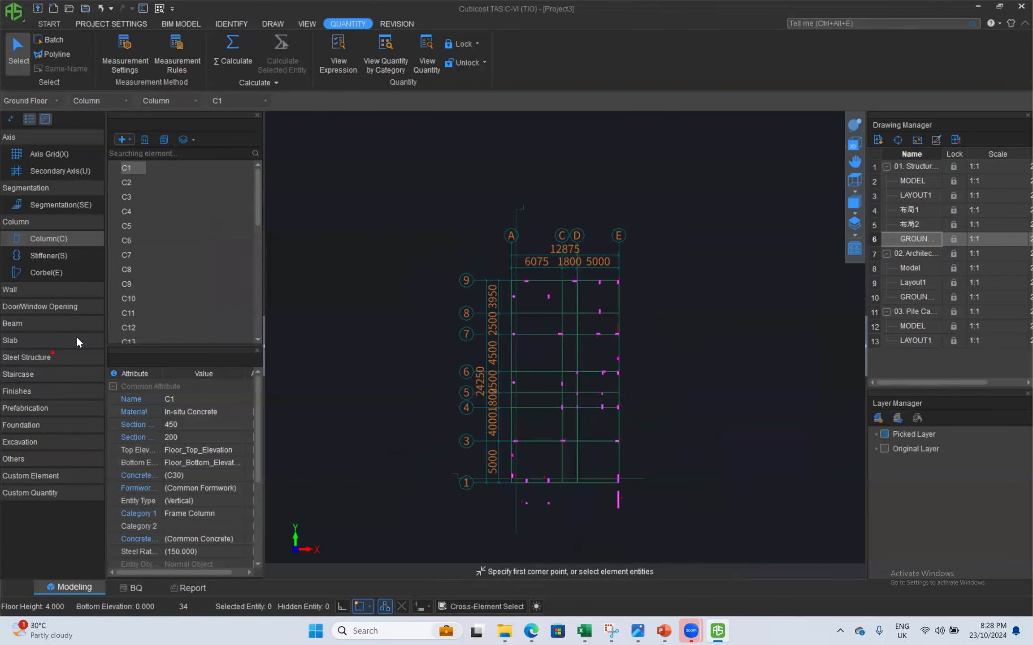
- Switch to the Beam element and pick the beam sidelines of the structural ground floor plan by layer
left_click(36, 324)
left_click(43, 340)
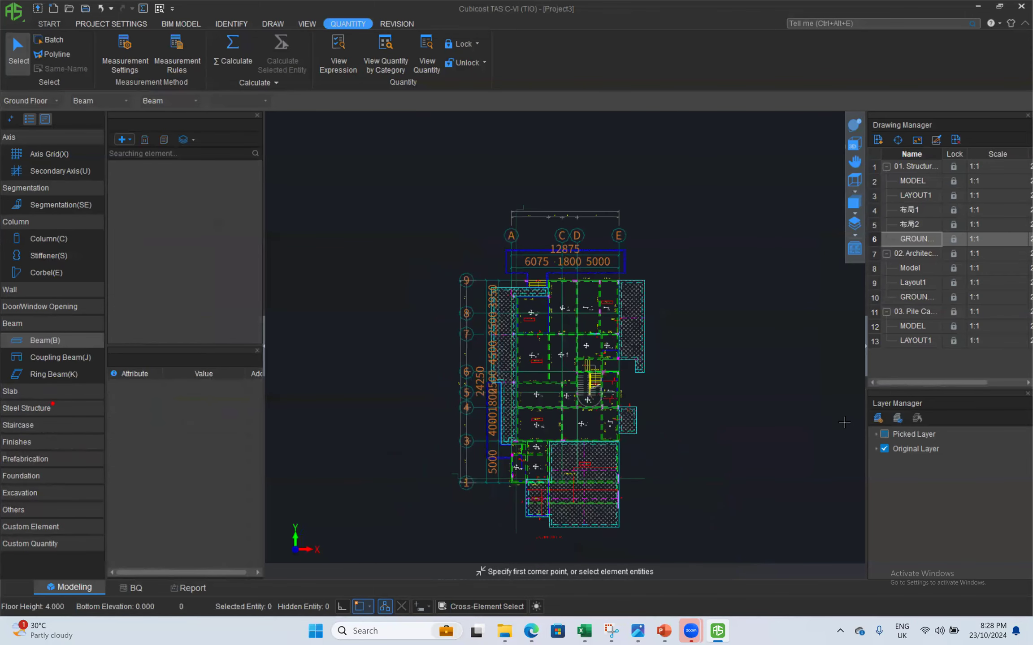
scroll(560, 311, "up", 2)
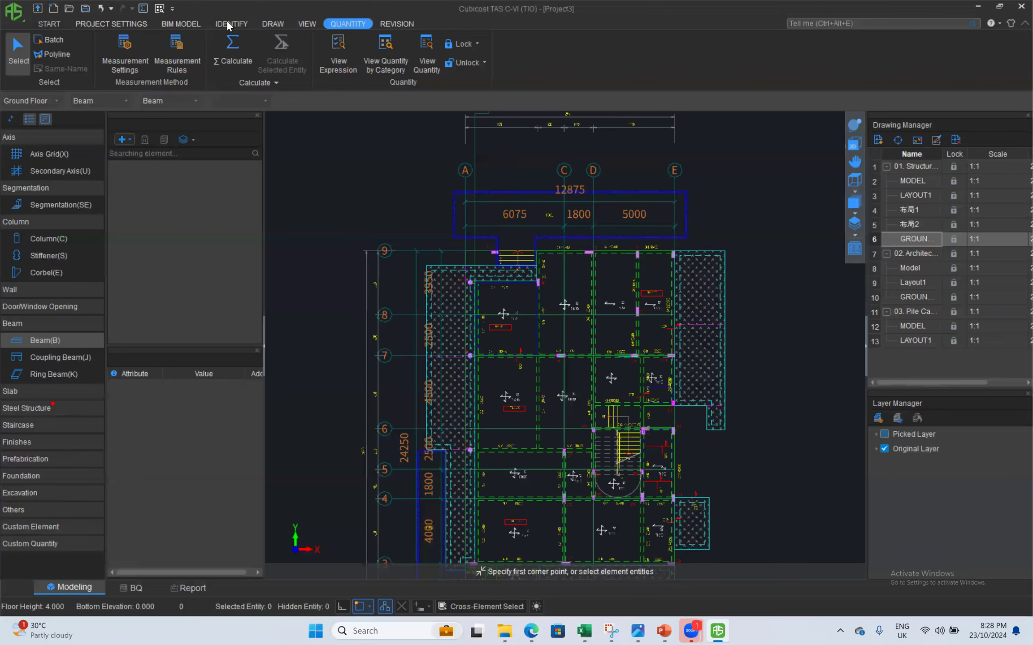
left_click(718, 53)
scroll(589, 284, "up", 2)
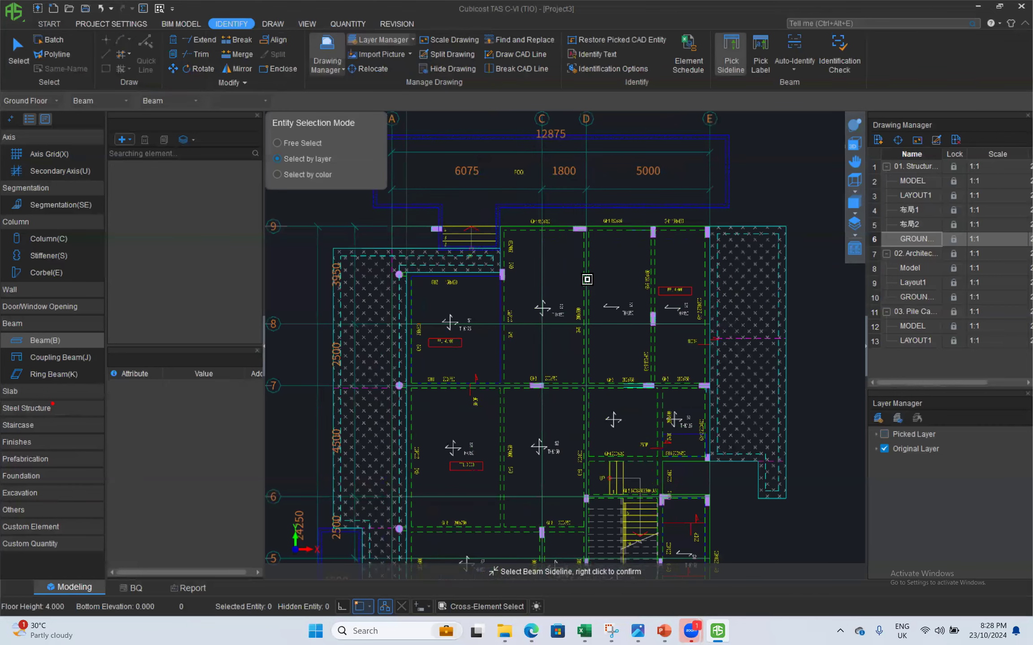
left_click(503, 398)
right_click(532, 348)
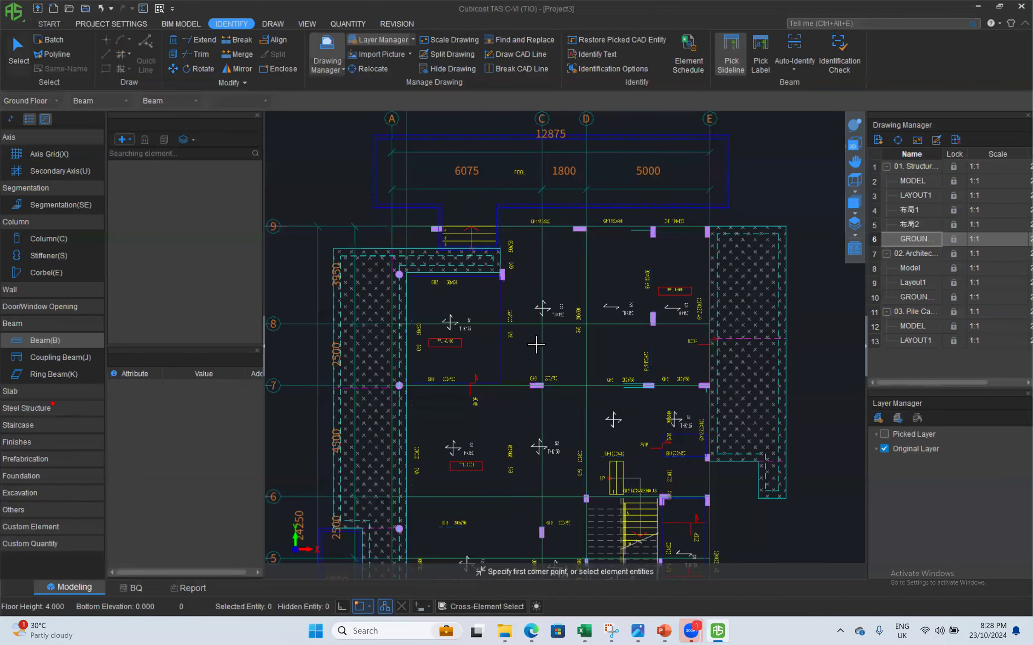
- Pick the beam labels by layer and auto-identify the ground floor beams
left_click(510, 311)
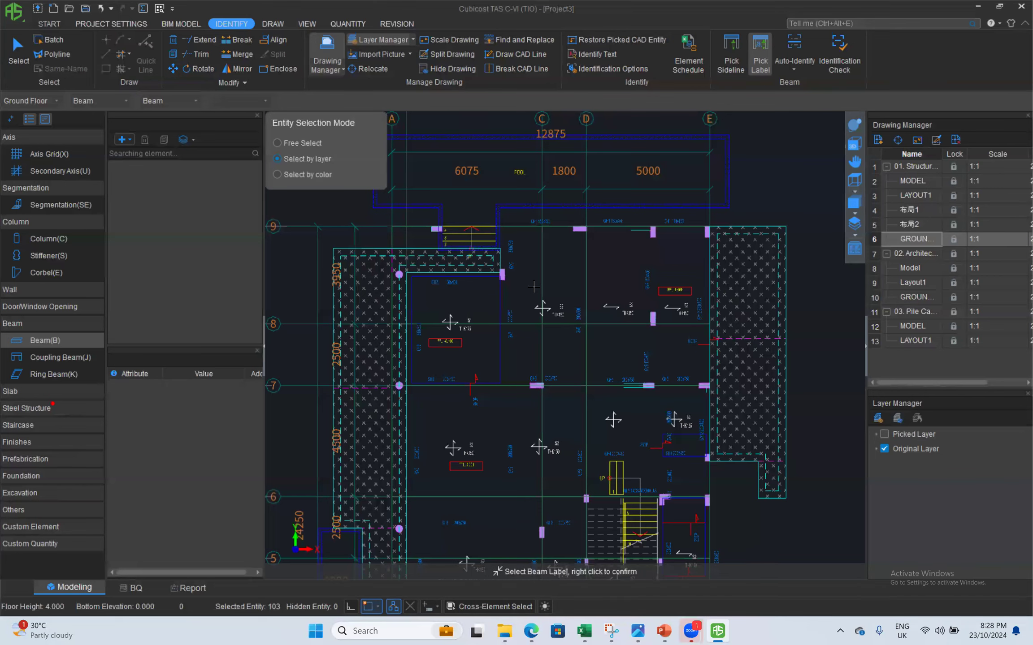
left_click(784, 42)
left_click(538, 359)
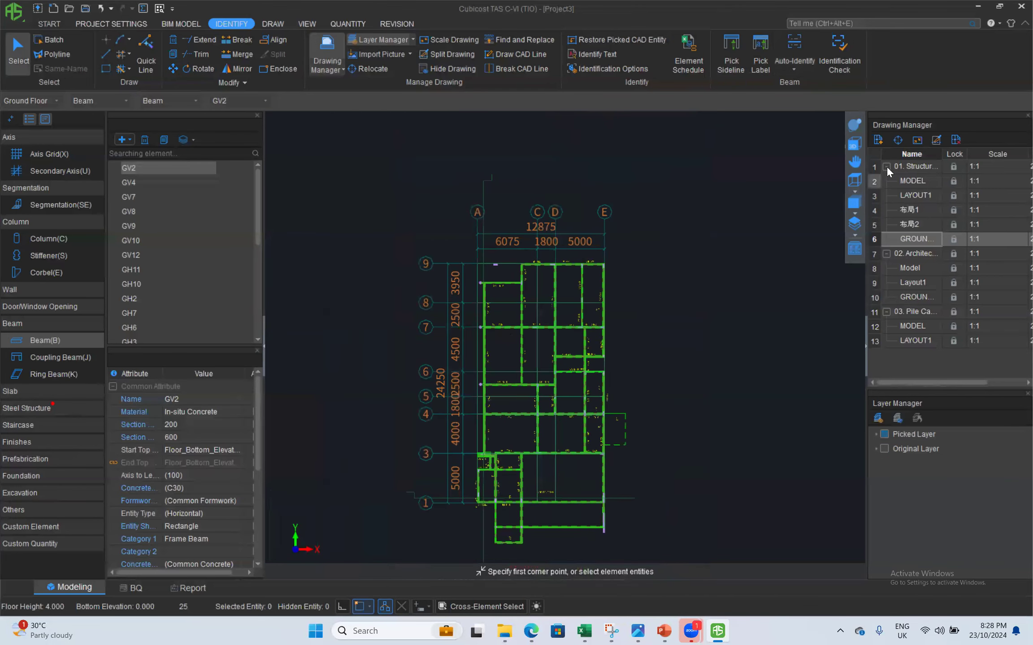
- Examine the identified beams in 3D and return to the 2D plan view
left_click(858, 123)
left_click_drag(572, 350, 687, 331)
left_click(855, 144)
scroll(516, 267, "up", 2)
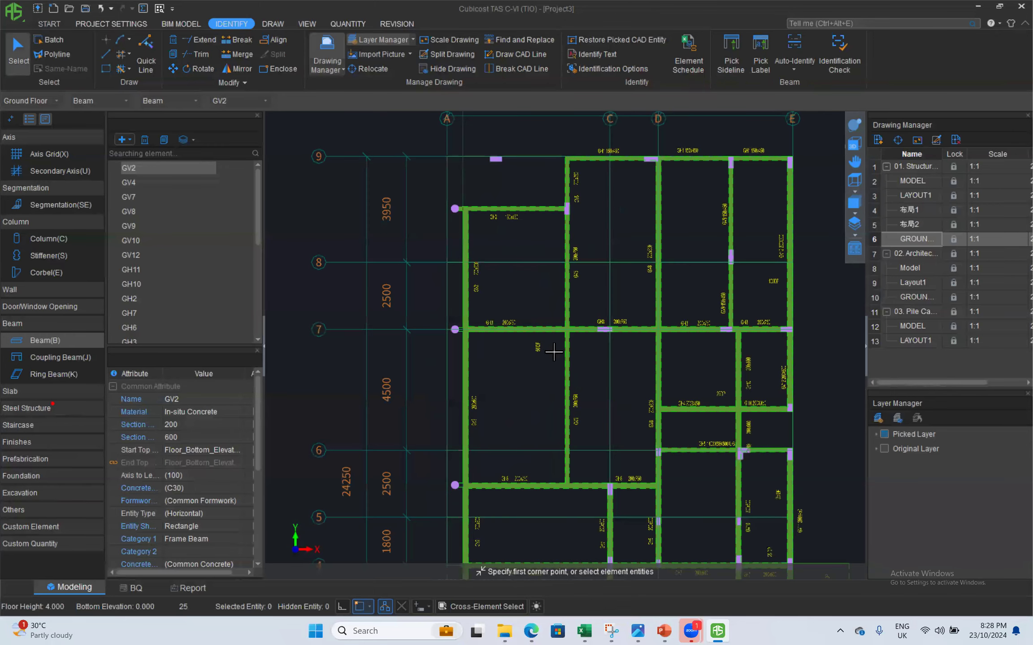
scroll(553, 415, "down", 1)
- Show the original drawing layer again, switch to the In-situ Slab element and pick the slab labels by layer
left_click(884, 448)
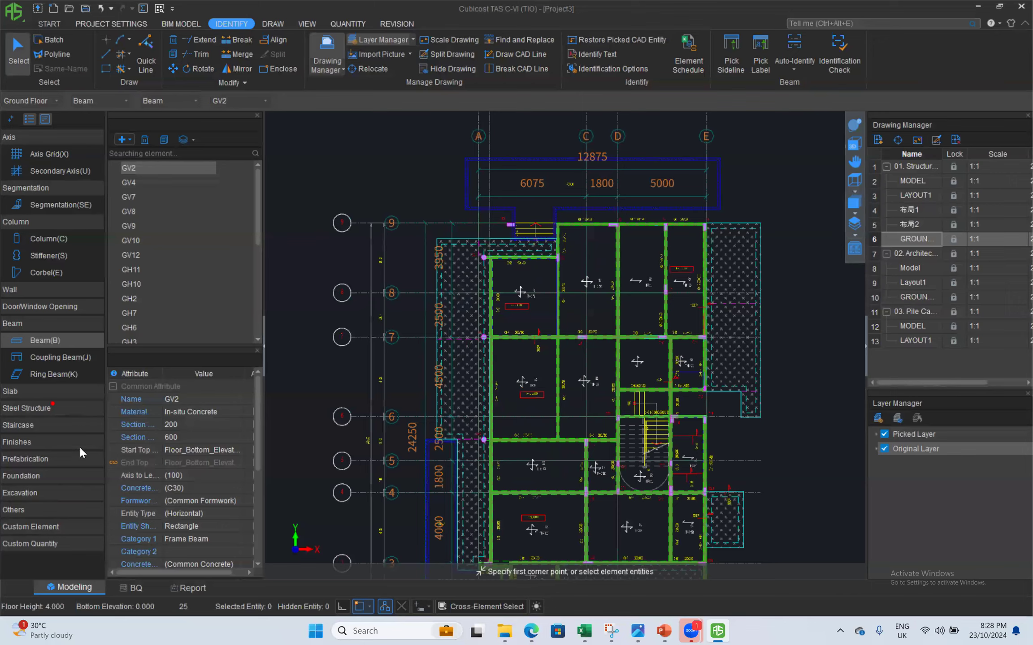
left_click(20, 392)
left_click(54, 408)
scroll(435, 374, "up", 2)
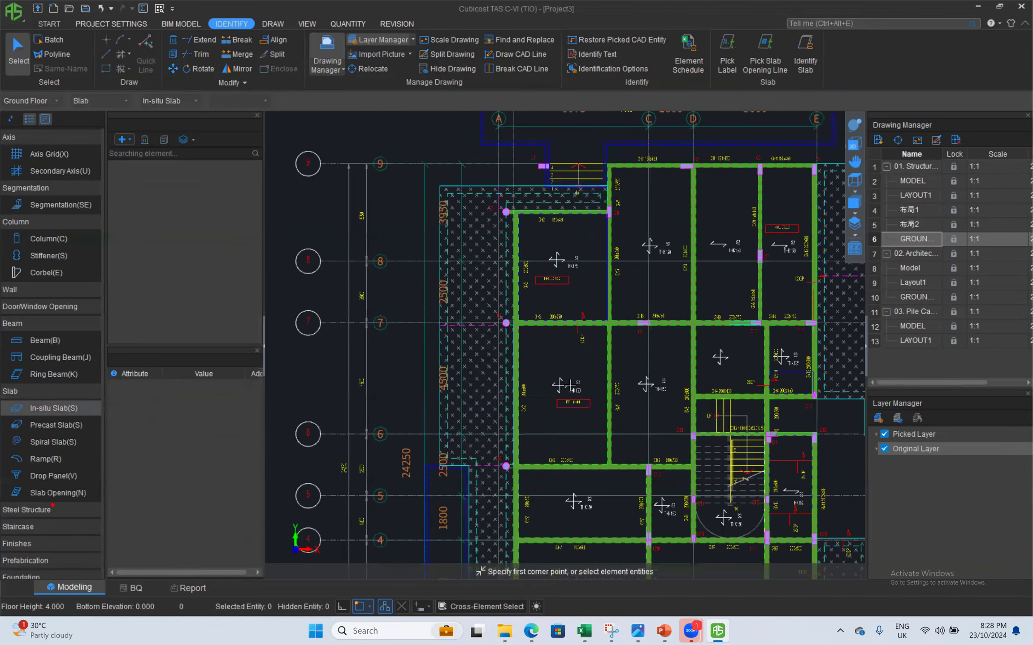
left_click(730, 63)
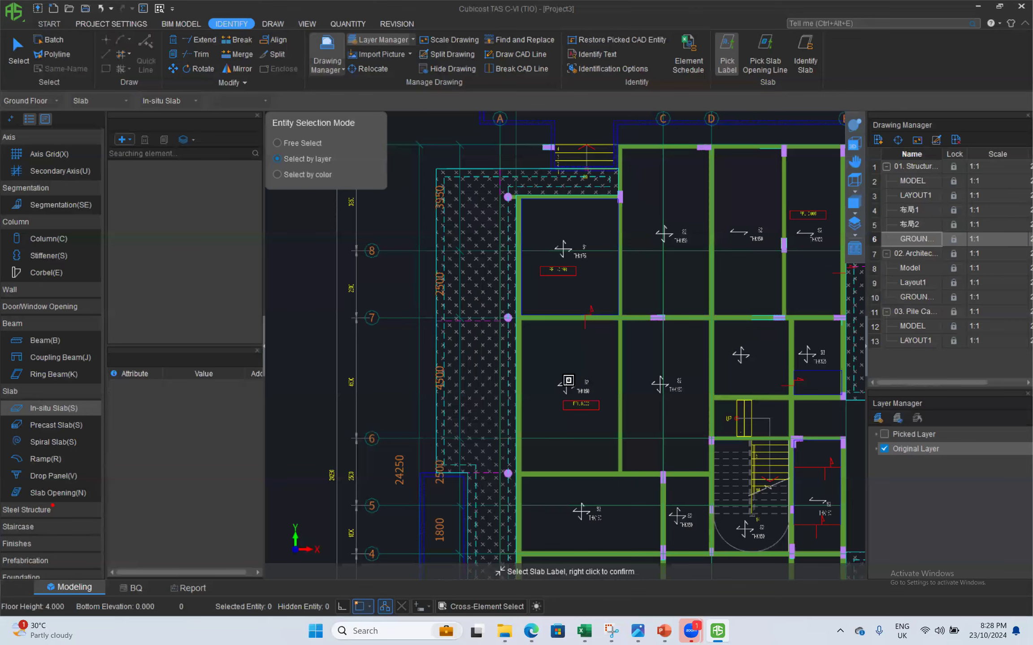
right_click(582, 332)
- Identify the in-situ slabs of the ground floor from the picked labels
left_click(803, 52)
left_click(553, 425)
left_click(559, 445)
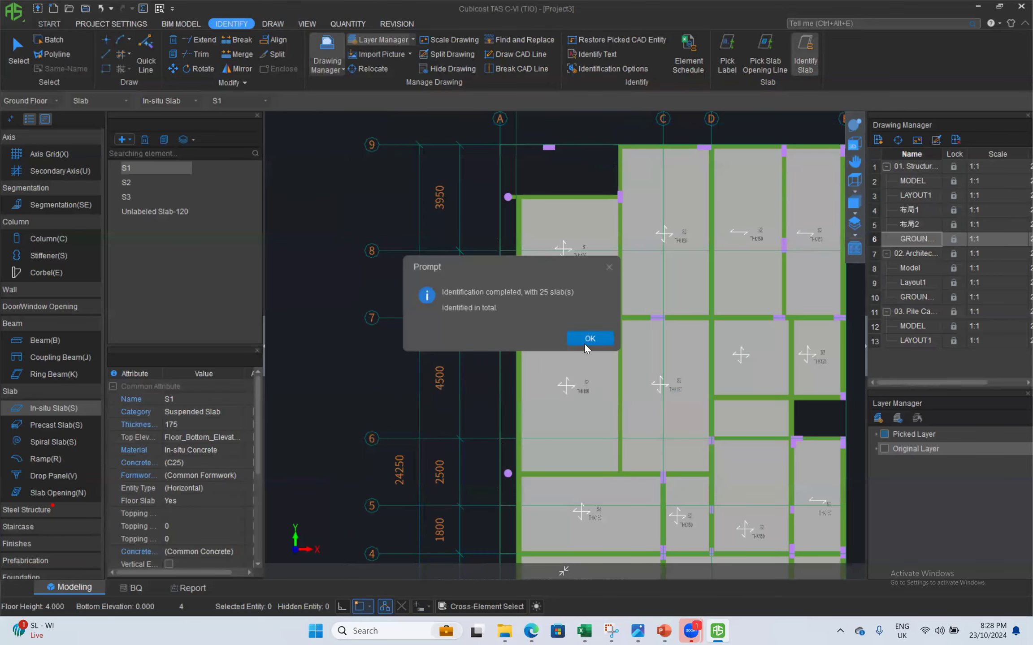
left_click(585, 343)
- Examine the identified slabs in 3D and return to the 2D plan view
scroll(508, 371, "down", 4)
left_click(856, 125)
left_click_drag(605, 424, 610, 329)
left_click(854, 145)
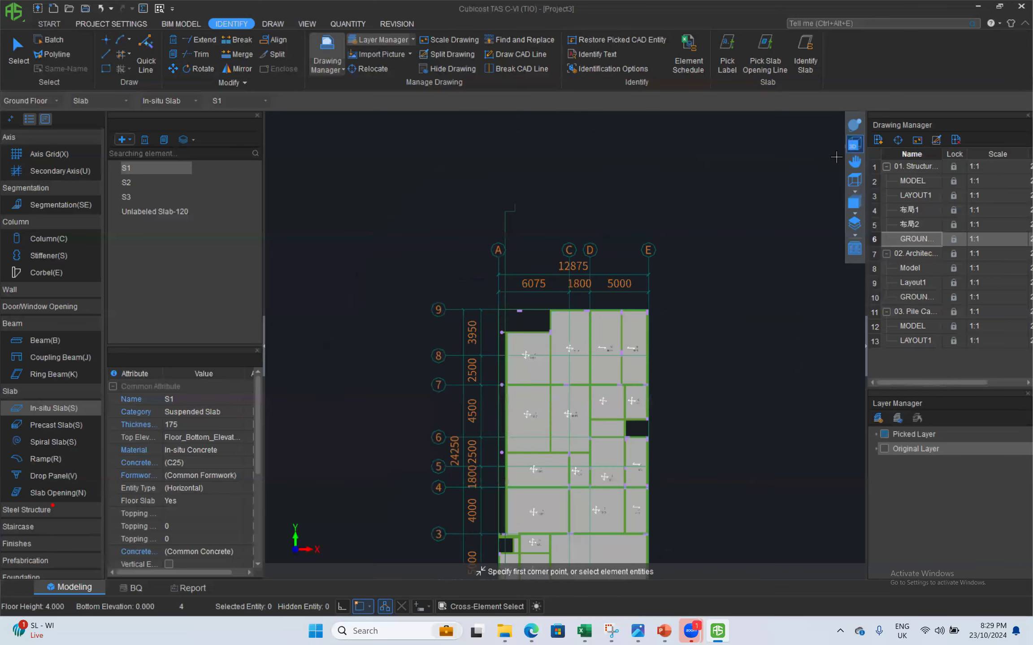
scroll(584, 168, "down", 2)
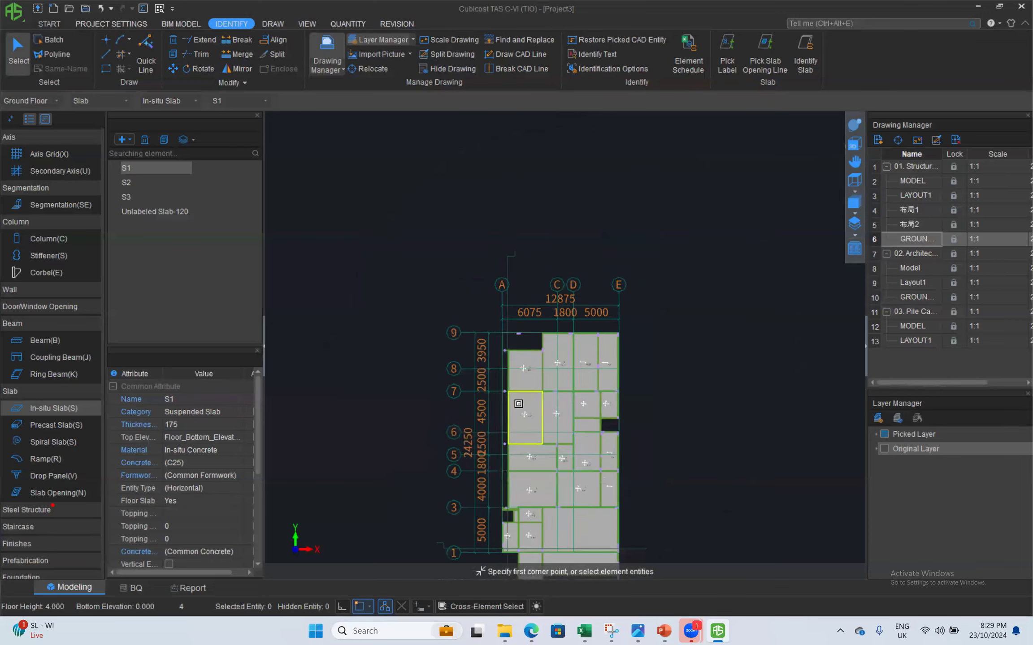
- Switch to the Wall element and open the architectural ground floor plan
left_click(27, 290)
left_click(43, 307)
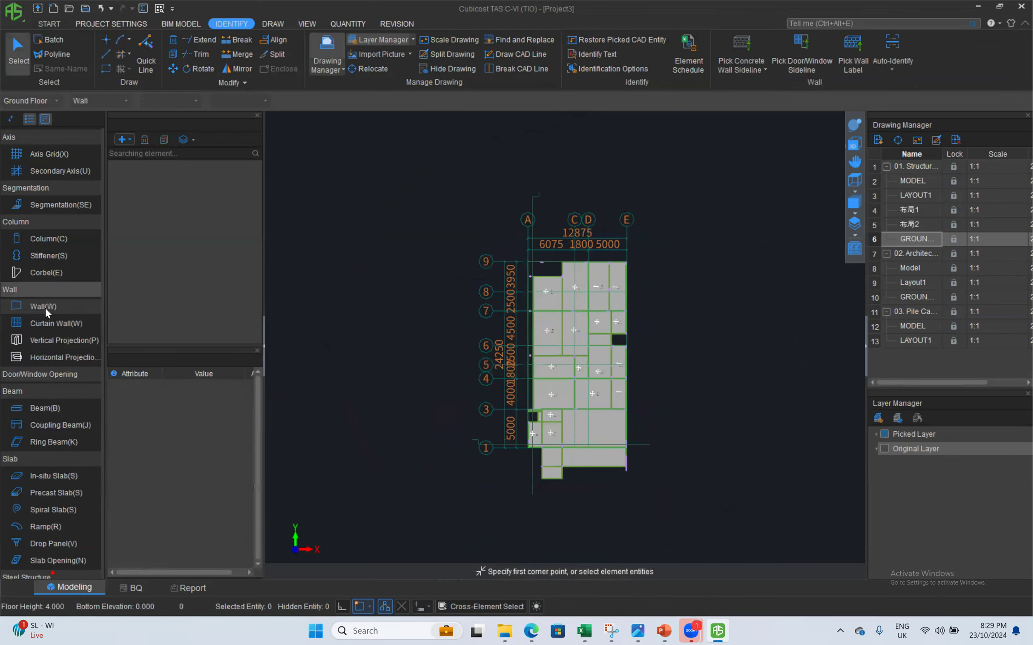
double_click(917, 297)
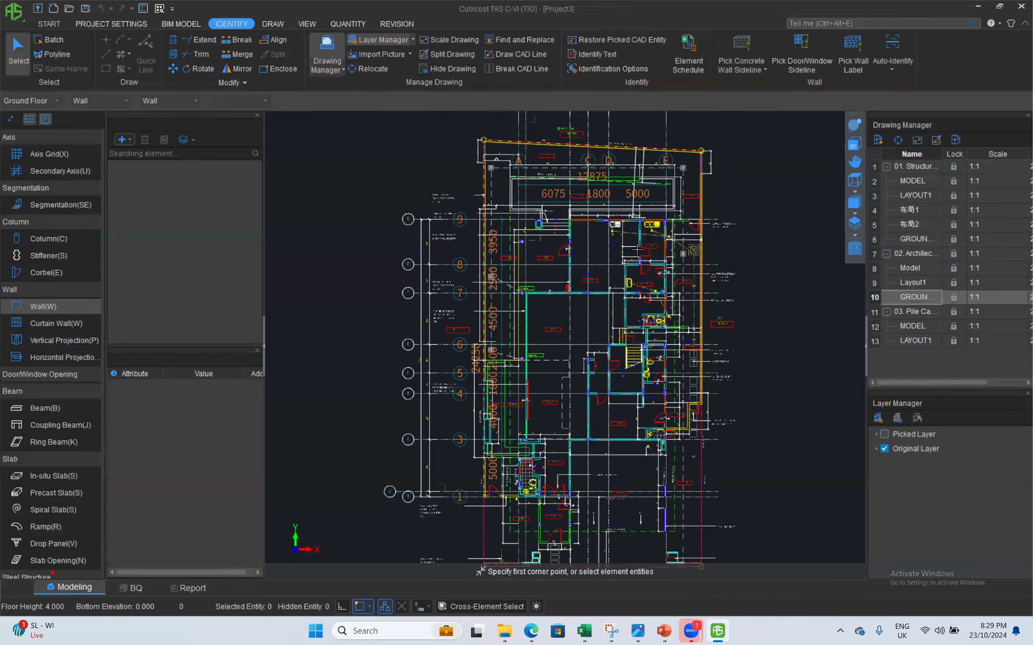
middle_click(637, 249)
middle_click(637, 249)
- Pick the masonry wall sidelines of the architectural ground floor plan by layer
left_click(765, 70)
left_click(745, 107)
scroll(560, 230, "up", 3)
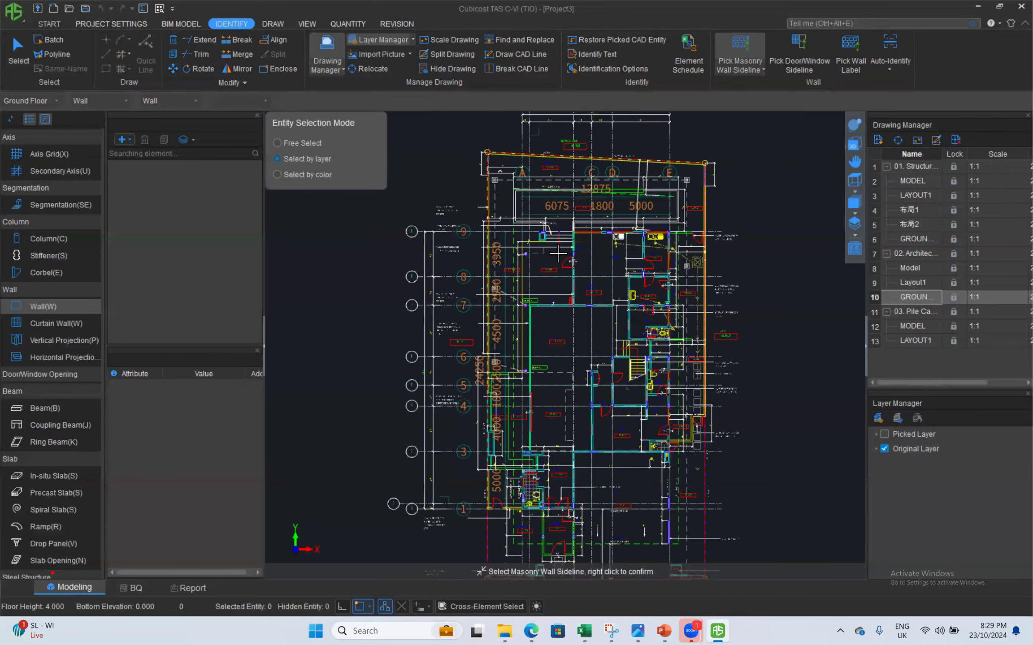
scroll(558, 382, "up", 1)
scroll(560, 336, "up", 6)
left_click(567, 324)
scroll(579, 350, "down", 3)
right_click(618, 292)
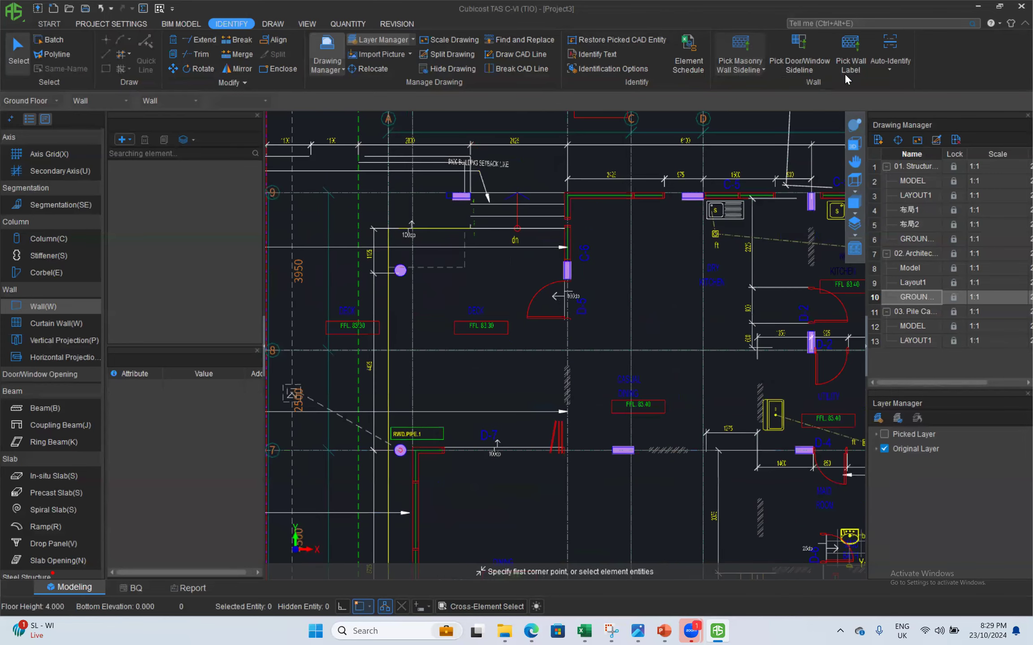
- Pick the door and window sidelines of the architectural ground floor plan by layer
left_click(799, 52)
left_click(548, 284)
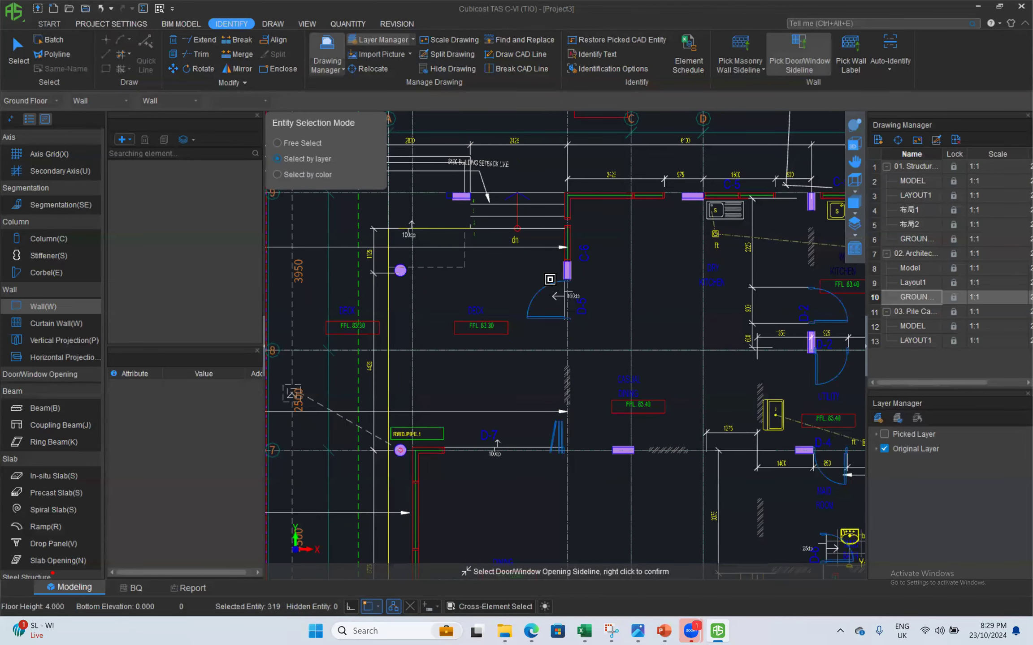
scroll(575, 227, "up", 4)
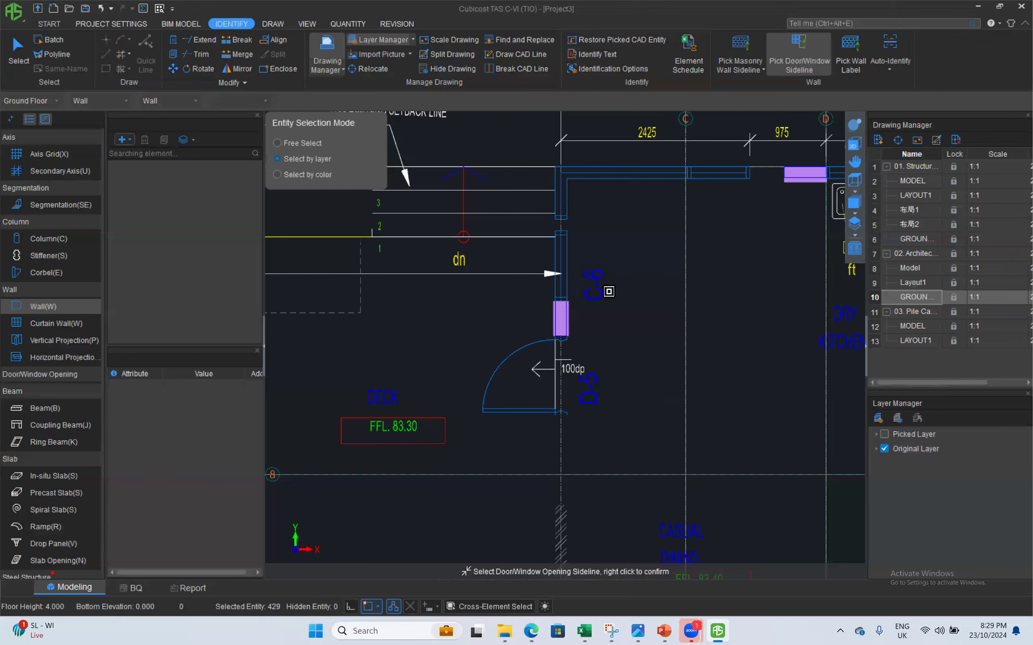
right_click(568, 206)
- Auto-identify the masonry walls, continuing past the suggestion to draw columns first
left_click(890, 53)
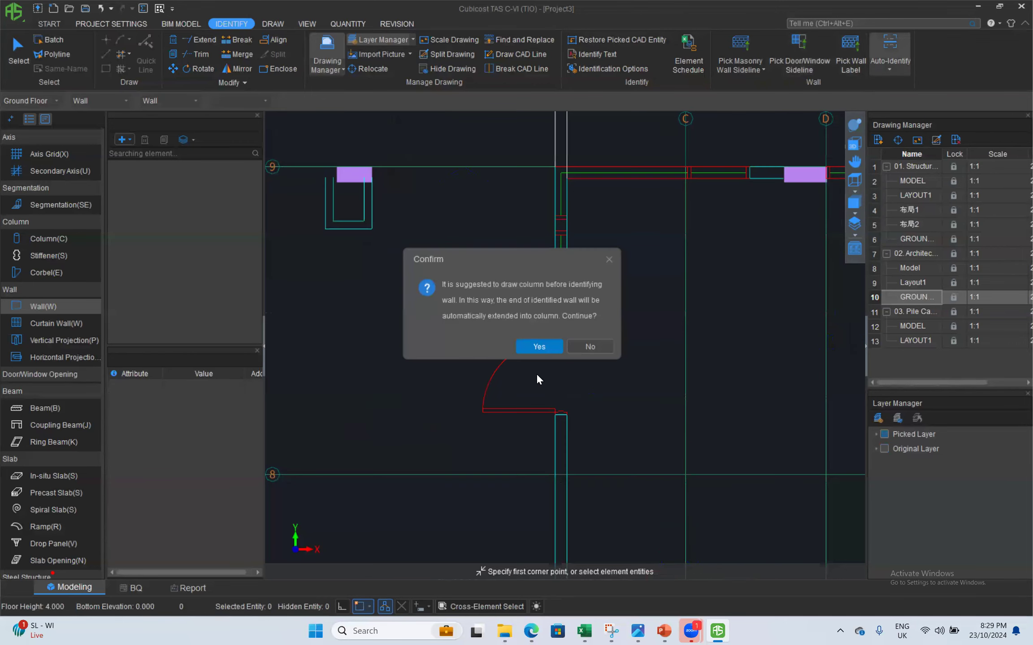
left_click(538, 346)
scroll(535, 334, "down", 8)
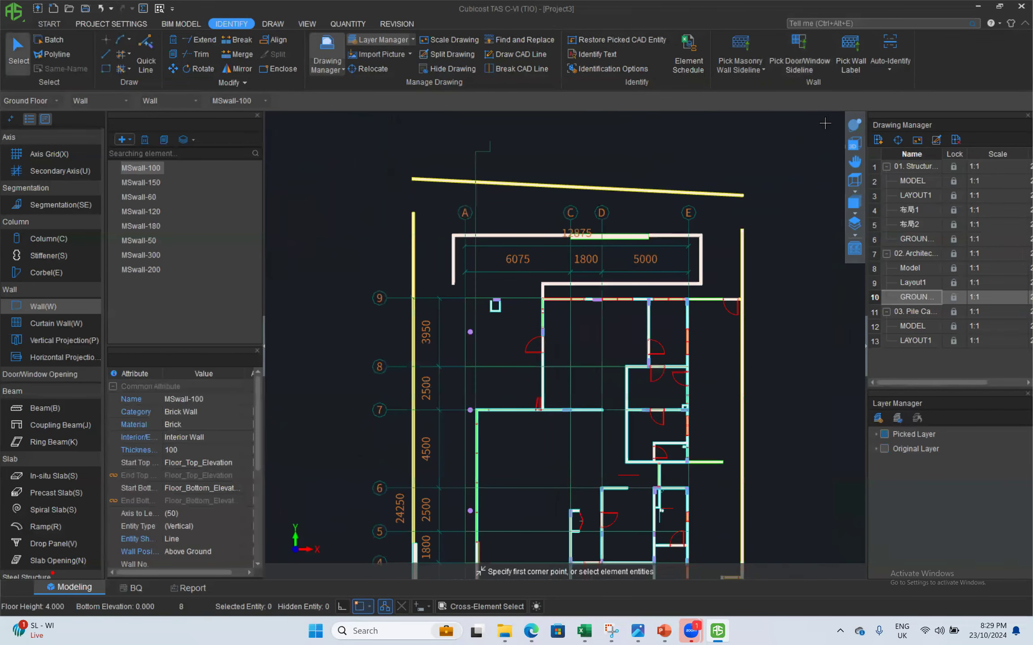
- Examine the identified masonry walls in 3D and return to the 2D plan view
left_click(854, 126)
left_click_drag(466, 390, 782, 194)
left_click(855, 143)
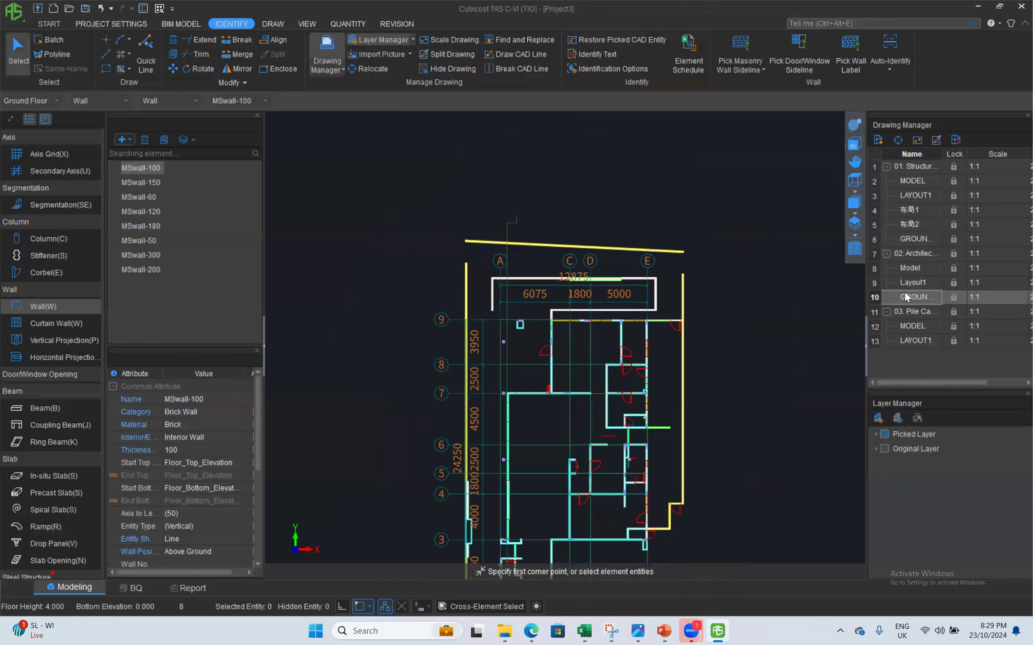
- Show the original drawing layer again, switch to the Door element and open the complete 02 architectural drawing
left_click(884, 448)
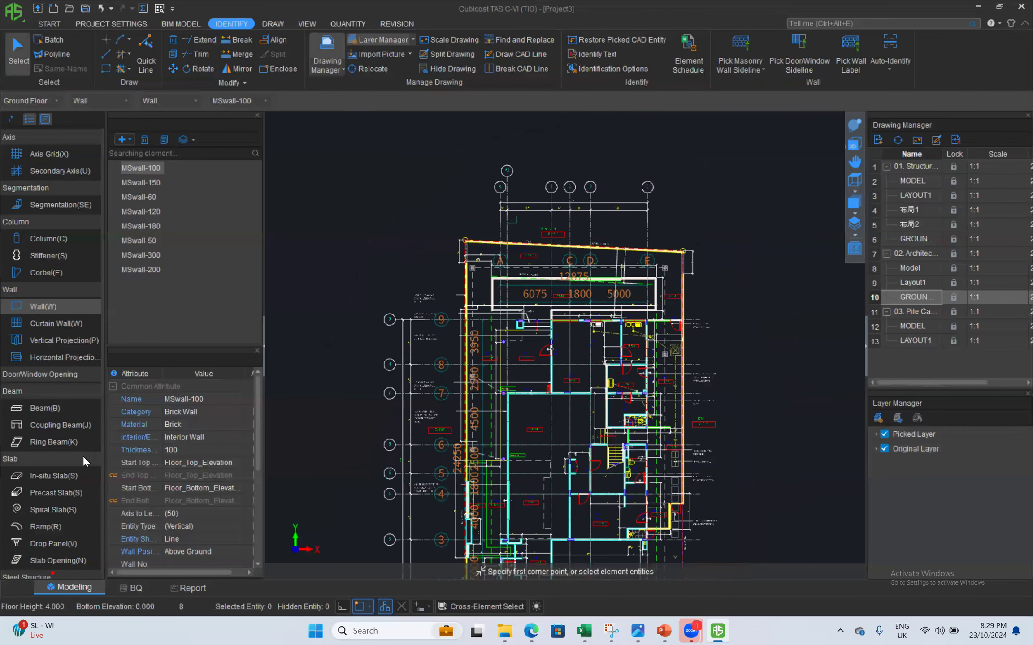
left_click(38, 373)
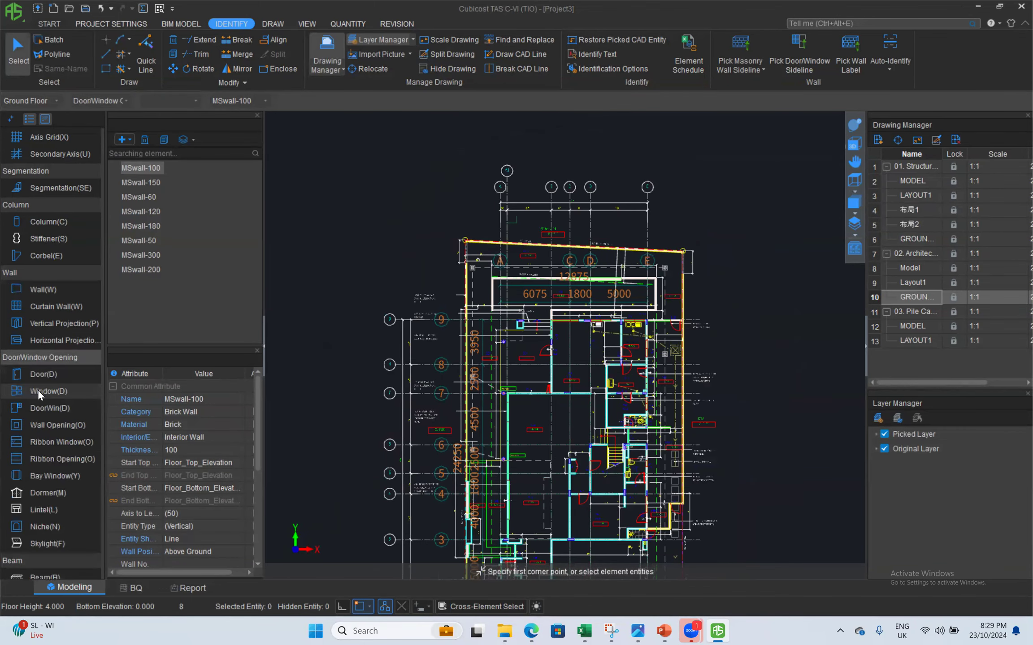
double_click(906, 252)
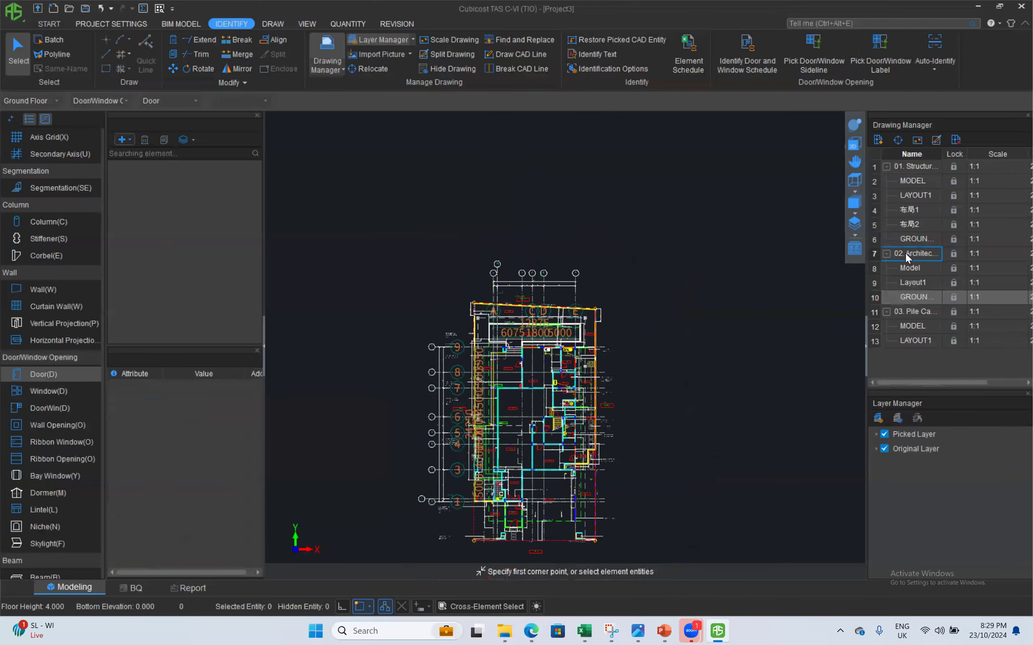
- Identify the door and window schedule table in the architectural drawing to create the door and window elements
scroll(523, 342, "down", 1)
scroll(344, 433, "down", 2)
middle_click_drag(344, 433, 455, 372)
scroll(432, 342, "up", 5)
scroll(422, 332, "up", 2)
left_click(748, 55)
scroll(536, 254, "up", 1)
middle_click_drag(442, 299, 444, 302)
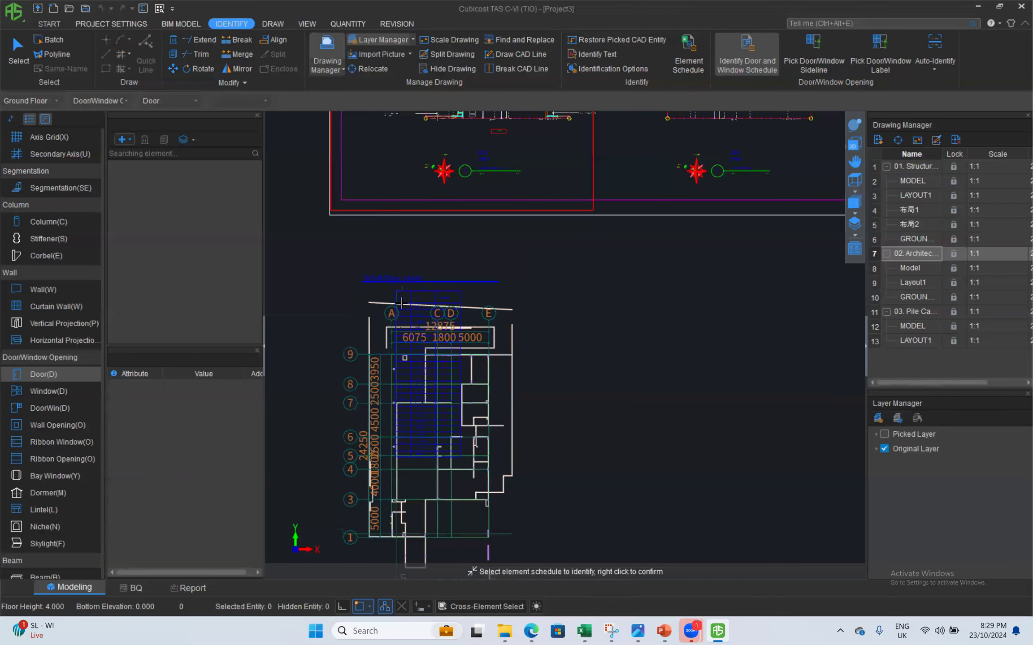
left_click_drag(389, 297, 442, 468)
right_click(644, 380)
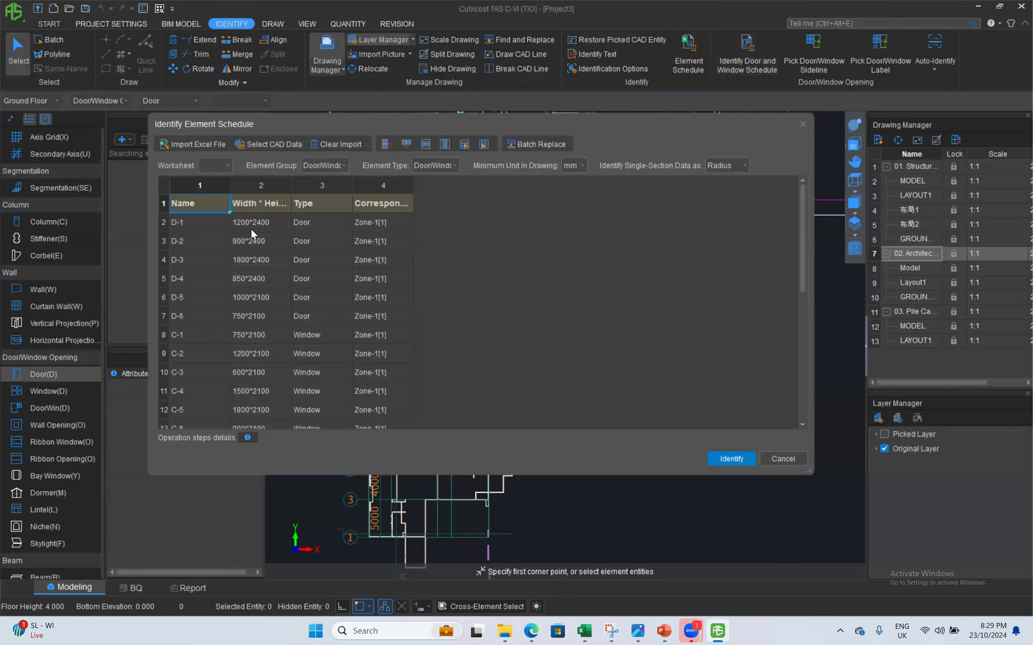
left_click(731, 457)
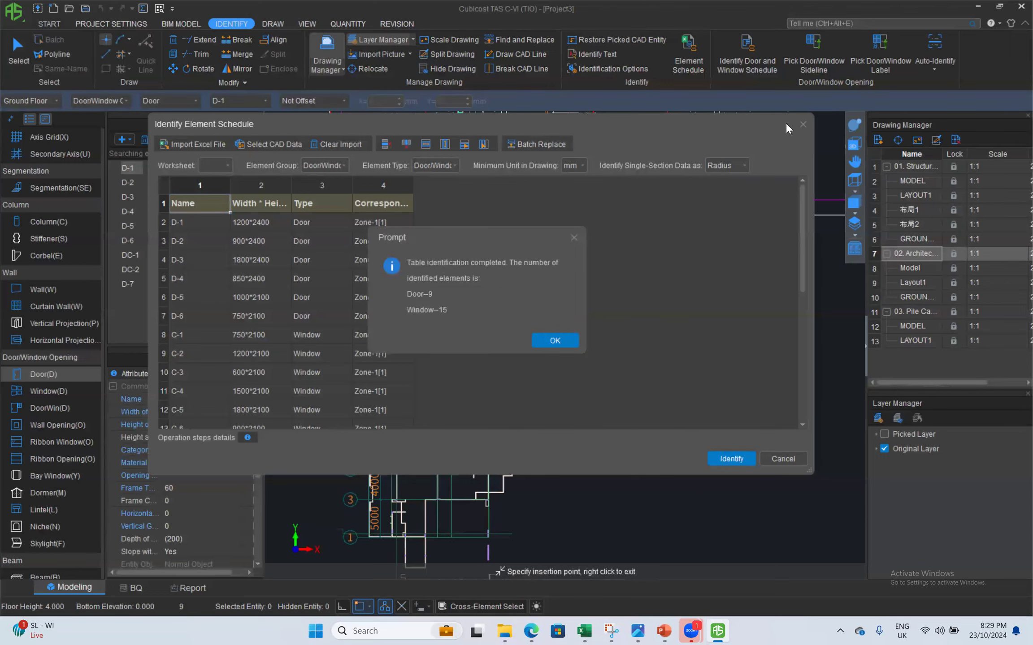
left_click(555, 340)
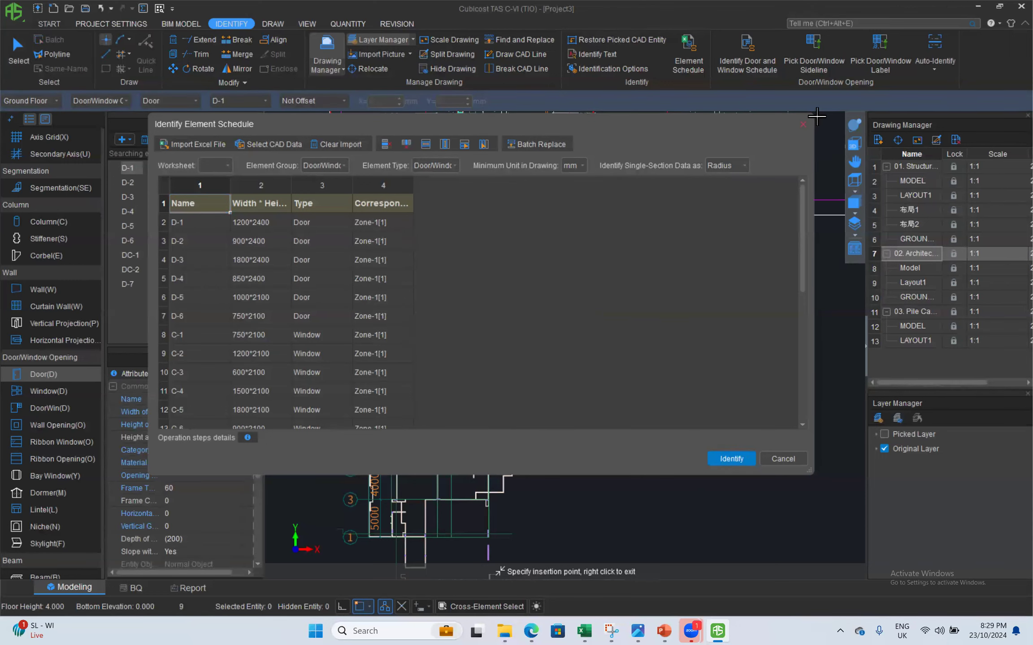
- Cancel the element schedule identification and display the ground floor drawing of the architectural set
left_click(802, 124)
double_click(909, 298)
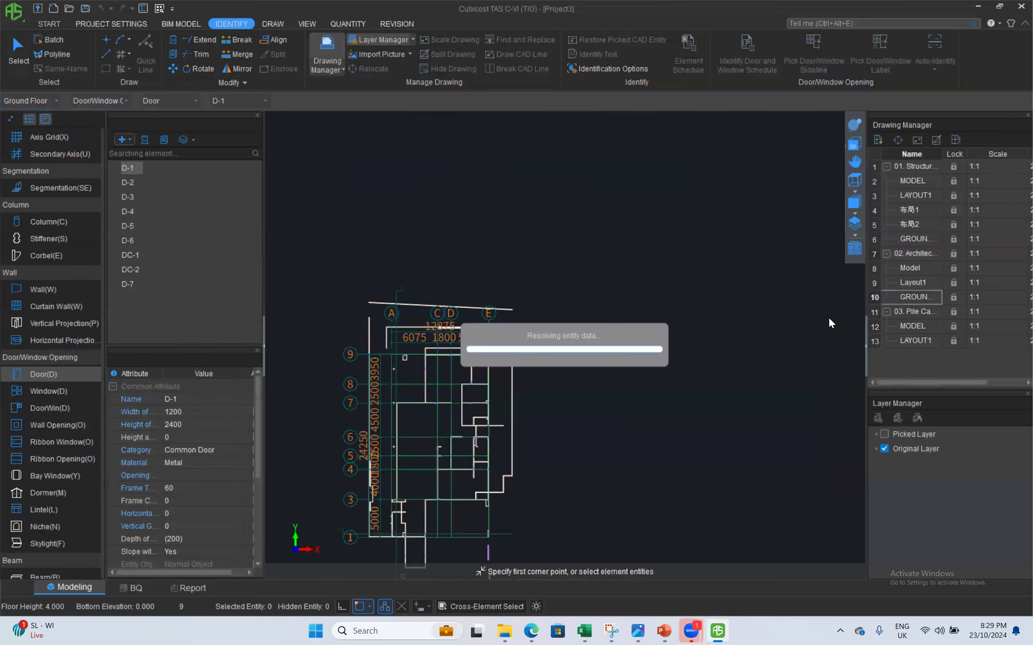
scroll(600, 204, "up", 5)
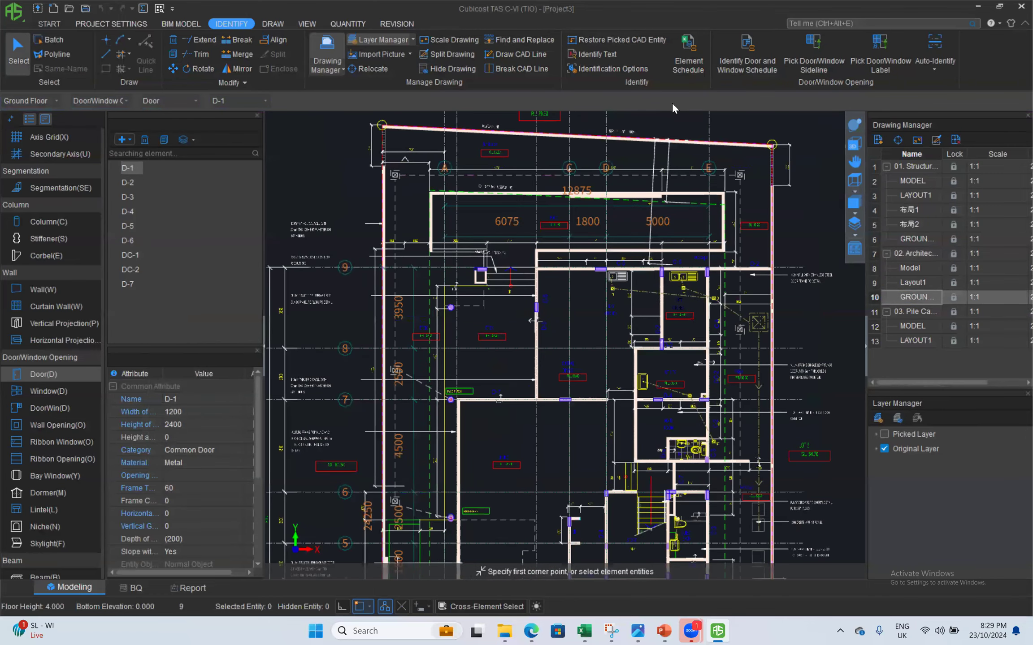
- Pick the door and window label layer using Select by layer, and auto-identify the door and window openings
left_click(877, 50)
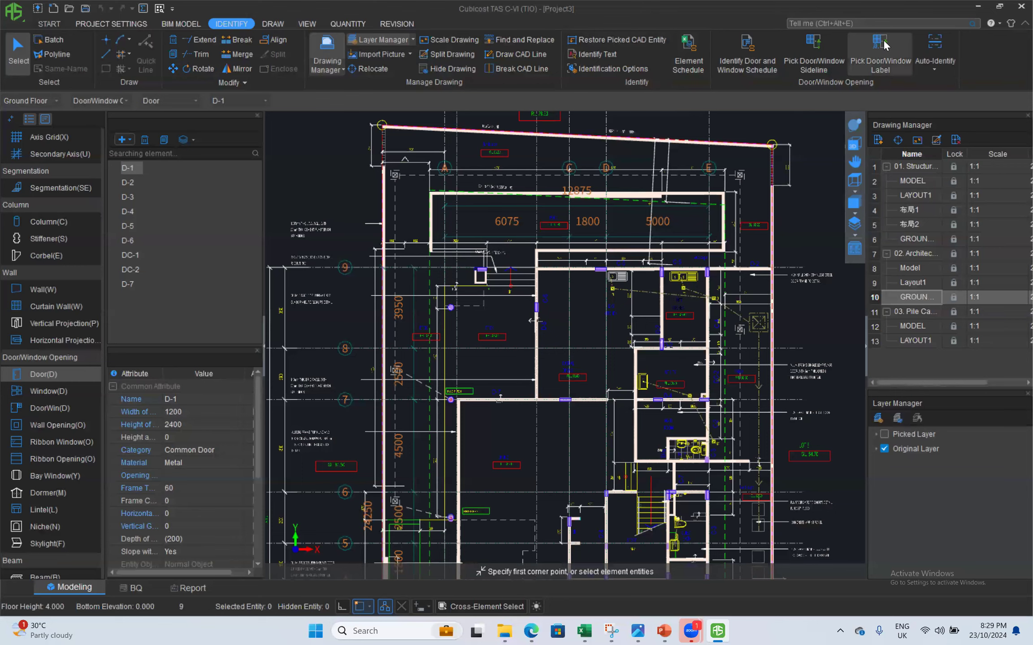
scroll(603, 256, "up", 3)
scroll(649, 261, "up", 3)
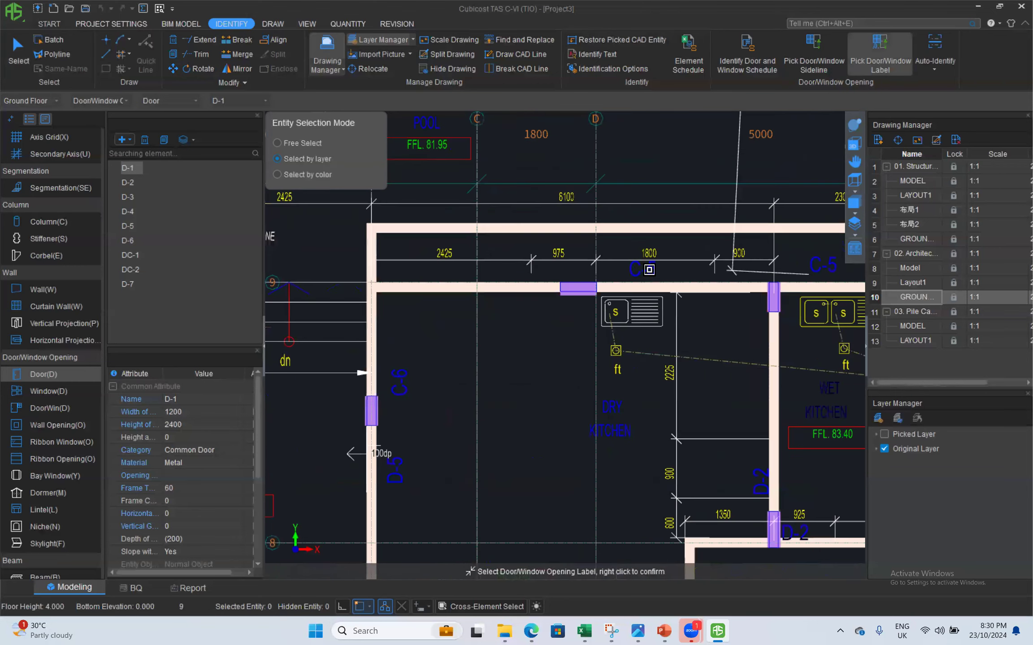
key("Escape")
left_click(947, 40)
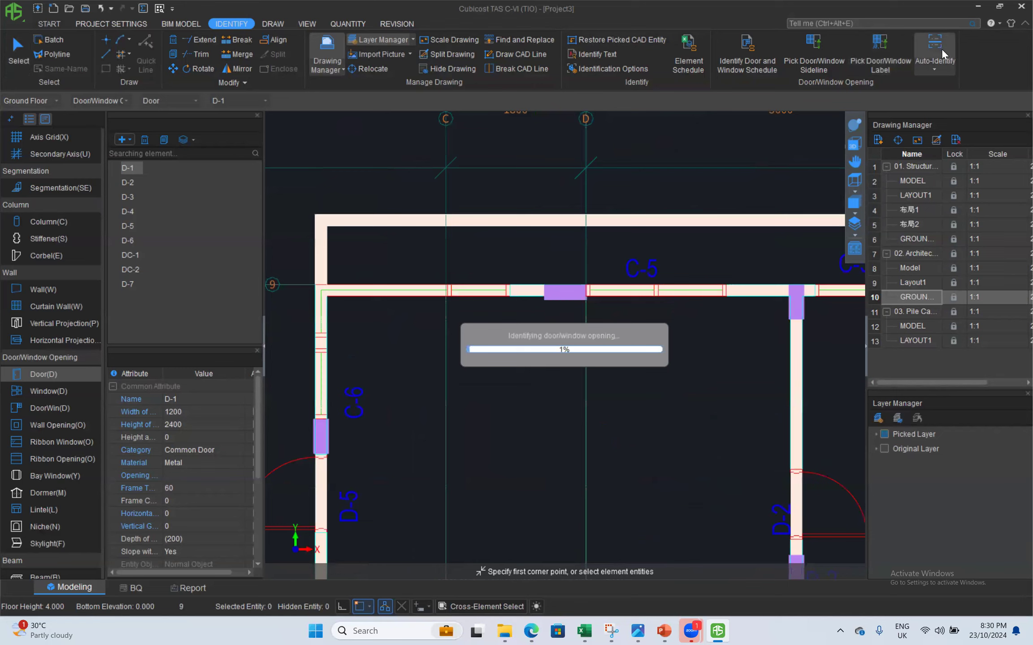
left_click(600, 340)
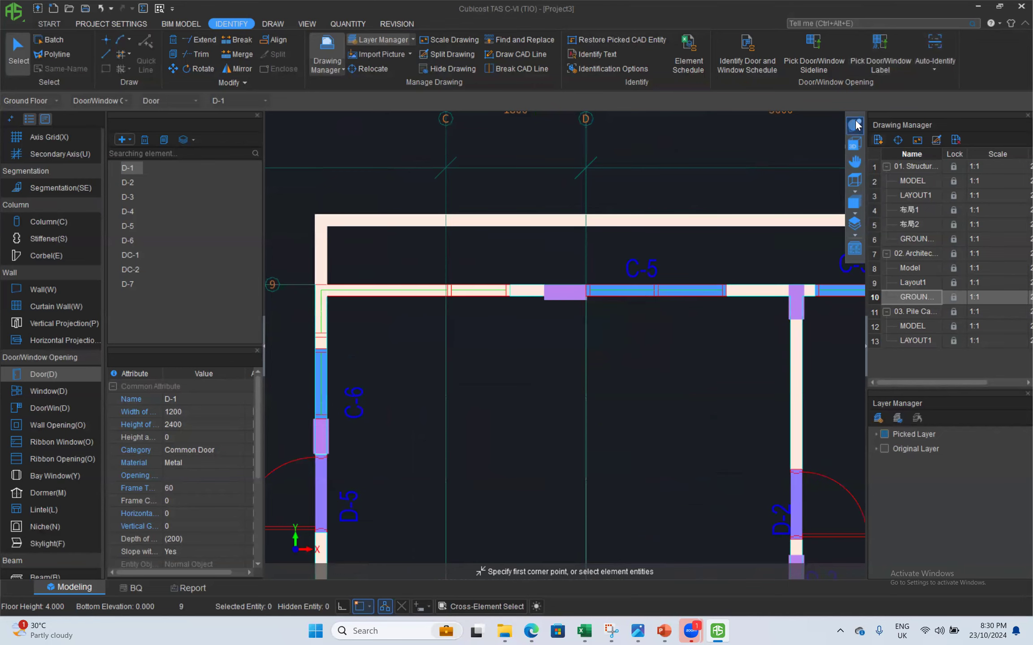
- Create a new lintel element and set its section height to 200 mm
left_click(854, 144)
left_click_drag(627, 396, 633, 300)
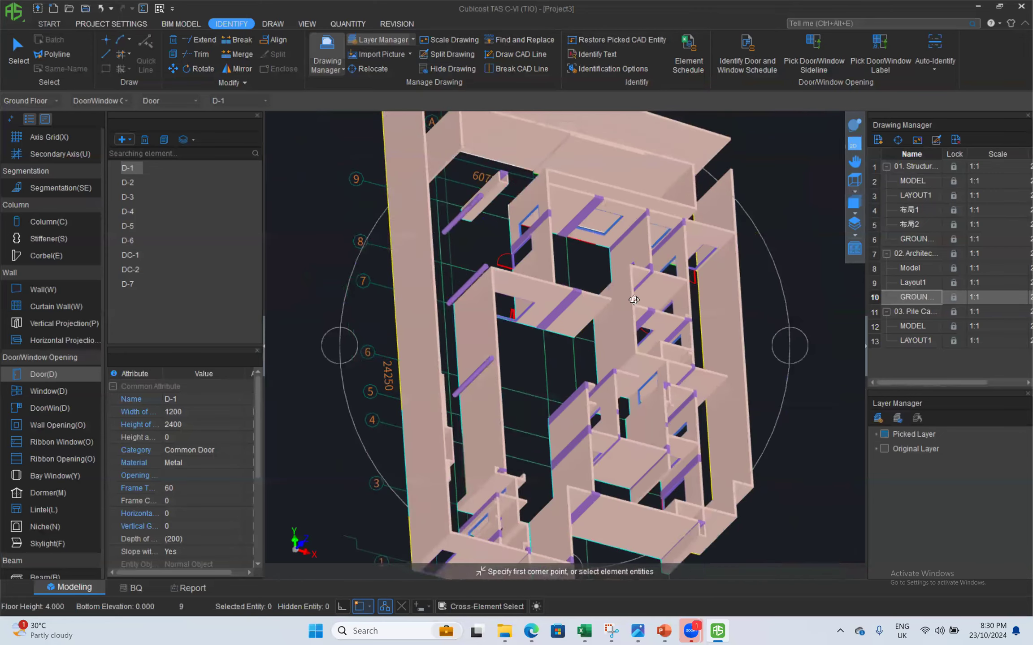
scroll(653, 295, "down", 2)
left_click(855, 150)
scroll(623, 315, "down", 4)
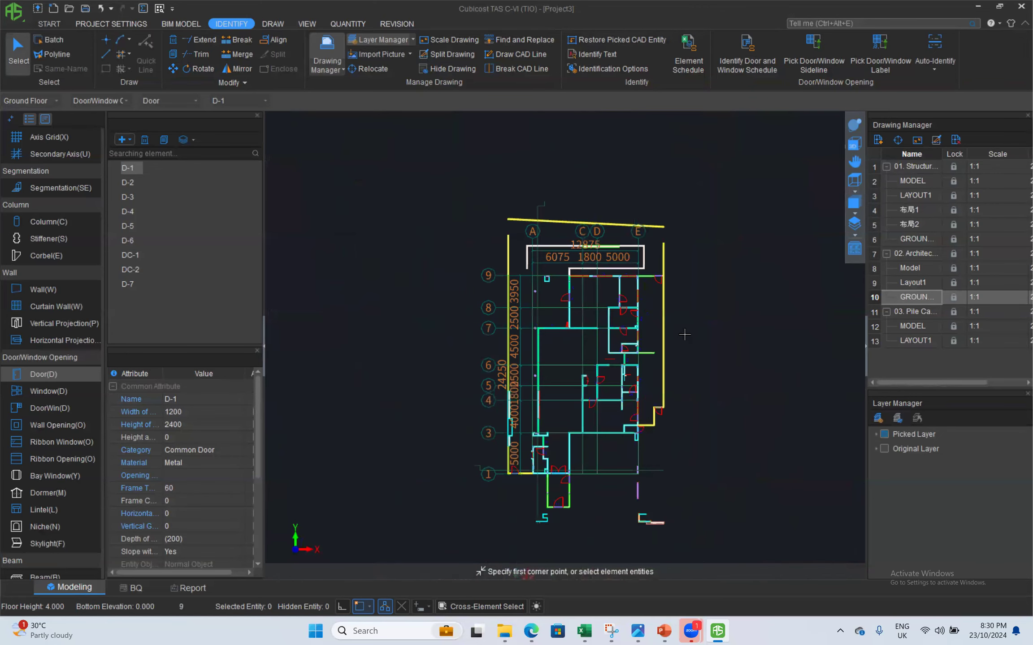
left_click(55, 513)
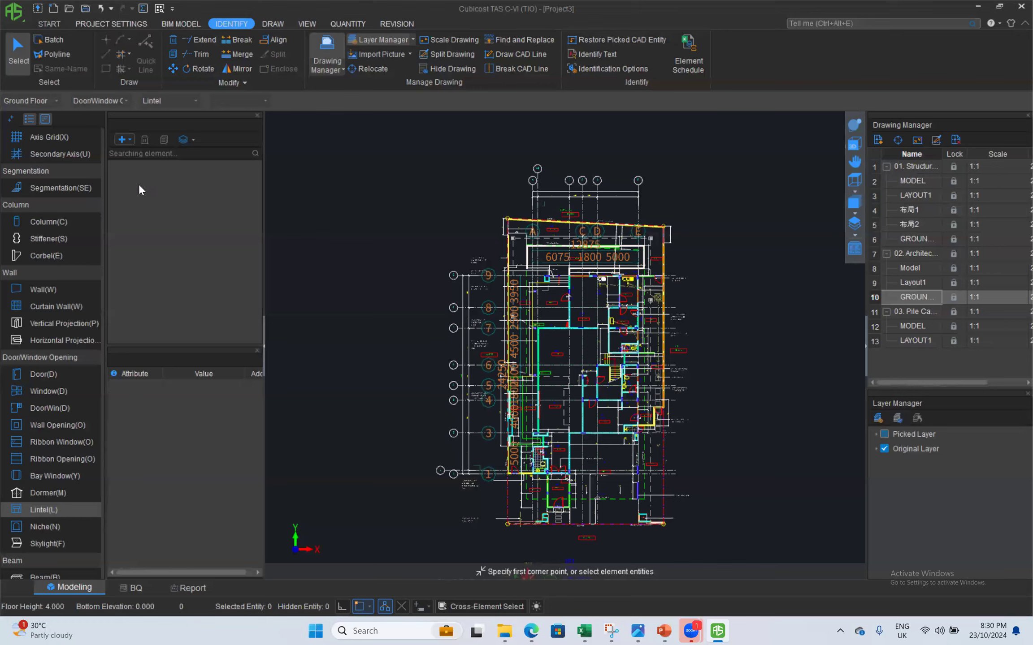
left_click(124, 140)
left_click(181, 436)
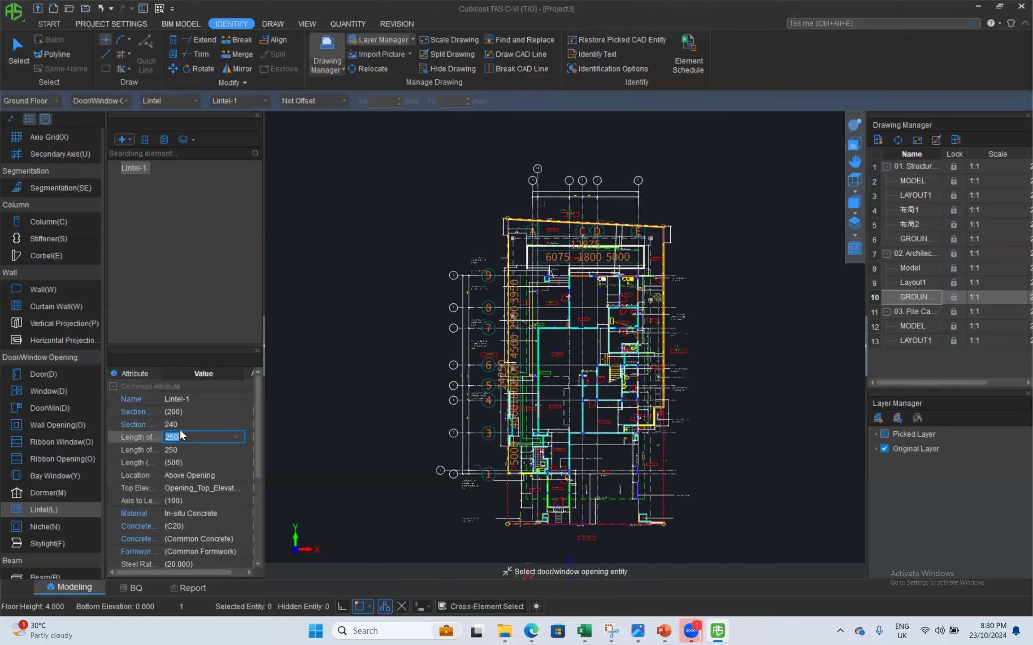
left_click(184, 424)
type("200")
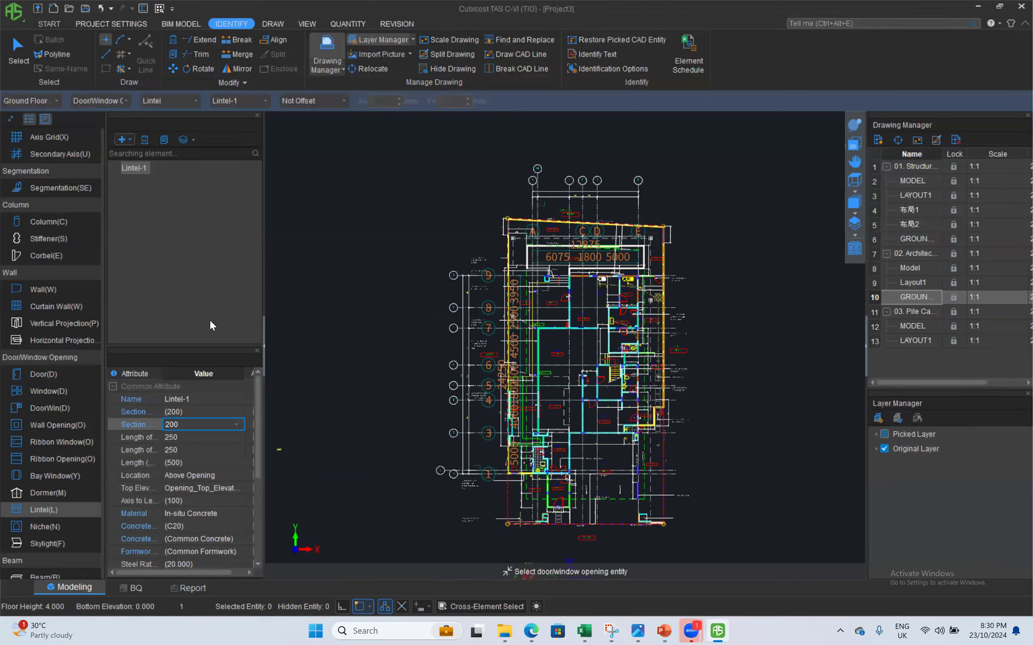
- Place Lintel-1 on all door and window openings within the entire ground floor plan
left_click(129, 69)
left_click(151, 84)
mouse_move(444, 173)
left_mouse_down()
mouse_move(462, 218)
mouse_move(684, 564)
mouse_move(703, 556)
left_mouse_up()
right_click(772, 417)
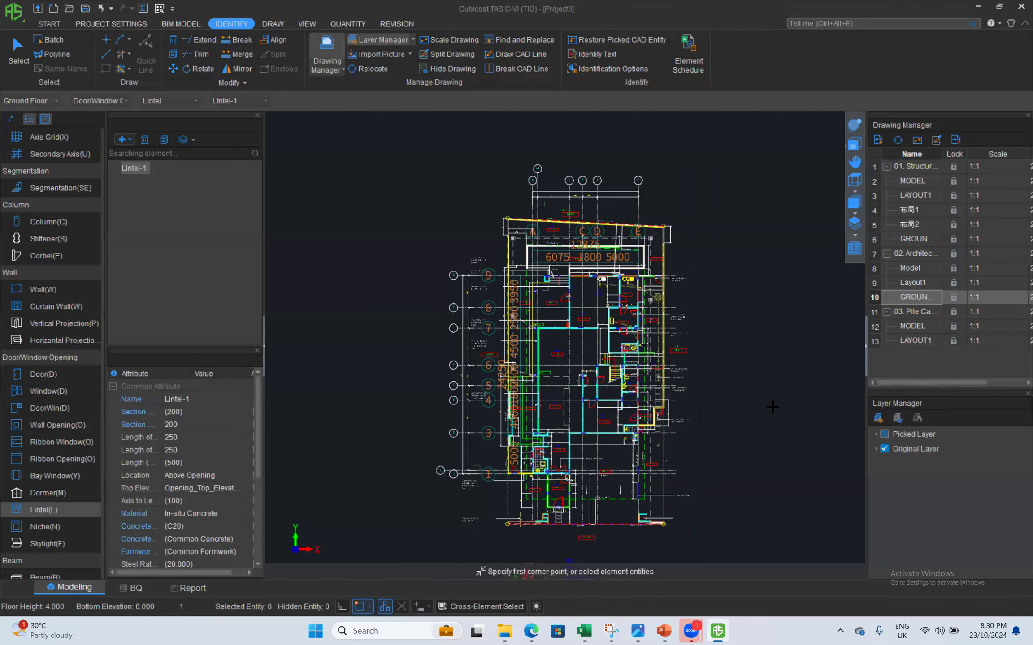
- Run the summary quantity calculation for the model
left_click(854, 126)
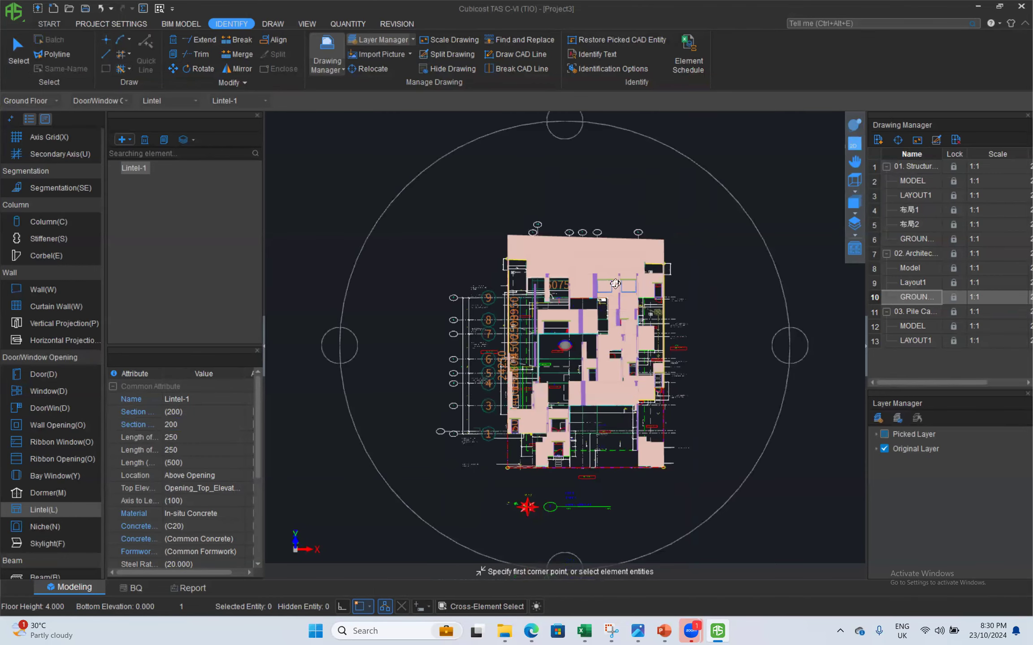
scroll(632, 282, "up", 5)
left_click_drag(632, 281, 601, 331)
scroll(596, 231, "down", 6)
scroll(625, 370, "down", 4)
scroll(601, 331, "up", 1)
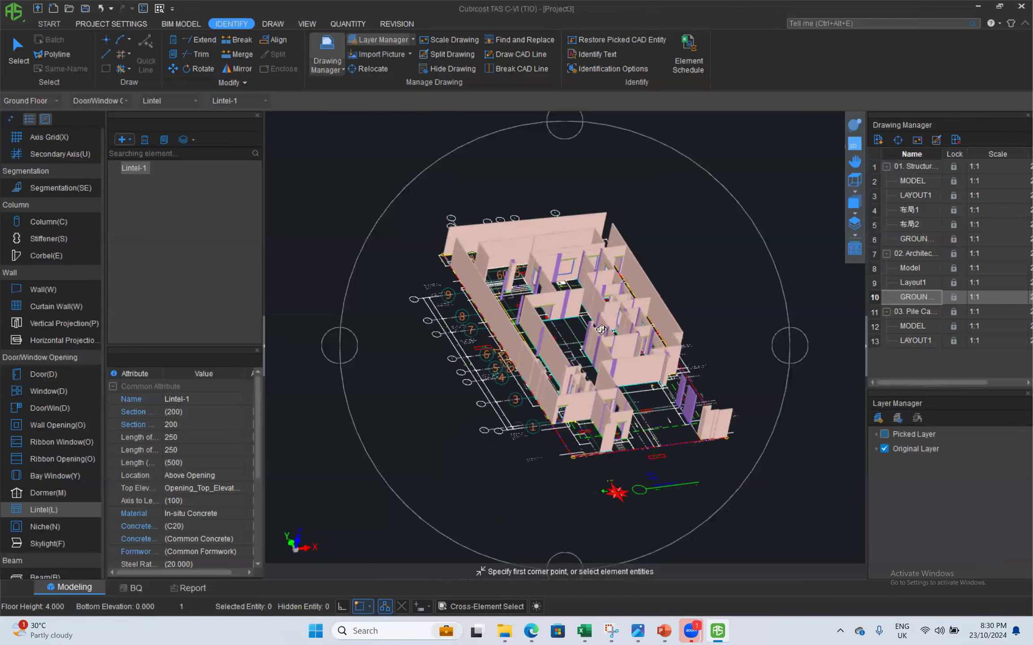
left_click(348, 23)
left_click(233, 53)
left_click(545, 398)
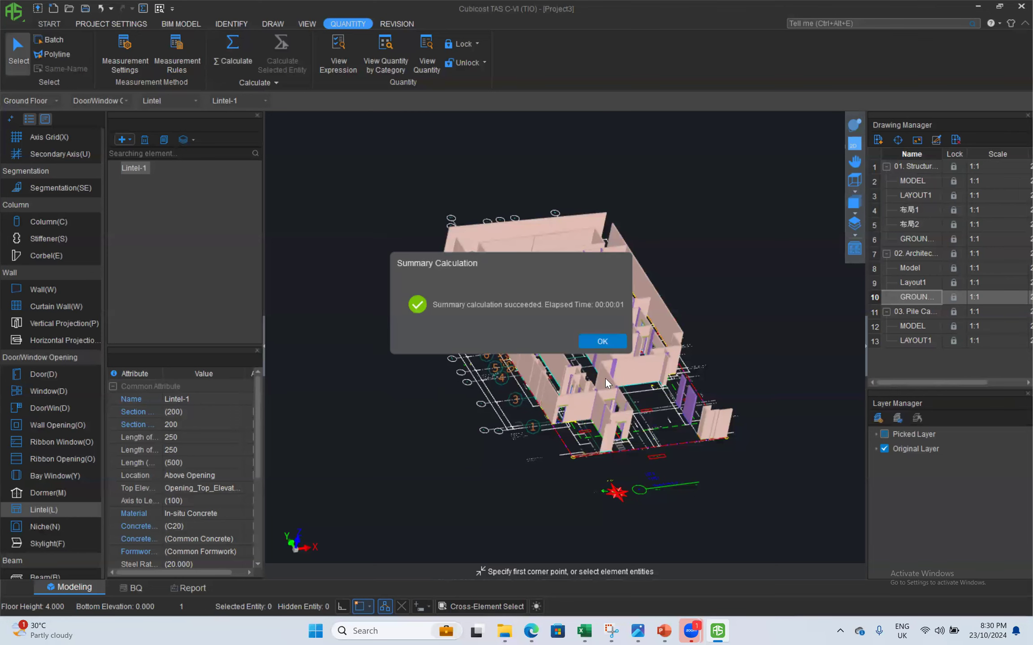
left_click(604, 342)
- Examine the ground floor model in plan and 3D, and look through the remaining element categories
scroll(592, 345, "down", 2)
scroll(593, 345, "up", 5)
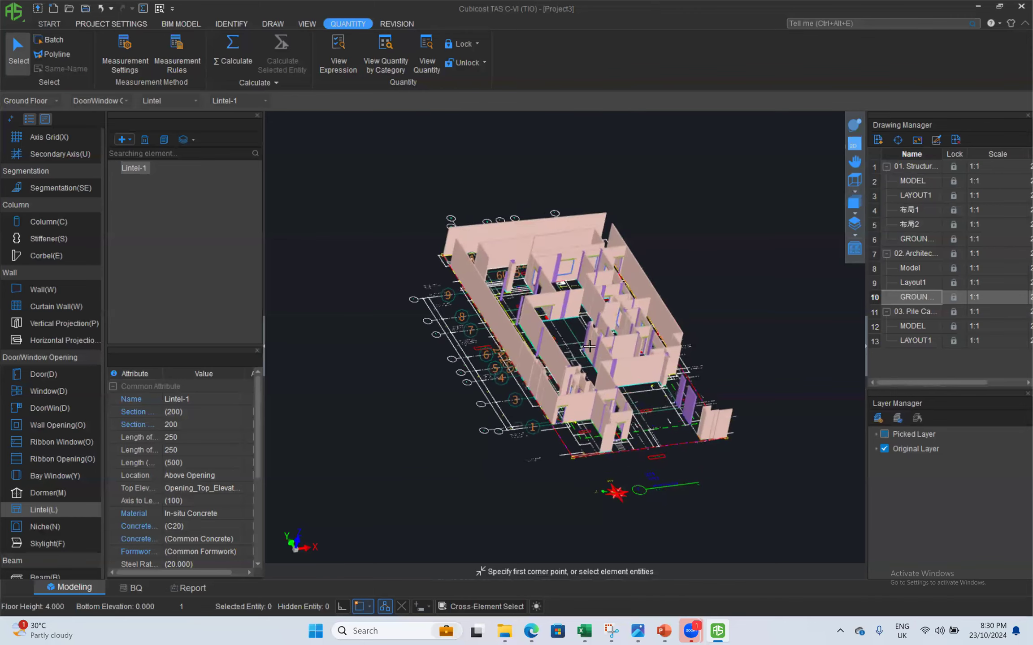
scroll(593, 345, "down", 5)
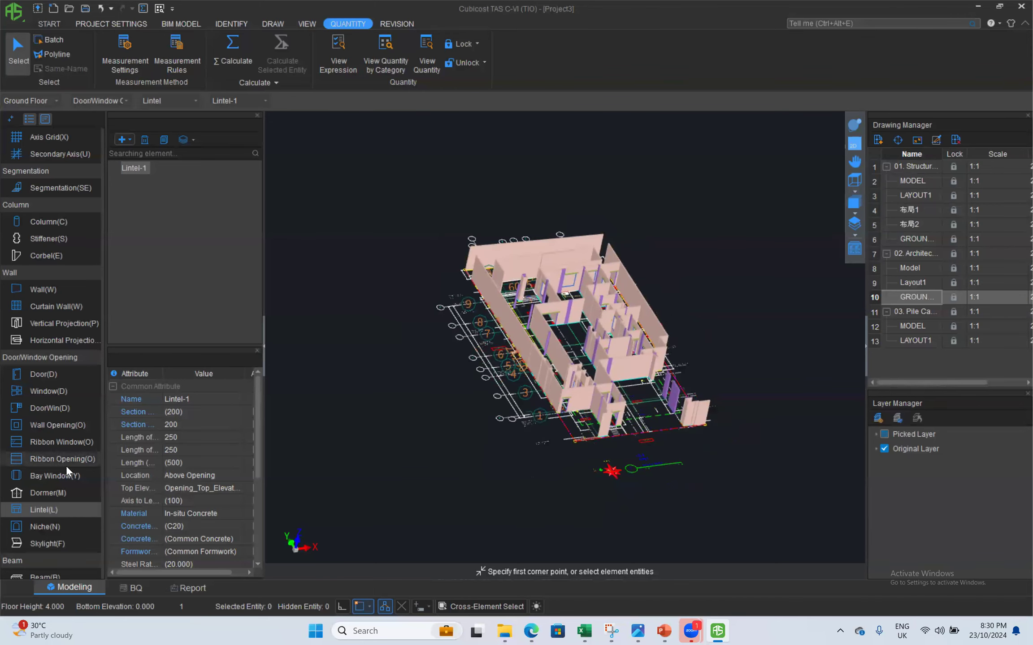
scroll(66, 466, "down", 4)
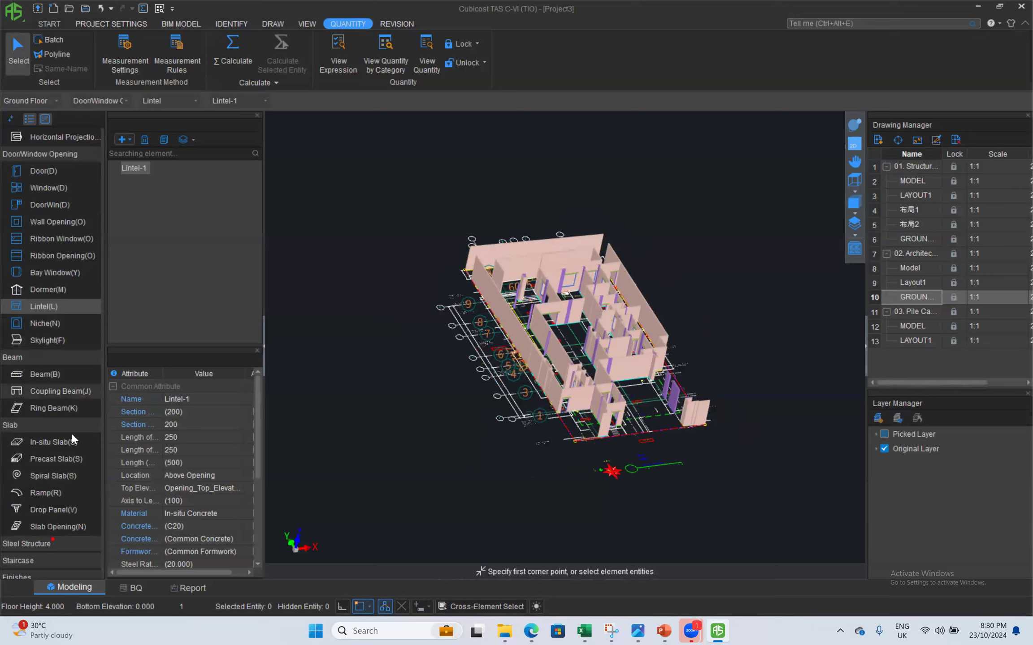
scroll(66, 431, "down", 3)
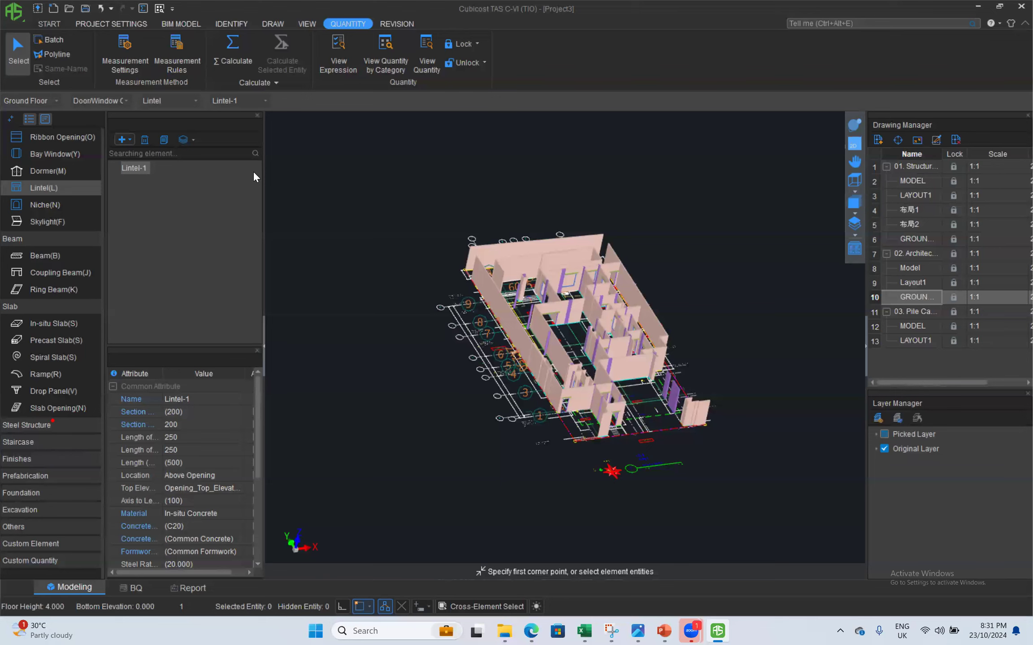
scroll(554, 305, "up", 3)
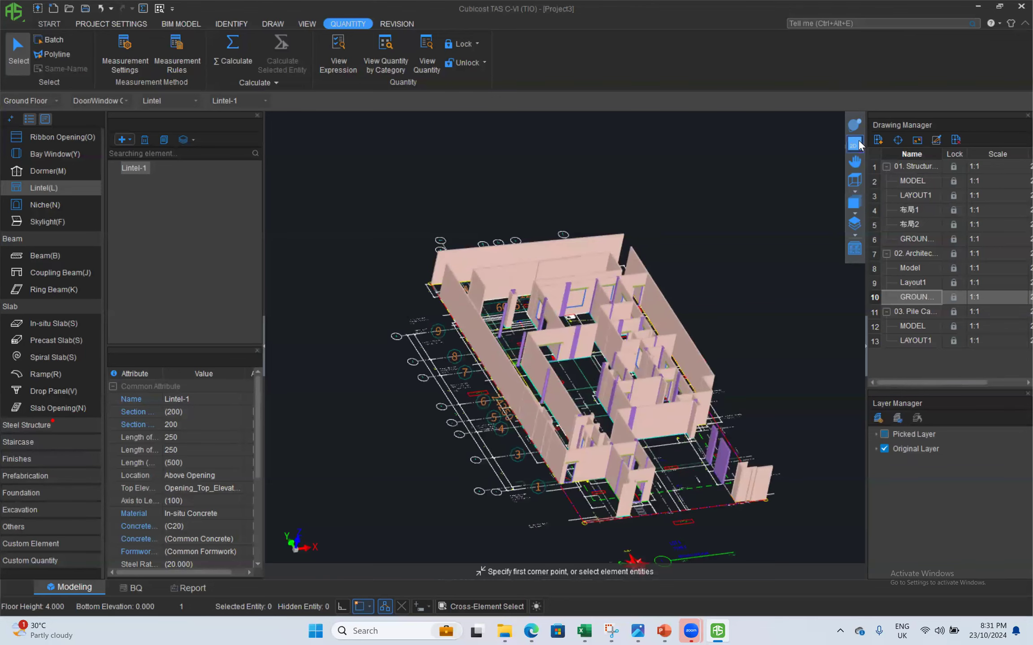
left_click(854, 144)
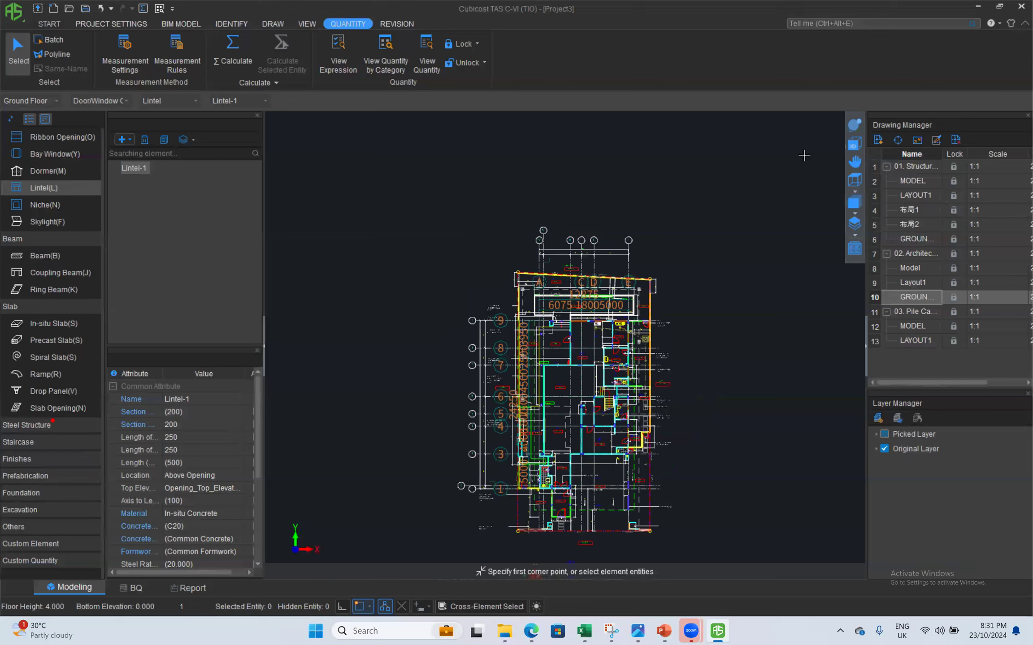
left_click(854, 125)
left_click_drag(633, 454, 684, 309)
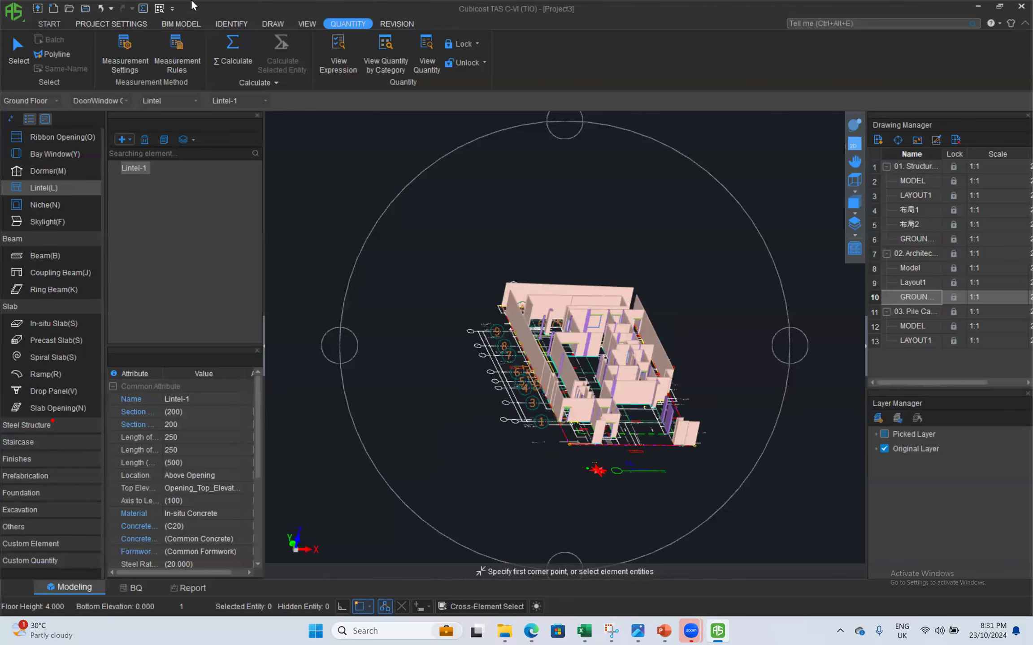
- Export the model by floor with every floor included as TAS exchange file Project3, and save the project as Project3.TAS on the desktop
left_click(176, 24)
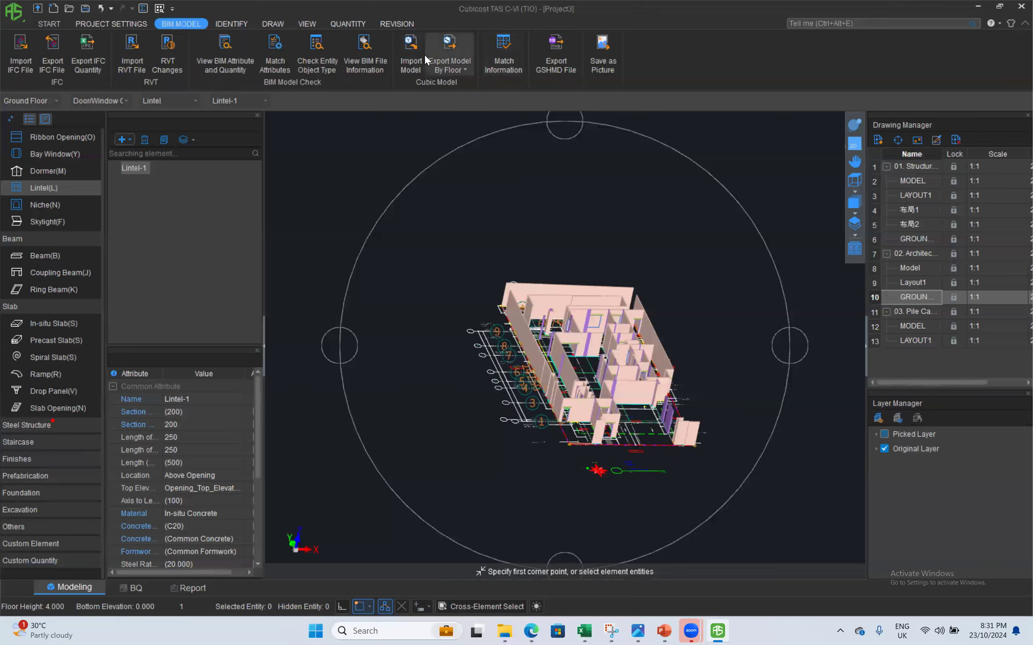
left_click(454, 72)
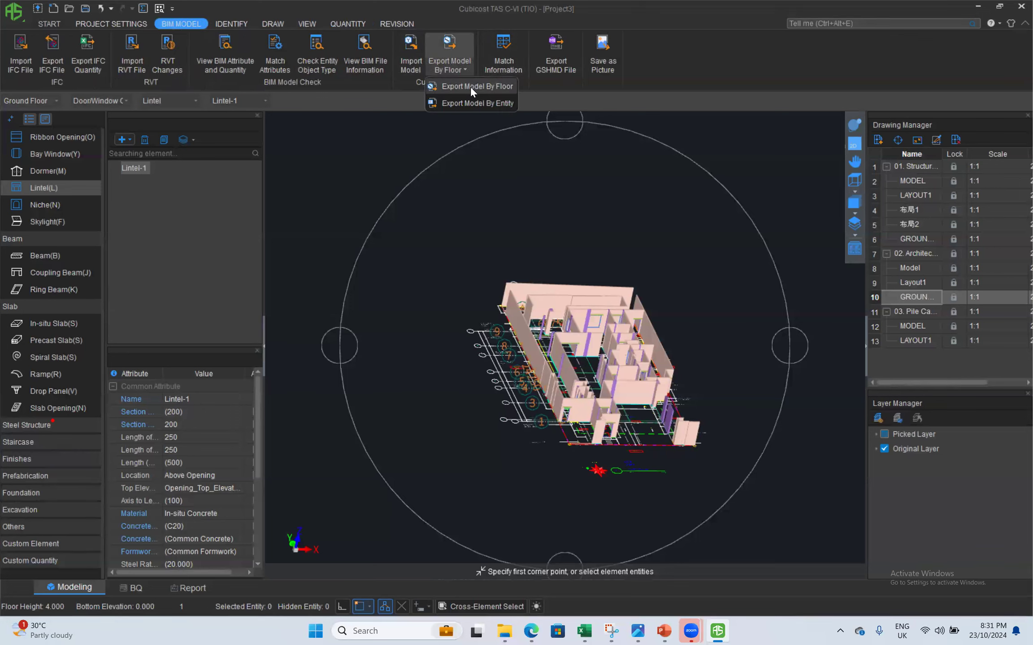
left_click(471, 87)
left_click(443, 206)
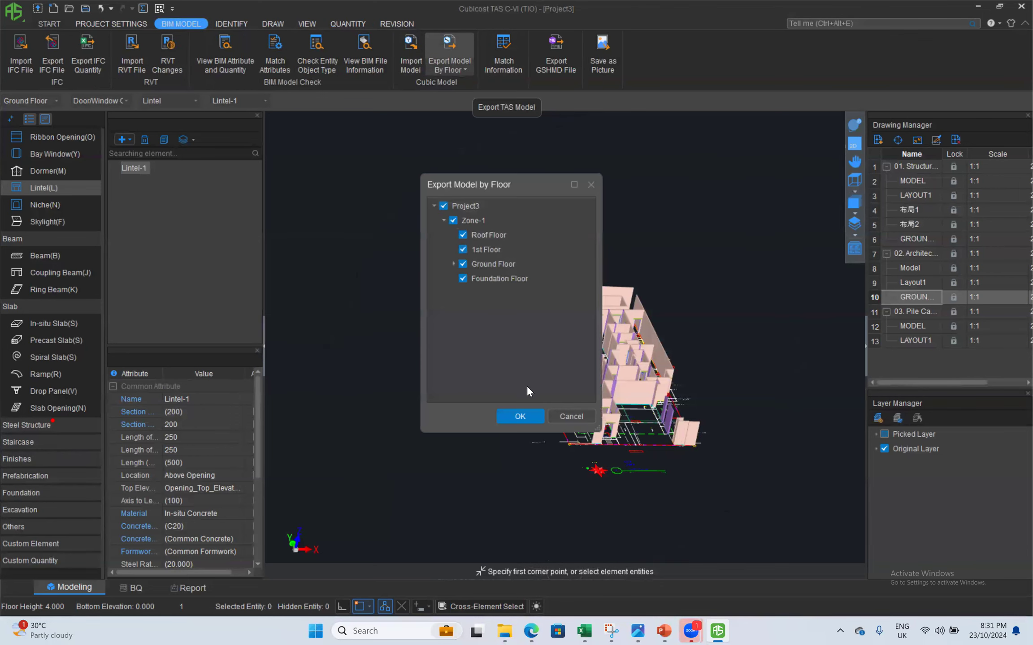
left_click(519, 416)
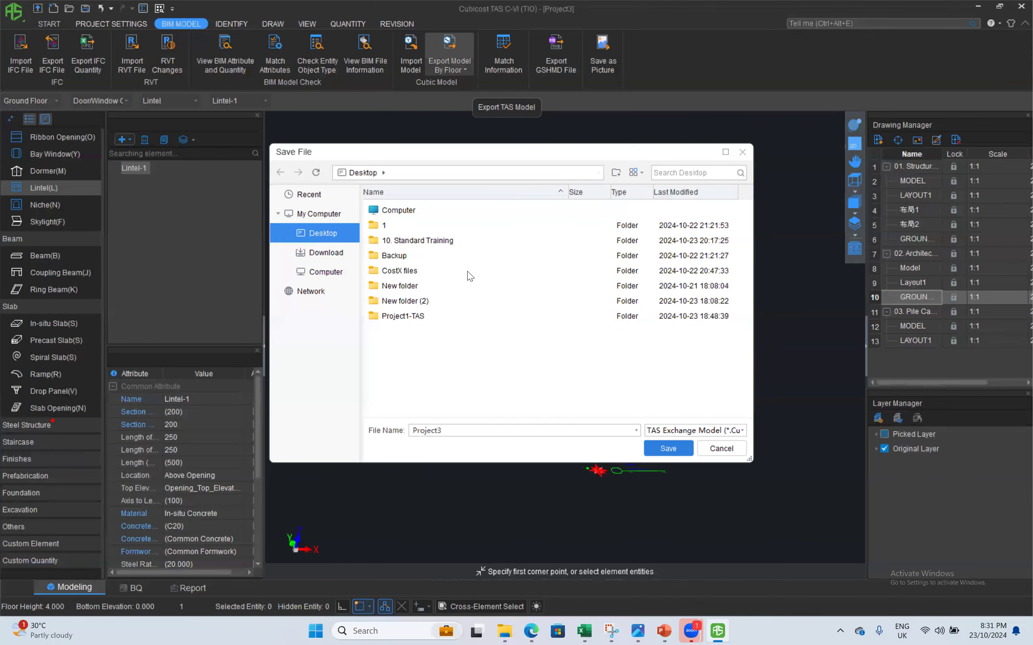
left_click(656, 445)
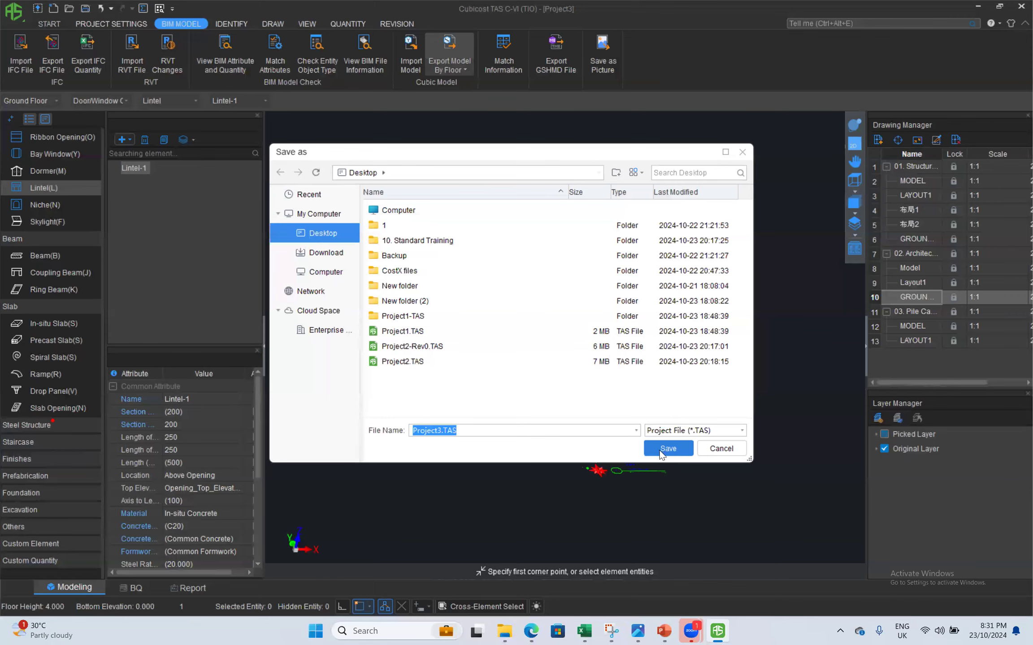
left_click(663, 449)
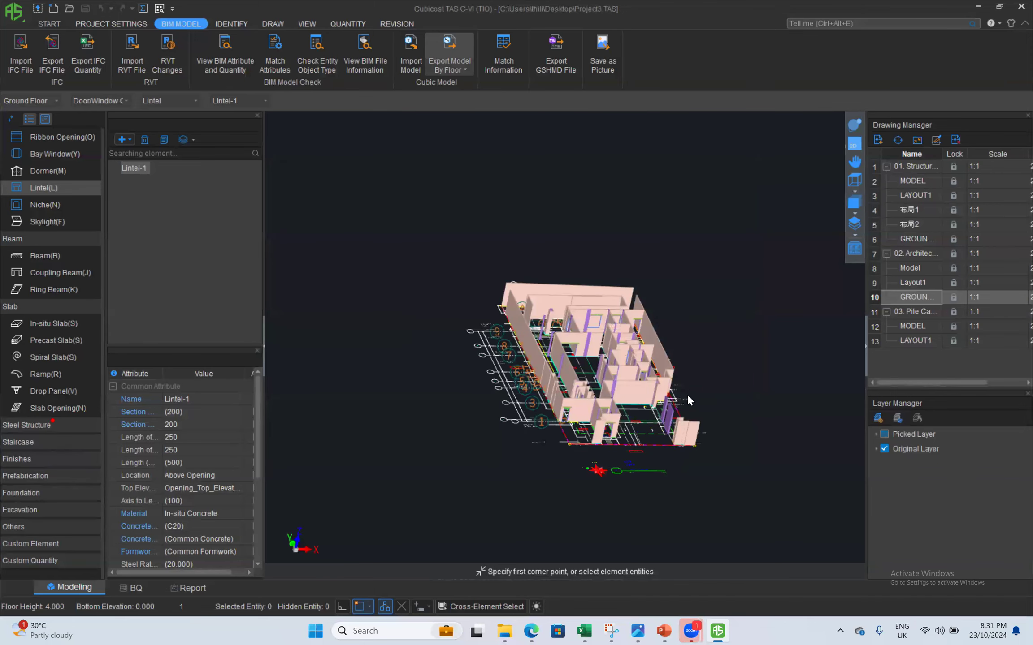
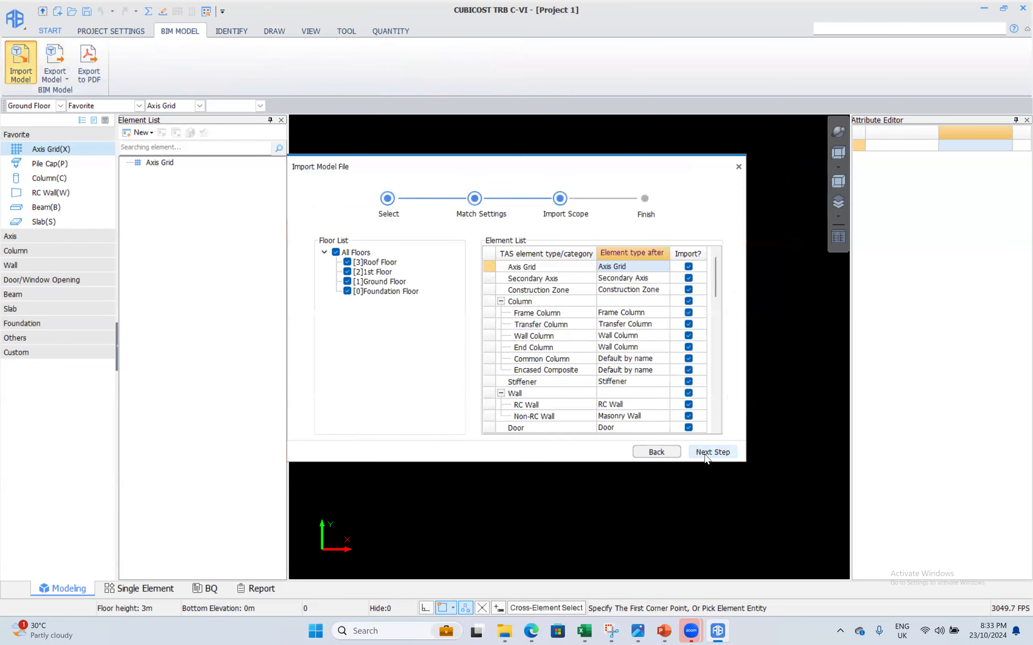
- Import the TAS model into Cubicost TRB with all floors and checked element types, and examine it in 3D and plan
left_click(712, 453)
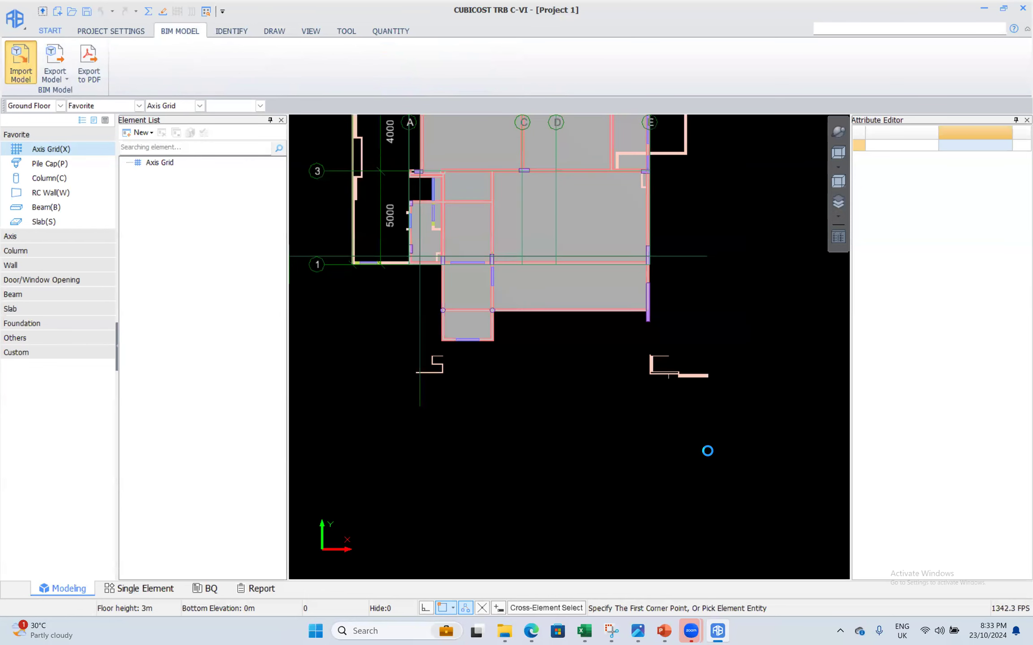
left_click(839, 131)
left_click_drag(535, 477, 561, 298)
scroll(560, 297, "up", 3)
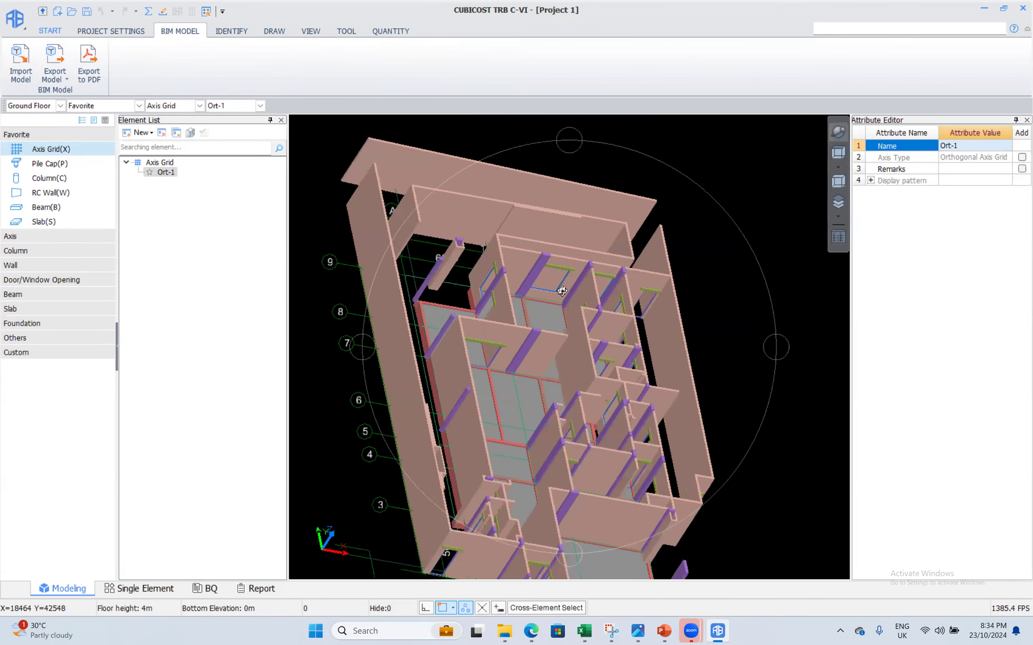
scroll(565, 286, "up", 5)
left_click_drag(555, 275, 588, 302)
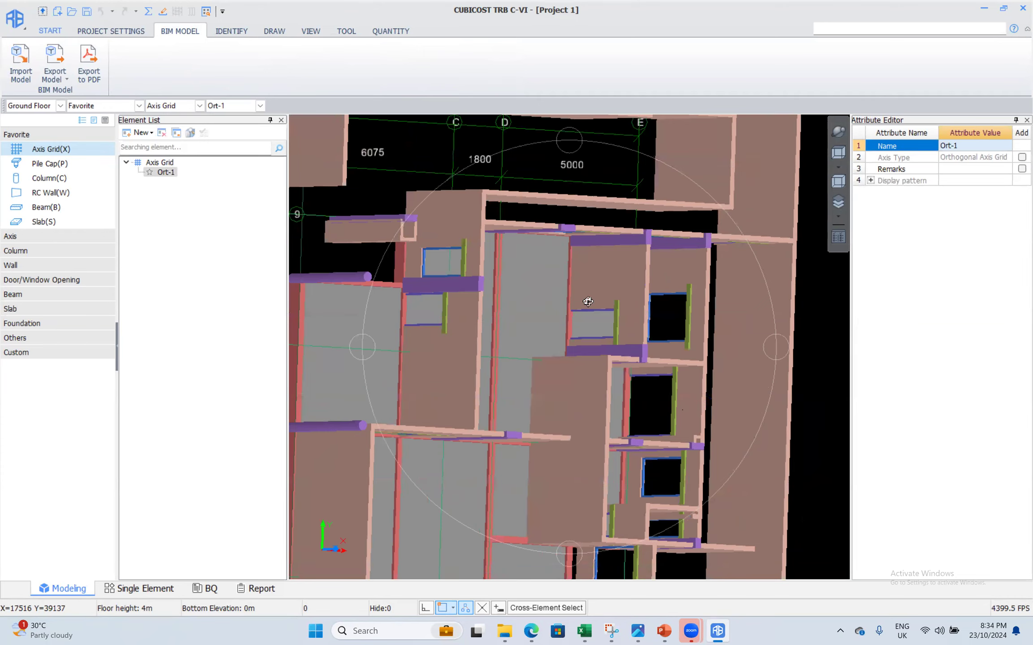
scroll(588, 302, "down", 5)
left_click(838, 152)
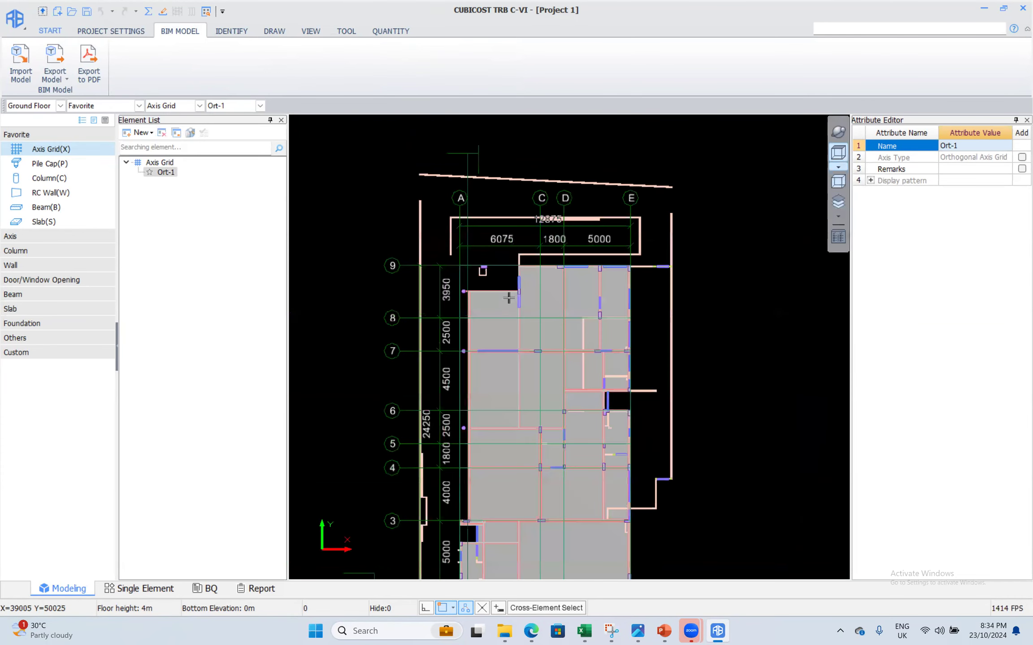
scroll(537, 329, "down", 5)
middle_click_drag(523, 404, 550, 354)
scroll(569, 269, "up", 3)
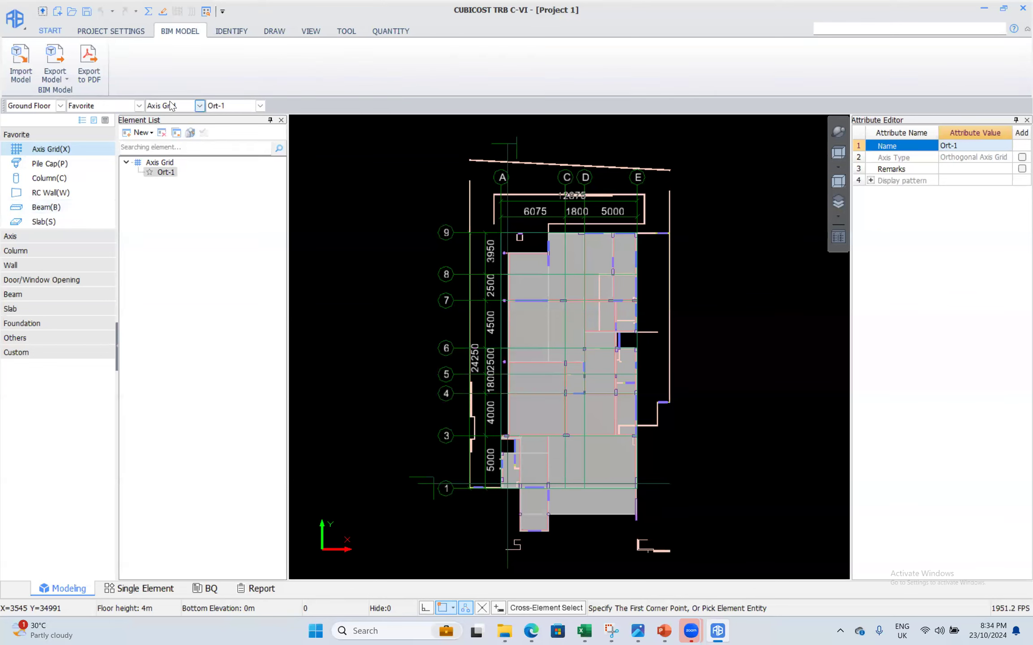
- Add the drawings 01. Structural Layout Plan.dwg and 04. Column Detail.dwg from folder D of 10. Standard Training on the desktop
left_click(231, 31)
left_click(326, 48)
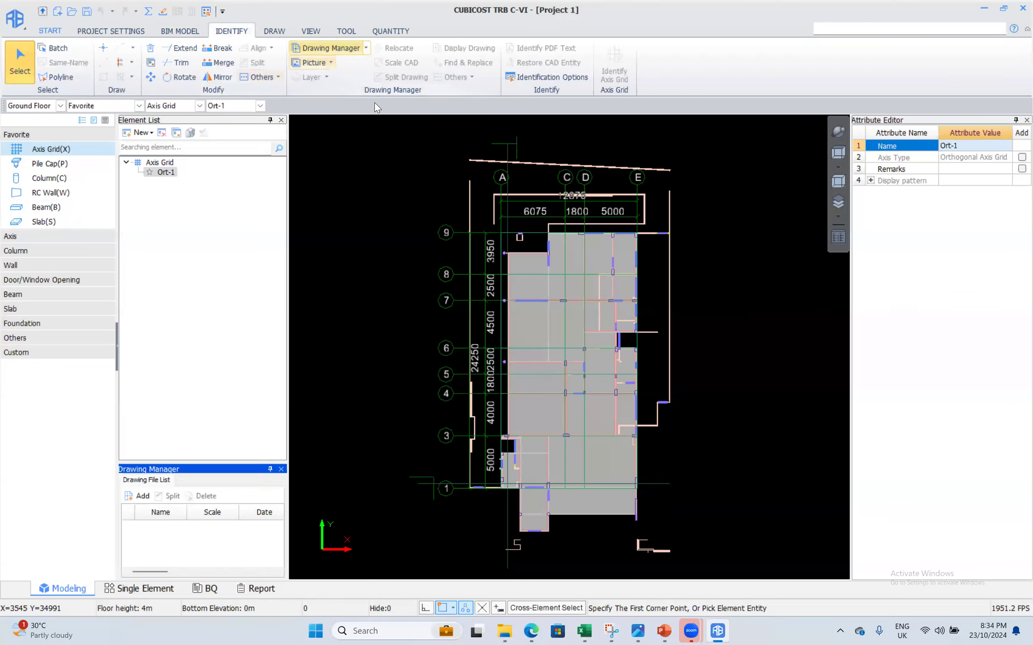
left_click(145, 495)
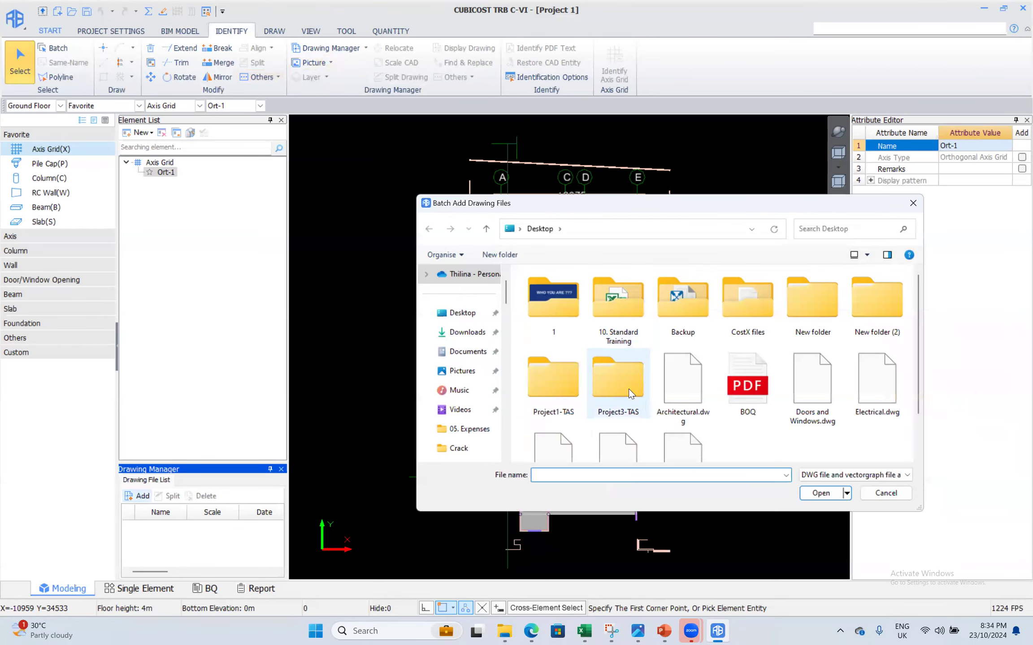
left_click(470, 318)
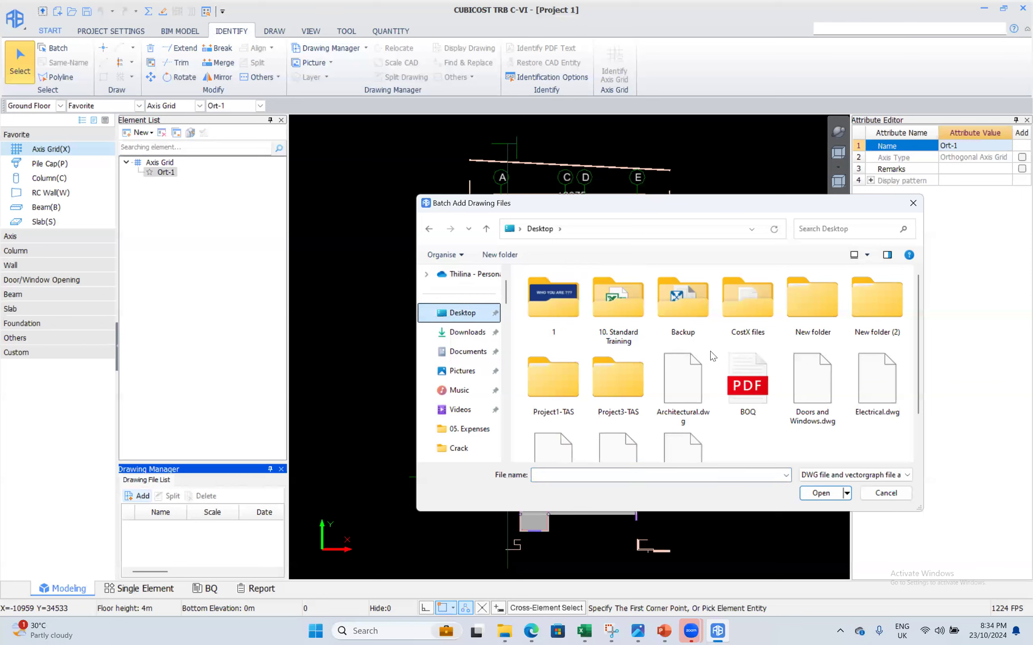
double_click(615, 337)
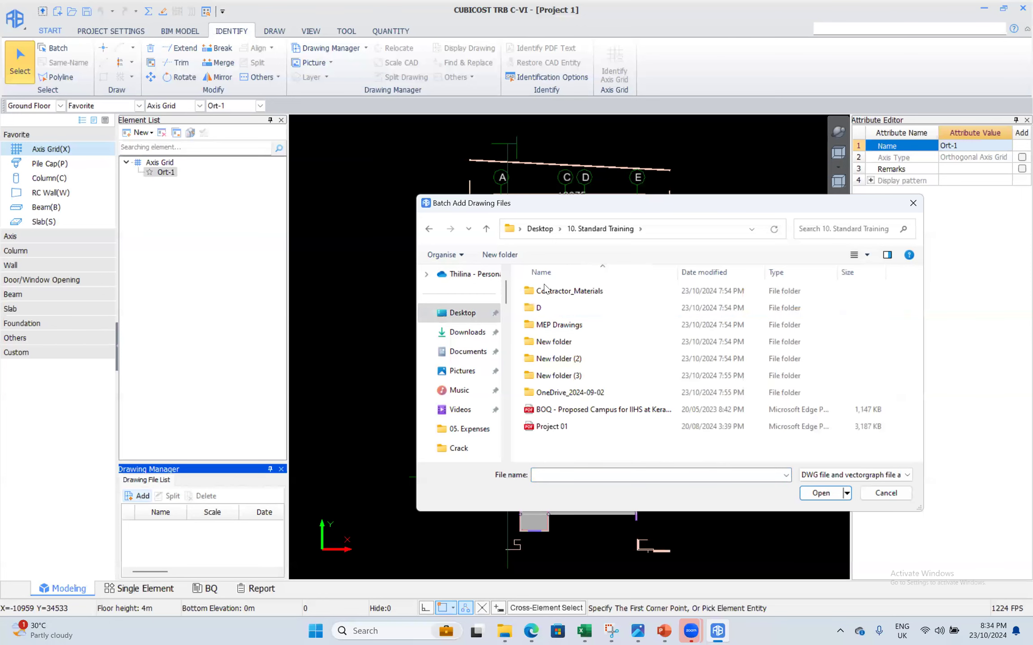
double_click(545, 310)
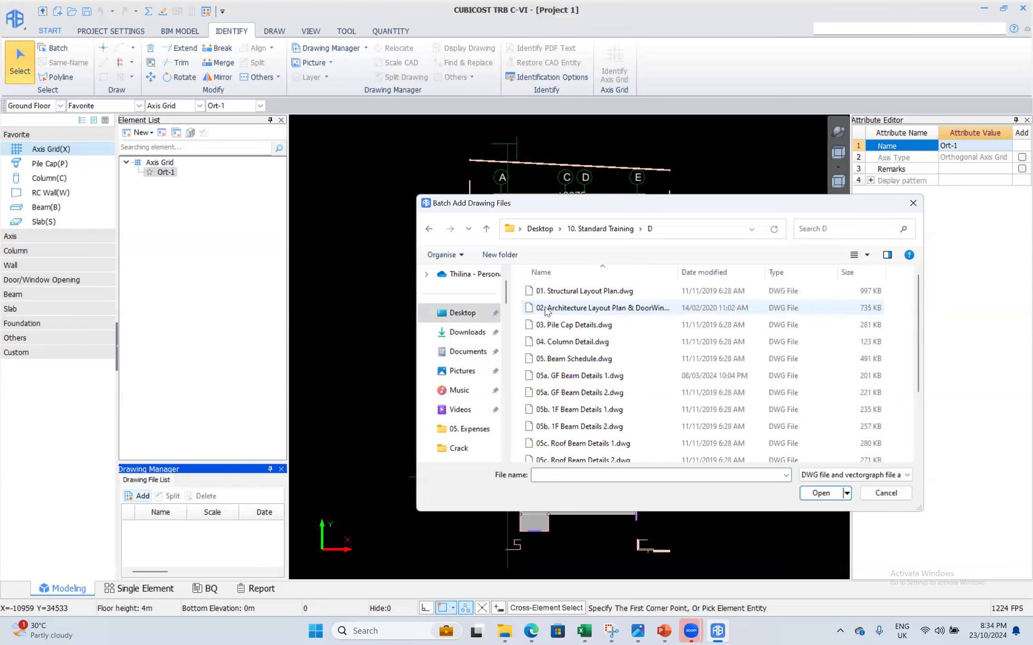
left_click(566, 342)
left_click(583, 291, "ctrl")
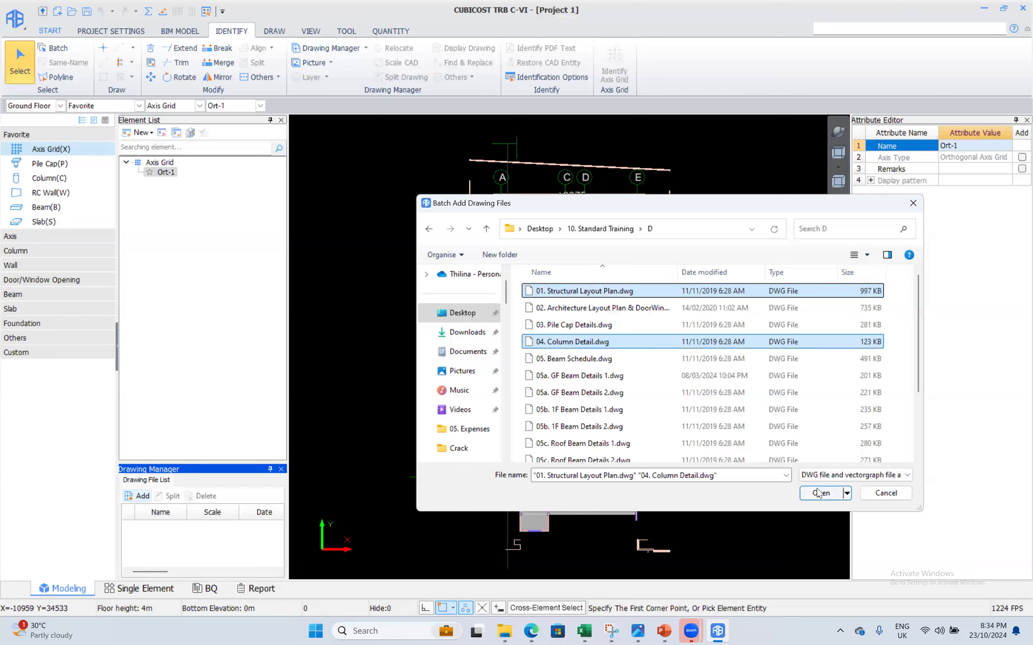
left_click(821, 493)
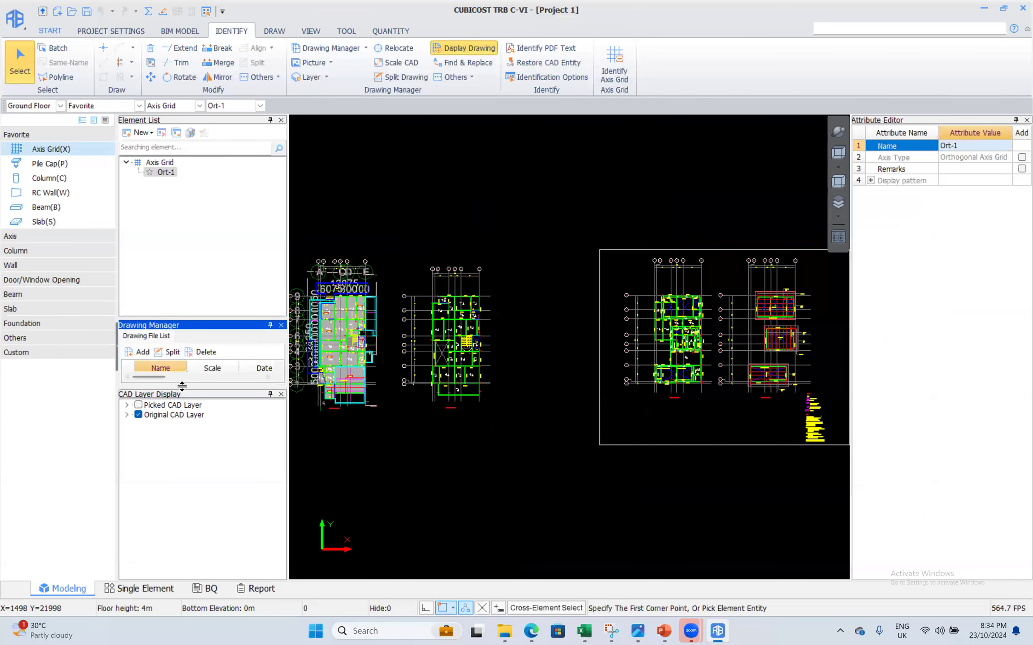
- Display the 04. Column Detail drawing and examine the section sizes, main reinforcement and links of the stump columns
left_click_drag(186, 386, 192, 412)
left_click(171, 382)
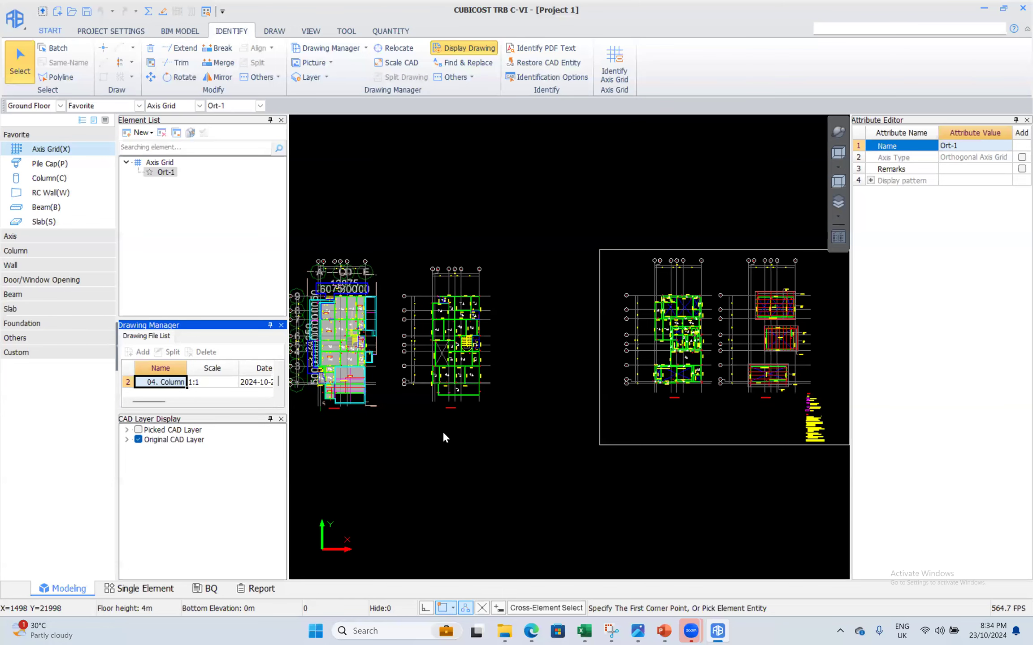
middle_click_drag(491, 547, 489, 413)
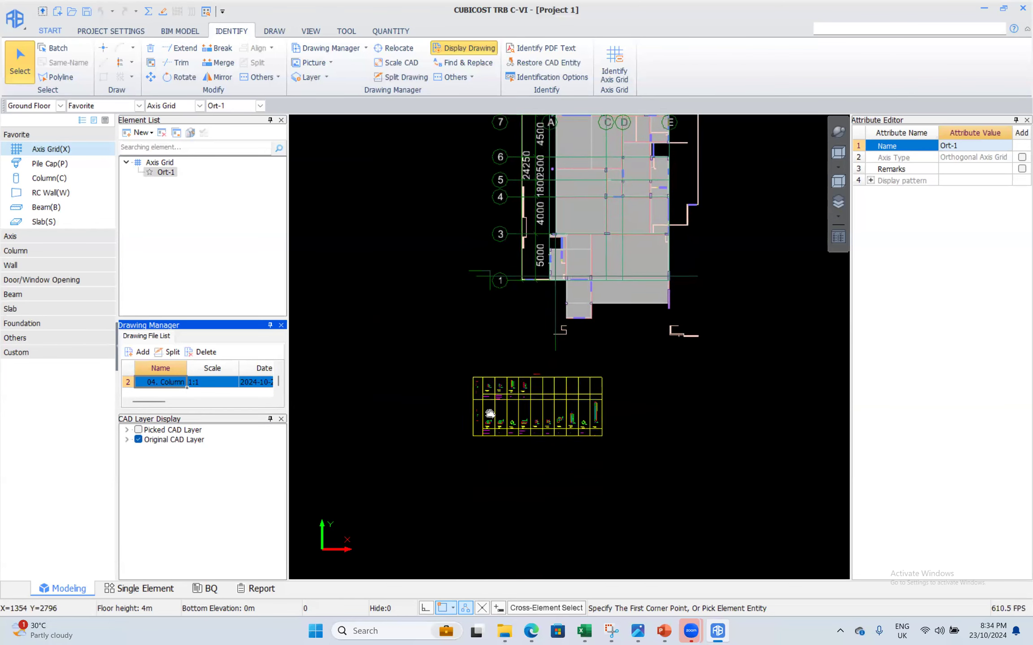
scroll(490, 413, "up", 8)
scroll(489, 430, "up", 8)
middle_click_drag(403, 416, 478, 374)
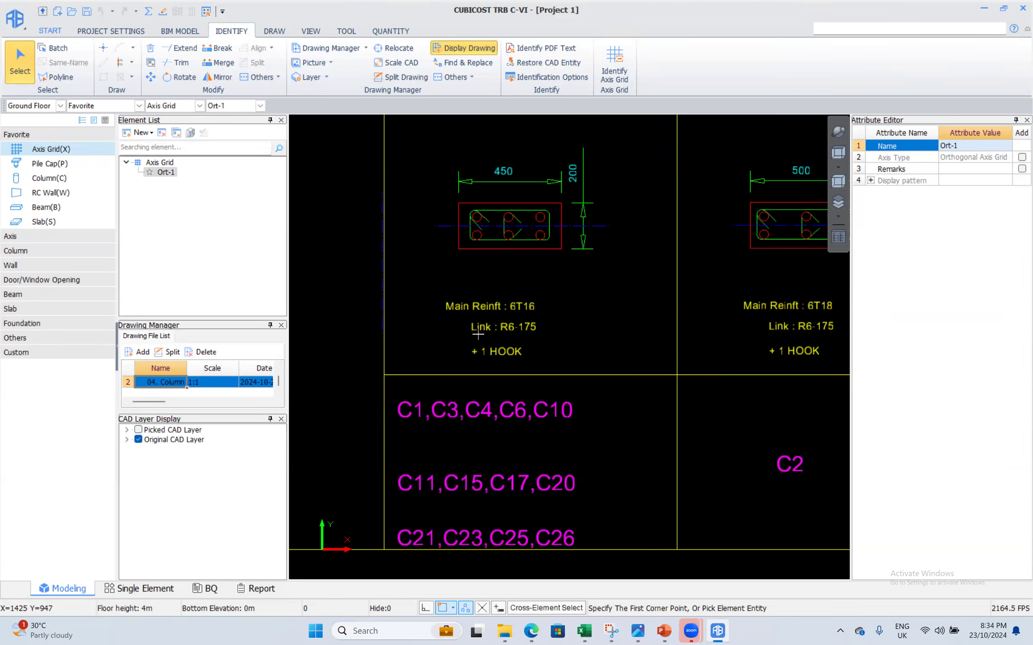
scroll(505, 340, "down", 2)
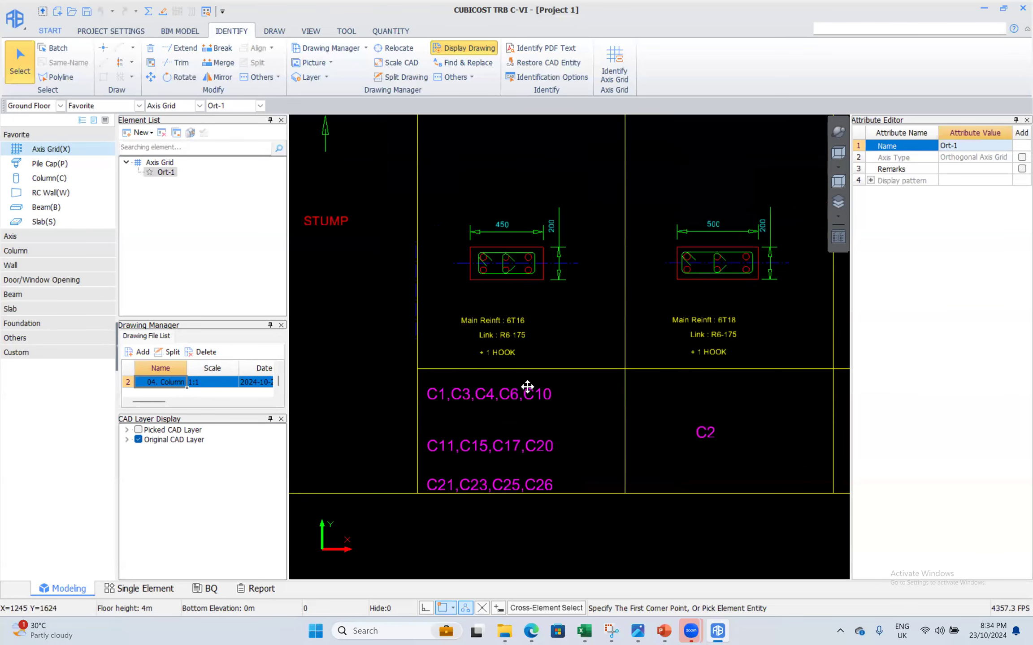
scroll(527, 386, "down", 2)
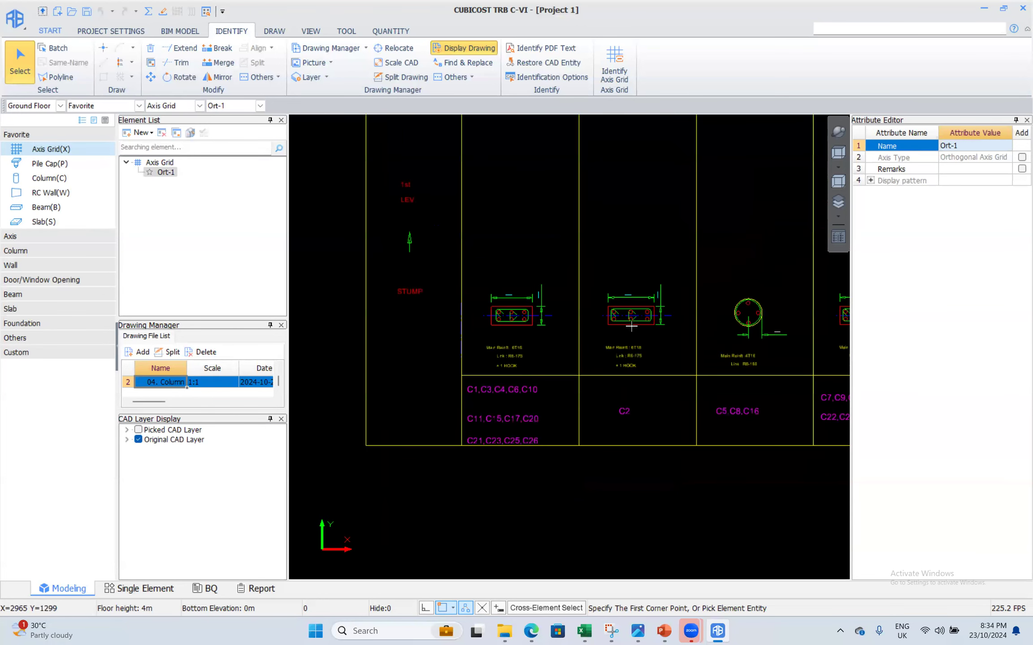
- Display the 01. Structural Layout Plan drawing over the ground floor model
left_click(148, 386)
scroll(164, 381, "up", 1)
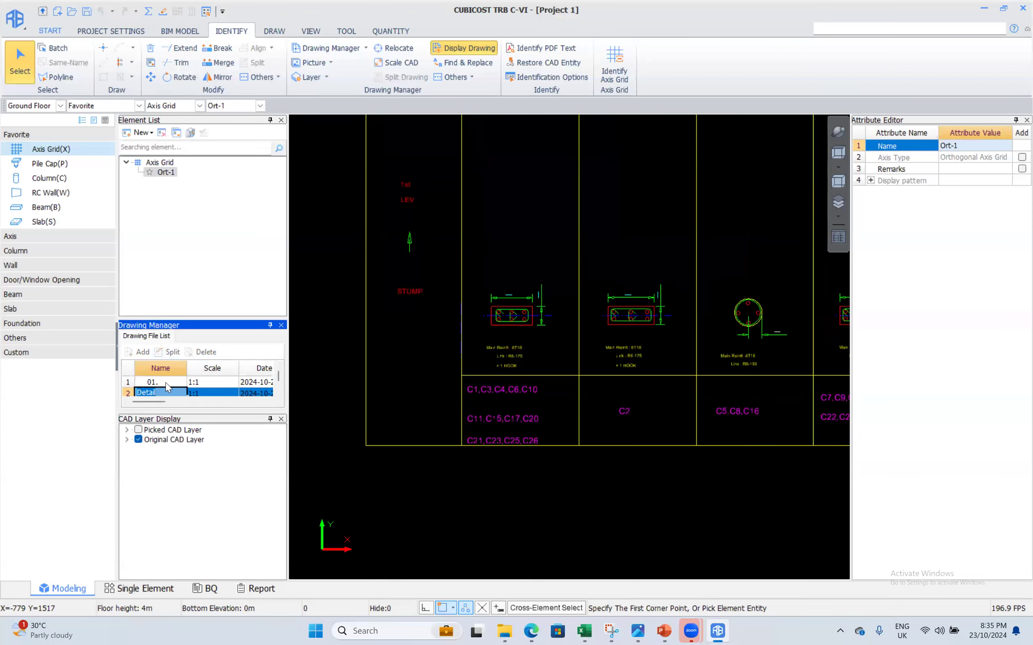
double_click(166, 382)
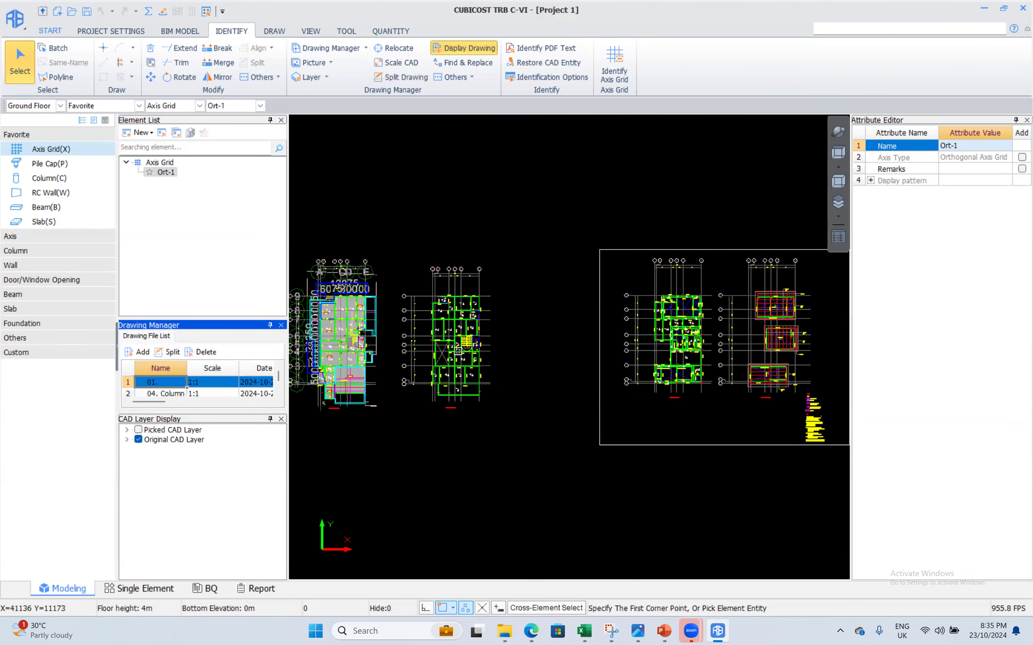
scroll(304, 309, "up", 5)
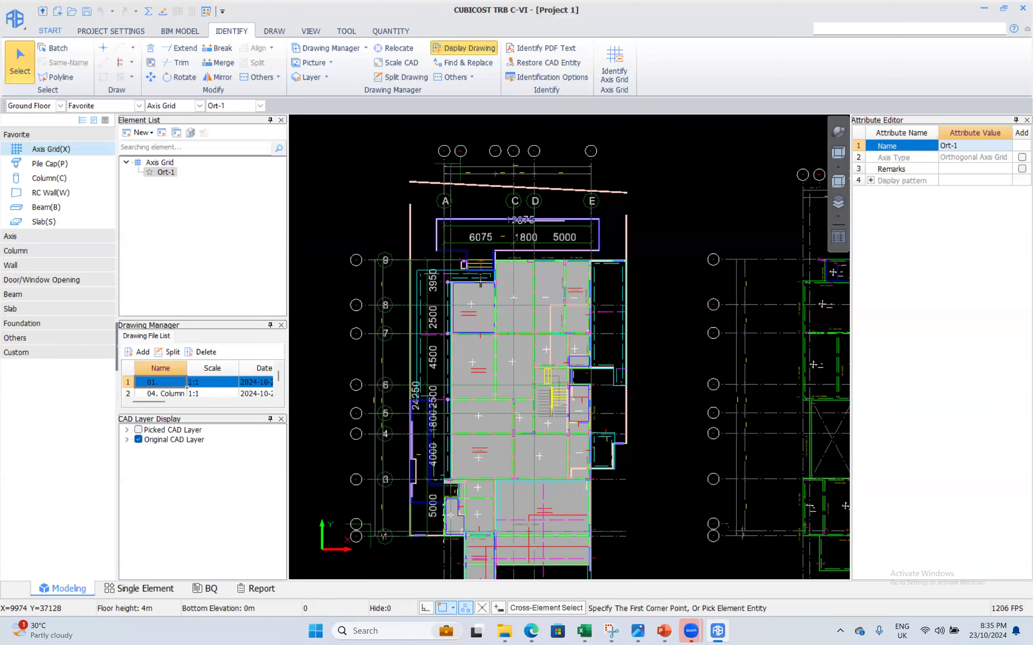
scroll(480, 282, "up", 2)
- Set the main bars of column element C1 to 4T16 and its links to R6@175
left_click(26, 251)
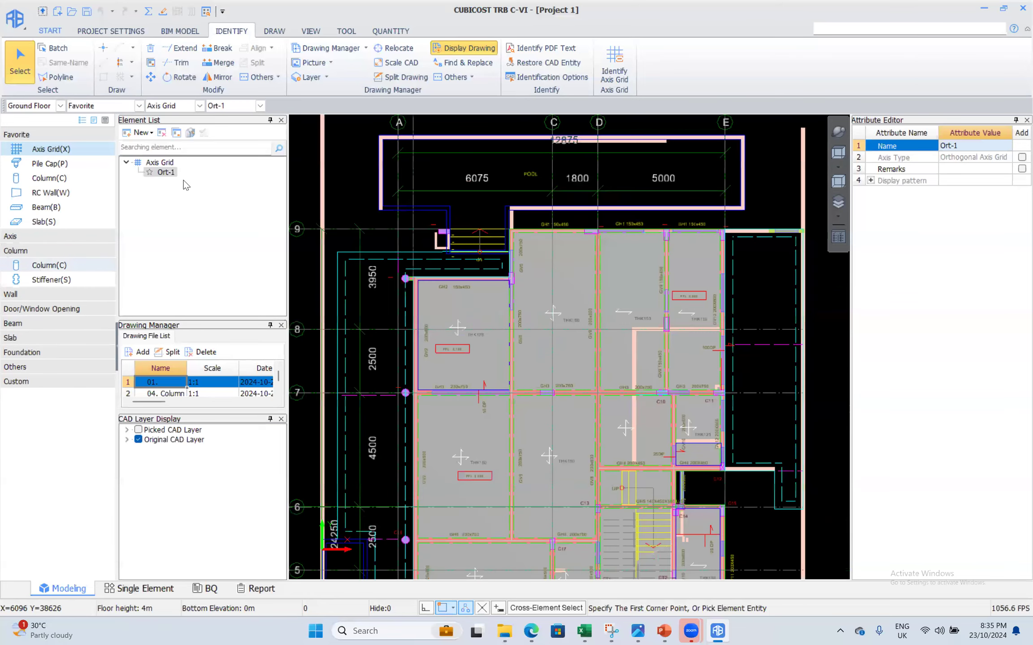
left_click(49, 265)
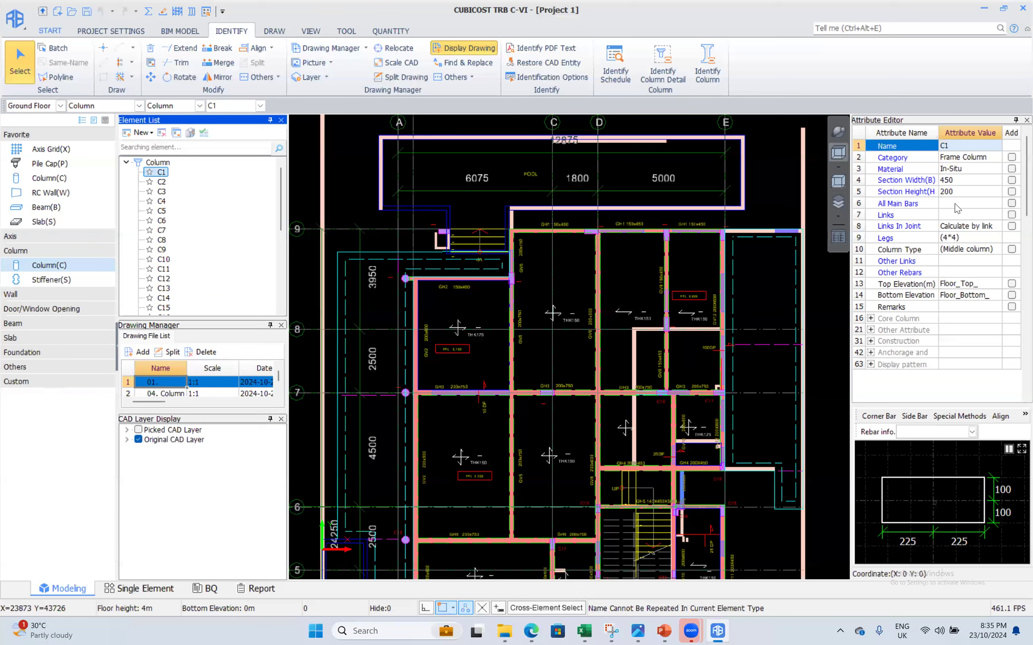
left_click(975, 205)
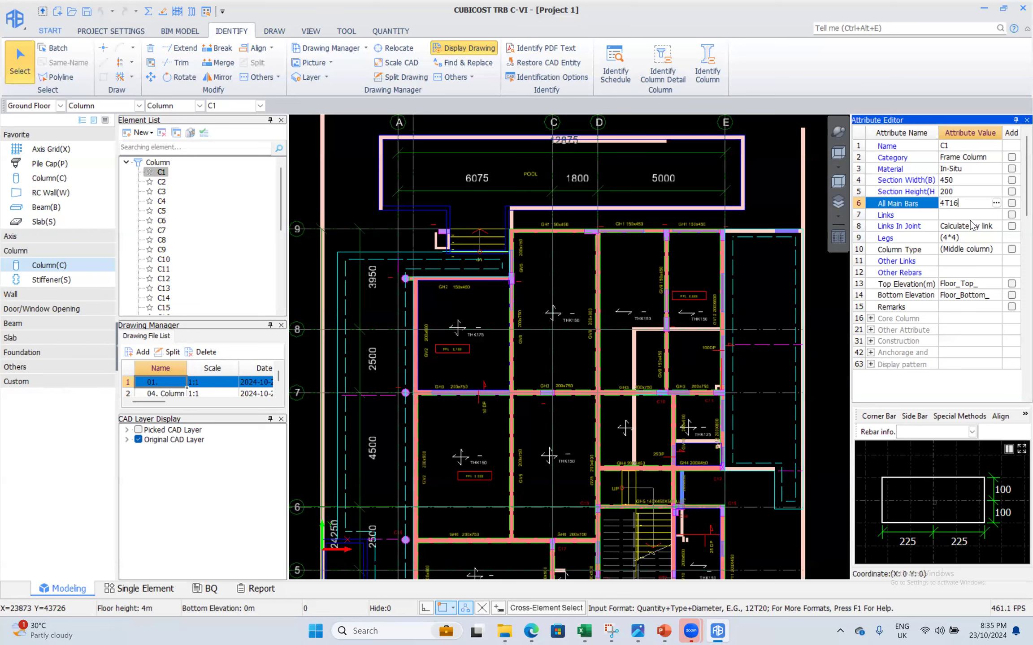
type("4T16")
left_click(958, 214)
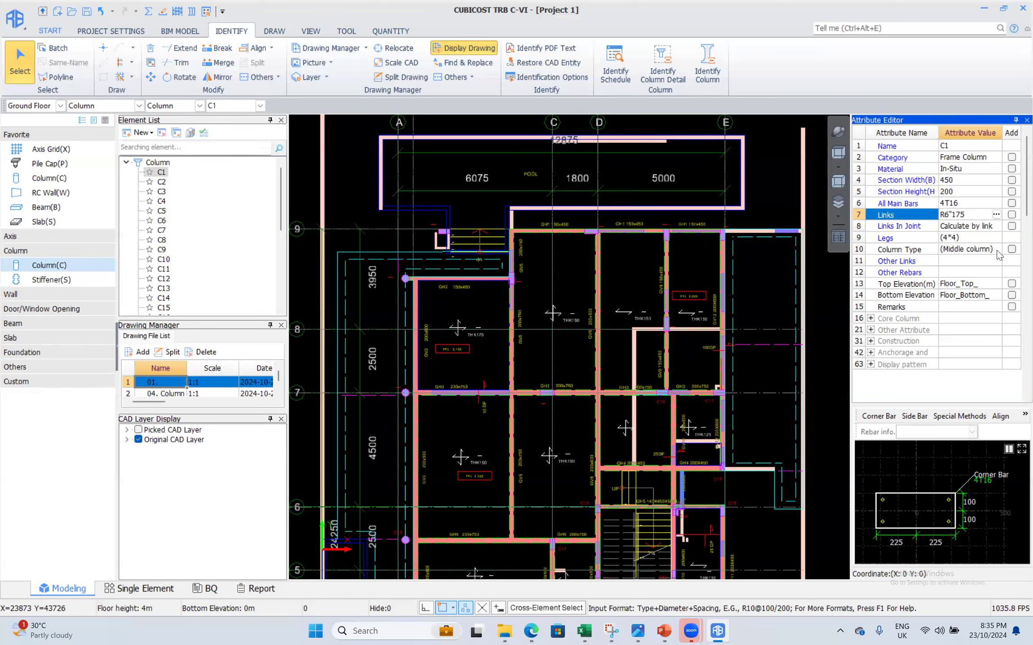
type("@")
- Set the link legs of column element C1 to 3*2
left_click(955, 237)
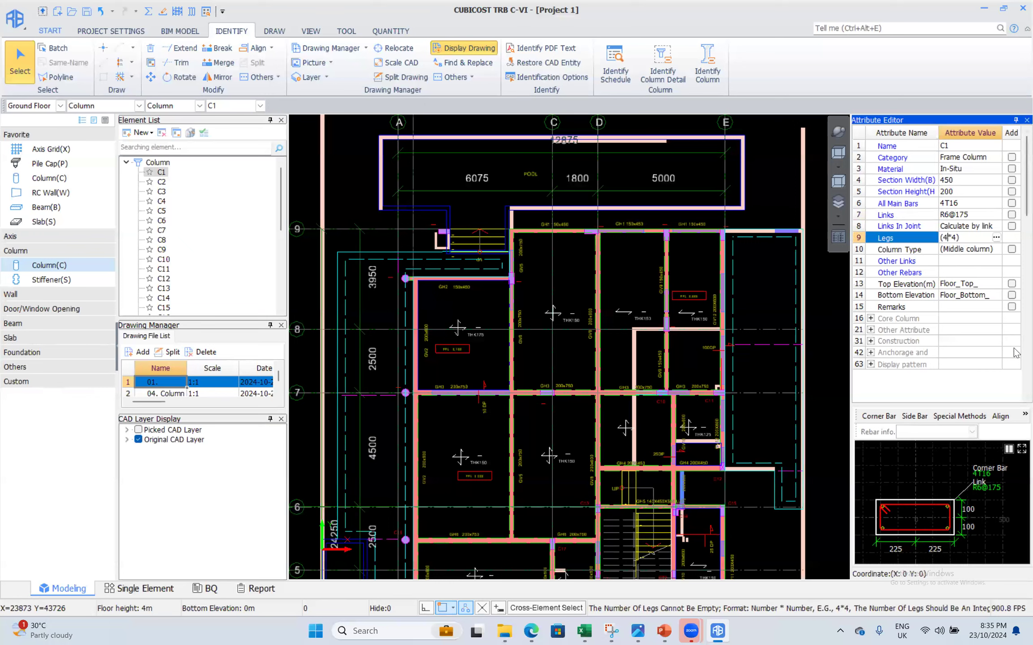
left_click(958, 238)
left_click(967, 264)
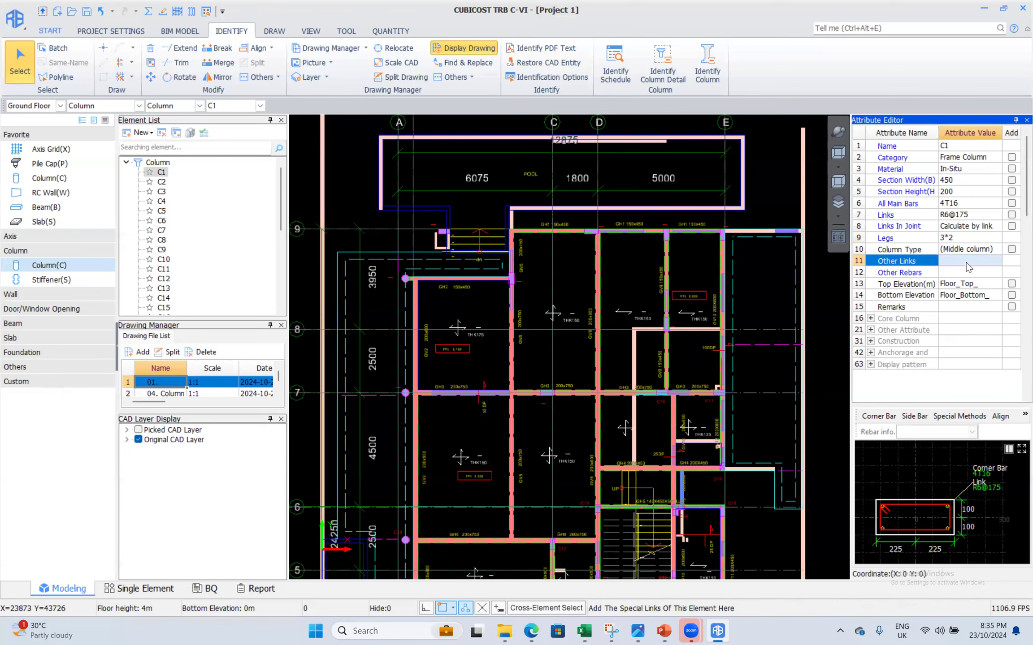
- Change the link legs of column element C1 to 2*3
left_click(954, 239)
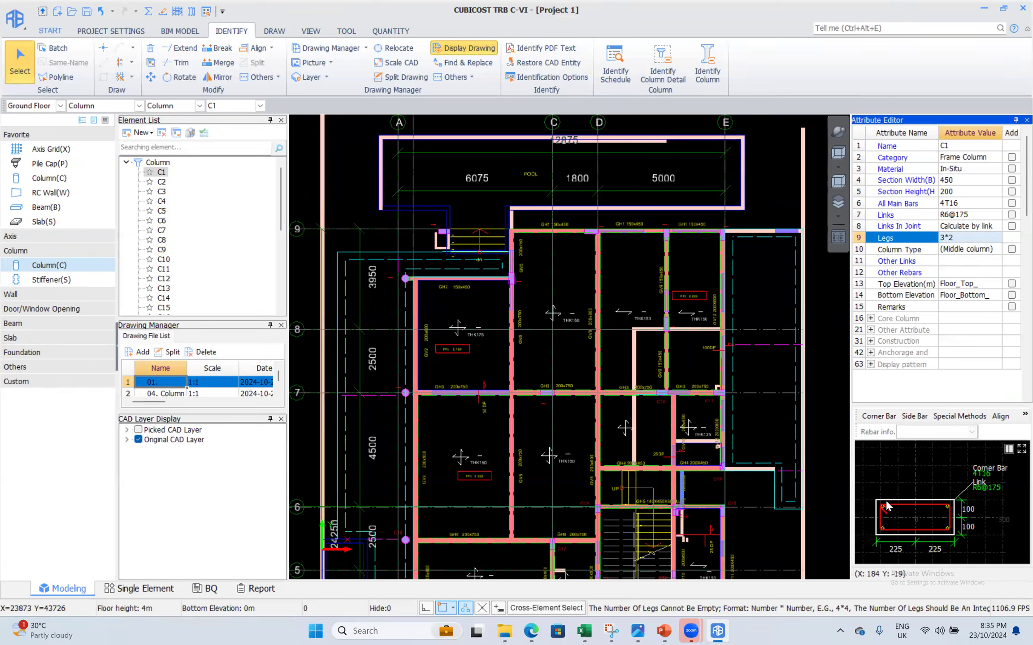
left_click(961, 239)
left_click(963, 237)
key("ctrl+a")
type("2")
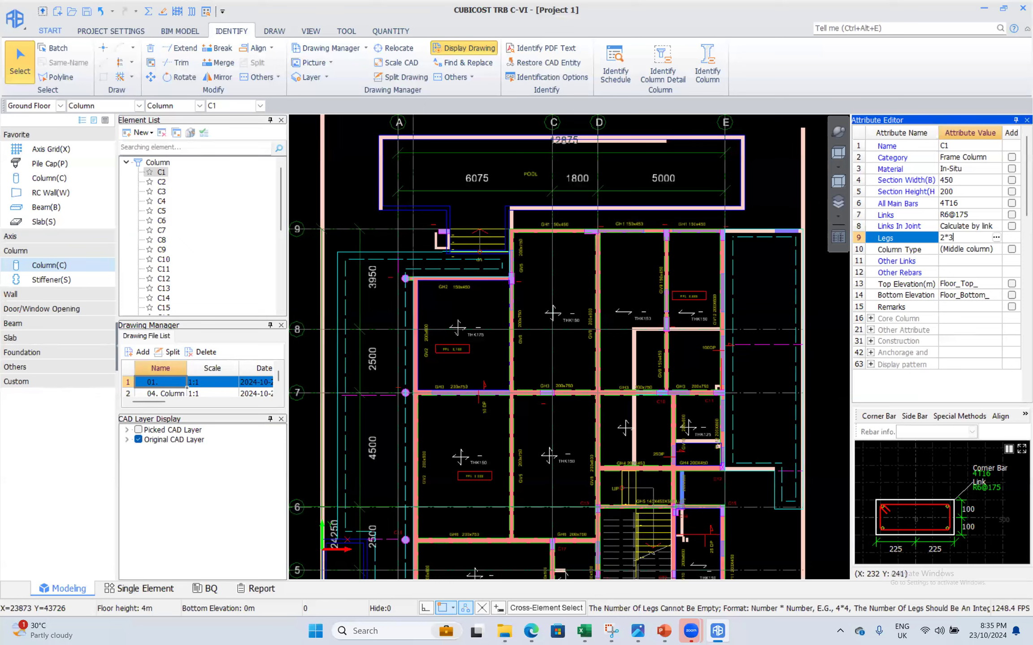
key("Return")
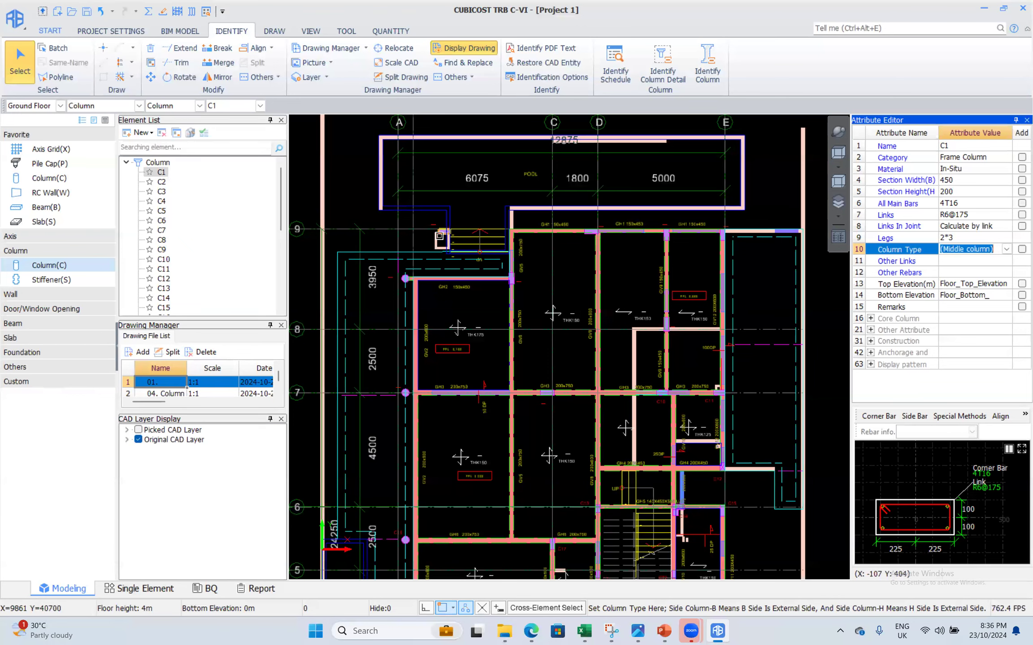
- Calculate the rebar quantity of only the C1 column beside the steps at grid 9
scroll(439, 236, "up", 6)
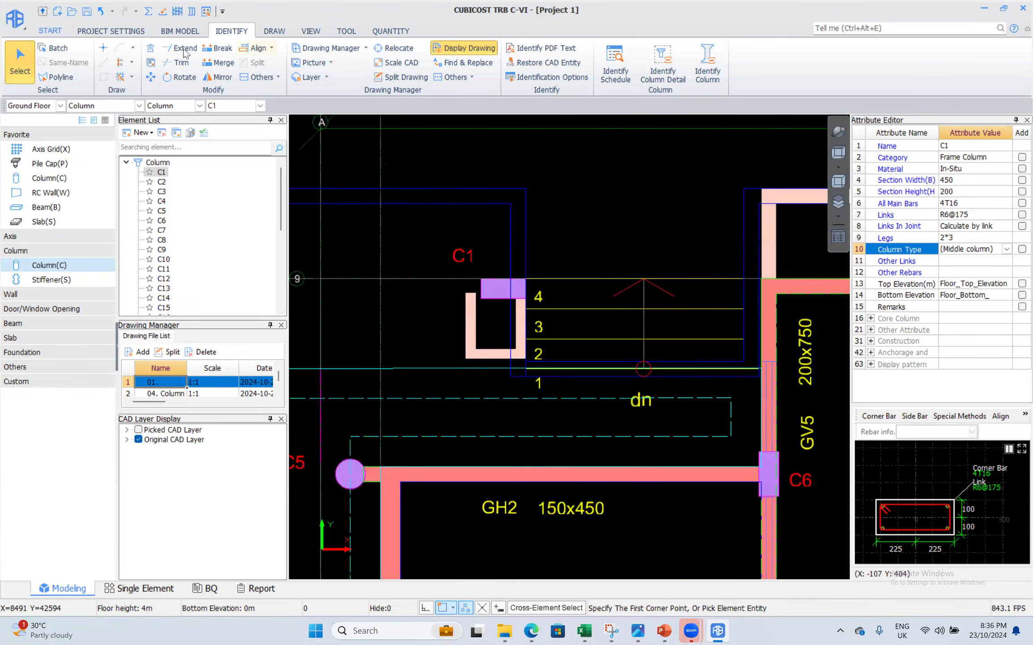
left_click(390, 30)
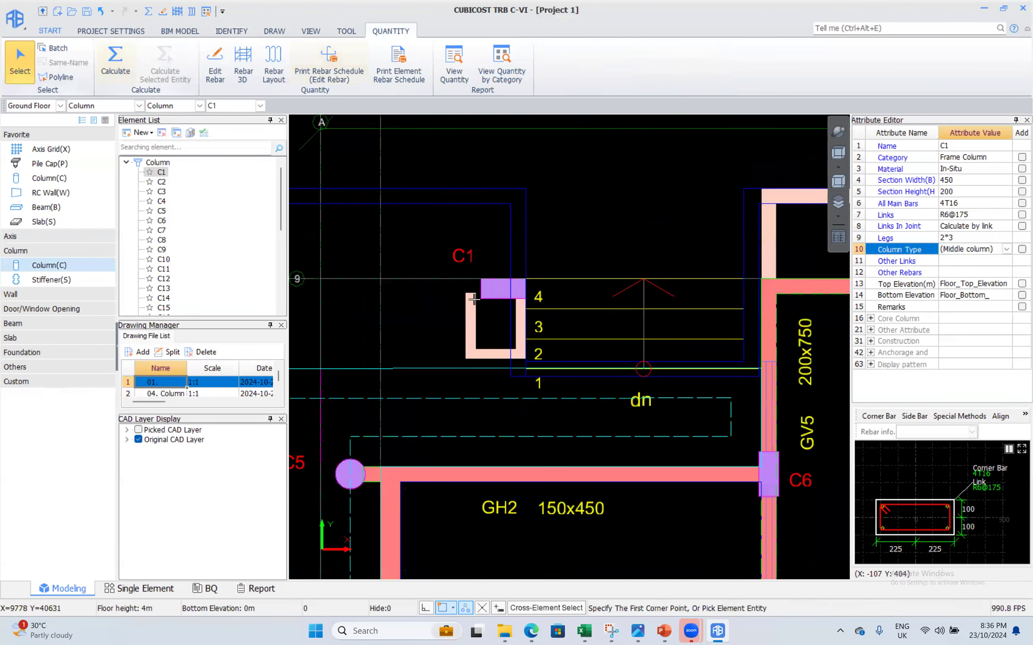
left_click(489, 294)
right_click(503, 290)
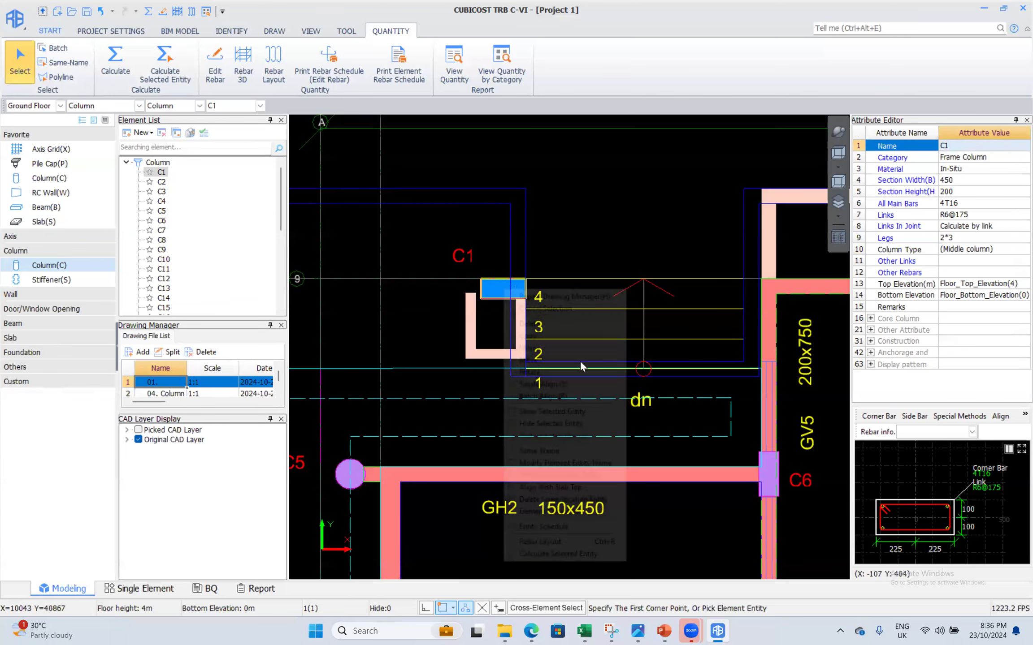
left_click(558, 554)
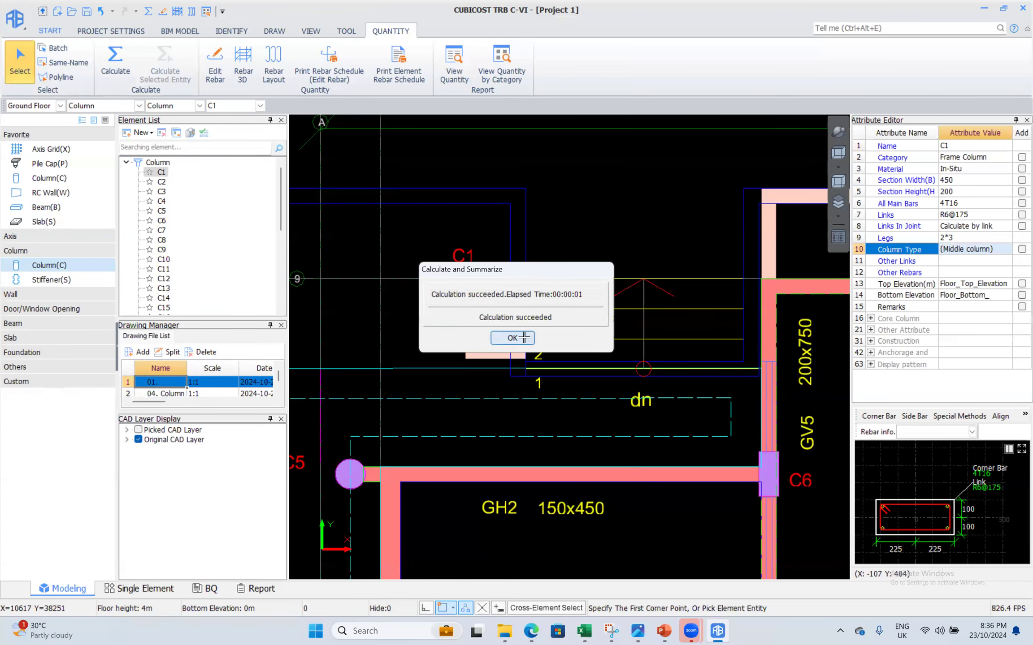
left_click(512, 338)
- Inspect the calculated C1 column in 3D with its Rebar 3D display
left_click(838, 131)
mouse_move(585, 396)
left_mouse_down()
mouse_move(526, 283)
mouse_move(571, 380)
mouse_move(587, 376)
left_mouse_up()
scroll(525, 262, "up", 3)
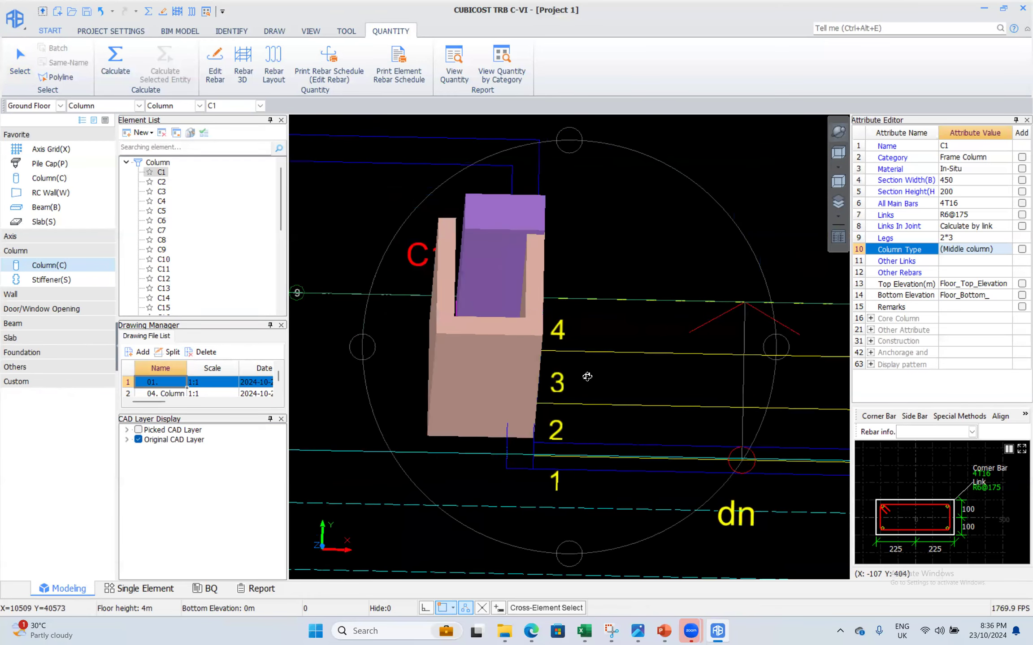
left_click(19, 62)
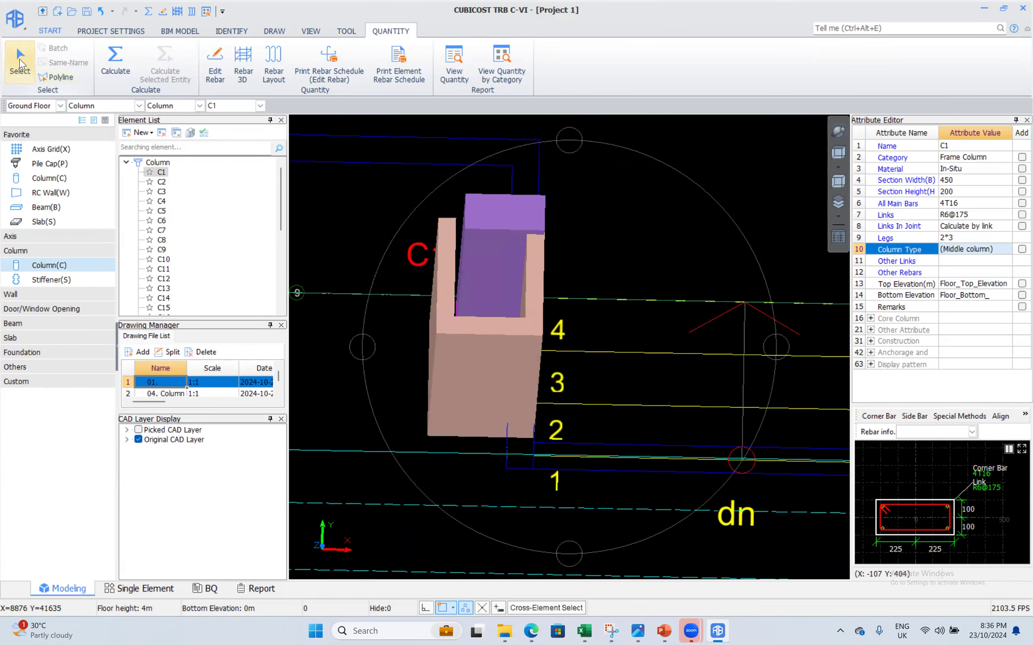
left_click(487, 225)
left_click(243, 72)
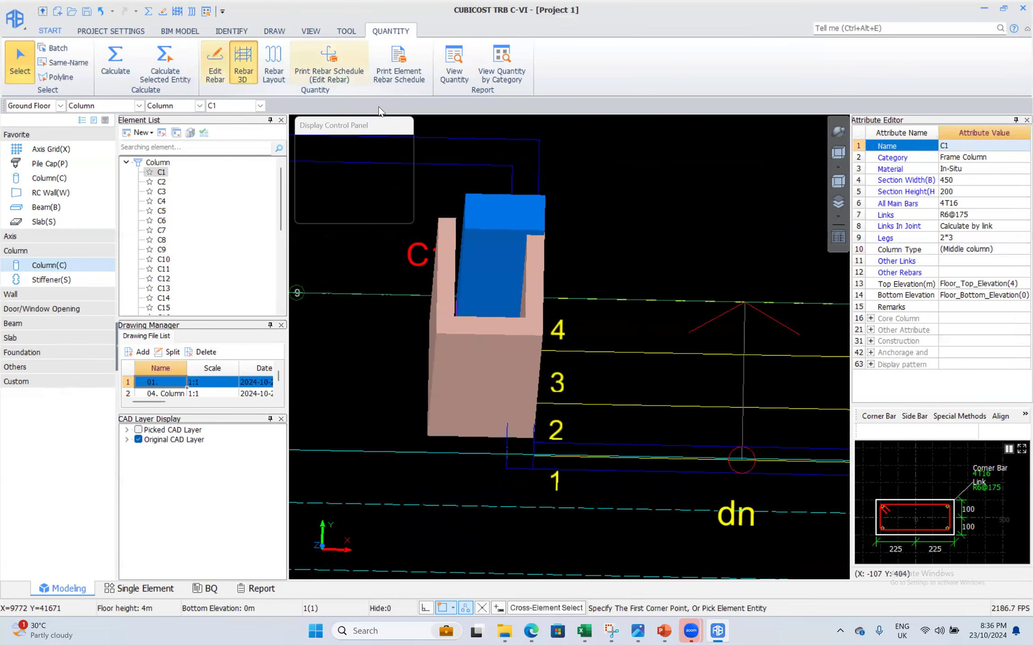
left_click_drag(512, 411, 530, 385)
middle_click_drag(605, 312, 611, 431)
- Generate the element rebar schedule for the C1 column and review its bar list and section page
left_click(19, 62)
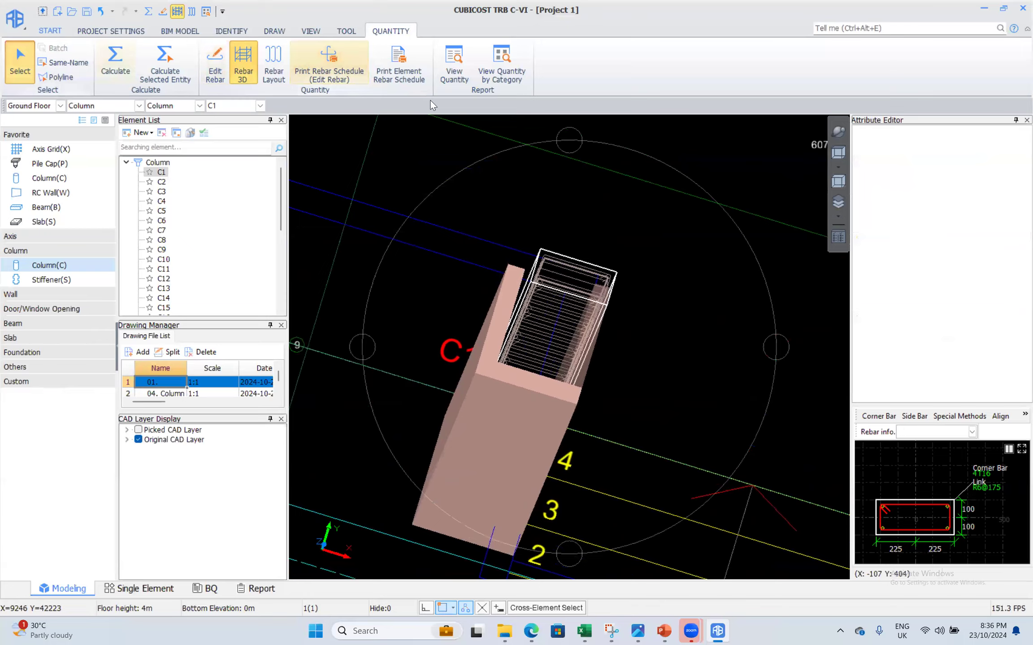
left_click(396, 61)
right_click(639, 311)
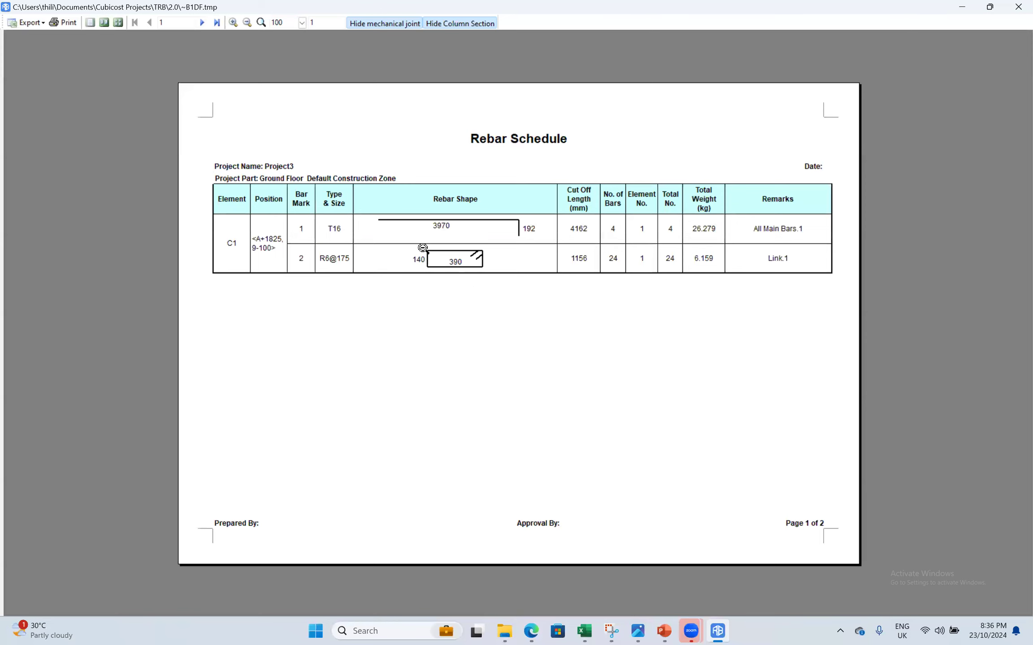
left_click(217, 23)
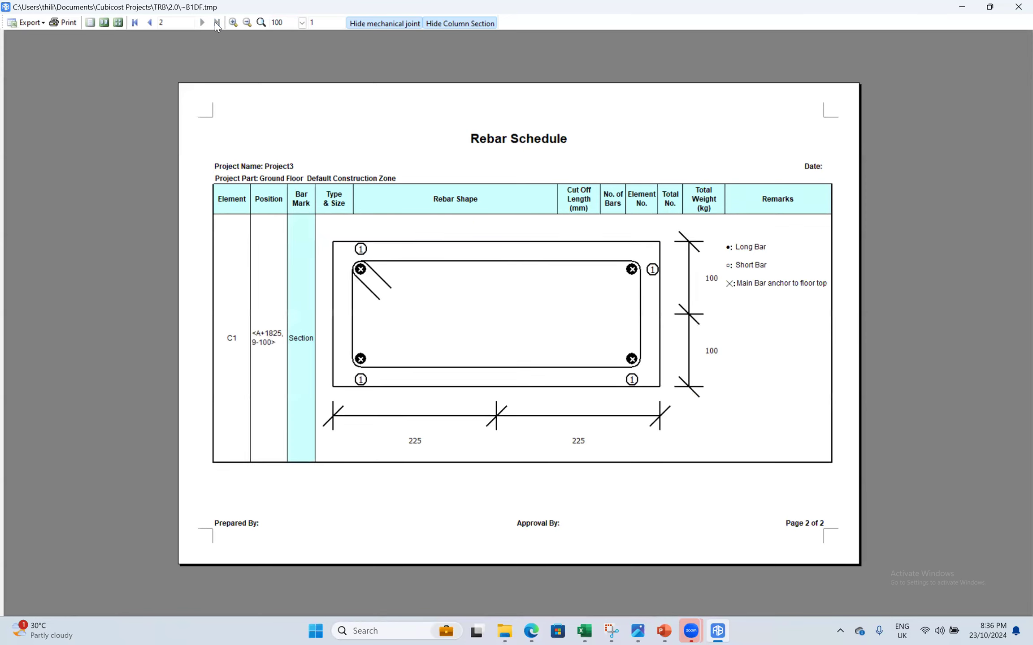
left_click(134, 22)
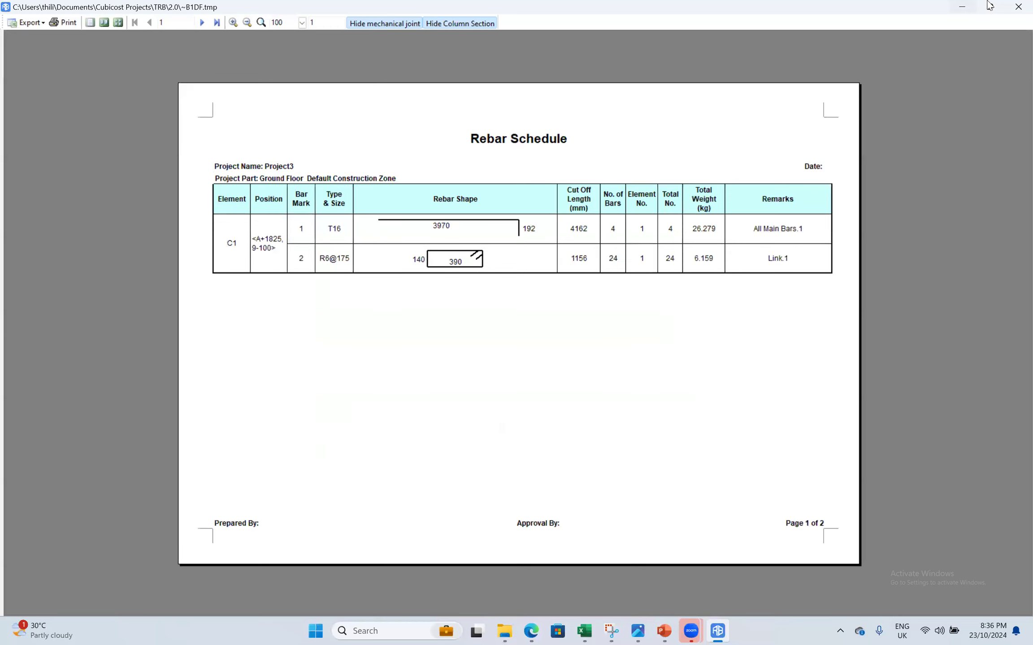
- Close the C1 rebar schedule and display the 04. Column drawing in top view to examine the schedule cell for C1's column group
left_click(1018, 7)
scroll(599, 321, "down", 3)
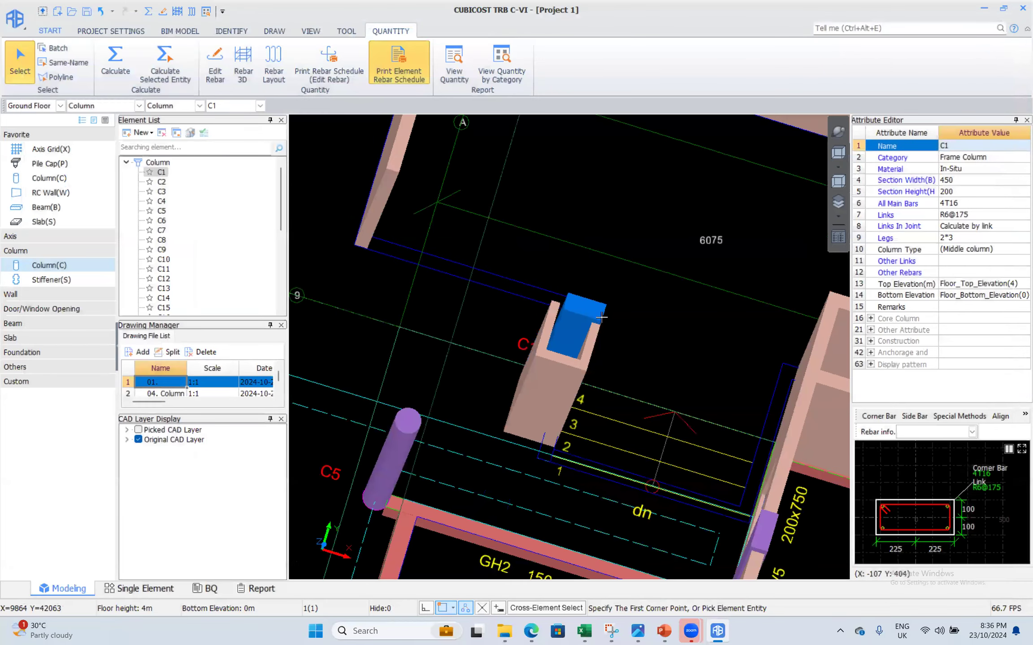
left_click(185, 395)
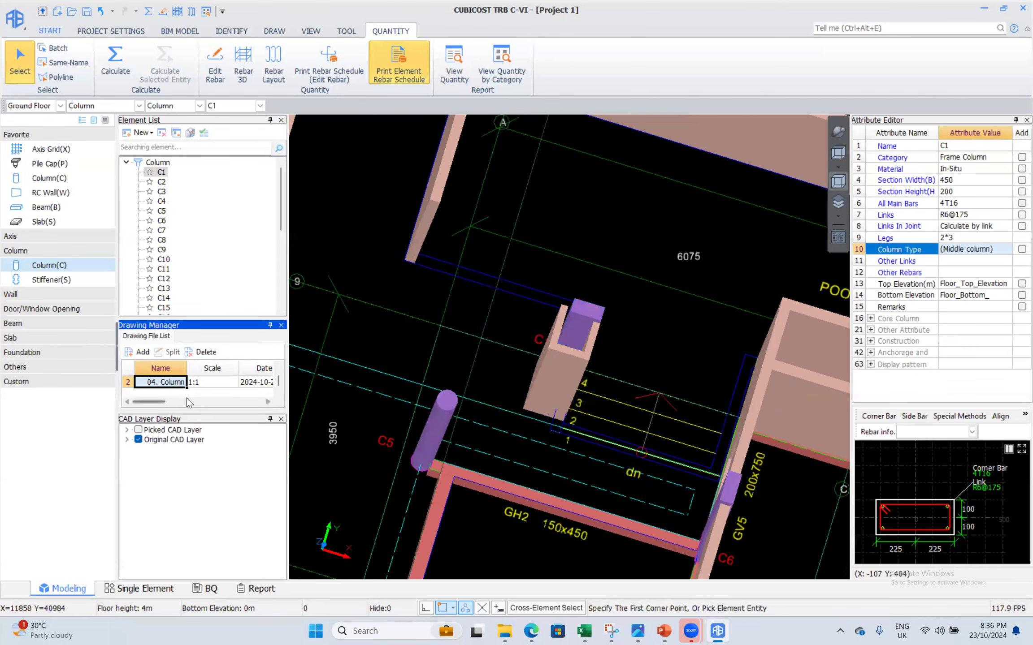
double_click(179, 386)
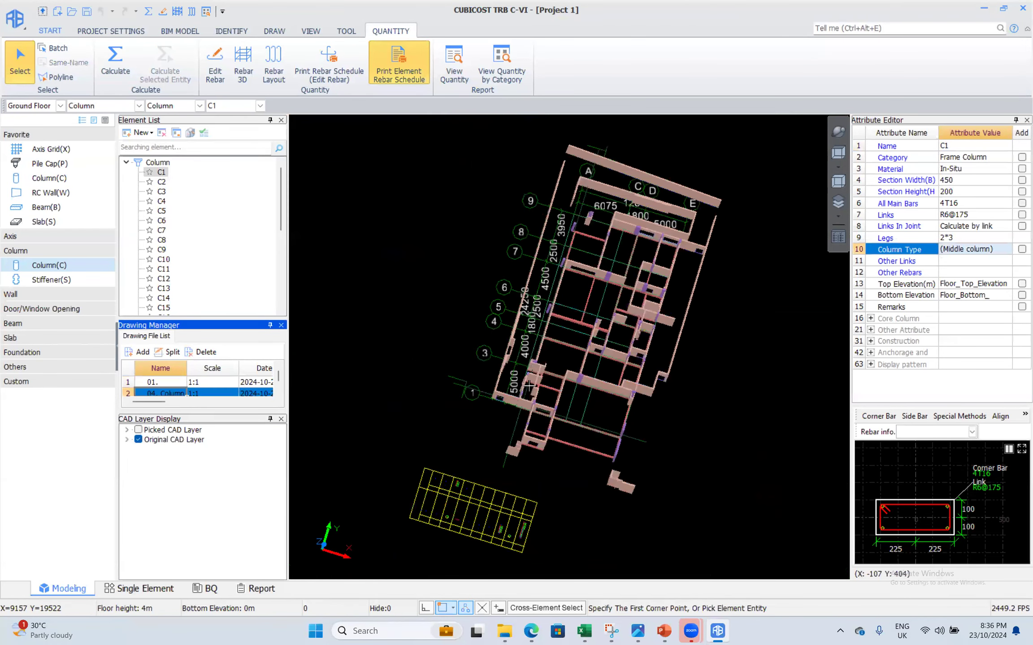
scroll(437, 452, "up", 6)
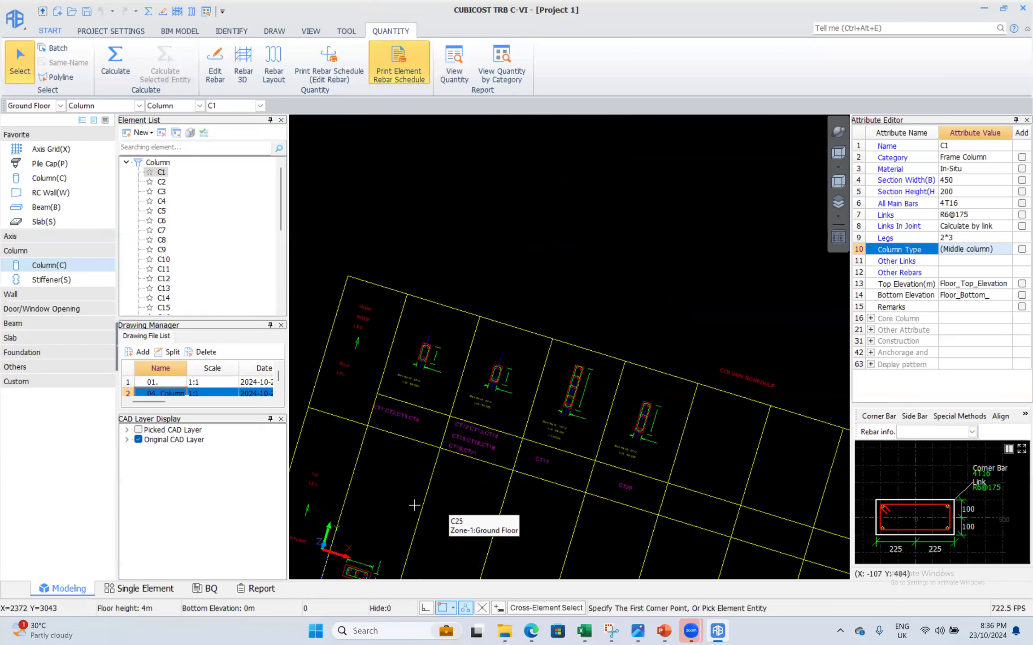
middle_click_drag(467, 431, 548, 277)
scroll(454, 421, "up", 4)
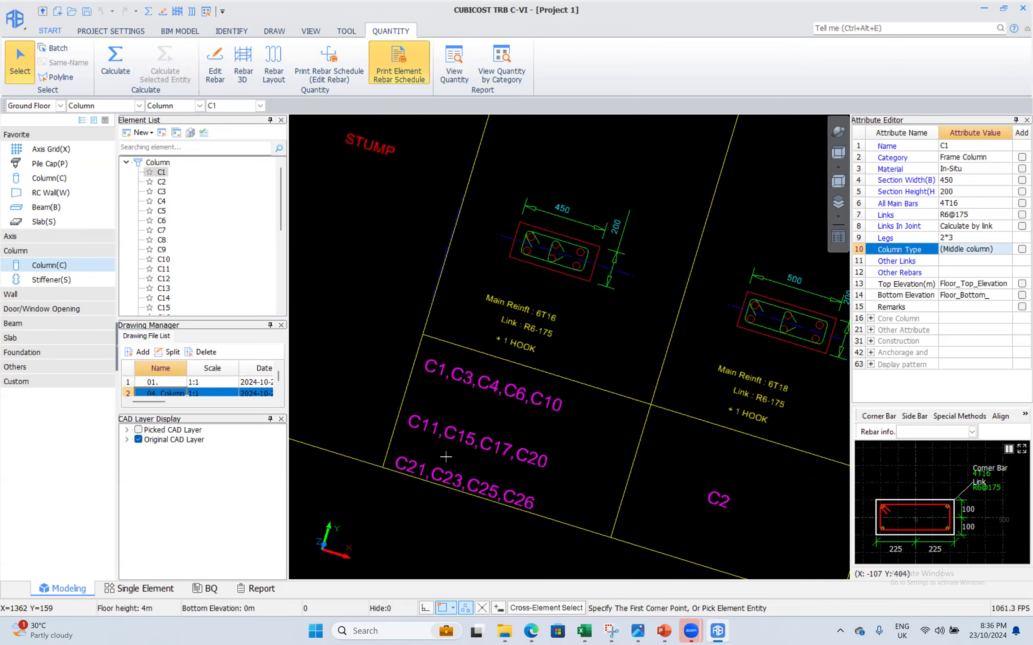
left_click(838, 153)
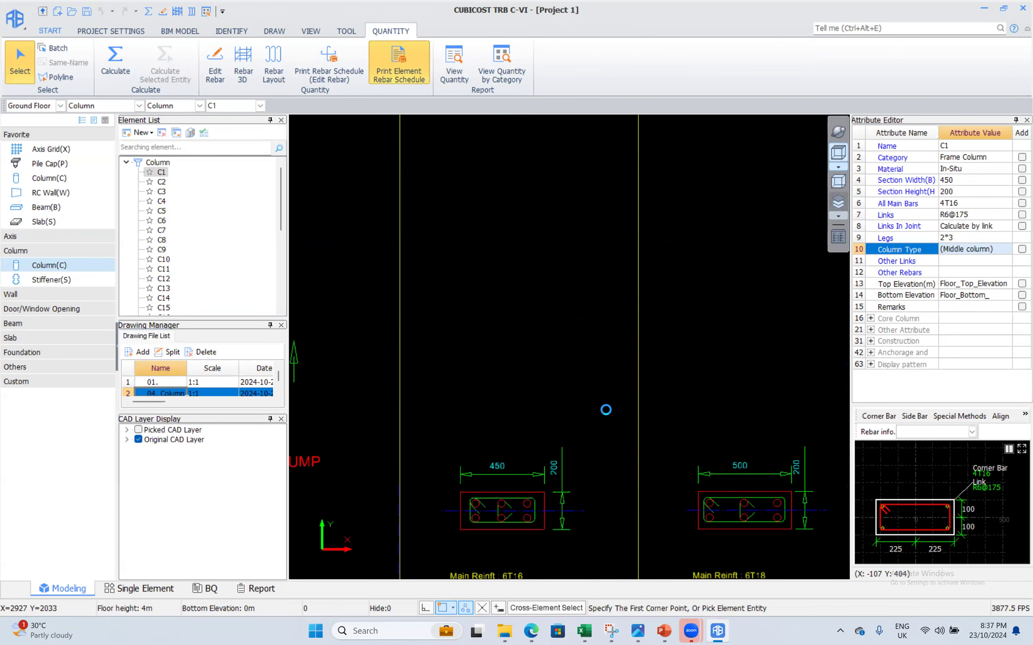
middle_click_drag(654, 225, 673, 167)
middle_click_drag(597, 371, 620, 301)
scroll(567, 387, "up", 3)
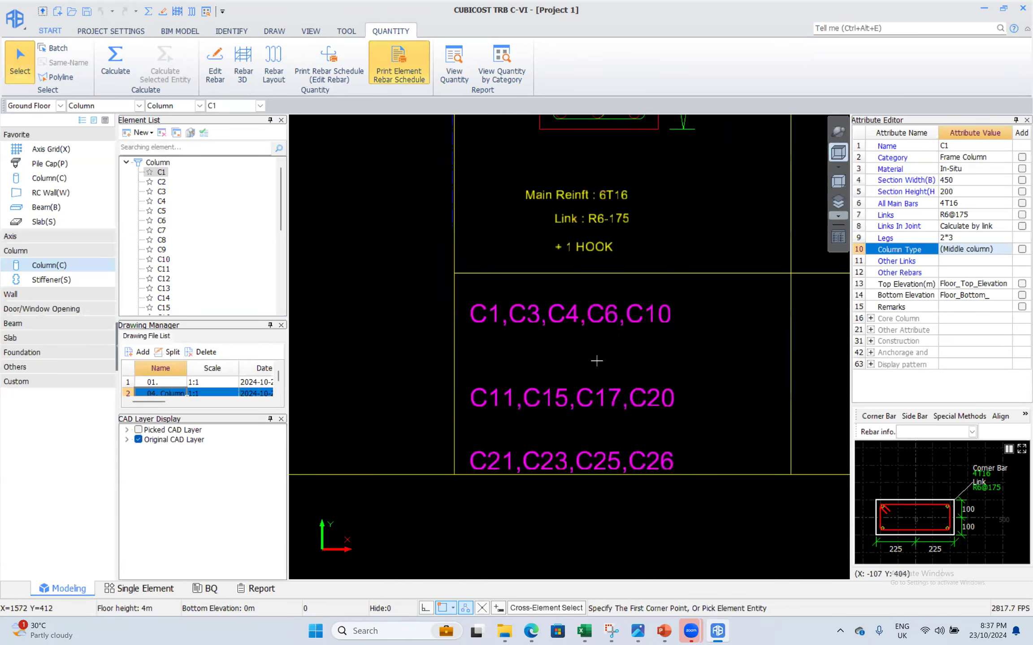
- Start attribute synchronization from column C1 and mark every attribute from Category through Remarks for copying
left_click(204, 133)
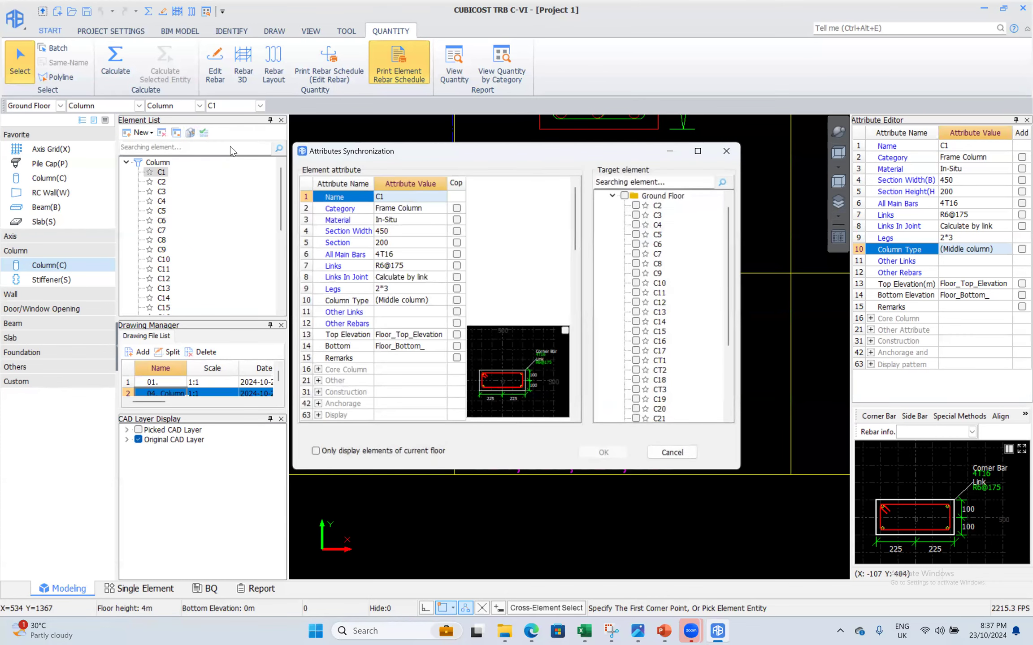
left_click_drag(484, 152, 193, 150)
left_click(165, 207)
left_click(165, 218)
left_click(165, 230)
left_click(164, 241)
left_click(165, 253)
left_click(165, 264)
left_click(165, 275)
left_click(165, 287)
left_click(164, 299)
left_click(165, 310)
left_click(165, 322)
left_click(168, 316)
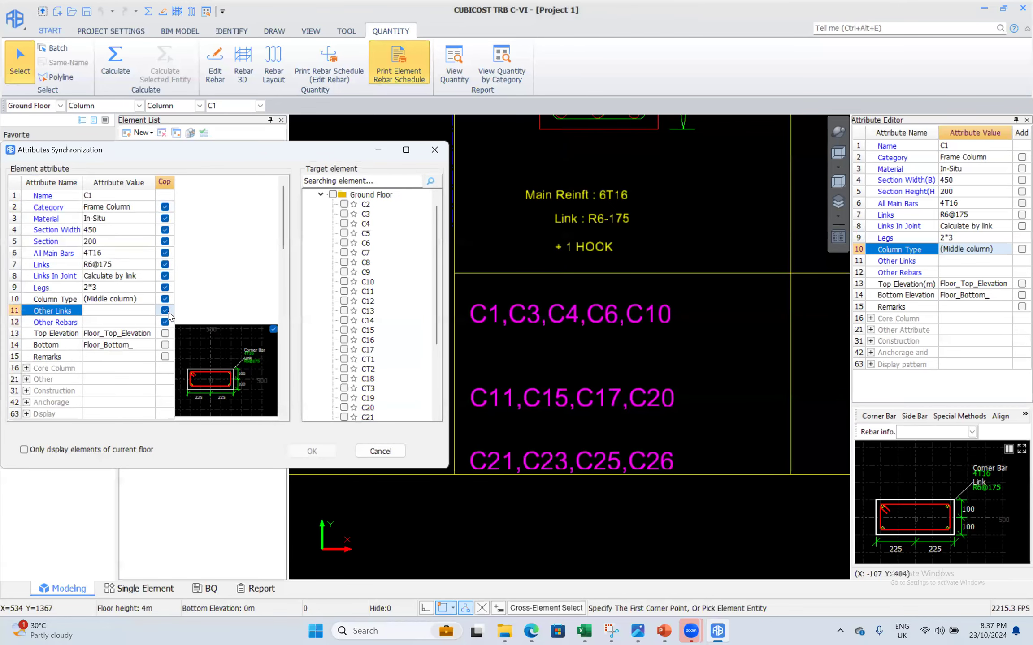
left_click(165, 333)
left_click(165, 344)
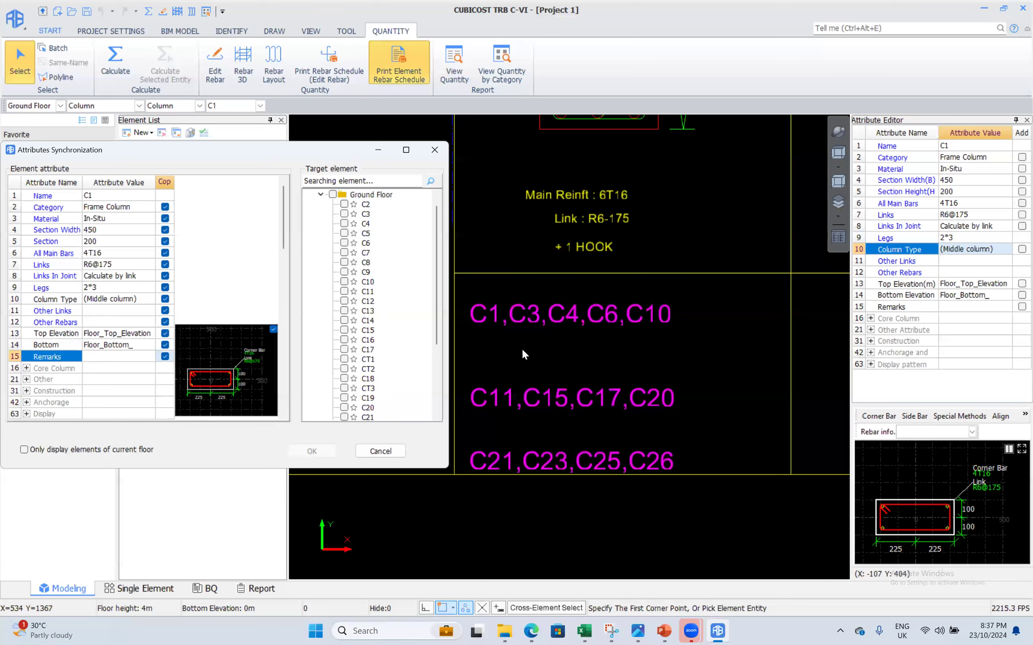
- Synchronize C1's marked attributes to Ground Floor columns C3, C4, C6, C10, C11, C15, C17, C20, C23, C25 and C26
left_click(344, 213)
left_click(344, 223)
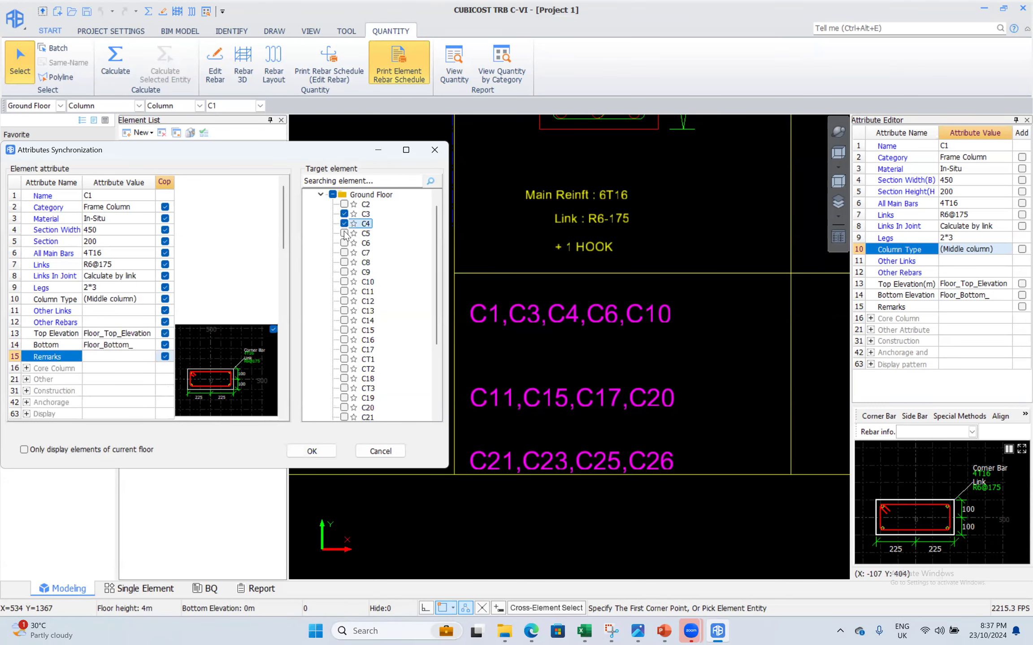
left_click(344, 243)
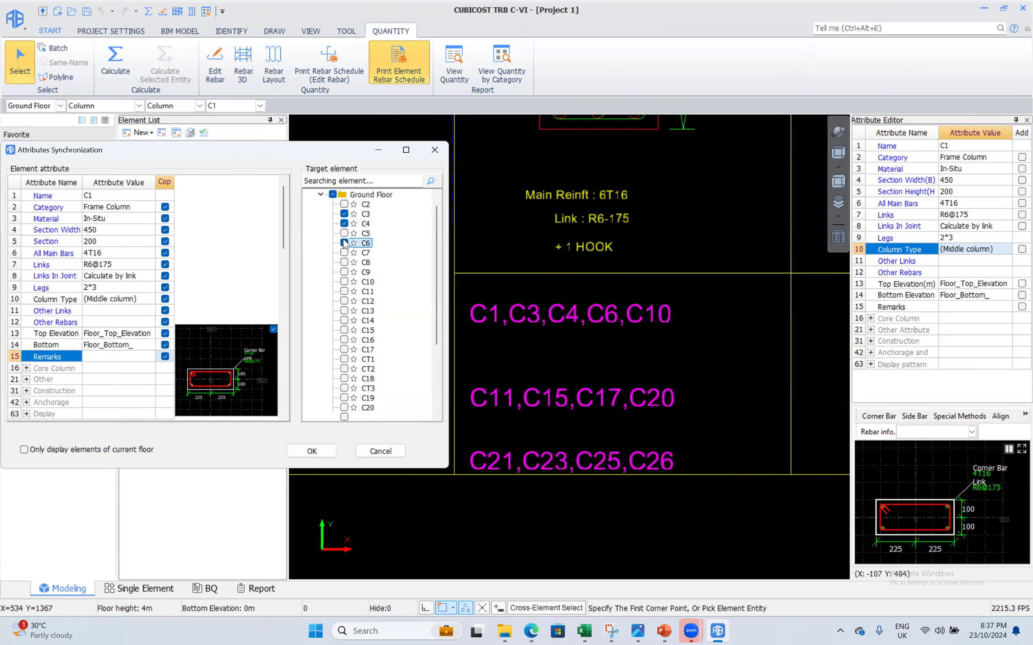
left_click(345, 282)
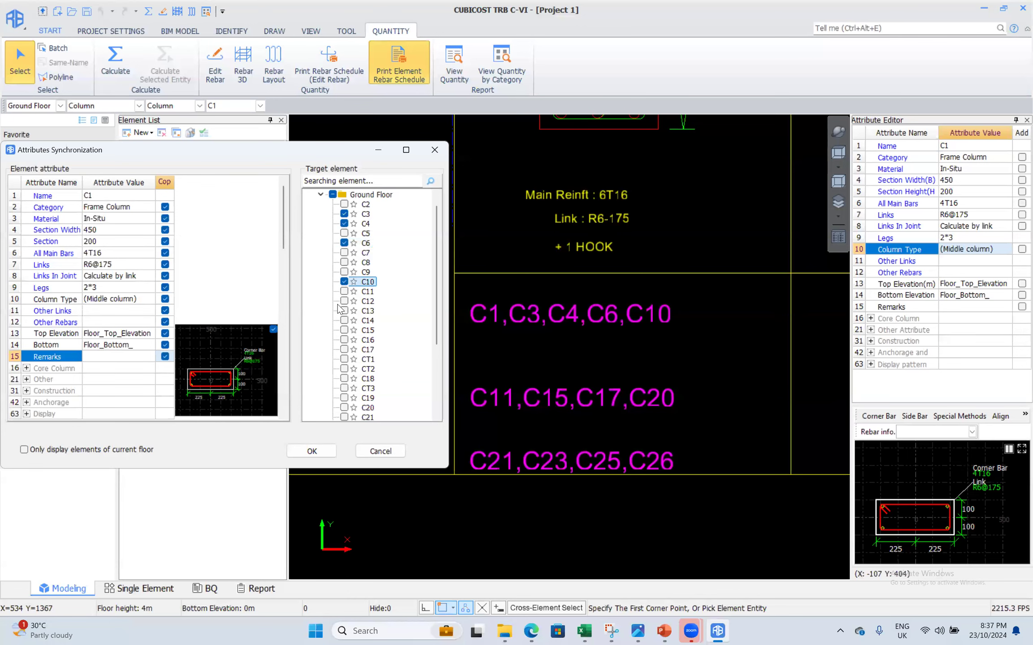
left_click(344, 292)
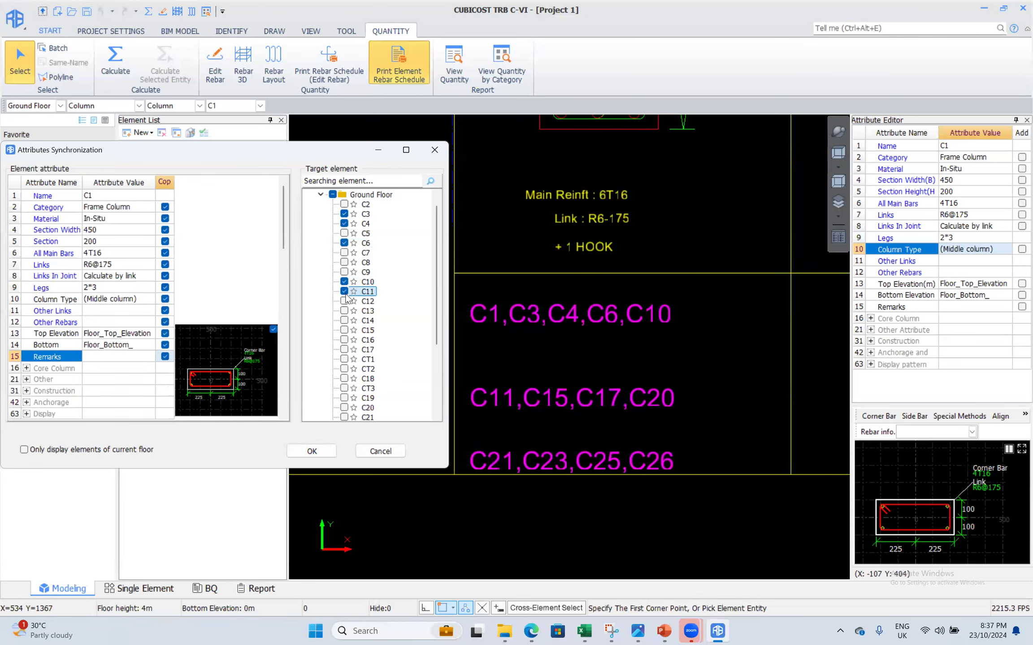
left_click(344, 330)
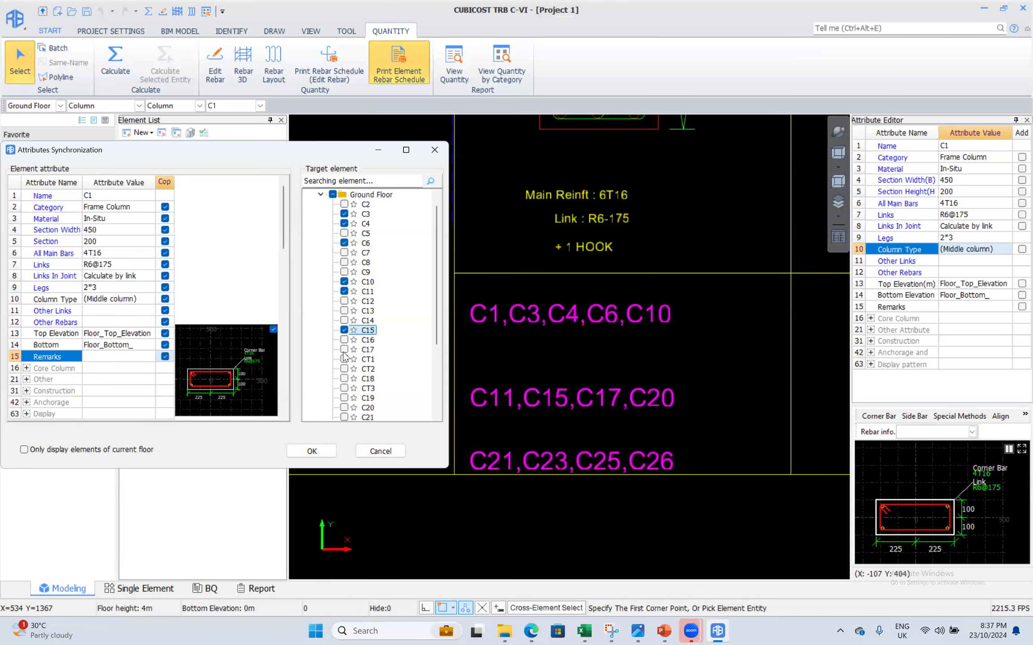
left_click(345, 350)
left_click(344, 408)
scroll(354, 392, "down", 2)
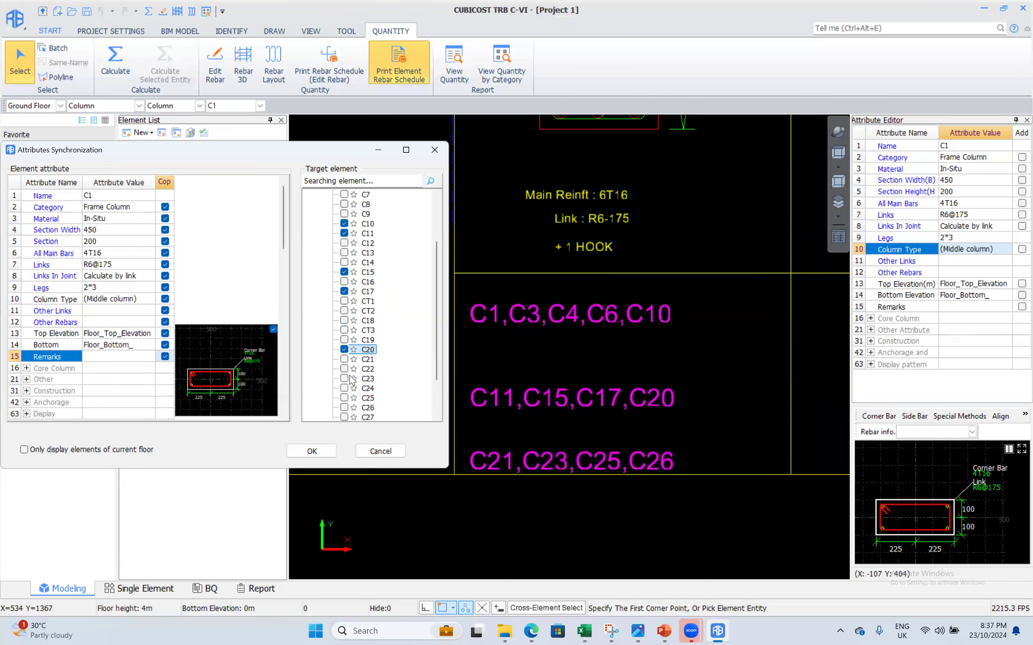
left_click(344, 379)
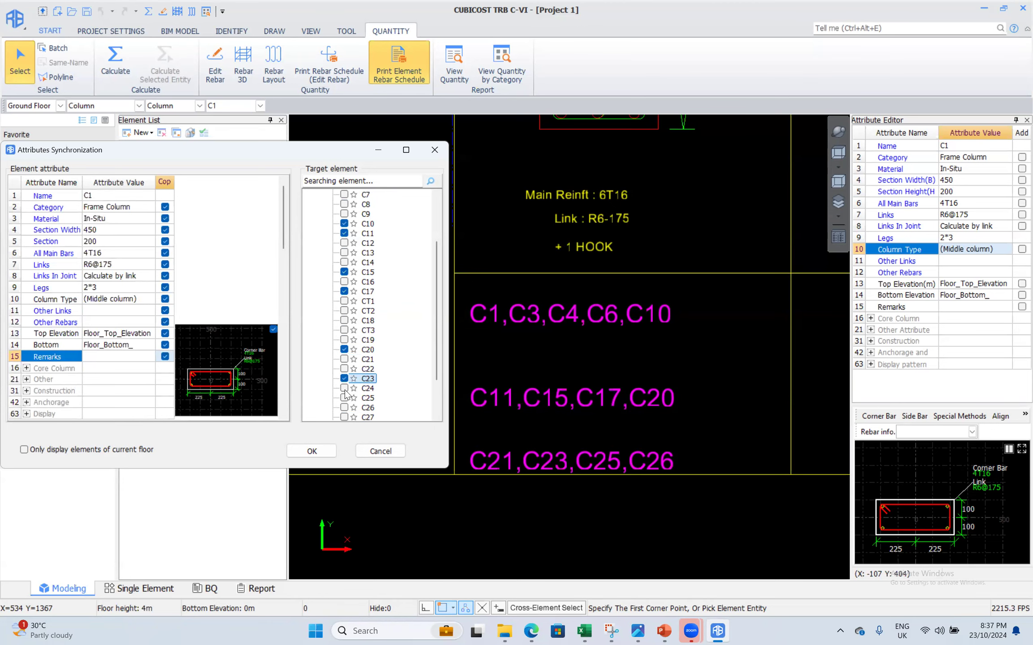
scroll(345, 395, "down", 1)
left_click(344, 369)
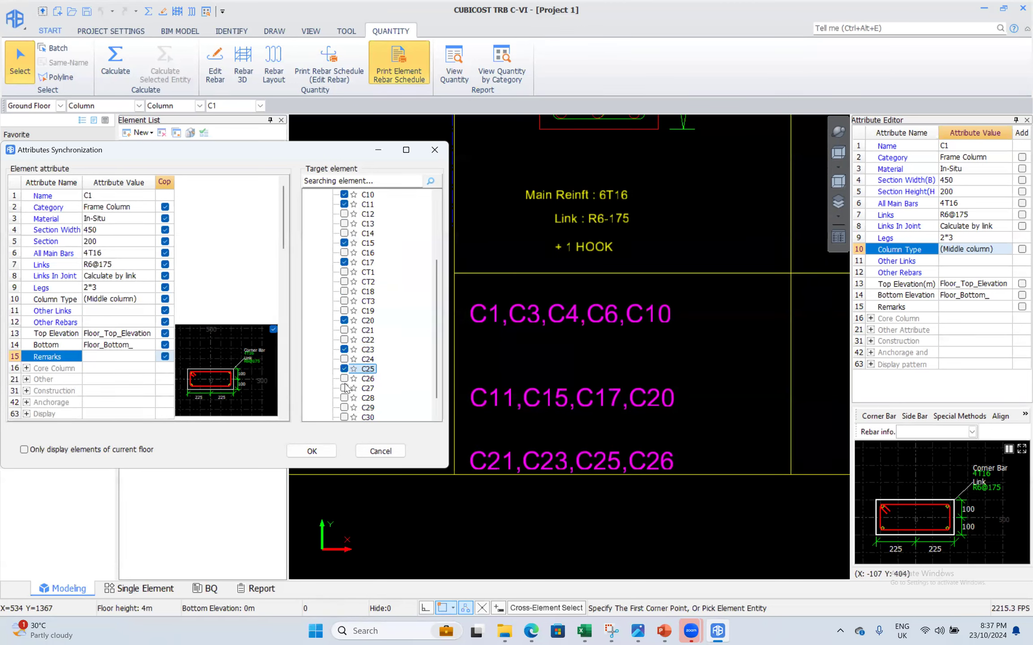
scroll(348, 388, "down", 1)
left_click(345, 359)
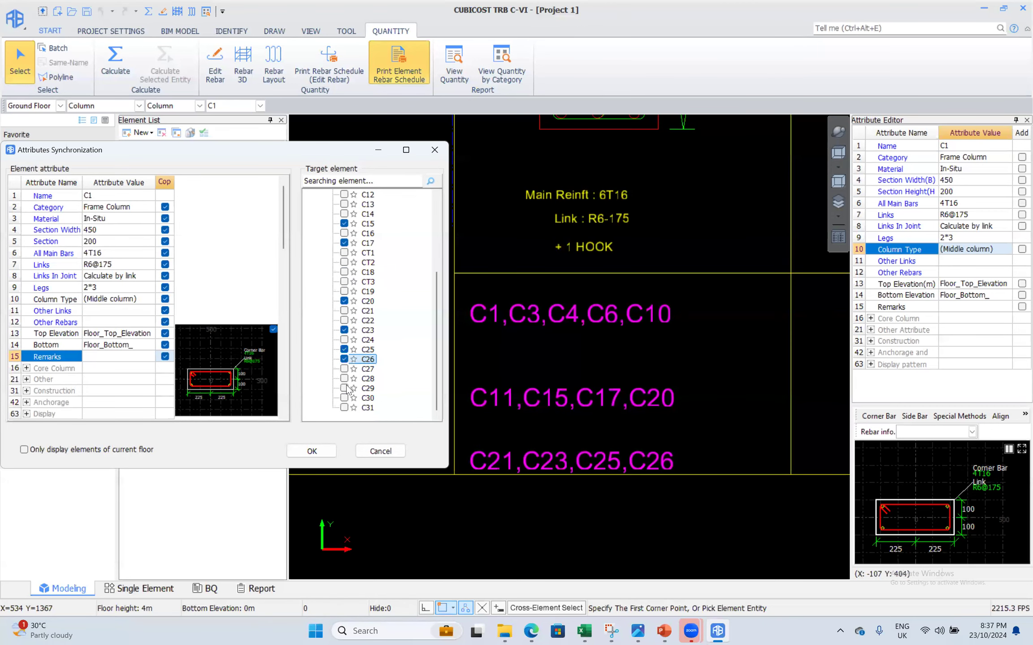
left_click(322, 451)
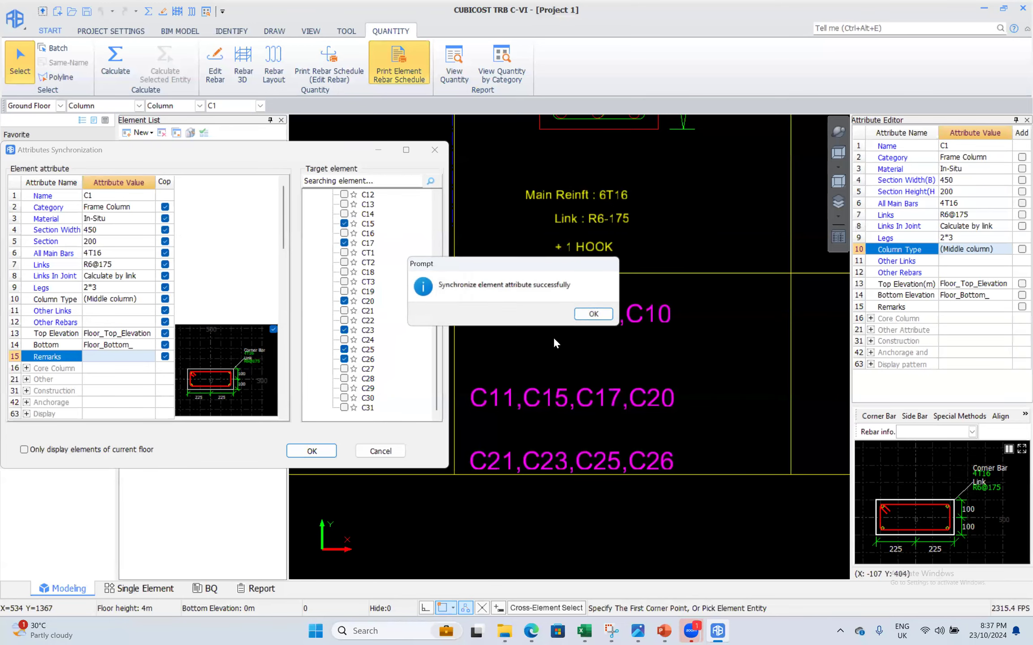
left_click(594, 314)
- Orbit the whole model to a 3D view and check the Rebar 3D display for all Ground Floor columns
scroll(495, 287, "down", 16)
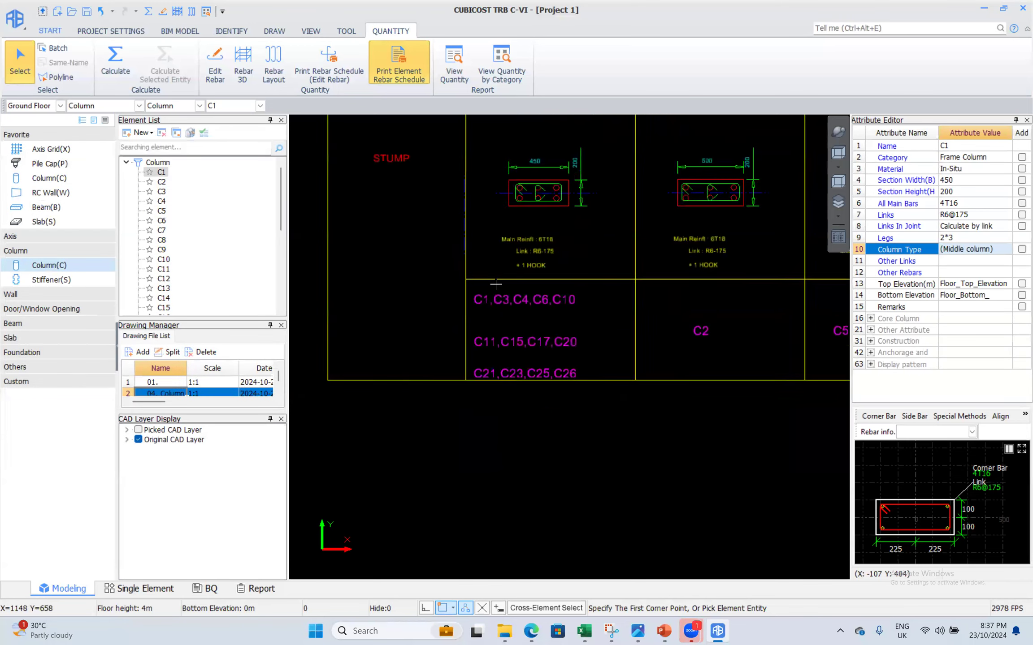
middle_click_drag(606, 223, 554, 449)
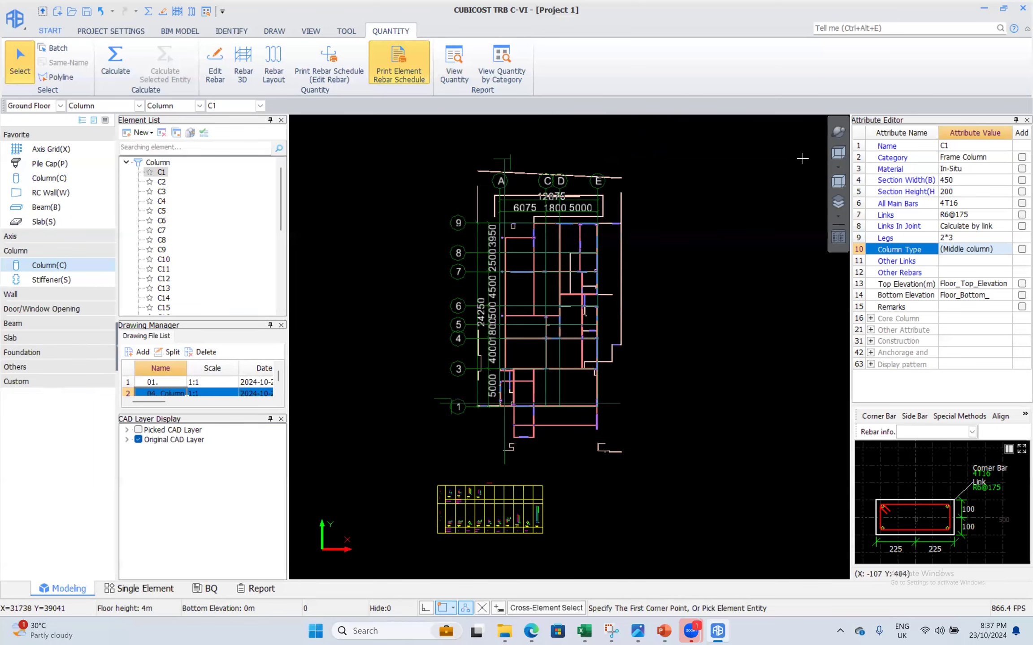
left_click(834, 135)
left_click_drag(613, 409, 638, 377)
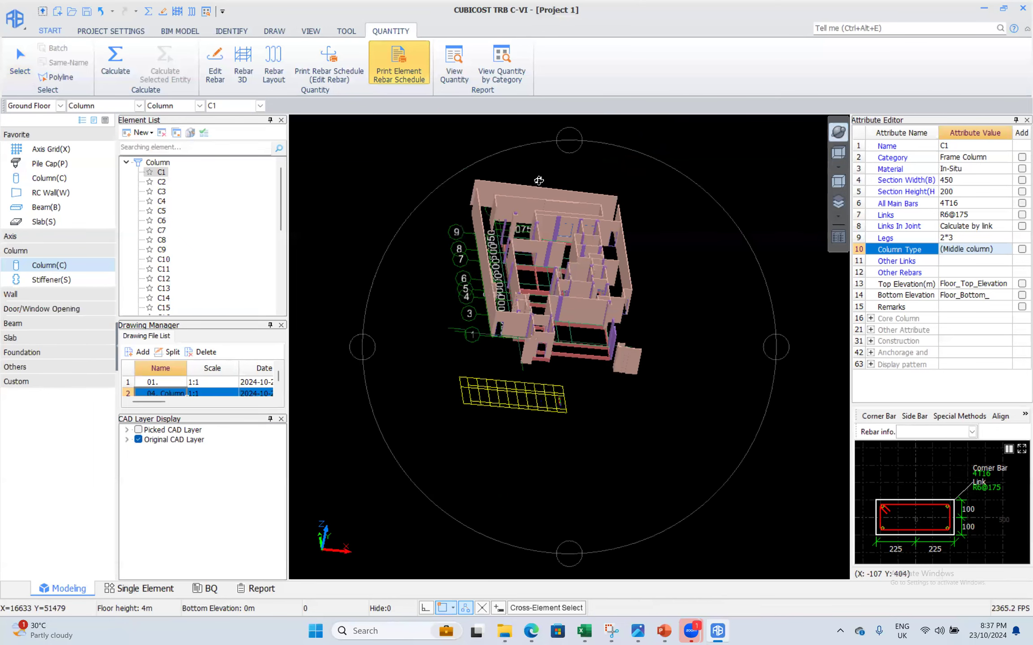
left_click(20, 62)
left_click(445, 151)
left_click(683, 405)
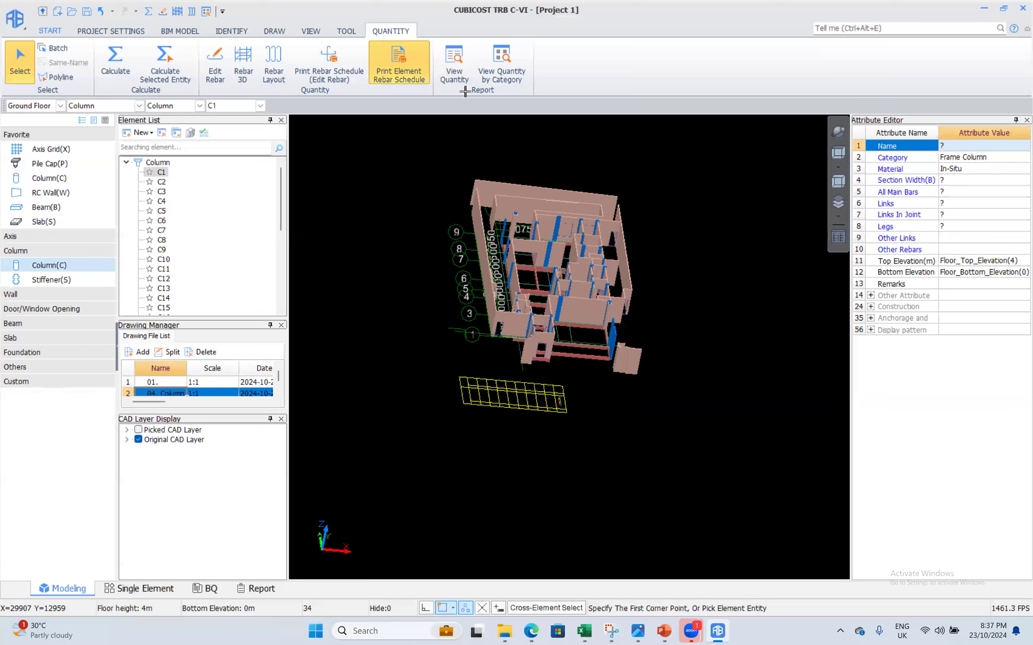
left_click(243, 63)
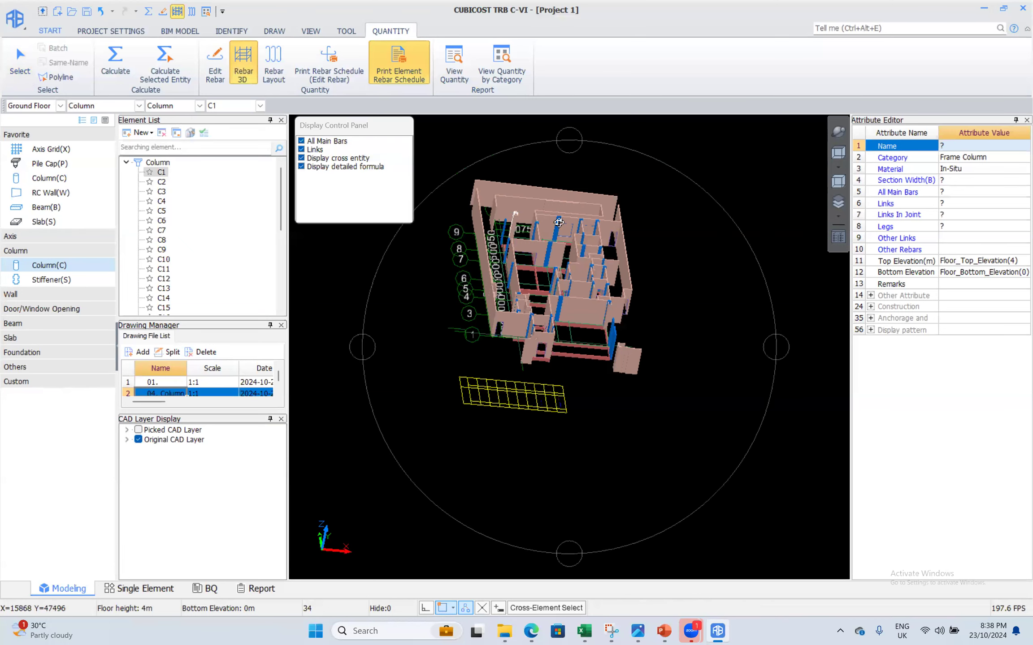
key("Escape")
left_click(243, 62)
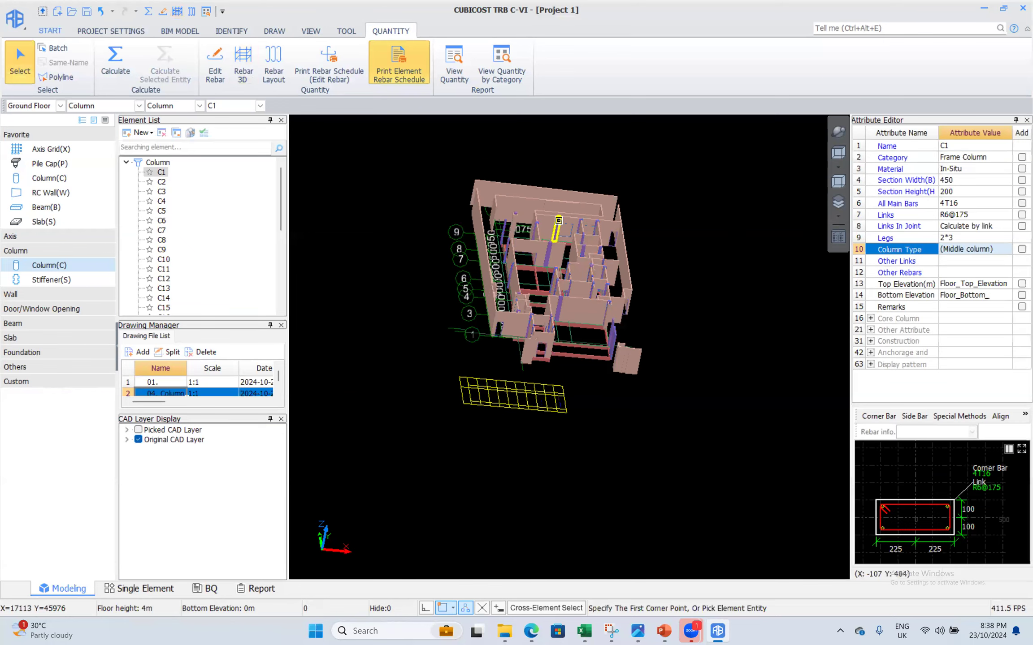
- Select all the Ground Floor columns and calculate the rebar quantities of only these selected entities
left_click(423, 177)
left_click(658, 362)
right_click(597, 226)
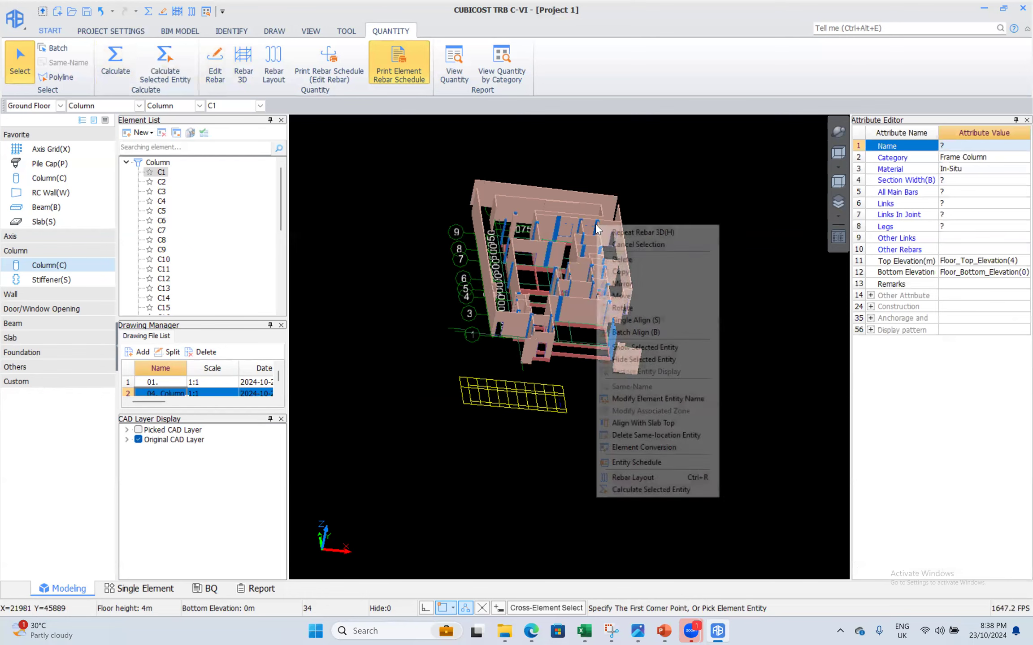
left_click(630, 490)
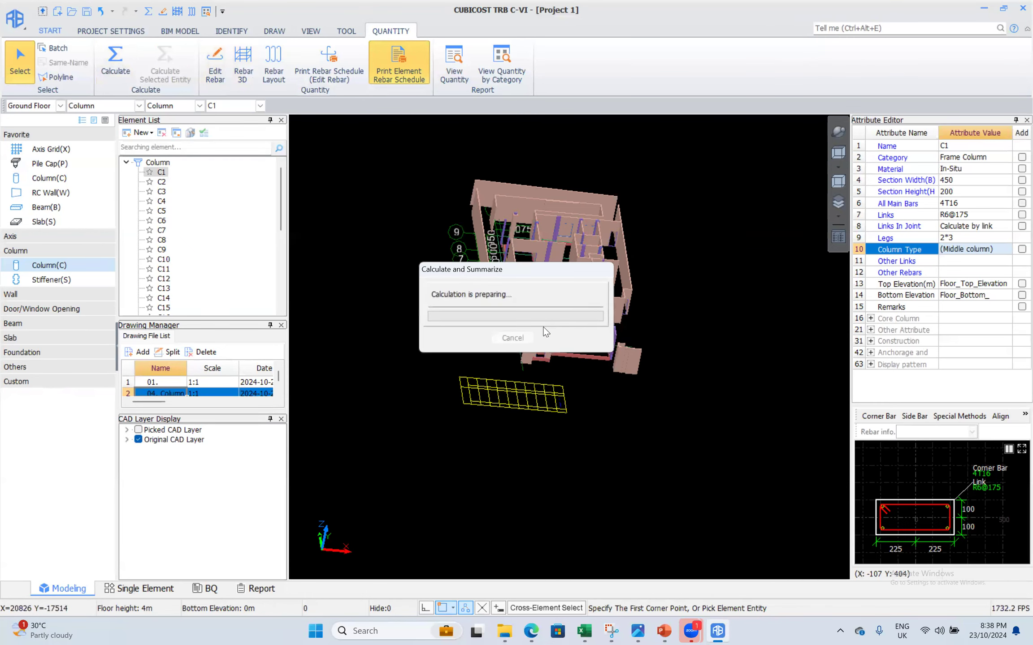
left_click(515, 339)
- Show Rebar 3D for all calculated columns and inspect which of them contain main bars and links
left_click(499, 226)
left_click(691, 402)
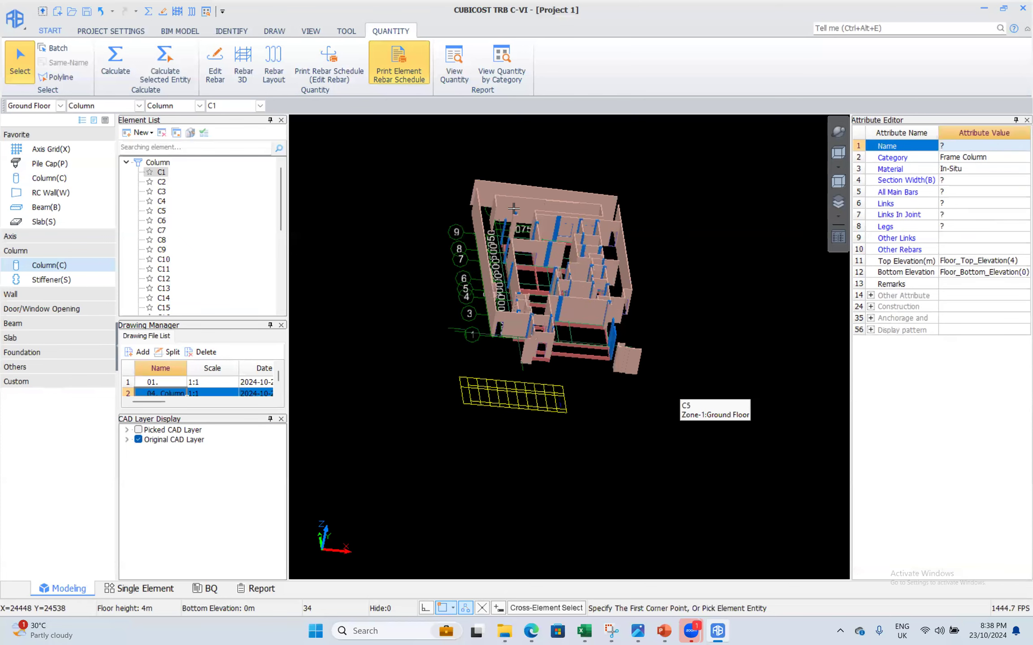
left_click(242, 63)
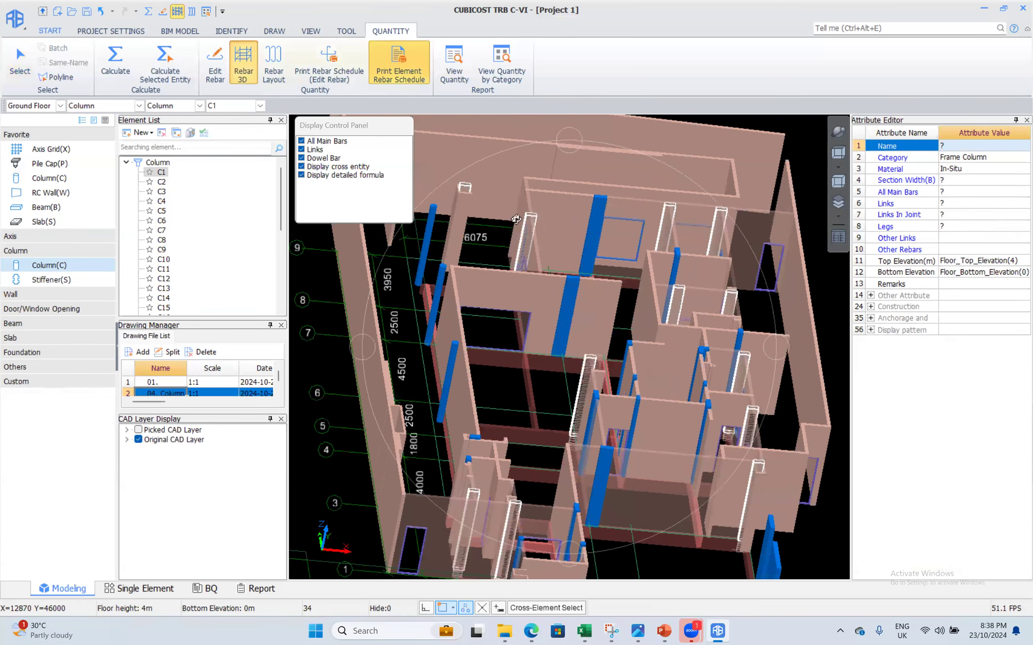
scroll(552, 254, "down", 2)
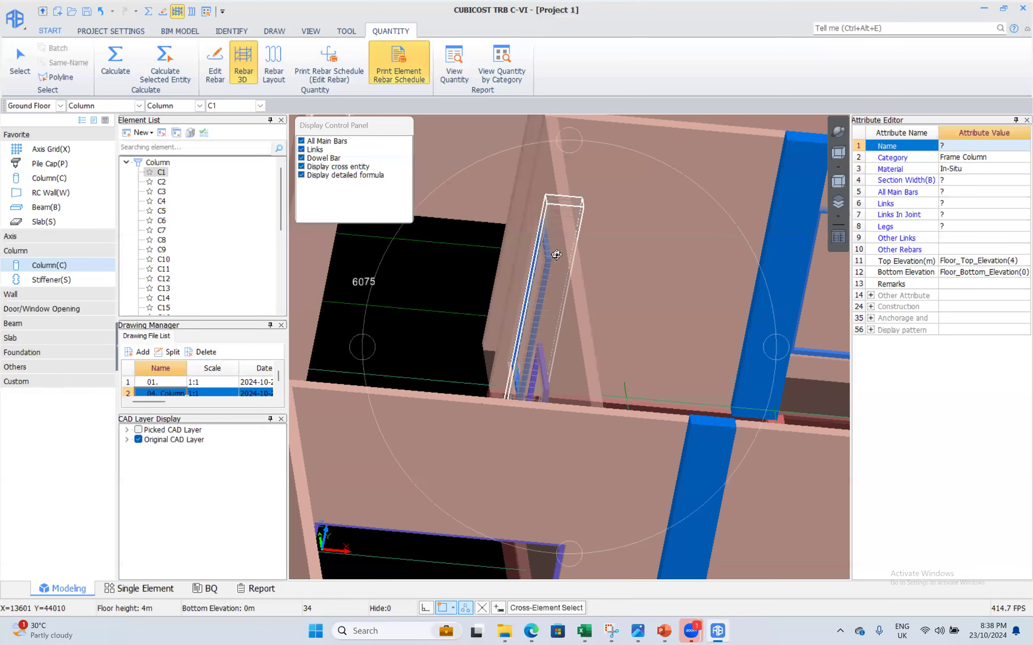
scroll(681, 339, "down", 5)
scroll(680, 339, "up", 5)
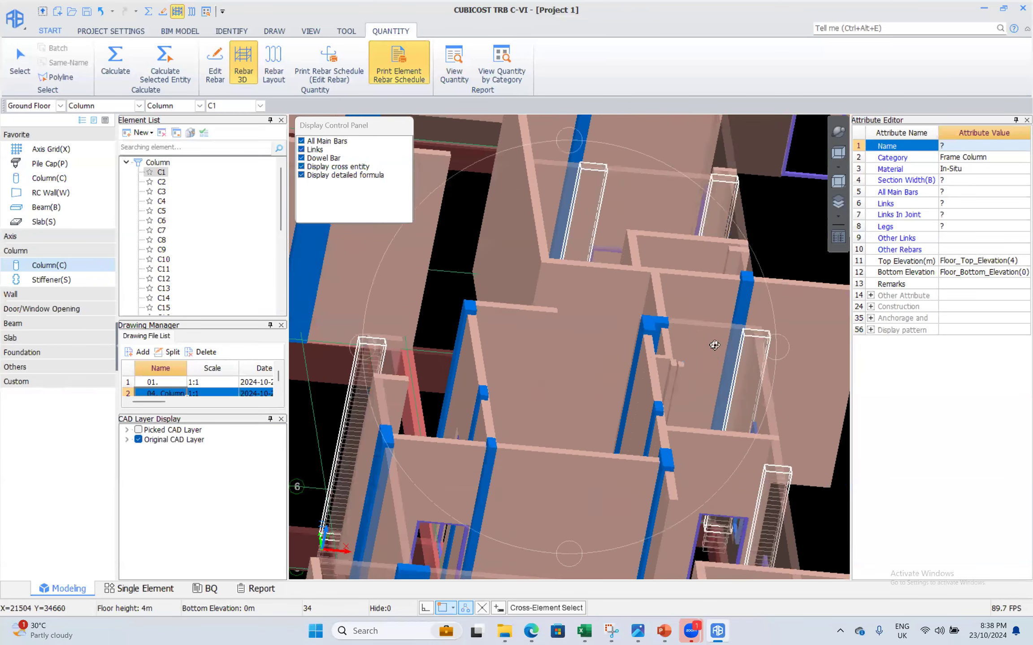
scroll(479, 364, "down", 5)
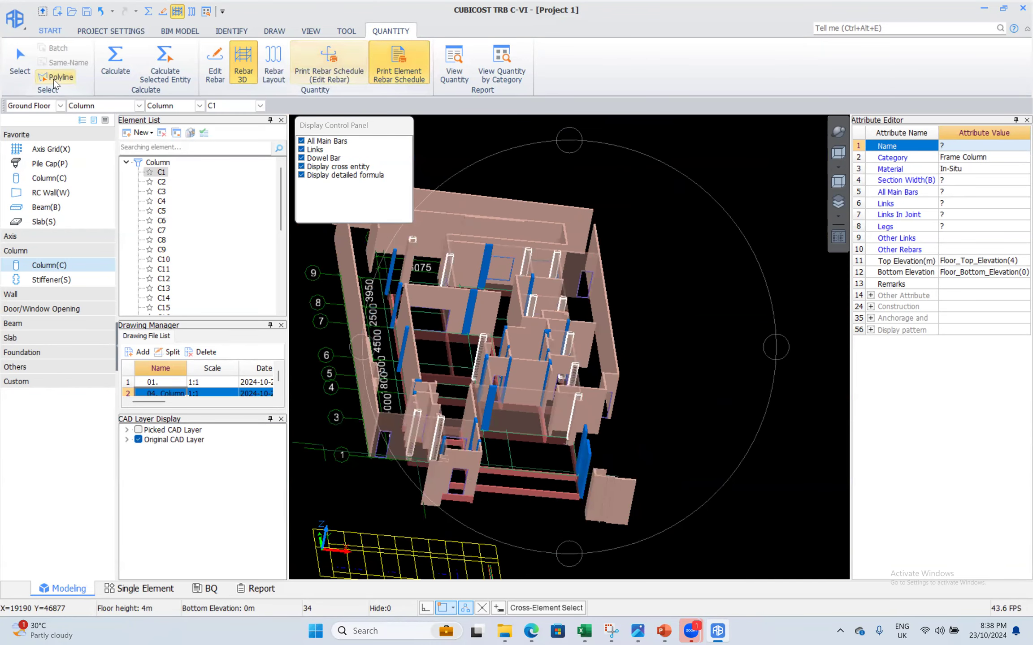
- Select all the columns in the 3D model again and generate their element rebar schedule
left_click(20, 62)
left_click(362, 192)
left_click(642, 424)
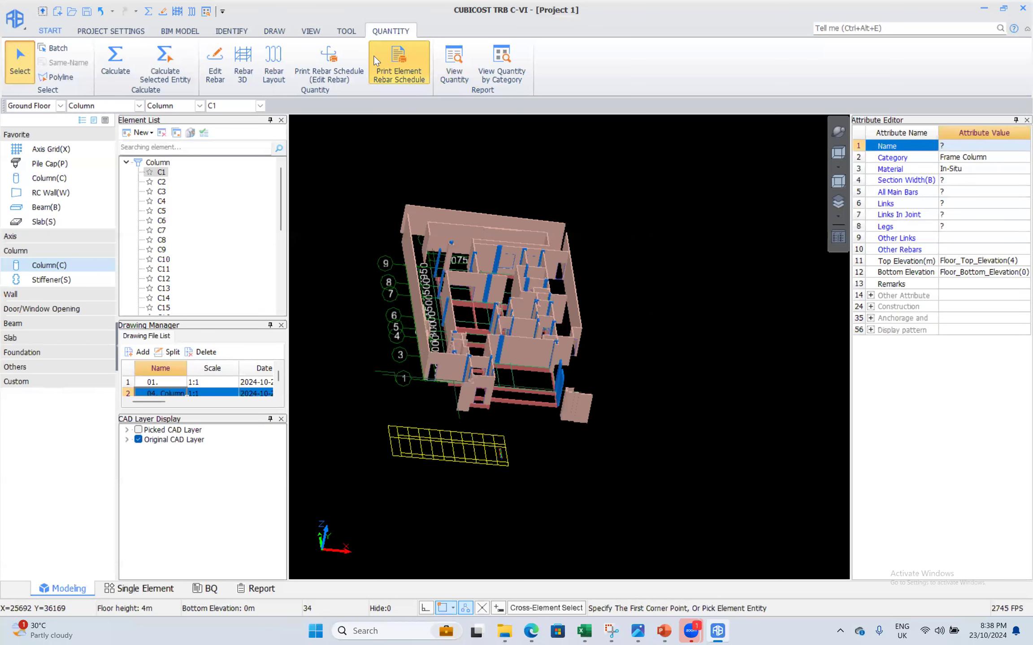
right_click(693, 316)
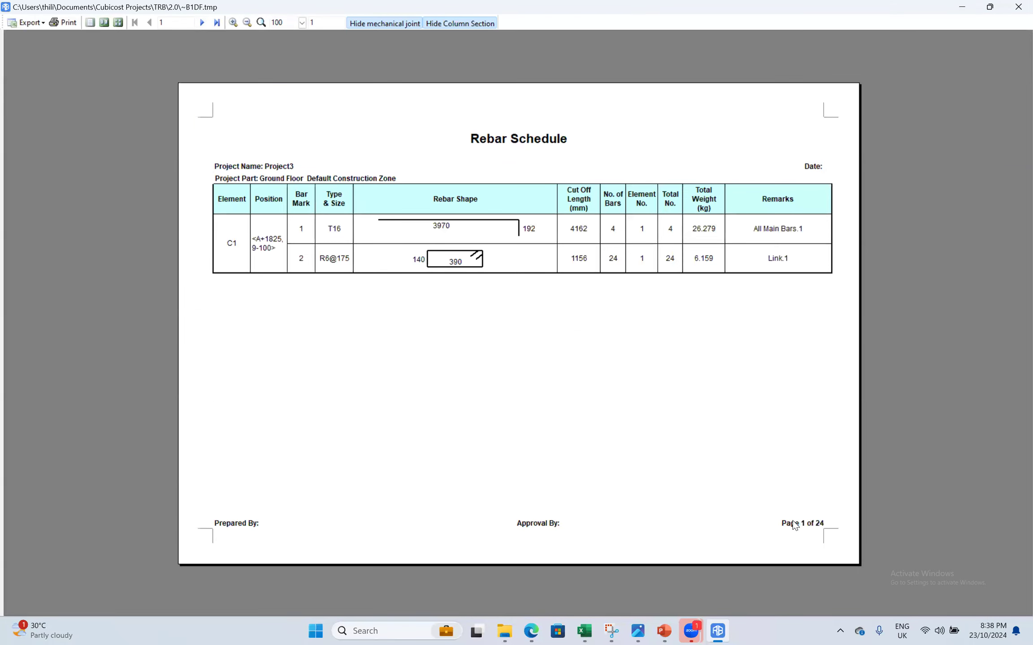
- Review the rebar schedule from its last page back to page 13, checking the column sections, main bars, dowel bars and links
left_click(217, 23)
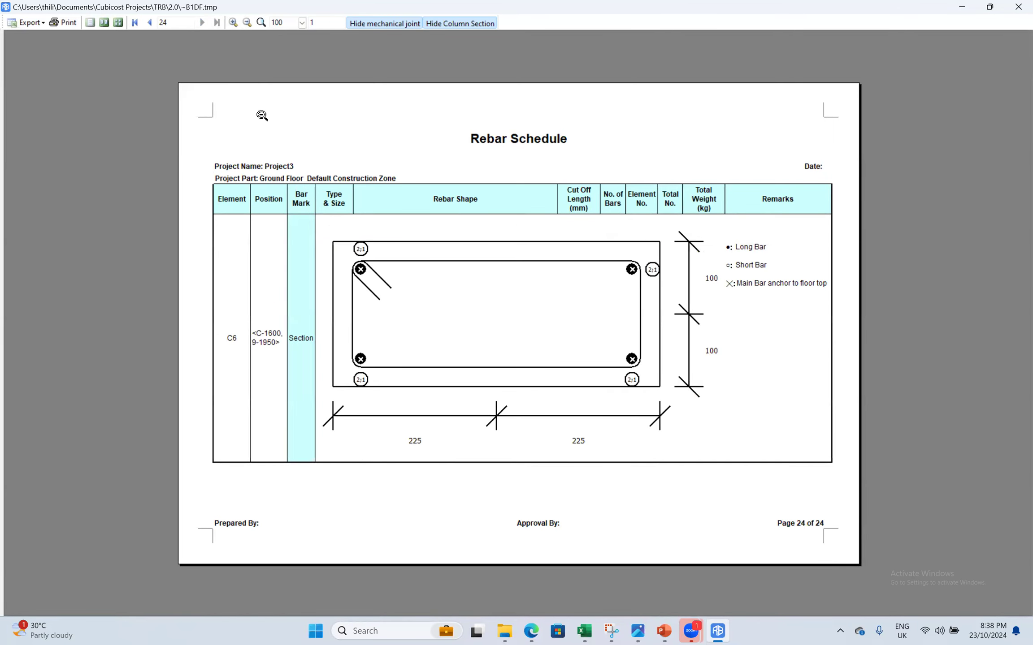
left_click(150, 23)
left_click(150, 23)
left_click(150, 23)
left_click(150, 23)
left_click(150, 23)
left_click(151, 24)
left_click(150, 23)
left_click(151, 23)
left_click(150, 24)
left_click(150, 23)
left_click(150, 23)
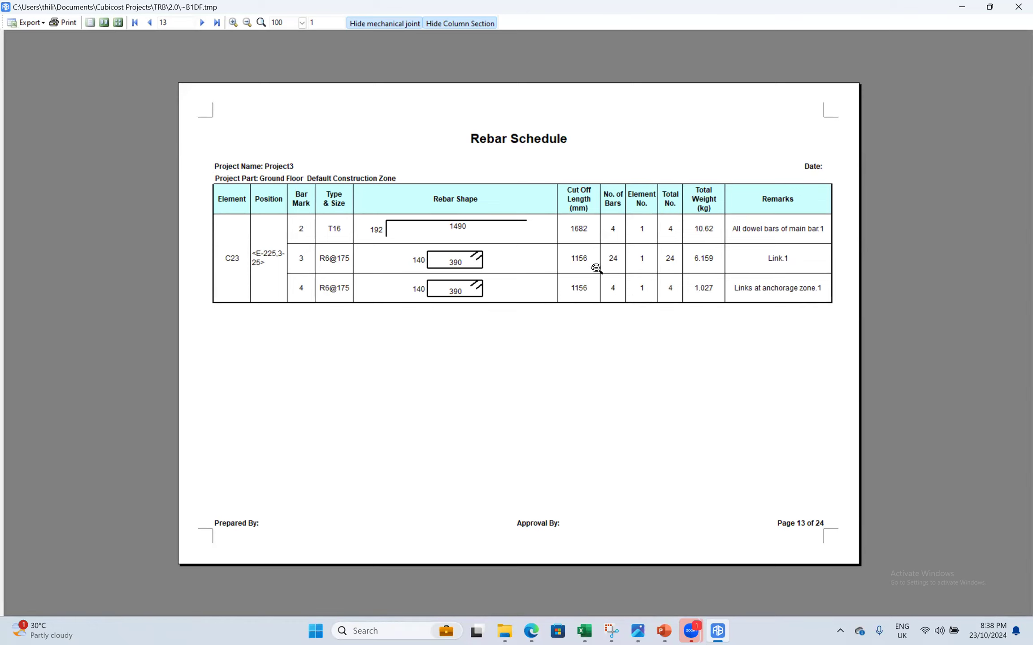
- Close the rebar schedule and exit Cubicost TRB without saving the current project
left_click(1018, 7)
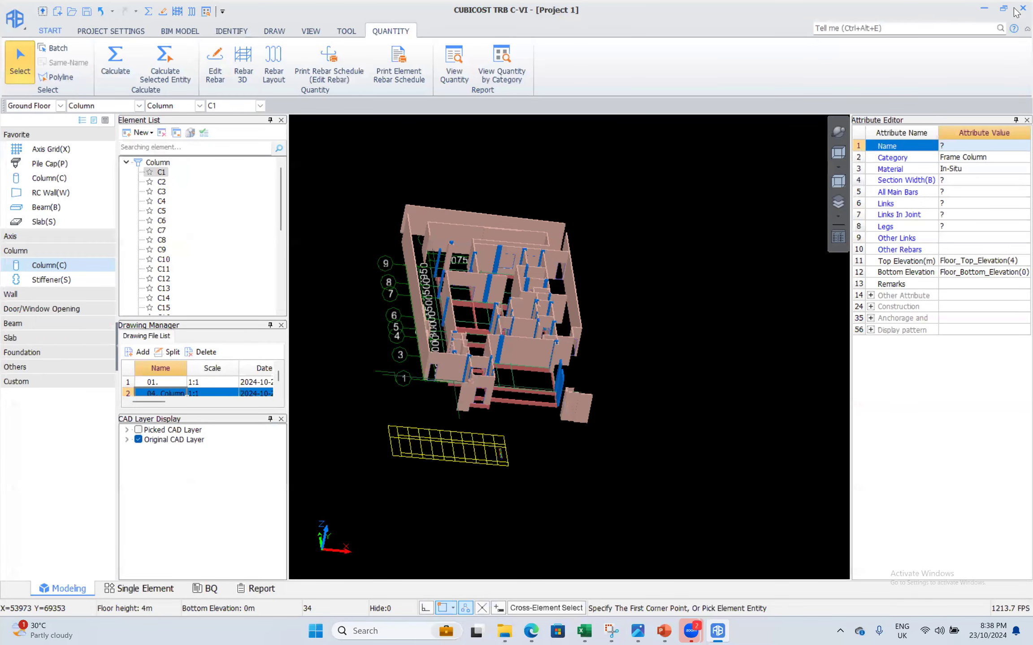
left_click(1014, 8)
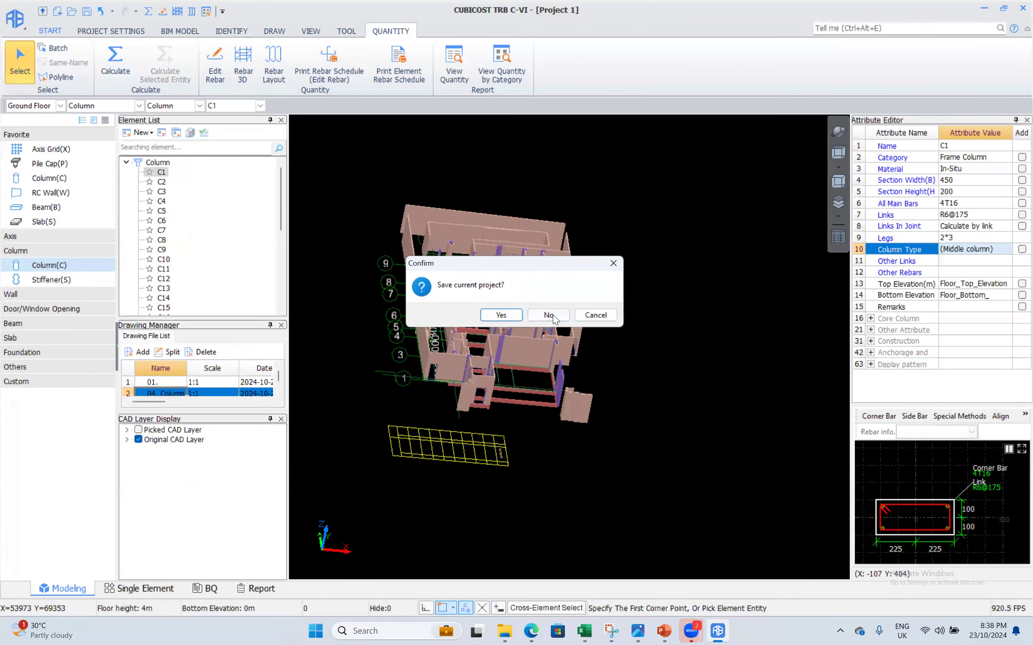
left_click(549, 315)
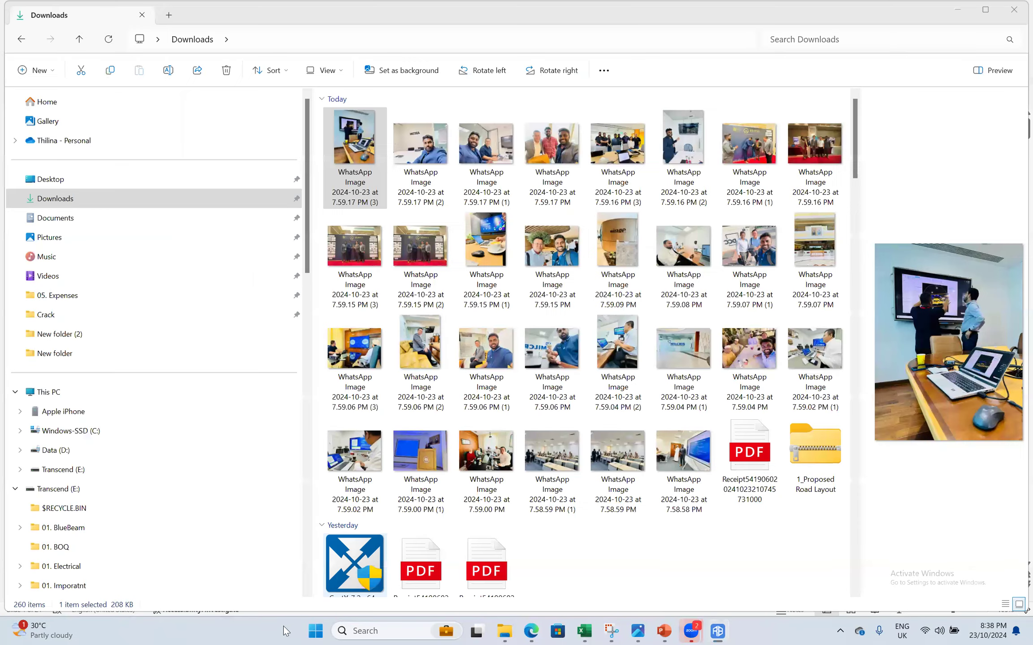
- Find Cubicost TME C on the computer and launch it
left_click(329, 631)
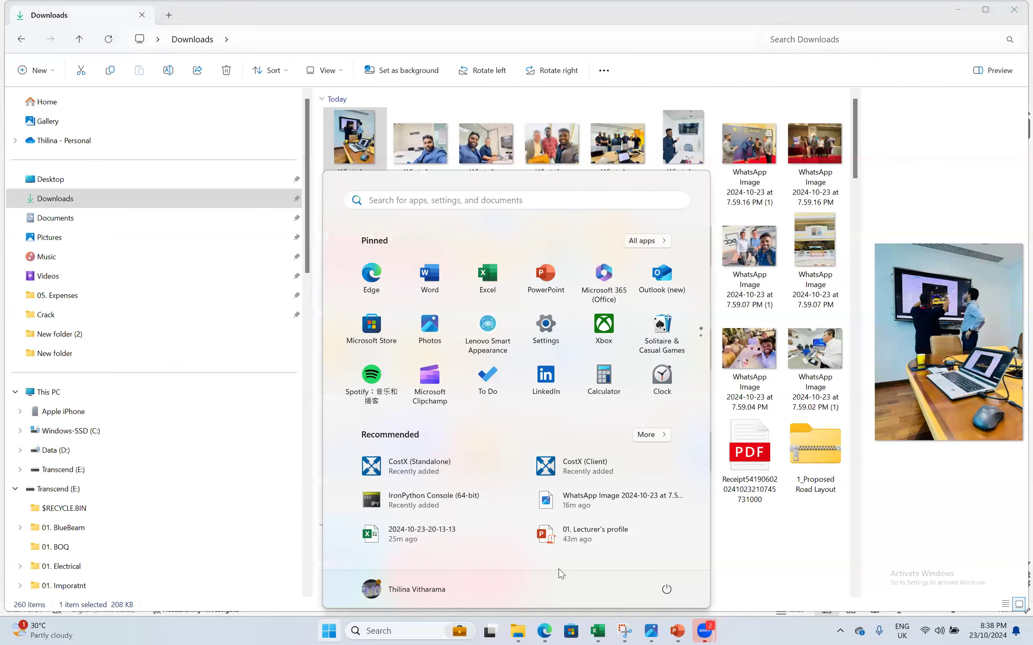
type("tme")
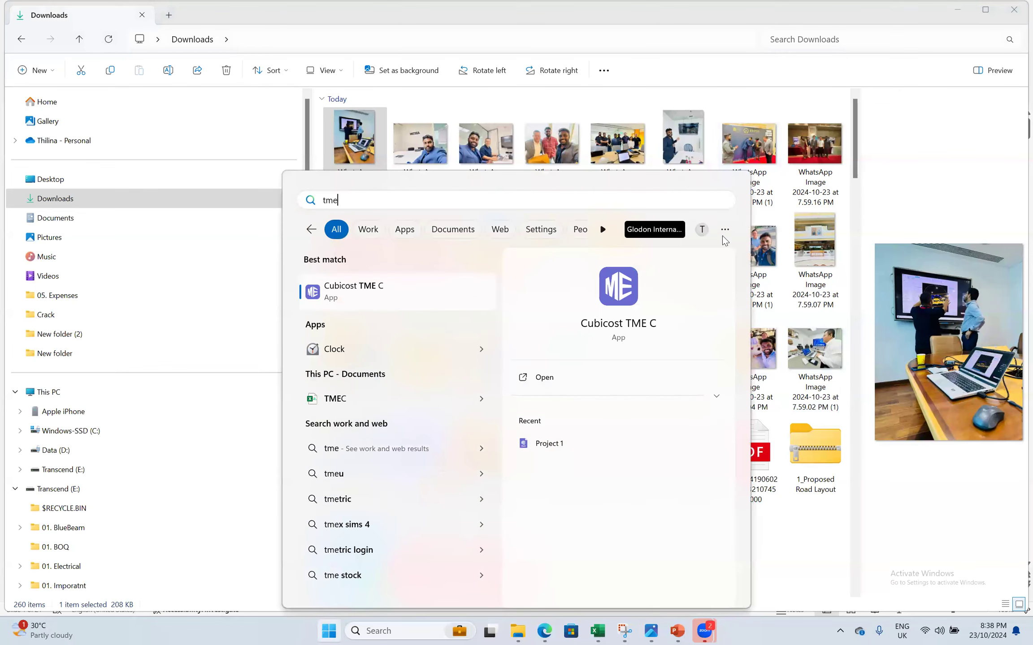
key("Return")
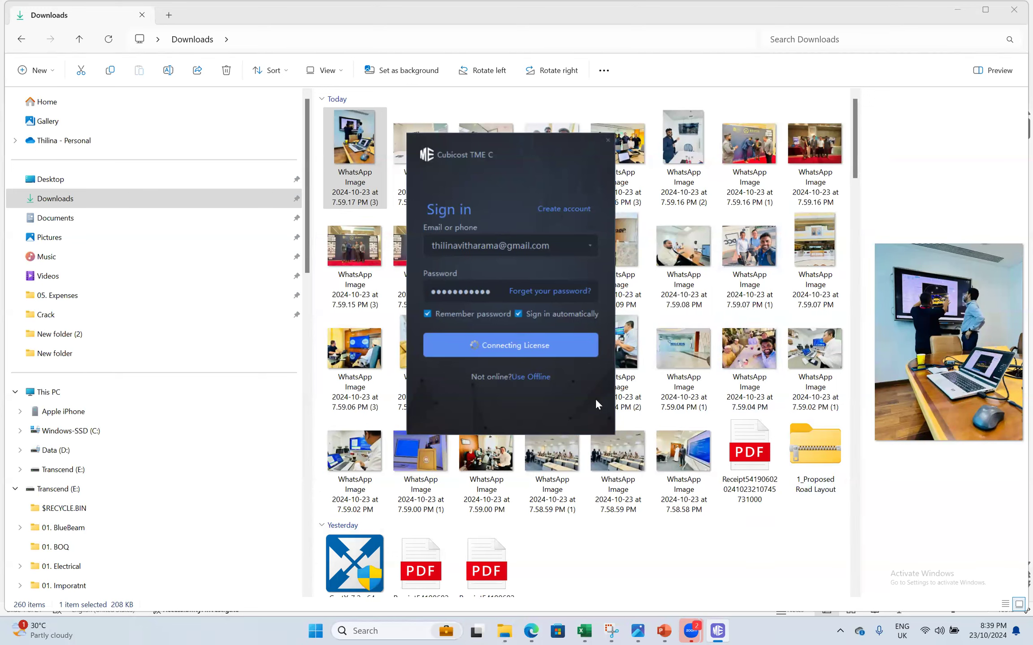
- Switch to Presentation1 in PowerPoint and start its slide show on the "WHO YOU ARE ???" slide
mouse_move(668, 631)
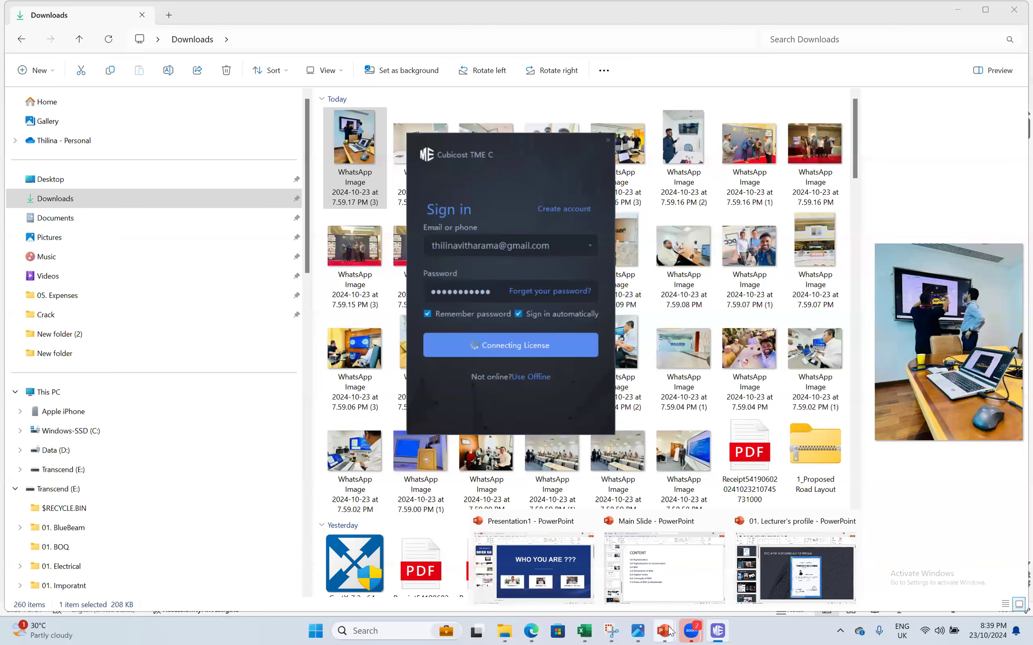
left_click(527, 576)
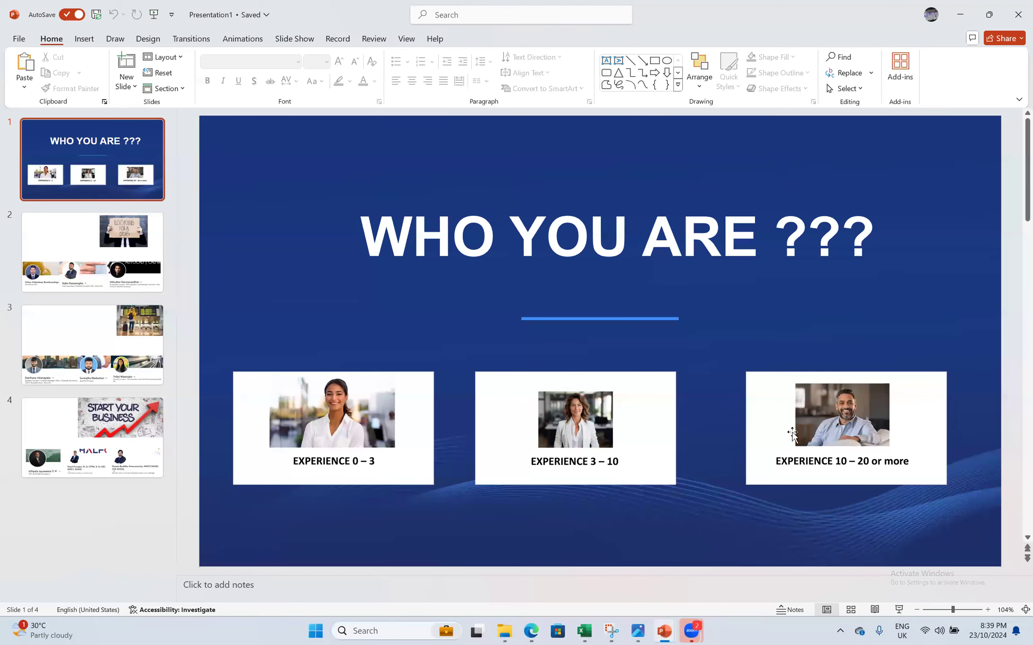
left_click(899, 611)
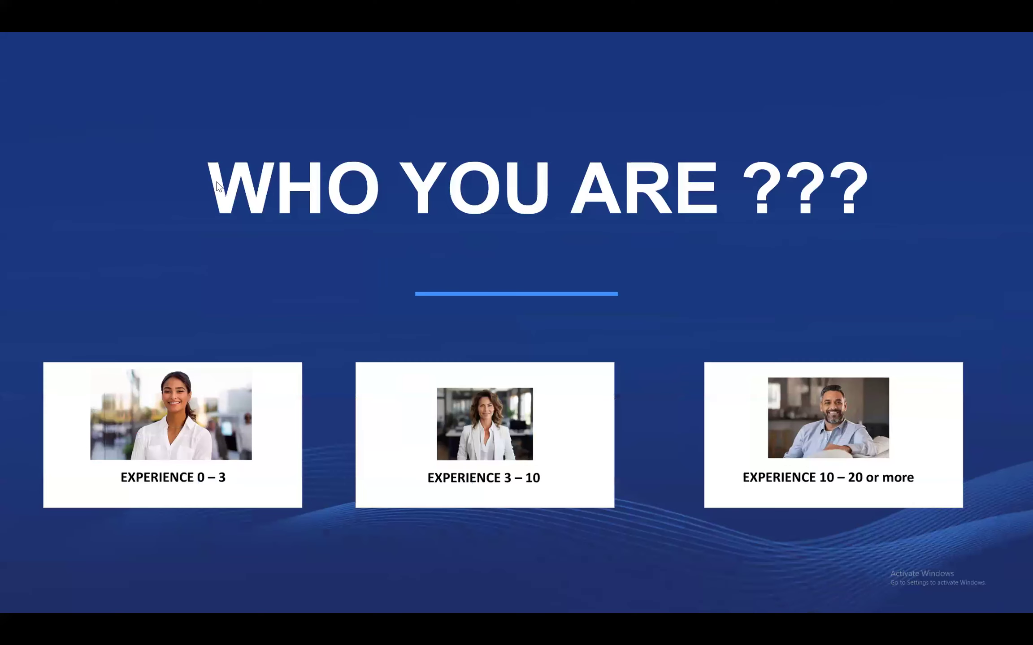
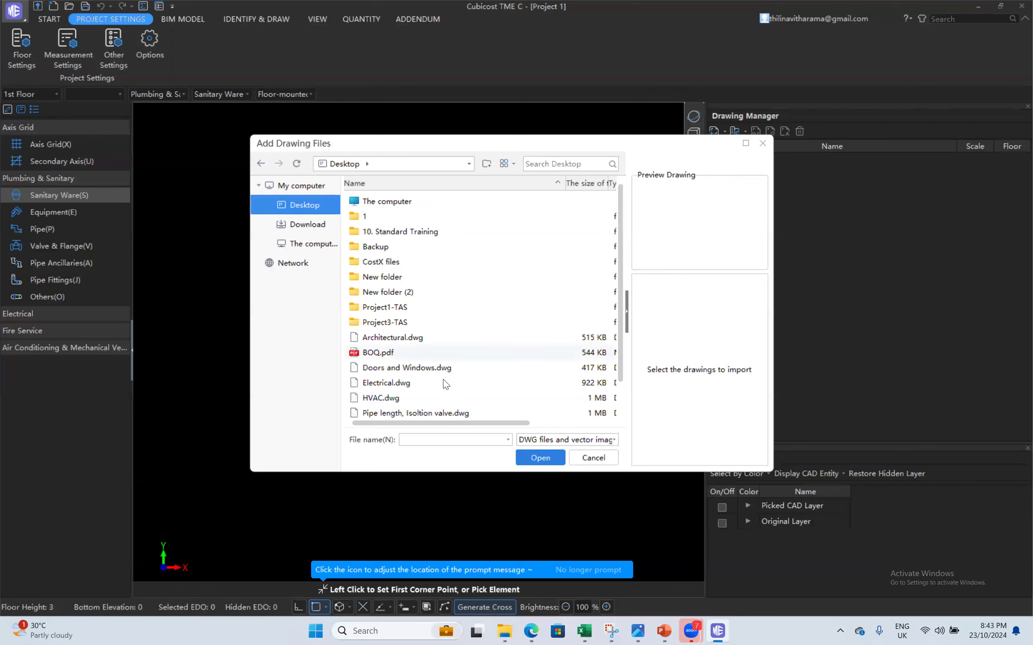
- Add the Model layout of ACMV Example.dwg from the [3] ACMV Drawing folder under 10. Standard Training to the Cubicost TME project
double_click(392, 231)
double_click(386, 232)
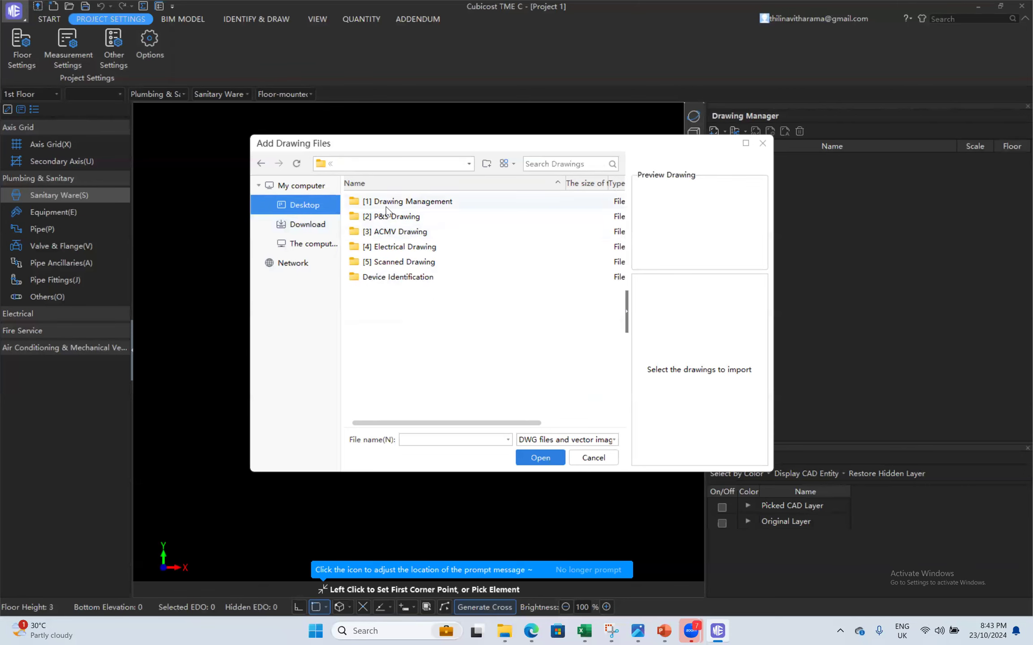
double_click(388, 232)
left_click(387, 201)
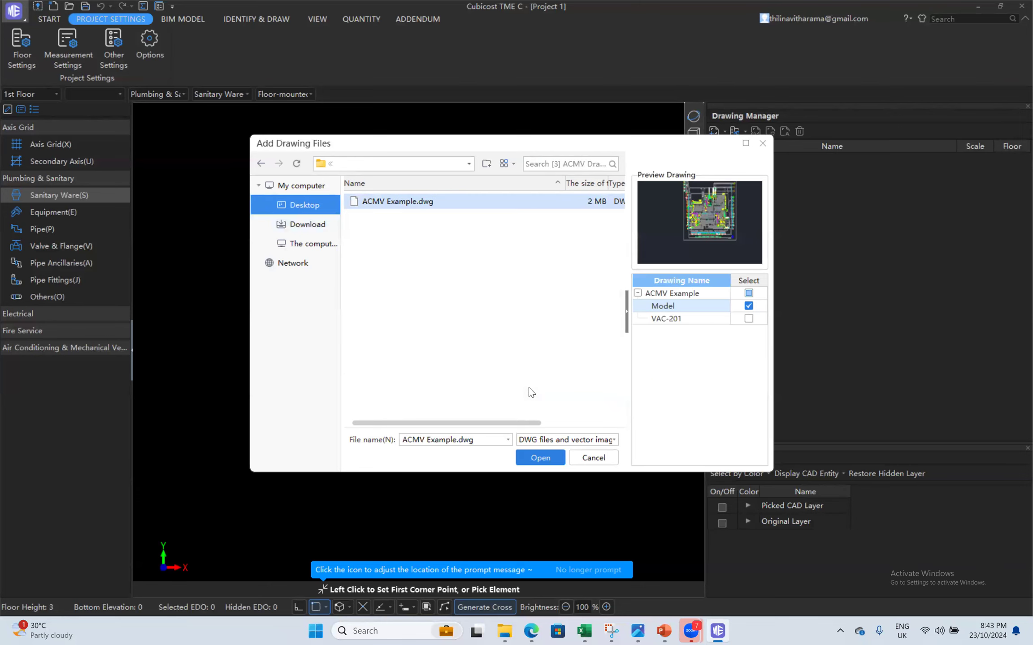
left_click(538, 459)
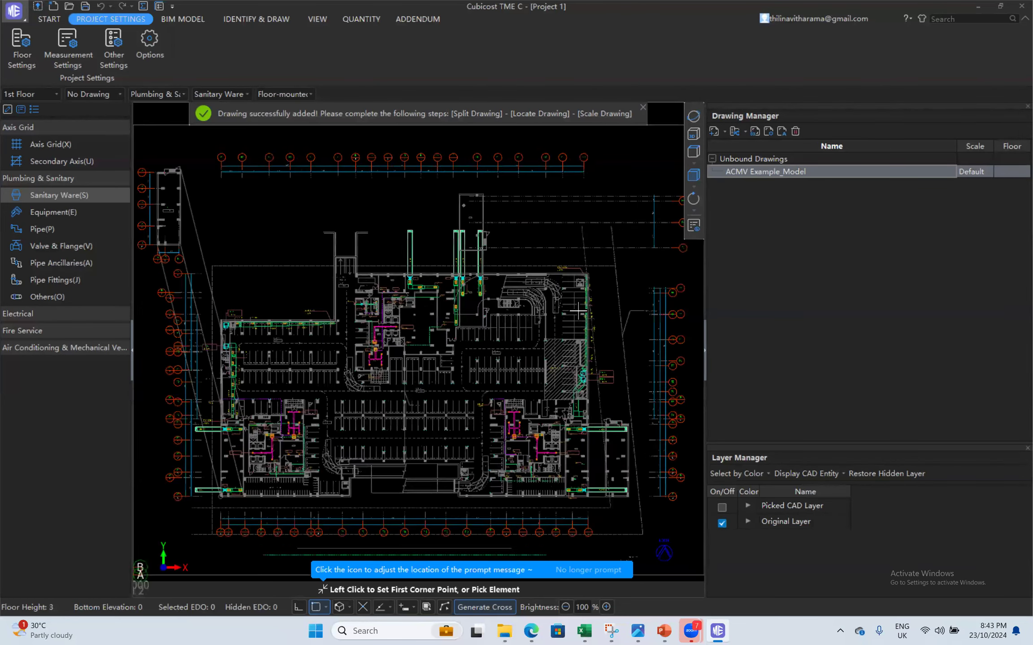
- Set the current element type to Air Duct under Air Conditioning & Mechanical Ventilation for the ducts in the EV lobby
scroll(372, 341, "up", 6)
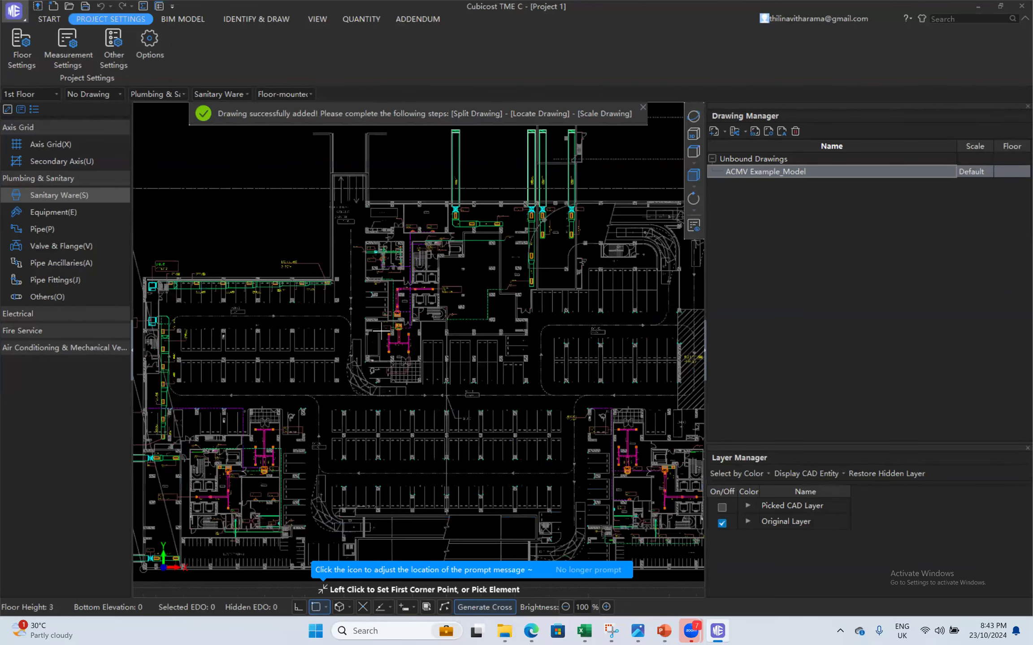
scroll(416, 273, "up", 4)
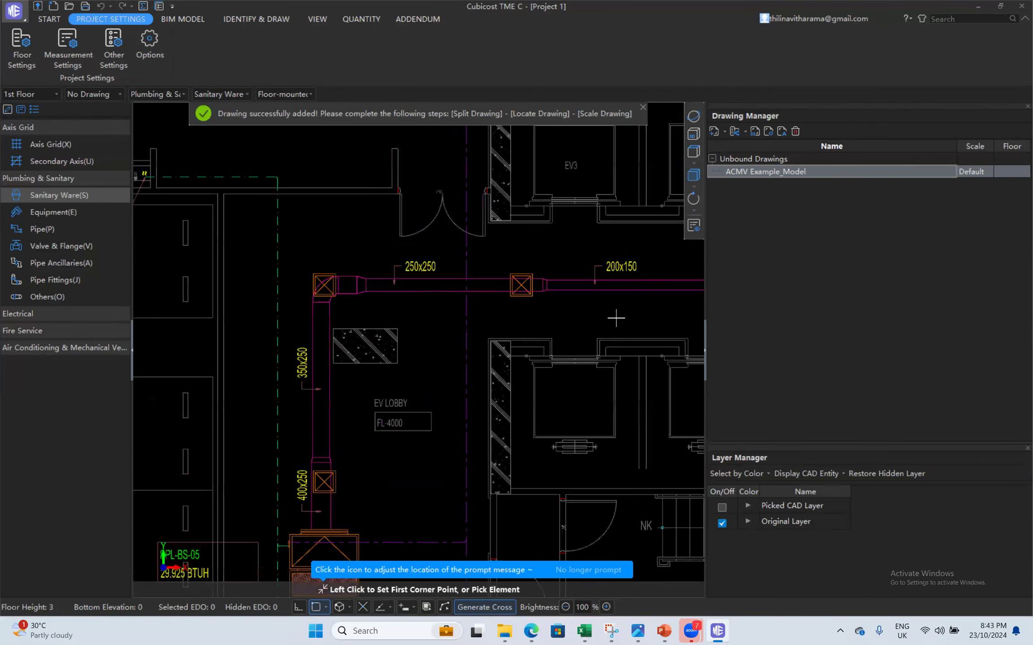
scroll(511, 299, "down", 2)
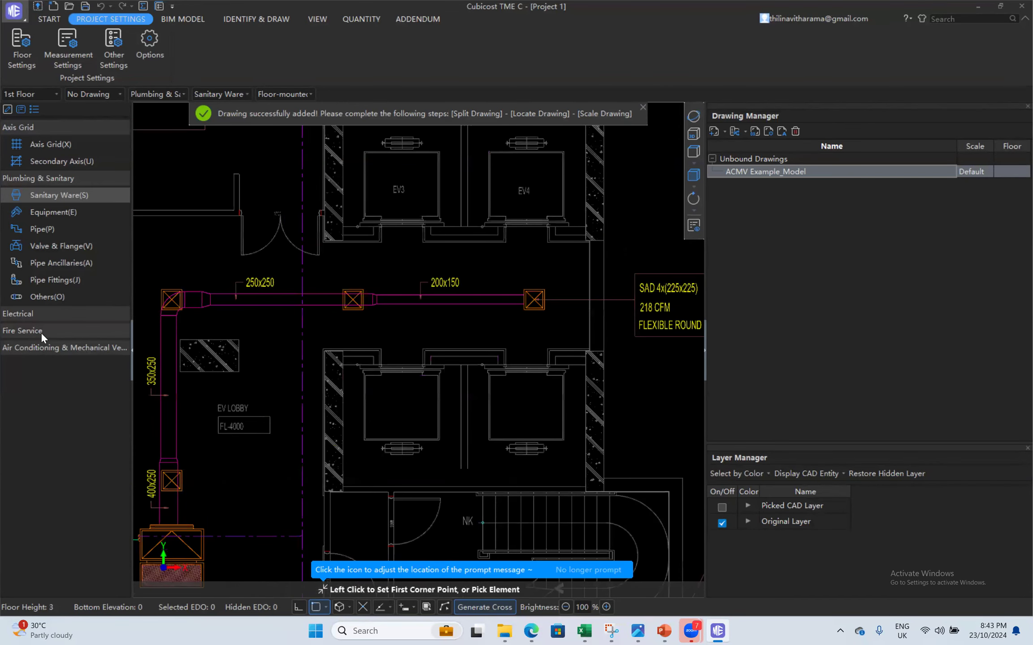
left_click(40, 348)
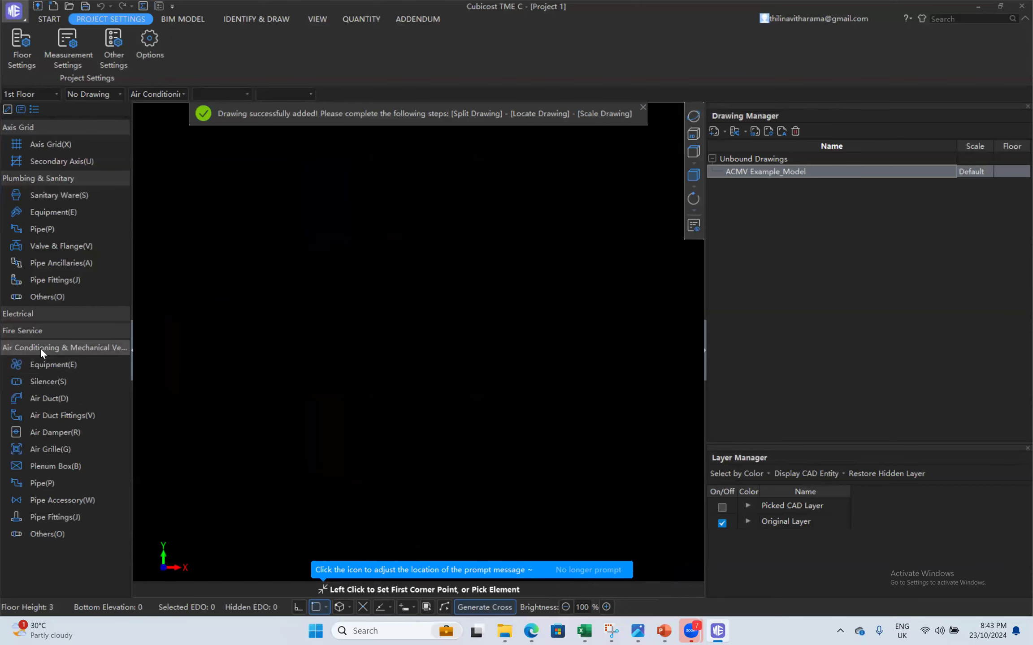
left_click(48, 399)
scroll(413, 297, "up", 1)
scroll(413, 298, "up", 1)
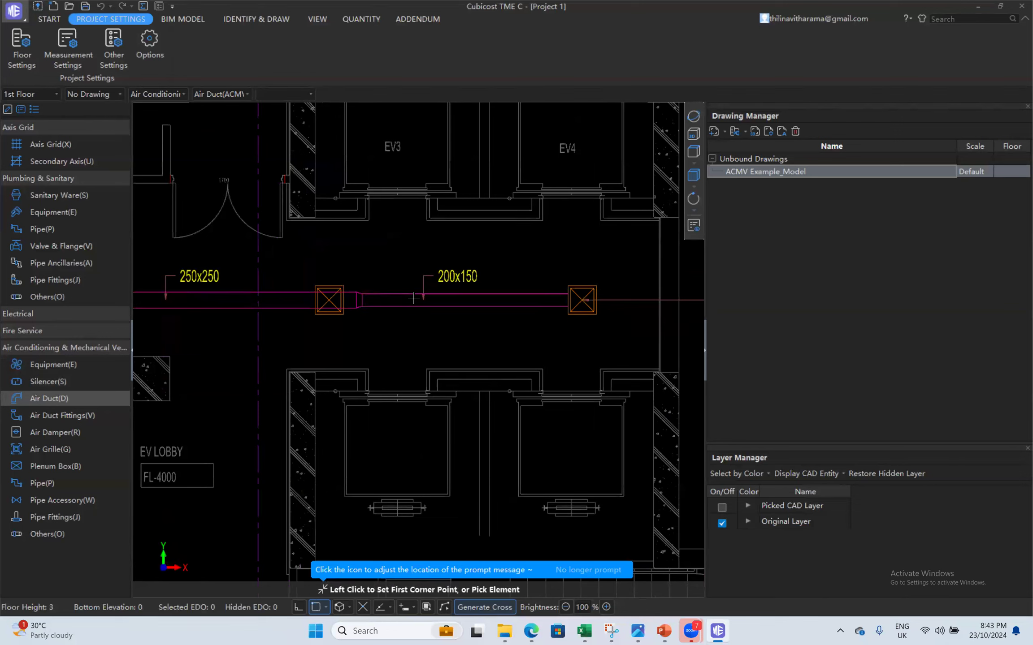
- Display the attribute and element lists for identifying ducts and create a new steel air duct element in the Ventilation System
left_click(251, 19)
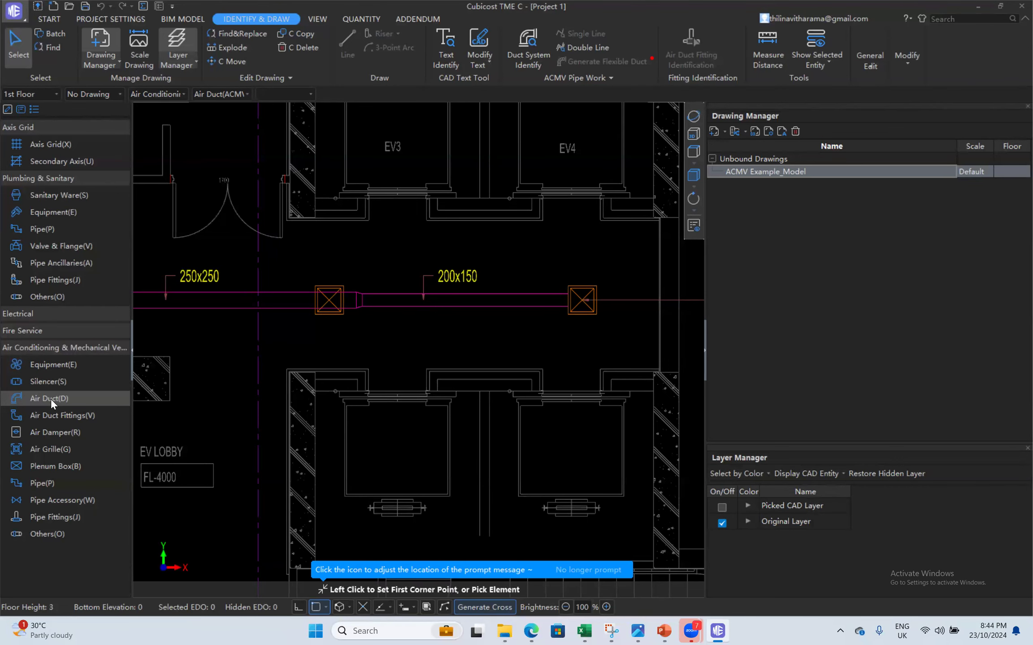
left_click(20, 109)
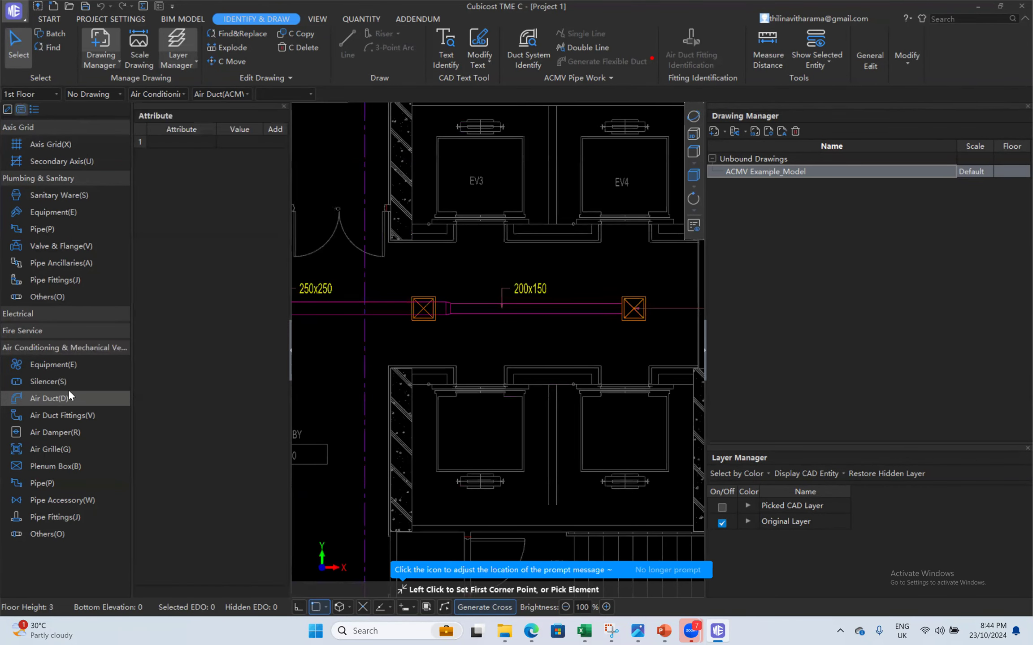
left_click(34, 110)
left_click(166, 131)
left_click(179, 144)
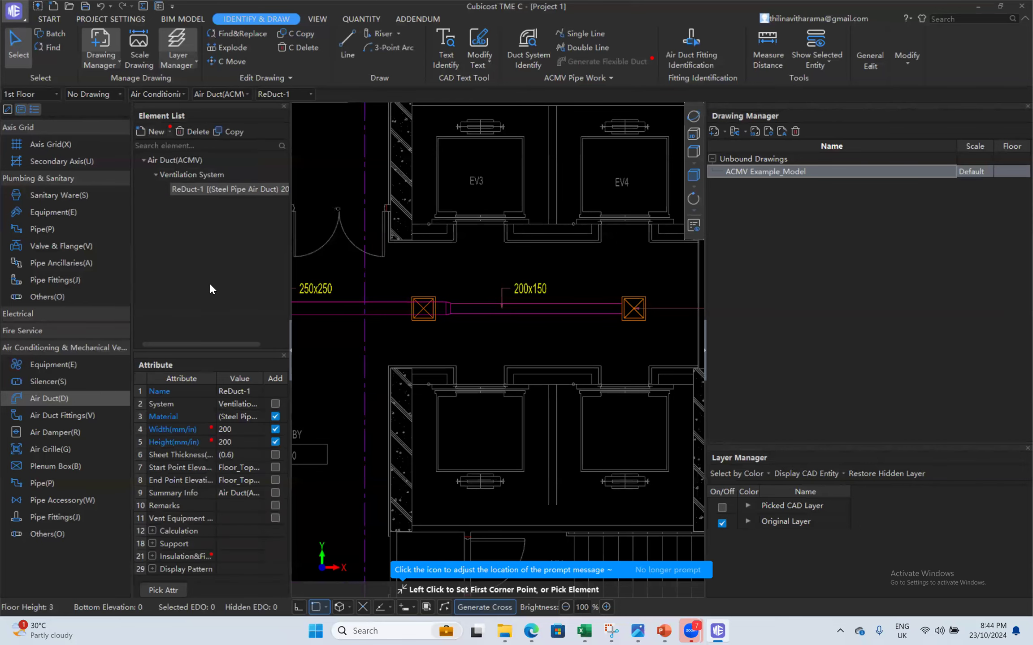
- Identify the 200x150 duct between the lifts with Double Line, using its size label and sideline
scroll(512, 298, "up", 1)
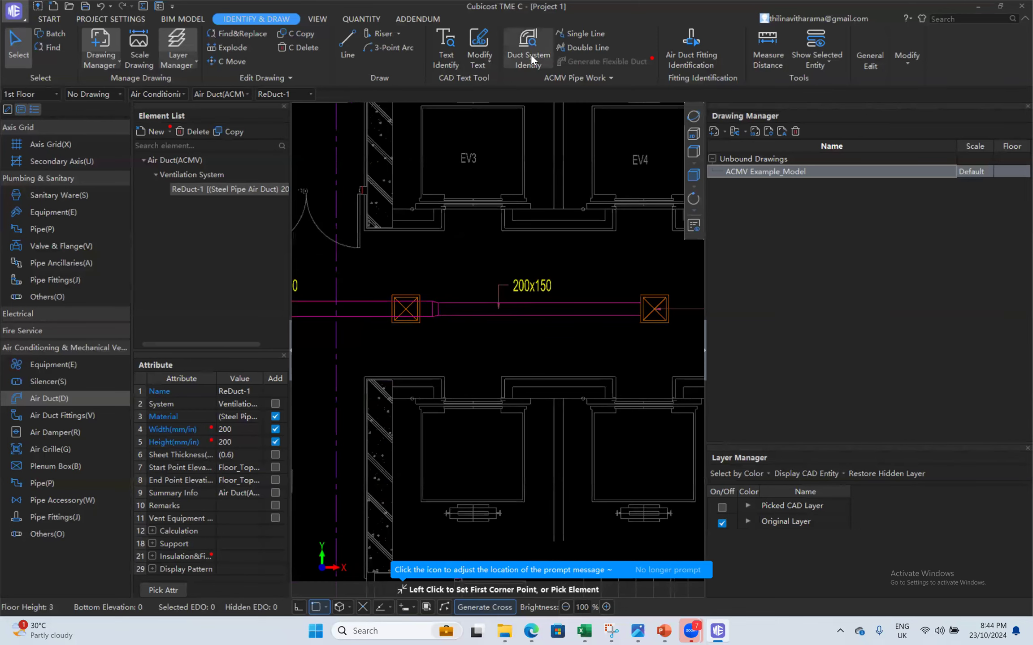
left_click(578, 49)
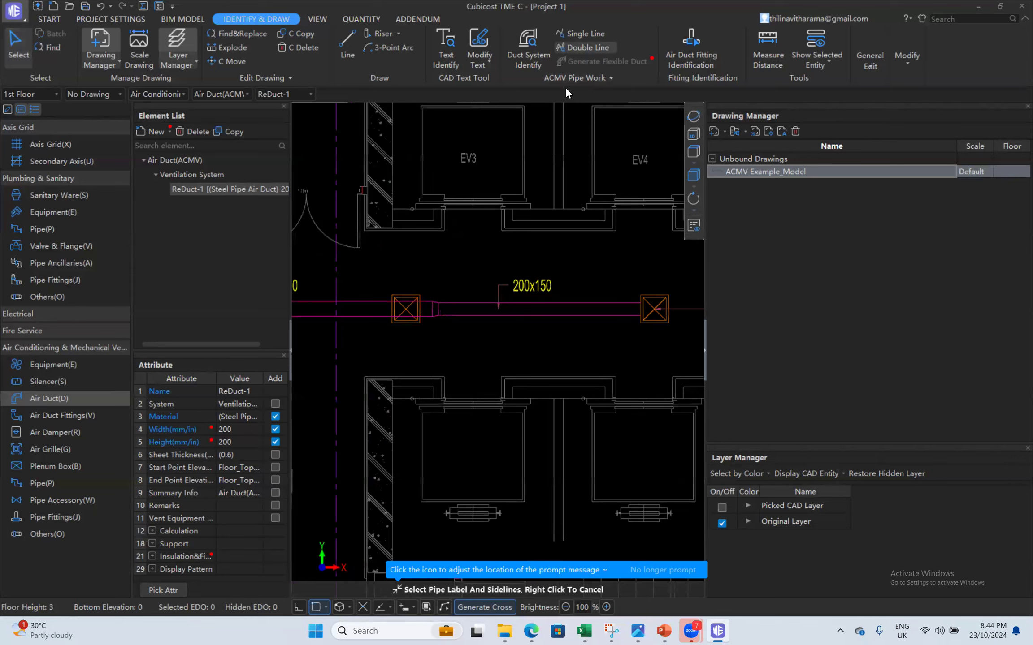
scroll(531, 307, "up", 2)
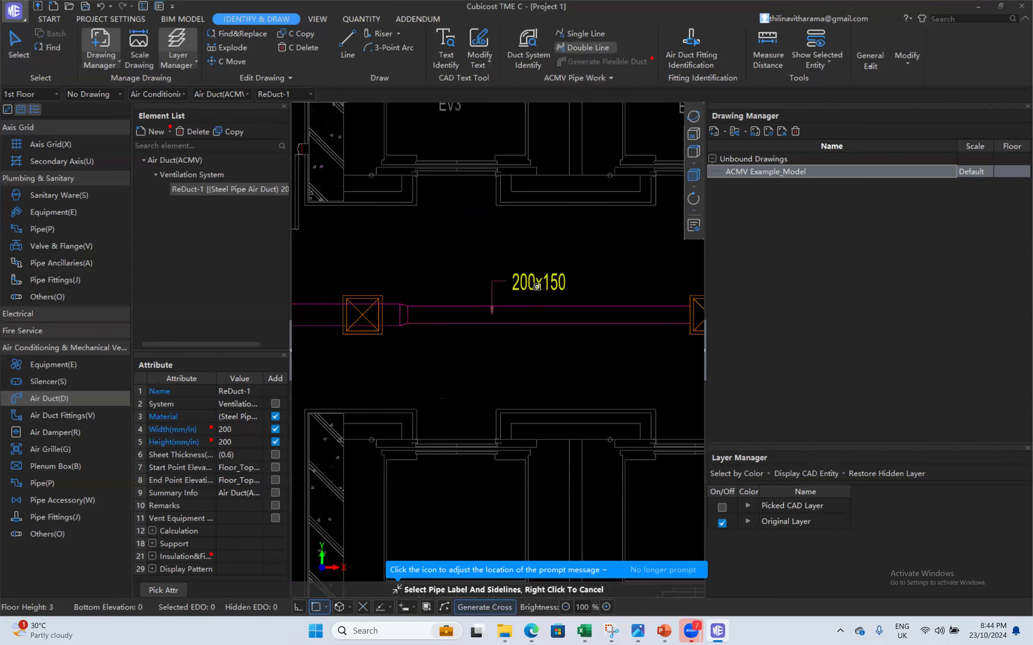
left_click(533, 282)
left_click(540, 327)
scroll(540, 325, "down", 2)
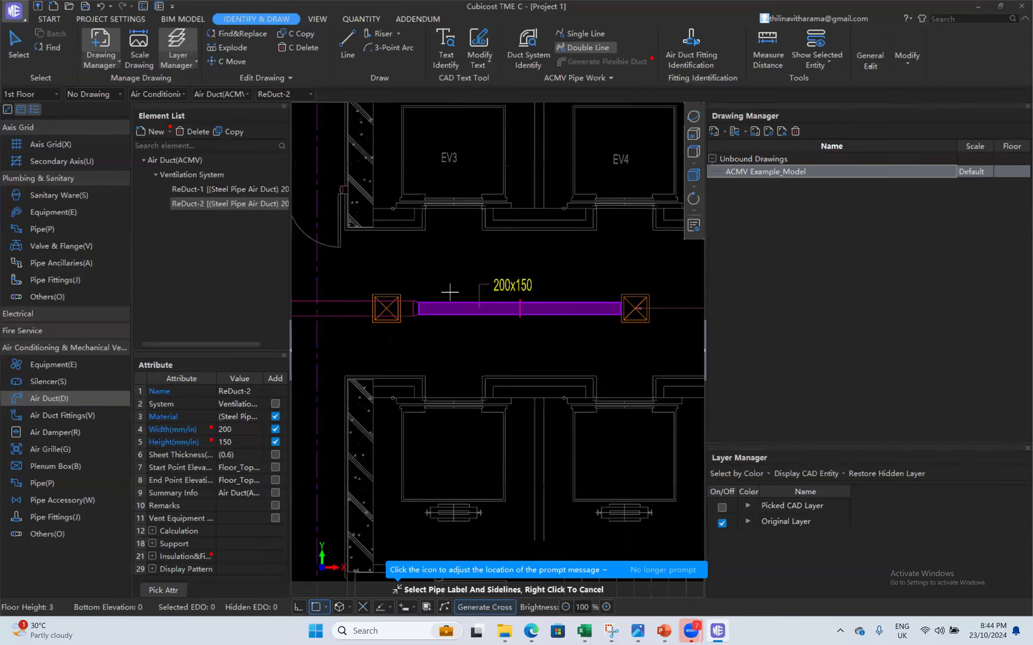
middle_click_drag(395, 327, 545, 290)
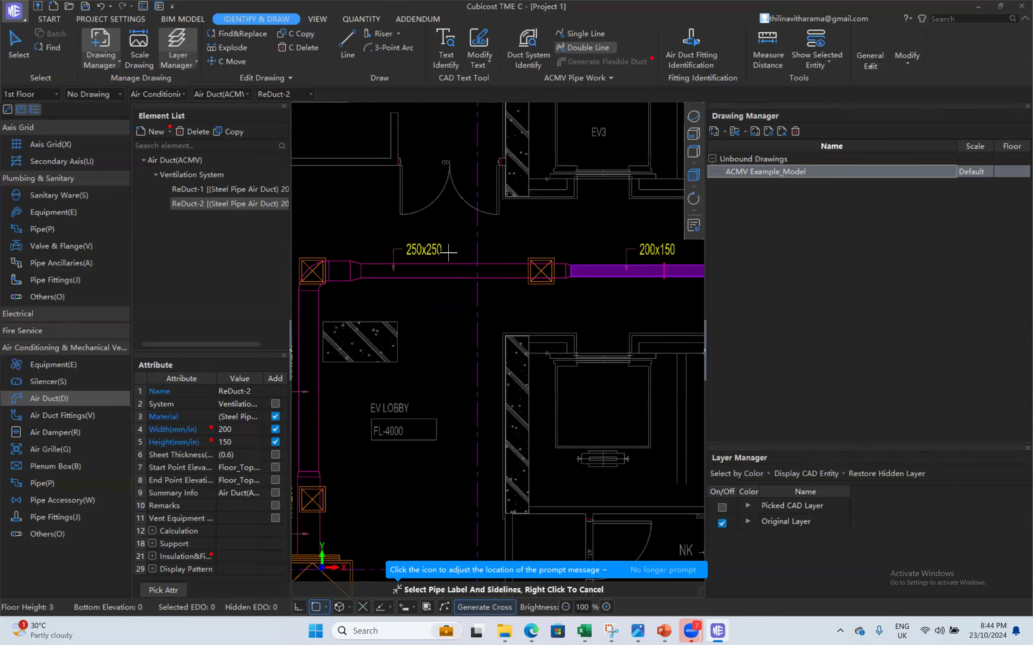
left_click(433, 252)
right_click(433, 254)
left_click(583, 47)
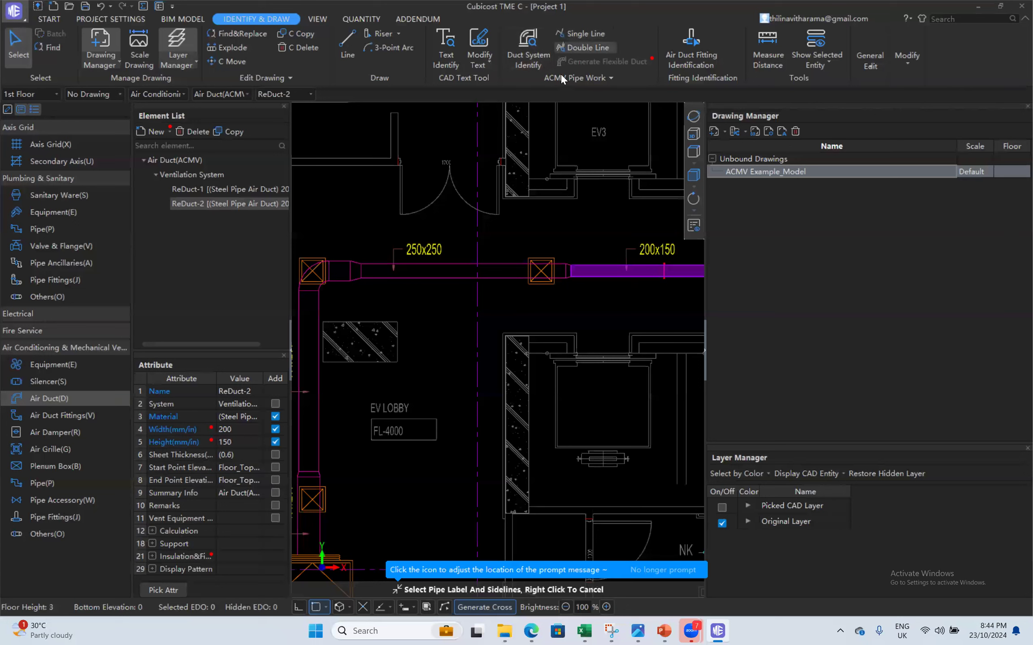
left_click(441, 264)
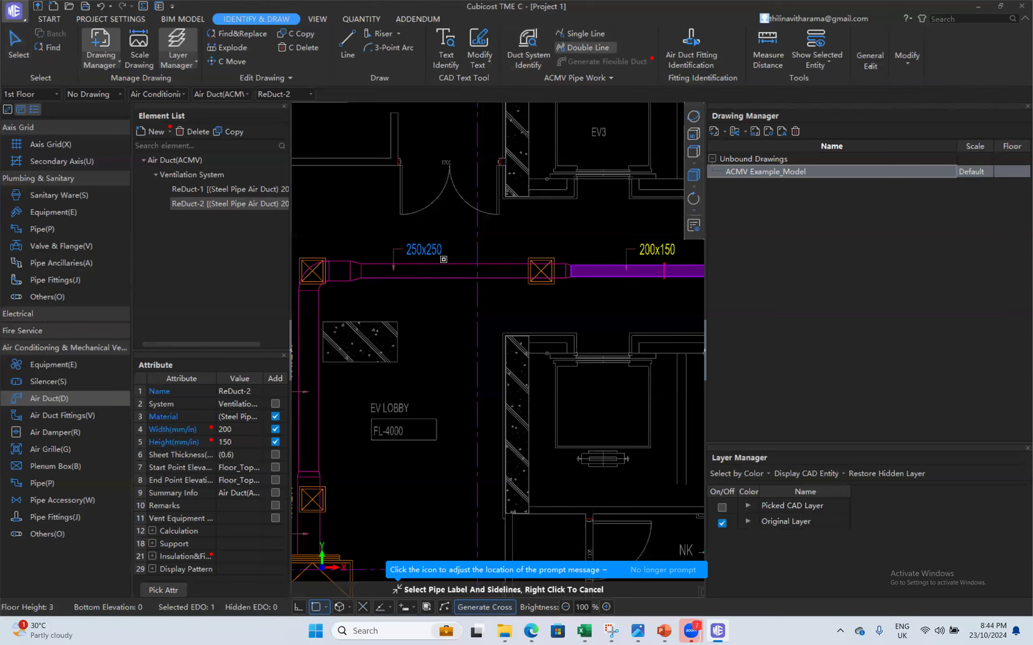
- Identify the horizontal 250x250 duct and the vertical 350x250 duct in the EV lobby with Double Line, using their labels and sidelines
left_click(561, 49)
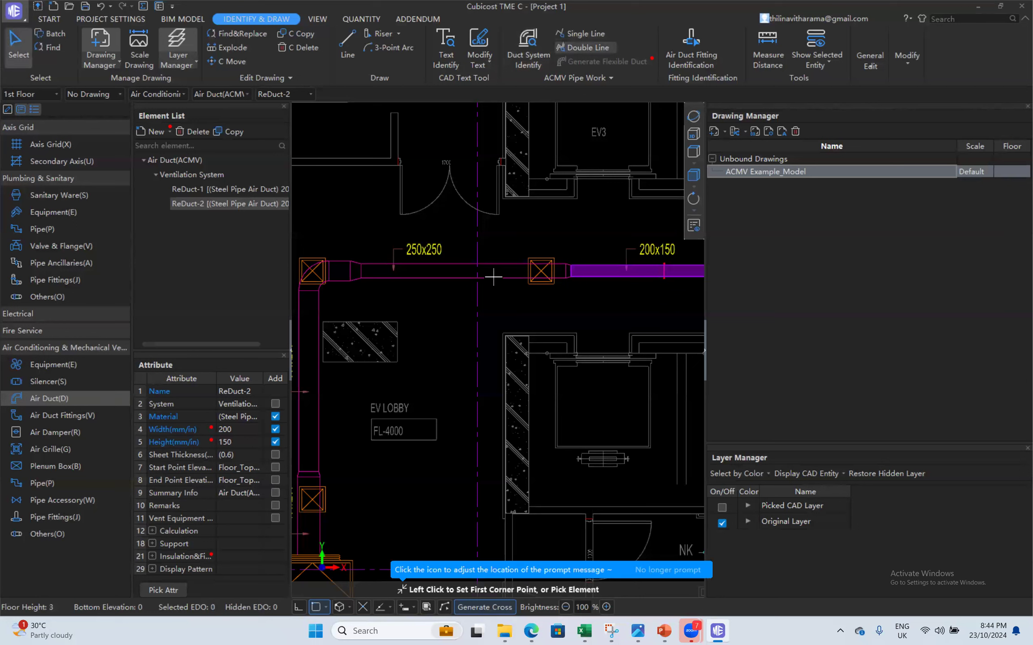
left_click(439, 248)
left_click(445, 278)
scroll(450, 290, "down", 5)
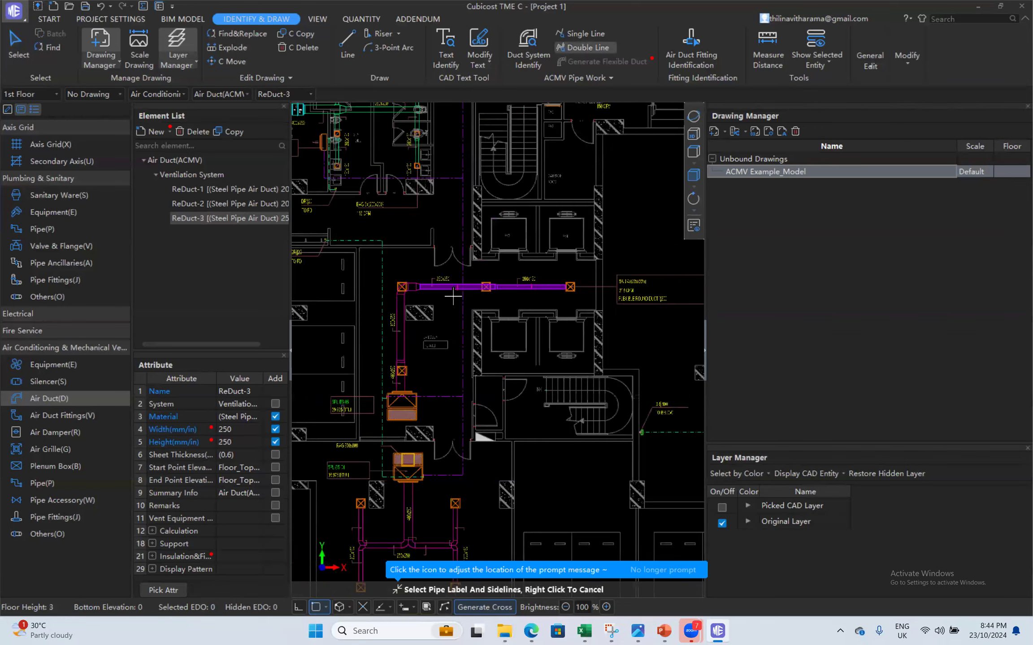
scroll(393, 331, "up", 5)
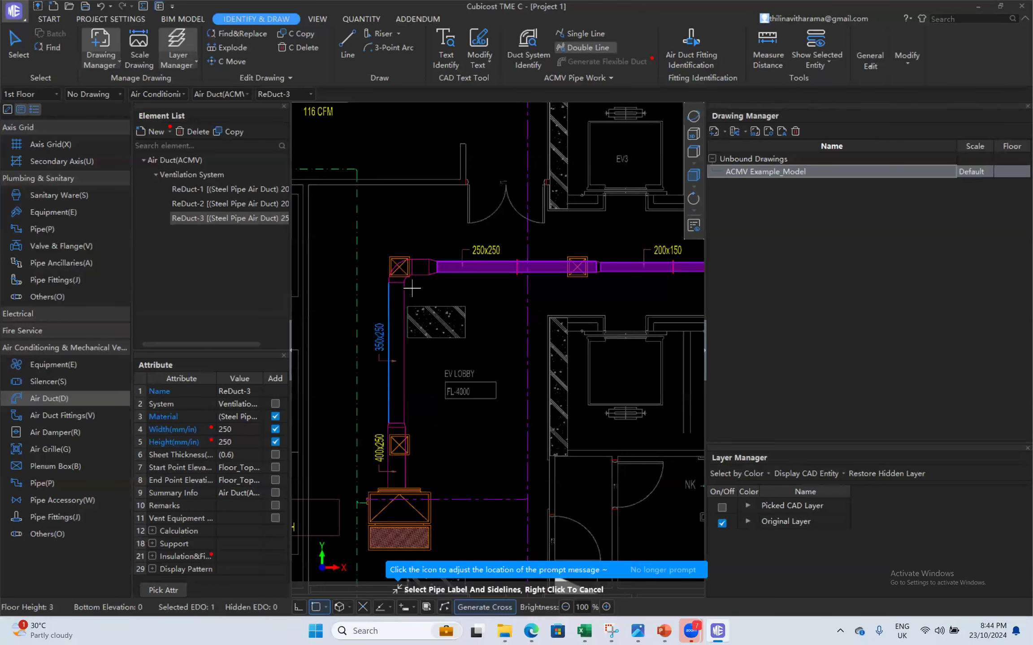
left_click(406, 297)
middle_click_drag(405, 425, 423, 324)
scroll(405, 367, "up", 2)
left_click(406, 361)
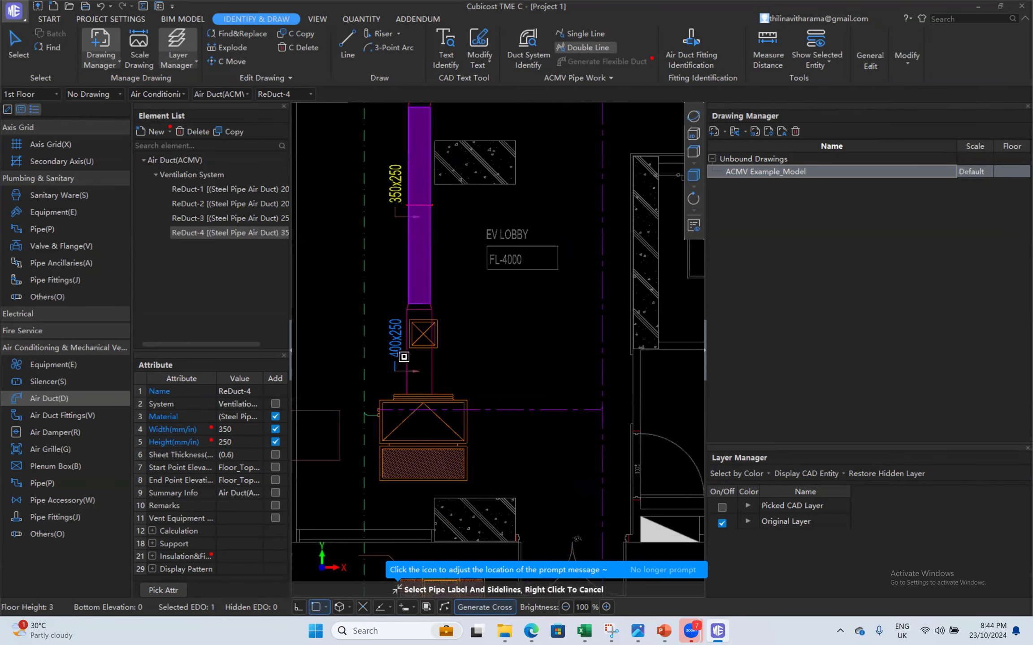
right_click(404, 357)
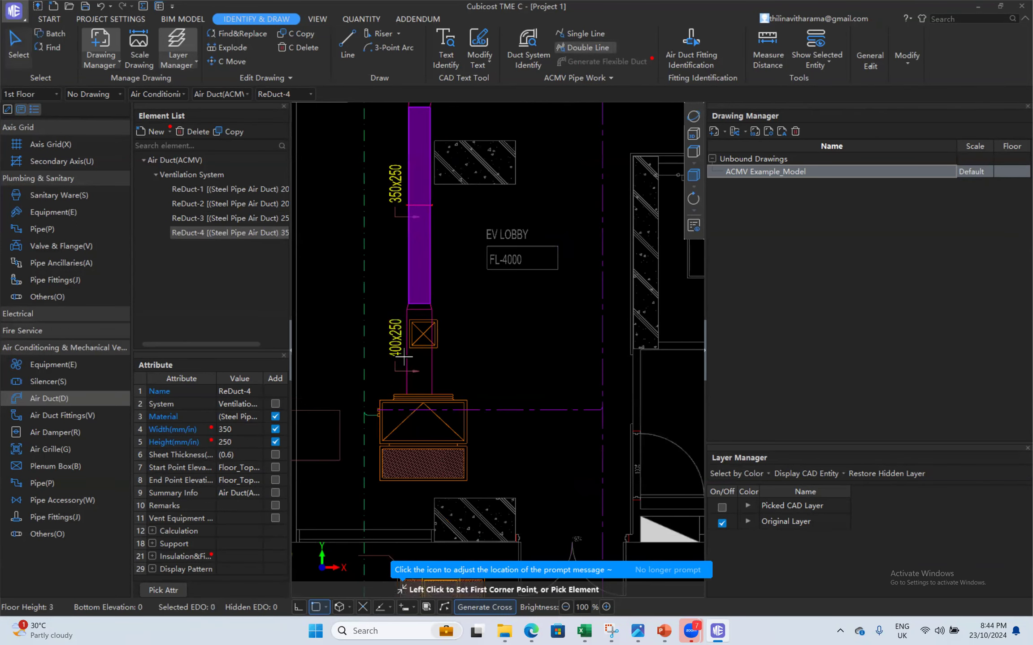
- Identify the vertical 400x250 duct above the fan coil unit with Double Line, using its size label and both sidelines
left_click(584, 48)
scroll(396, 363, "up", 3)
left_click(425, 363)
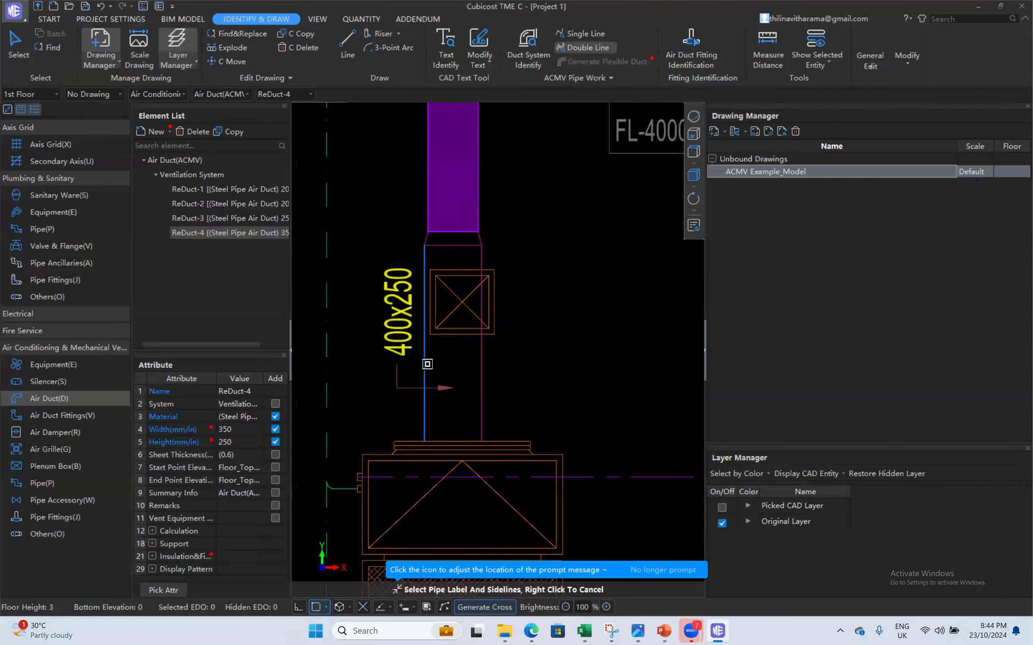
left_click(396, 345)
left_click(482, 373)
scroll(421, 369, "down", 5)
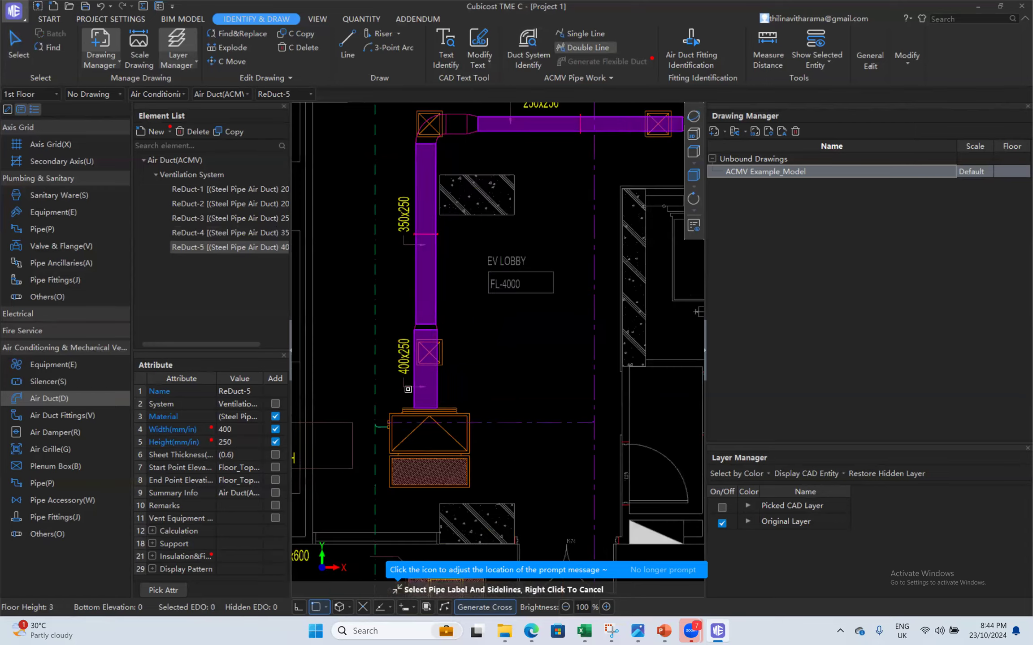
- Try to identify the short horizontal duct segment beside the elbow with Double Line, using only its sidelines
scroll(430, 295, "up", 2)
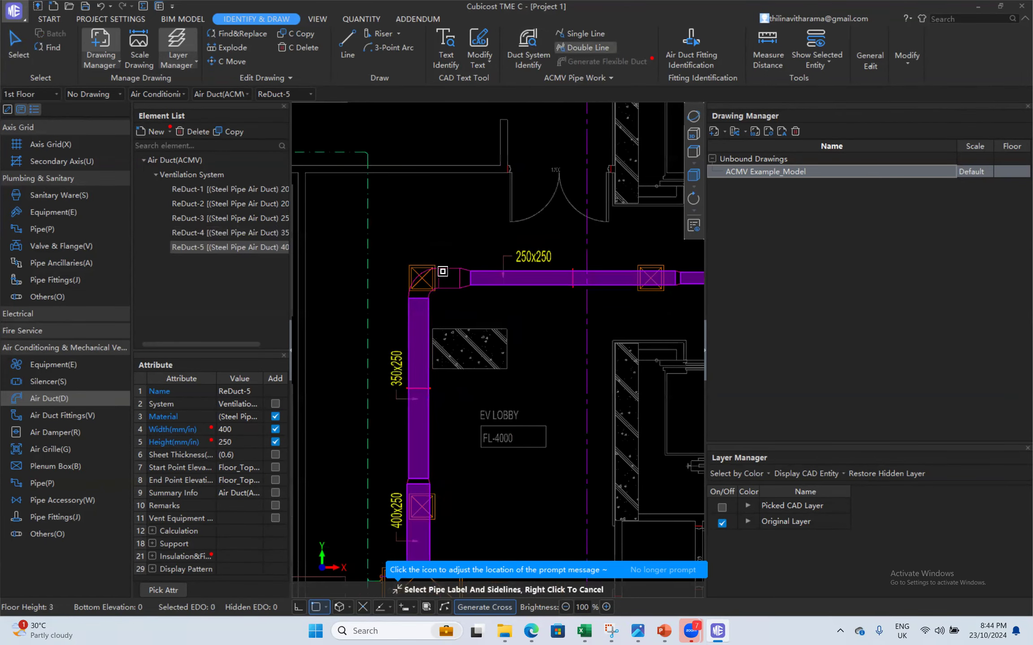
left_click(447, 270)
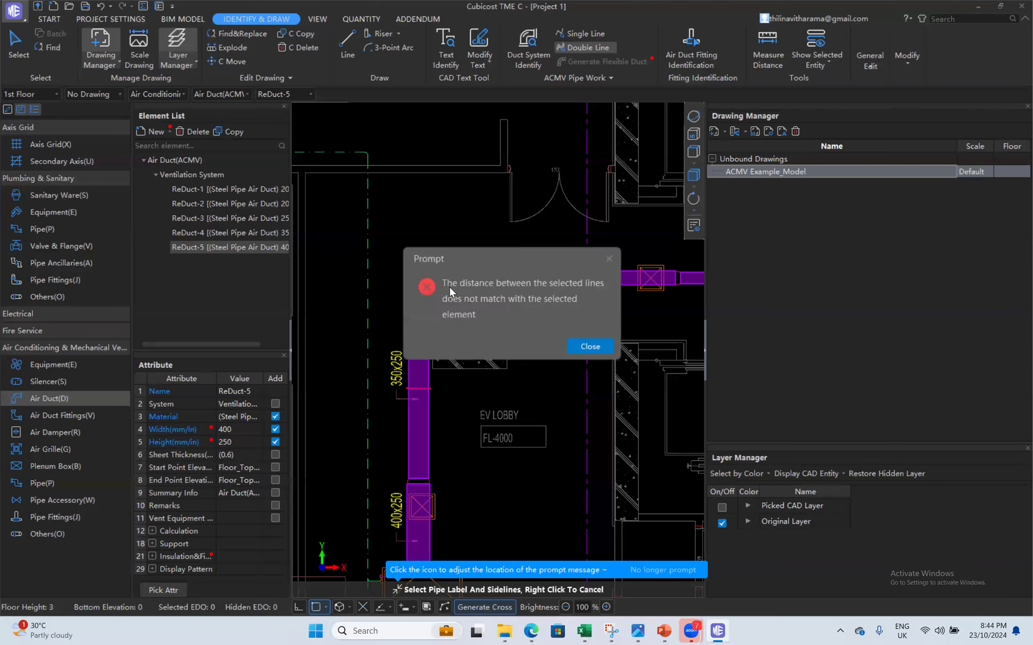
left_click(609, 259)
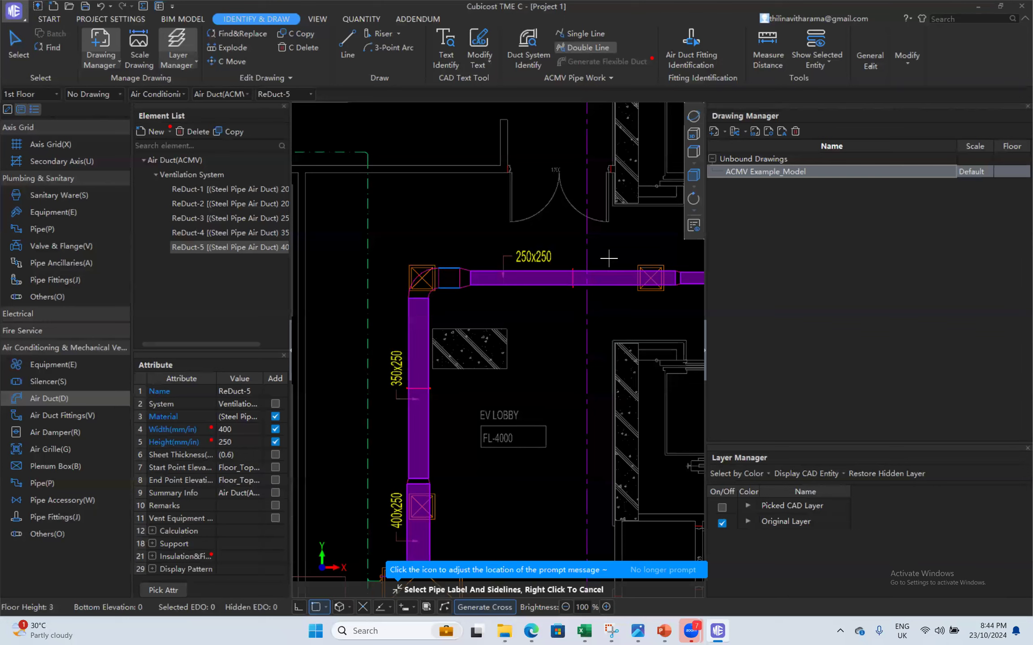
right_click(543, 305)
scroll(443, 297, "up", 1)
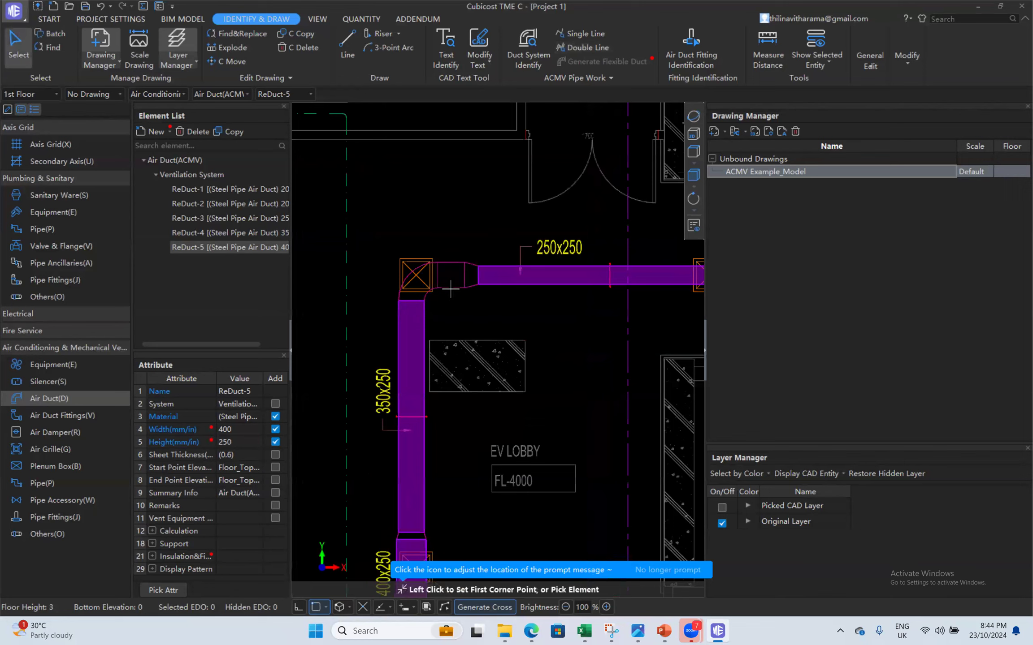
- Identify the short horizontal duct segment beside the elbow with Double Line, using the 350x250 label and both sidelines
scroll(367, 390, "up", 1)
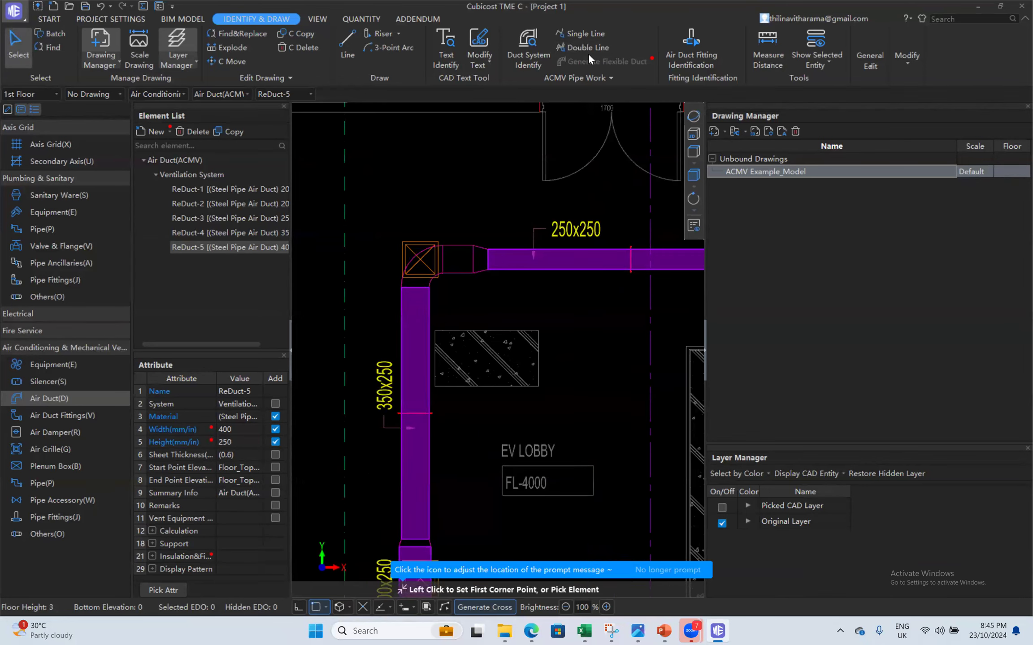
right_click(453, 243)
left_click(457, 246)
left_click(387, 382)
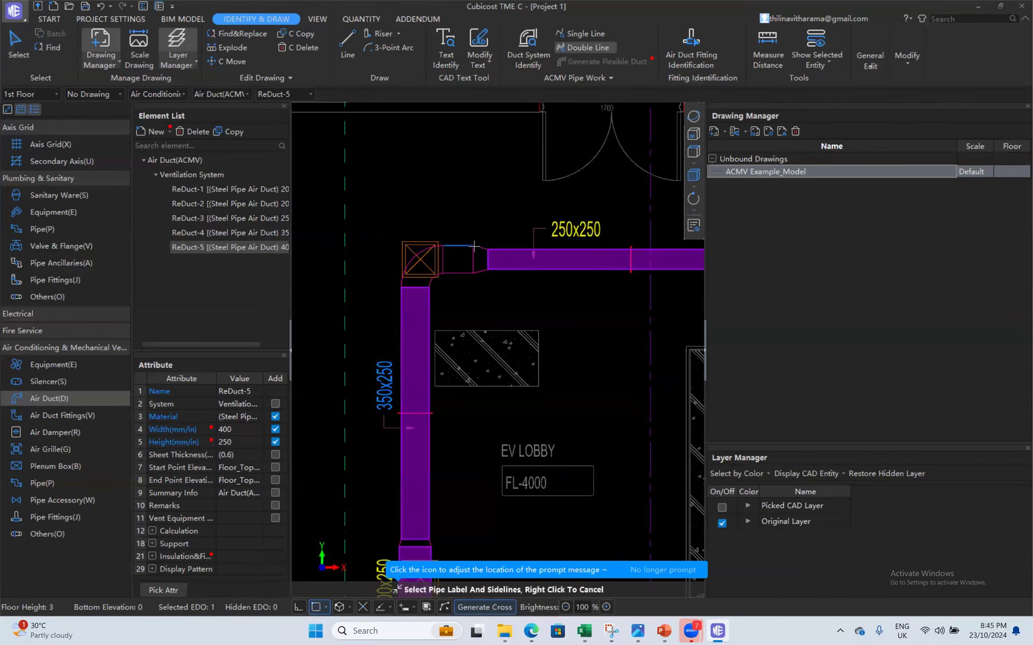
left_click(456, 274)
scroll(467, 336, "down", 5)
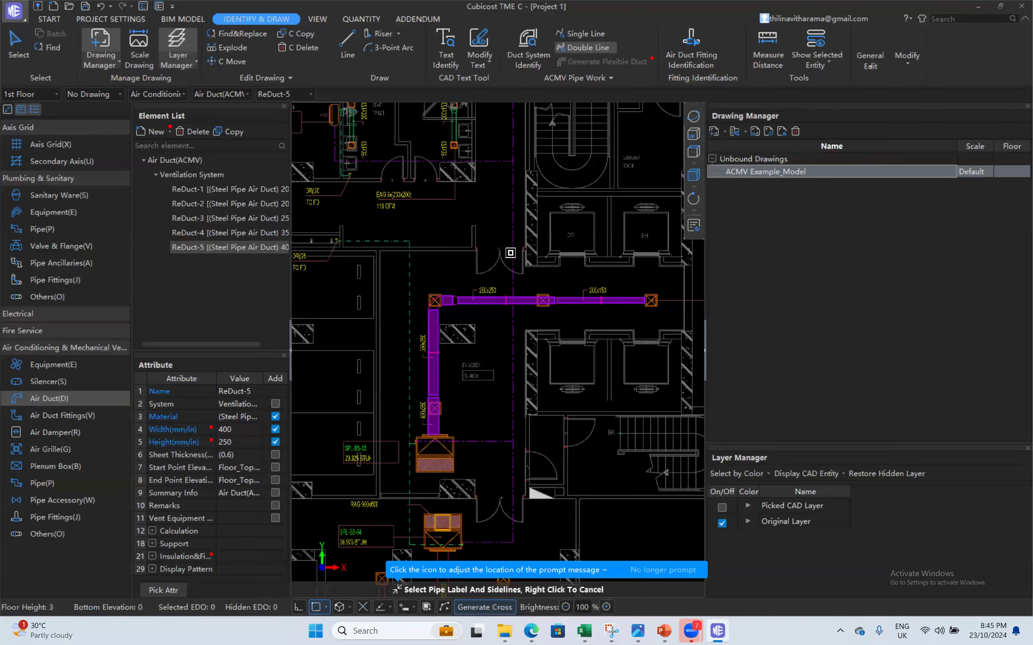
- Generate the fittings for all EV lobby ducts with Air Duct Fitting Identification and check them in 3D
scroll(540, 219, "down", 1)
middle_click_drag(540, 220, 531, 235)
scroll(529, 234, "down", 2)
left_click(691, 48)
left_click_drag(420, 233, 620, 391)
right_click(624, 255)
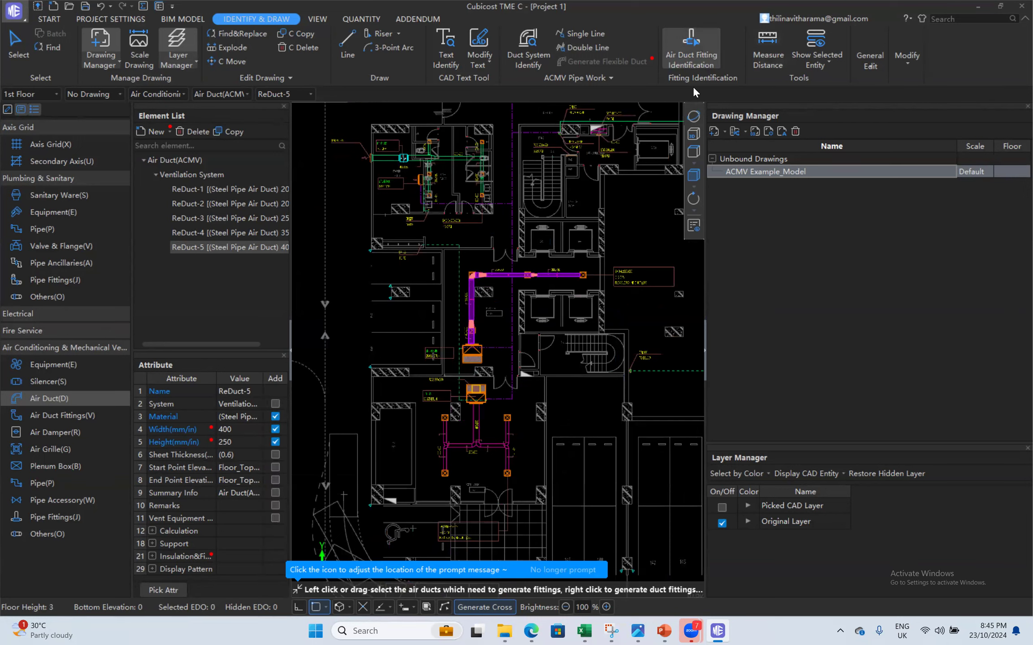
middle_click_drag(471, 336, 487, 291, "ctrl")
scroll(487, 289, "up", 3)
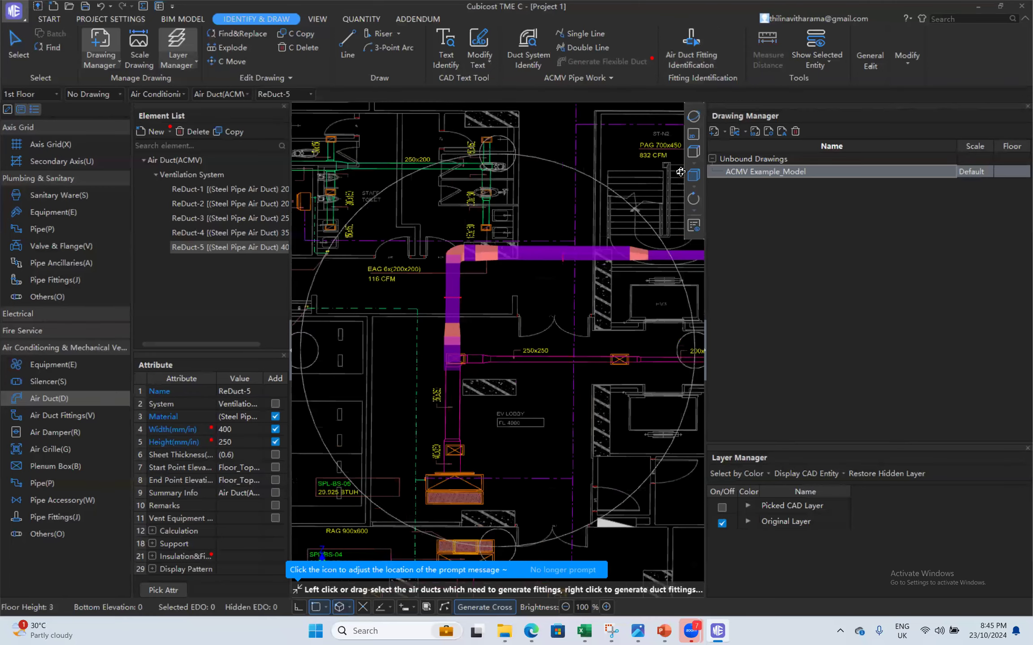
left_click(694, 136)
- Identify the whole branched duct network at unit SPL-BS-09 with Duct System Identify, using its 500x250 label and main duct sidelines
scroll(475, 244, "down", 6)
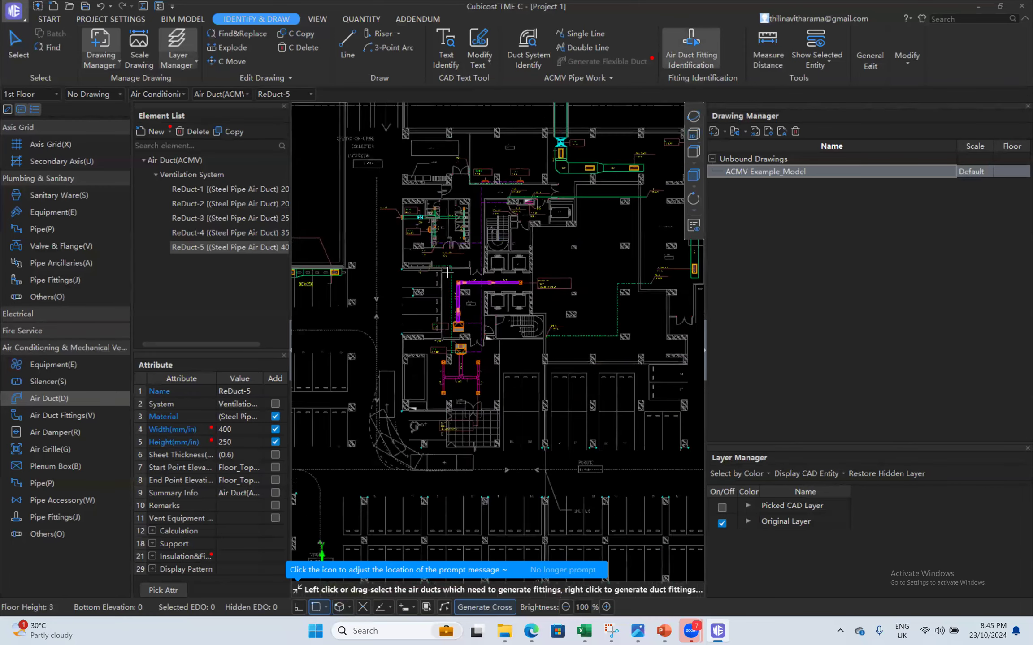
scroll(426, 302, "up", 5)
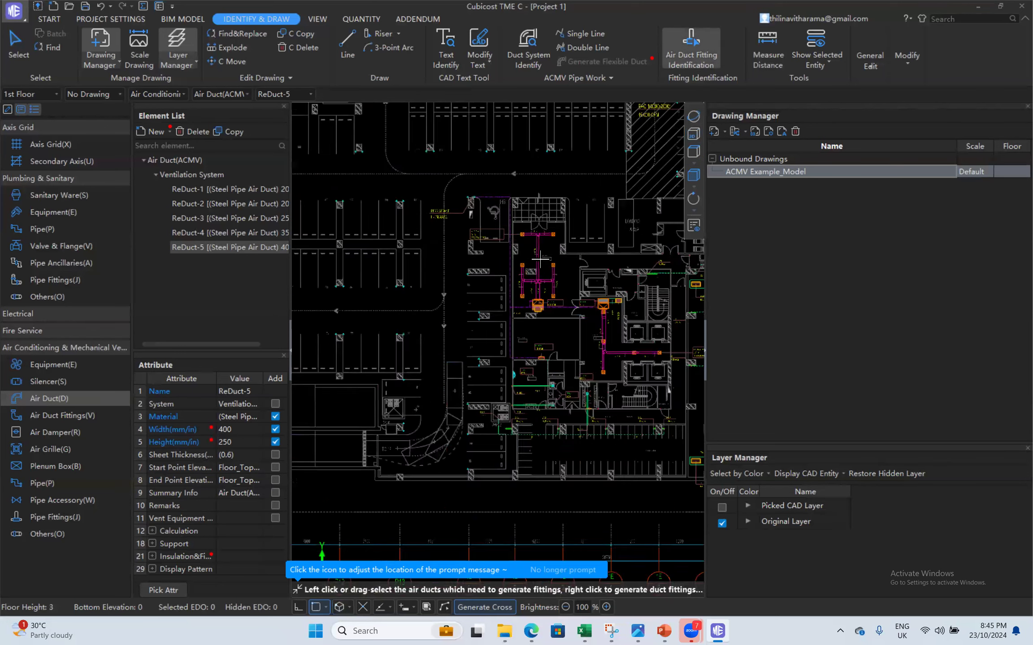
scroll(543, 272, "up", 2)
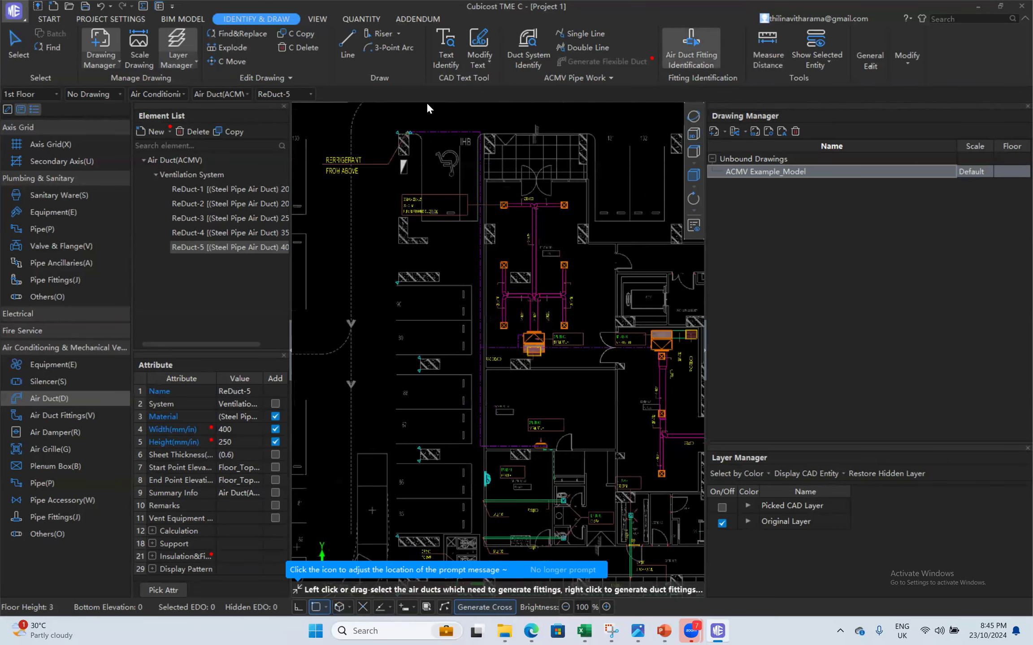
left_click(528, 45)
scroll(550, 296, "up", 6)
scroll(564, 353, "up", 3)
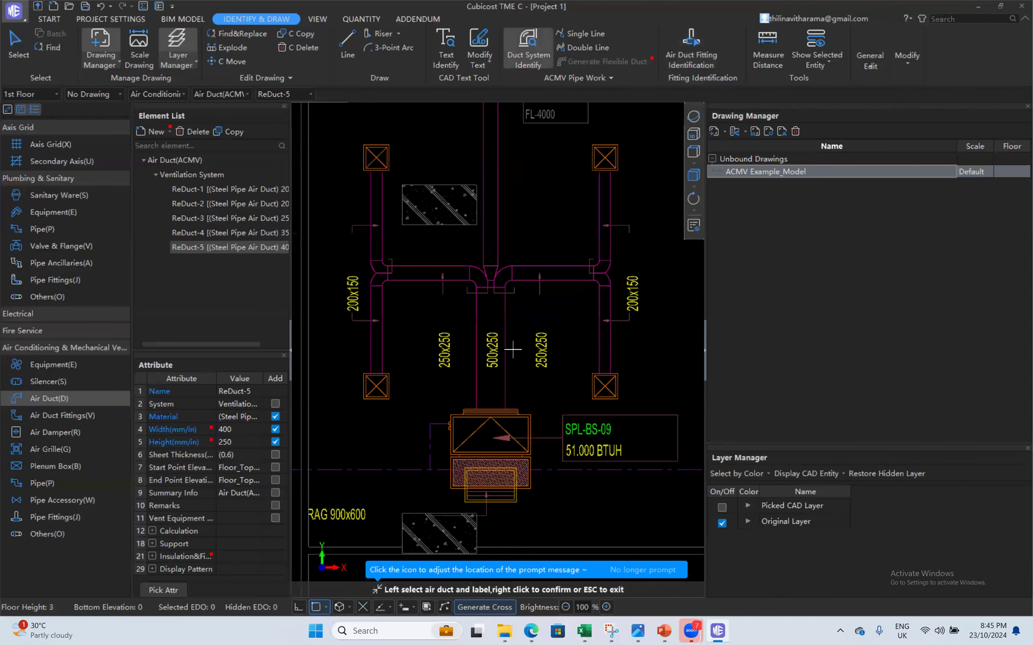
left_click(505, 317)
left_click(490, 345)
left_click(469, 318)
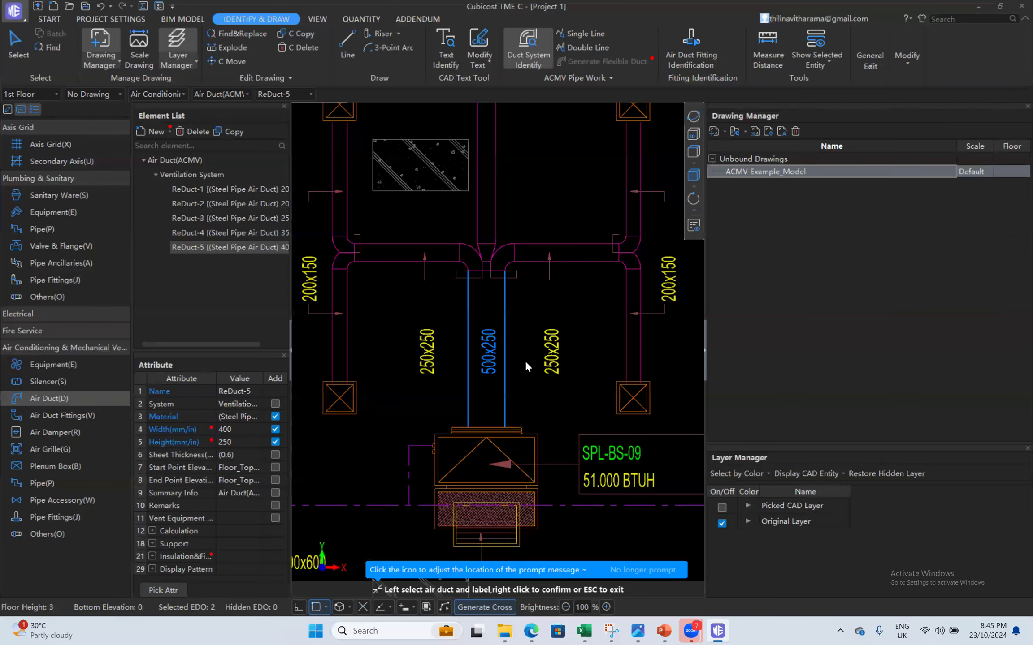
right_click(525, 362)
scroll(480, 382, "down", 5)
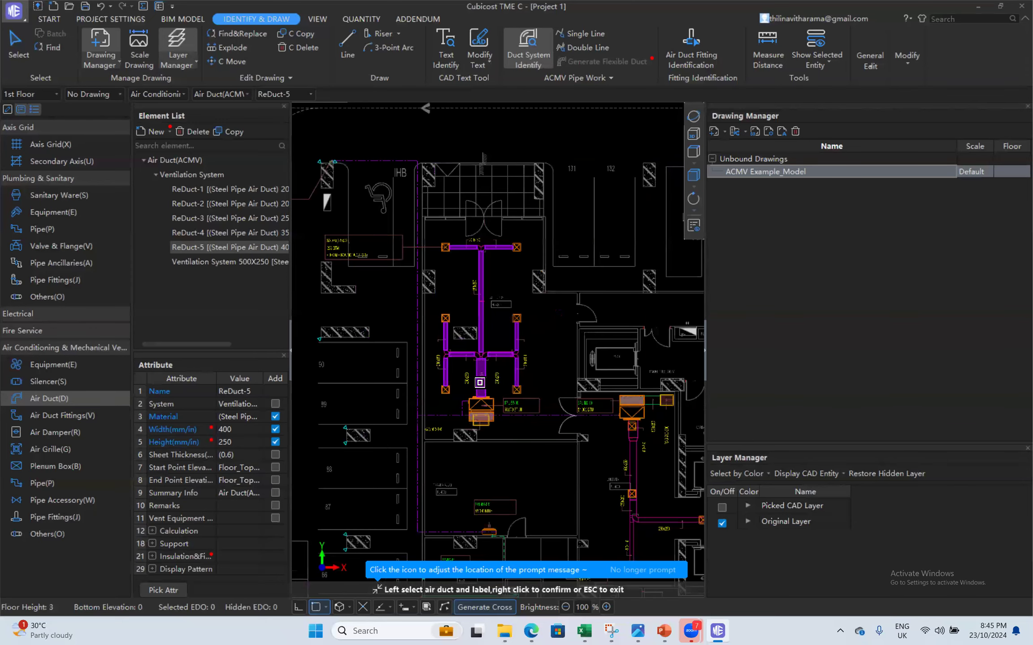
- Generate the fittings for the branched duct network at SPL-BS-09 and check them in 3D
left_click(690, 45)
scroll(589, 292, "down", 2)
left_click_drag(454, 226, 583, 390)
right_click(563, 433)
left_click(699, 120)
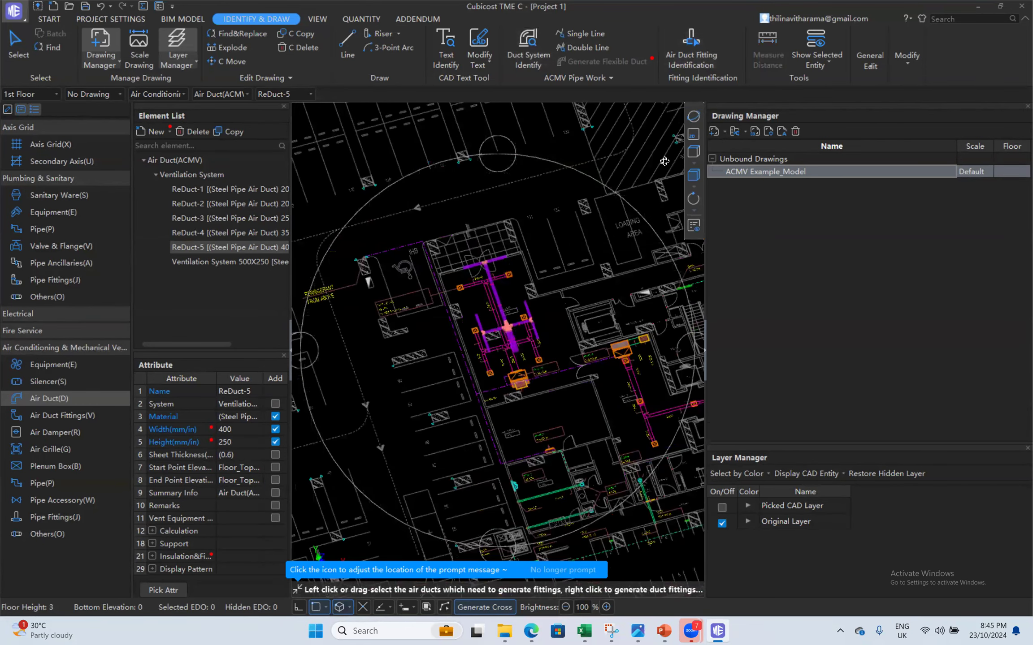
left_click(690, 143)
- Dim the CAD drawing to 20% brightness so the identified ducts stand out
scroll(536, 353, "down", 5)
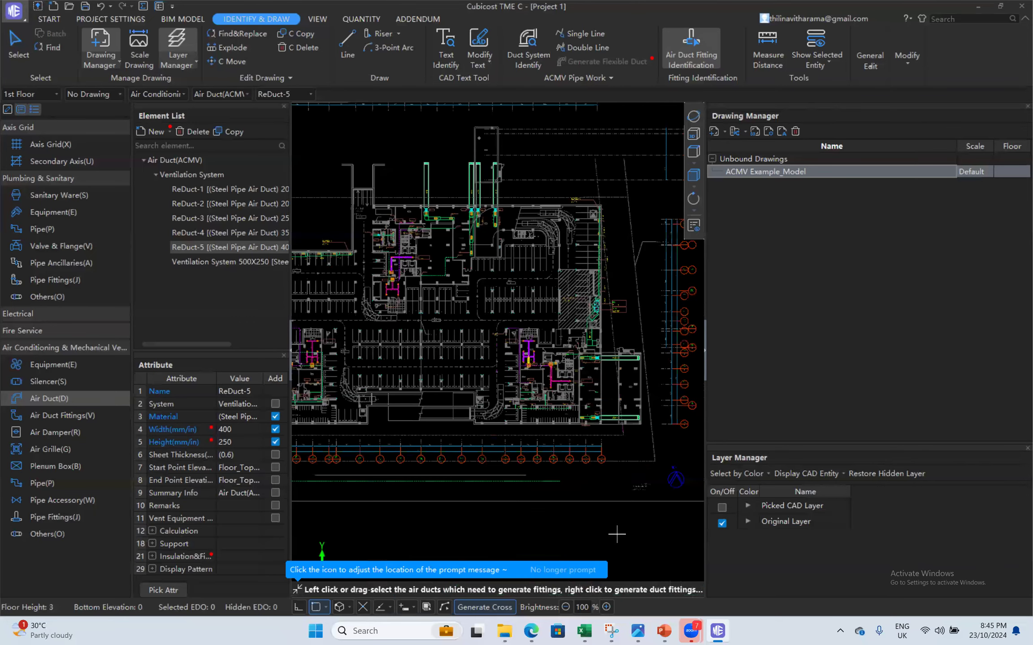
left_click(565, 607)
left_click(565, 608)
left_click(564, 608)
left_click(565, 608)
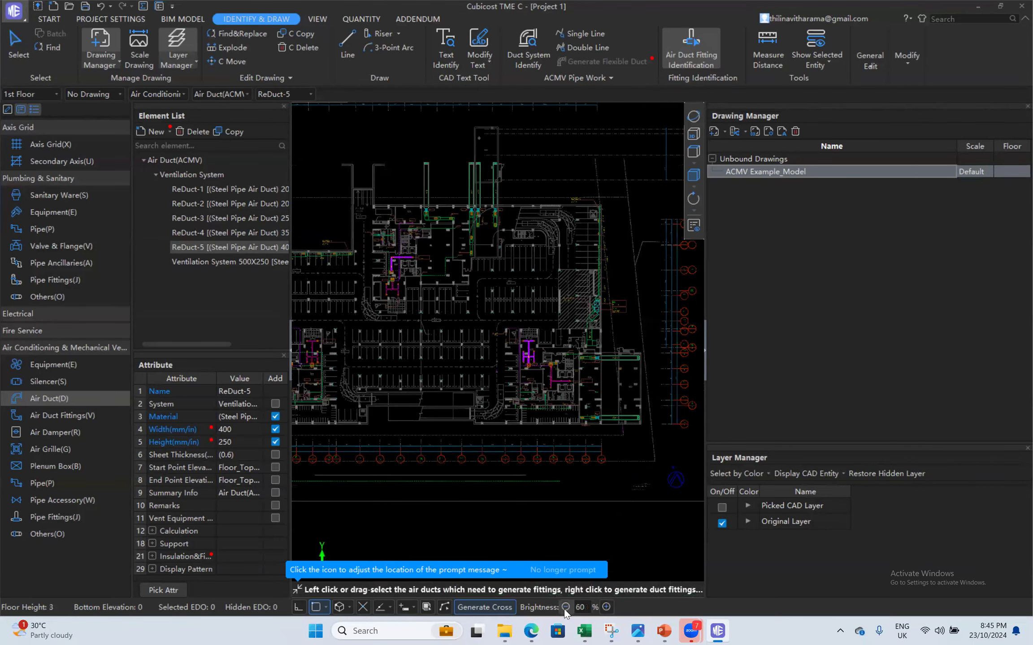
left_click(565, 608)
left_click(565, 608)
left_click(565, 607)
left_click(565, 608)
middle_click_drag(364, 432, 488, 417)
left_click(606, 607)
left_click(606, 607)
left_click(606, 607)
left_click(606, 607)
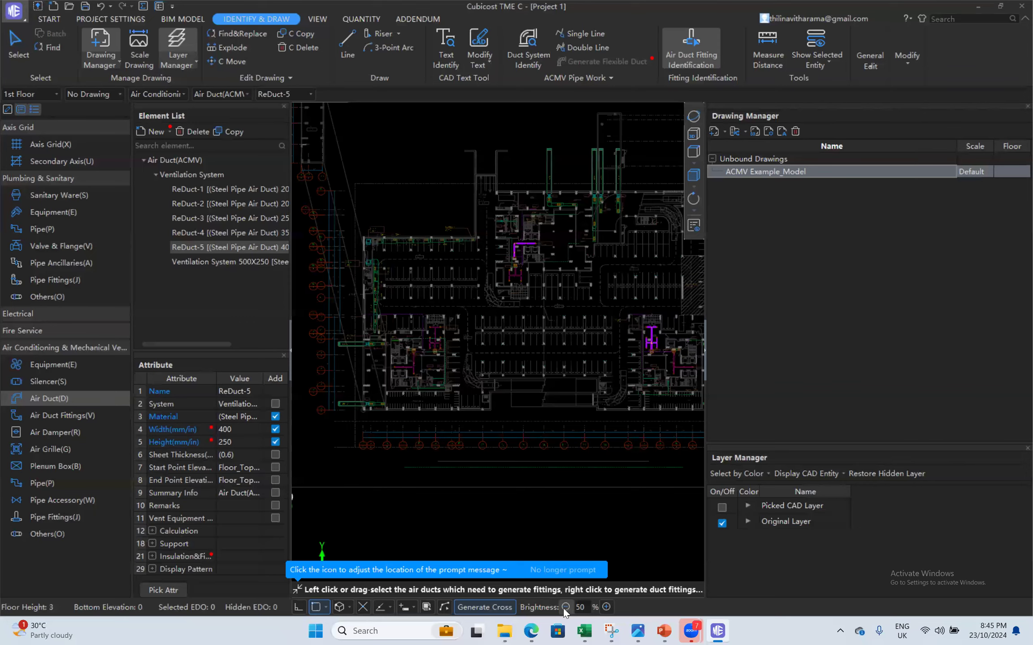
left_click(565, 608)
left_click(566, 608)
left_click(565, 608)
middle_click_drag(615, 408, 519, 433)
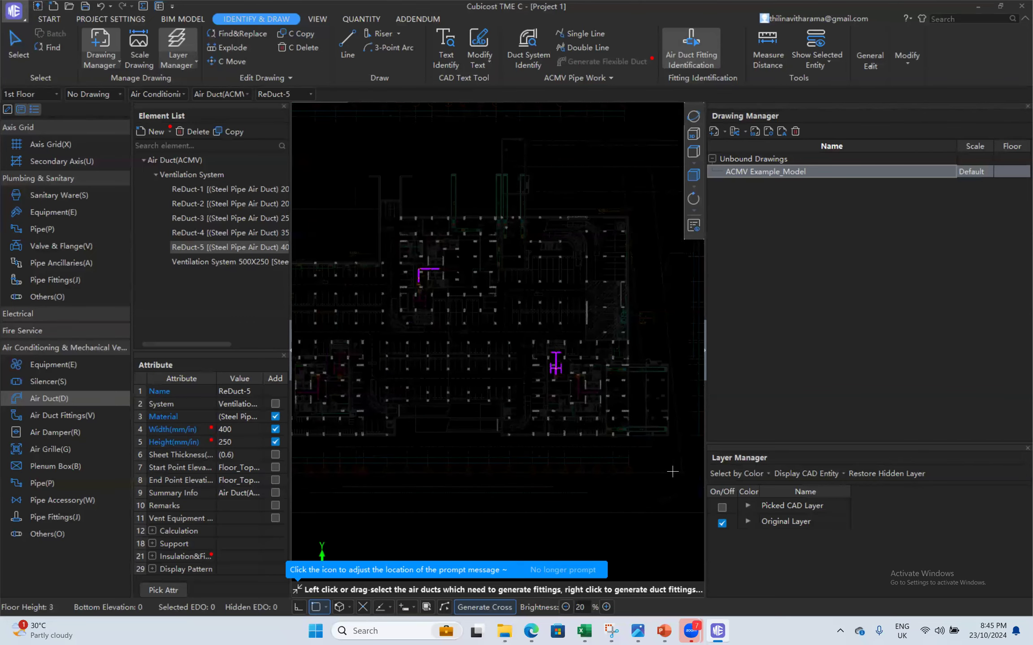
- Restore the drawing brightness to 100%
left_click(606, 607)
left_click(606, 607)
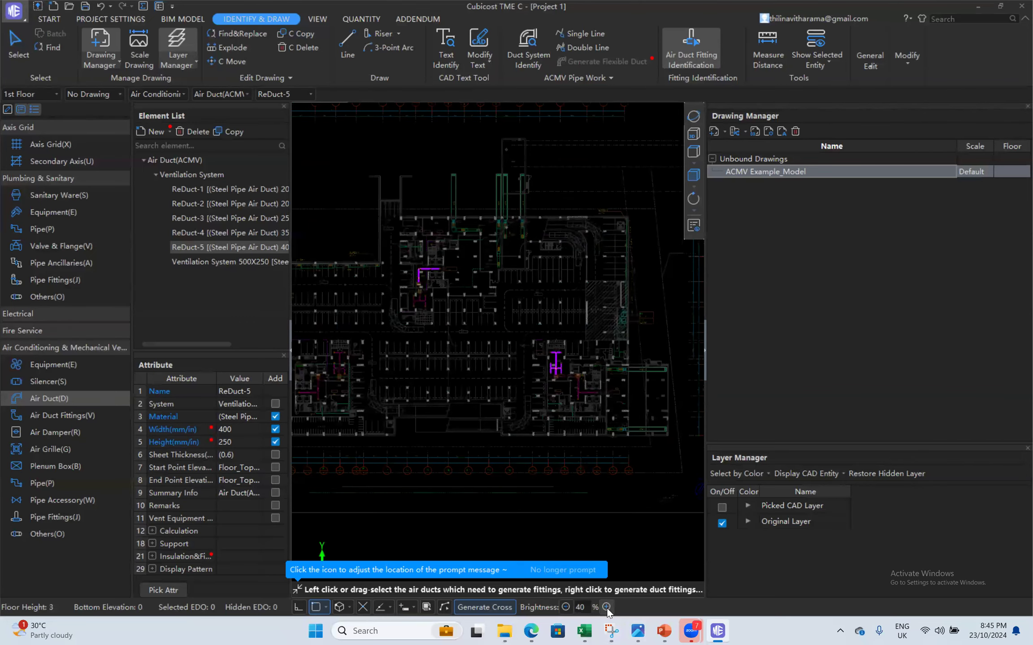
left_click(607, 607)
left_click(606, 607)
left_click(607, 607)
left_click(606, 607)
left_click(606, 607)
left_click(606, 607)
- Select the fan coil unit outlines and SPL-BS labels by layer and display only those CAD entities
scroll(538, 370, "up", 5)
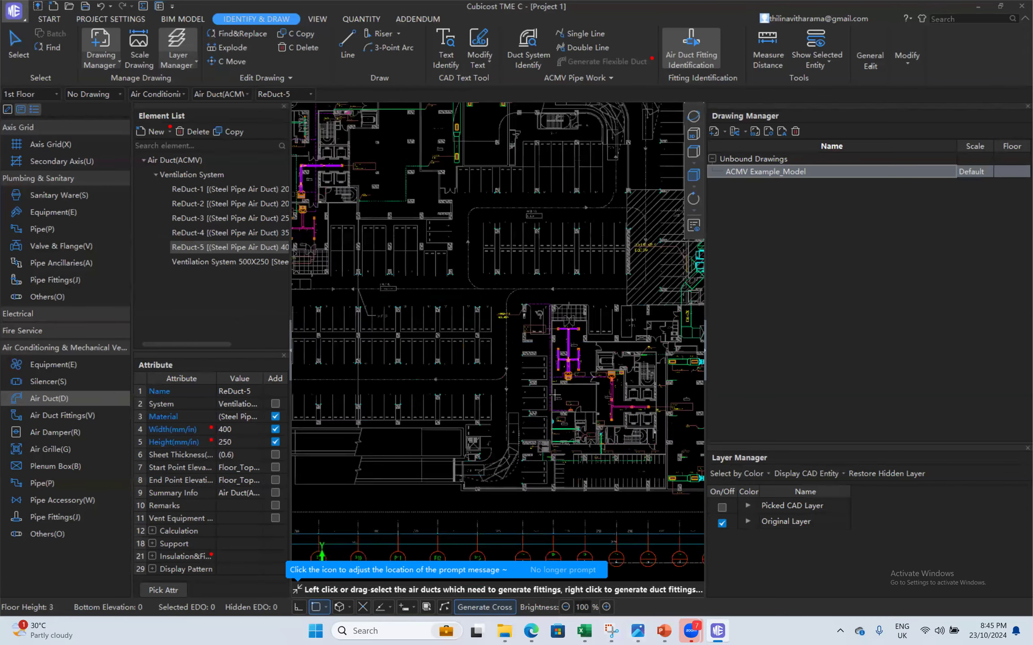
scroll(575, 372, "down", 2)
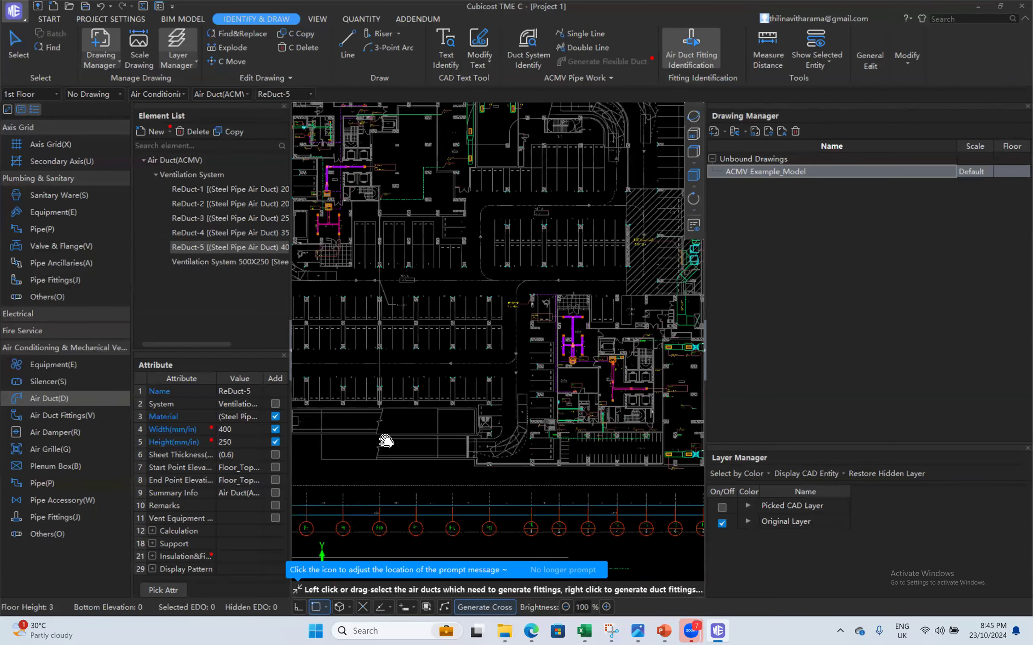
middle_click_drag(387, 441, 486, 444)
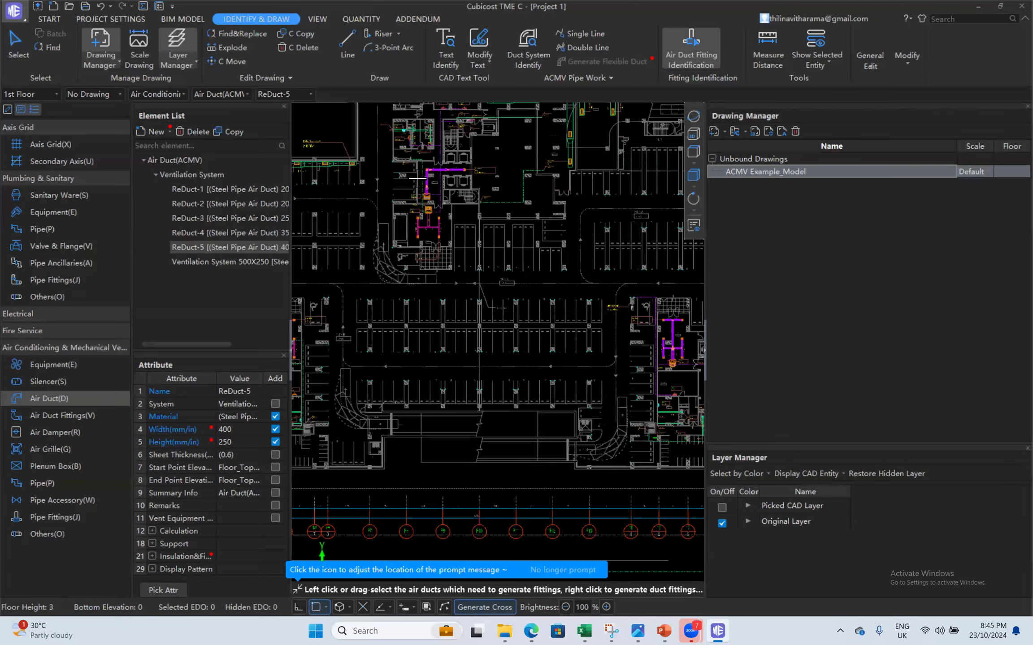
scroll(417, 179, "up", 8)
mouse_move(381, 234)
middle_mouse_down()
mouse_move(397, 267)
mouse_move(455, 303)
middle_mouse_up()
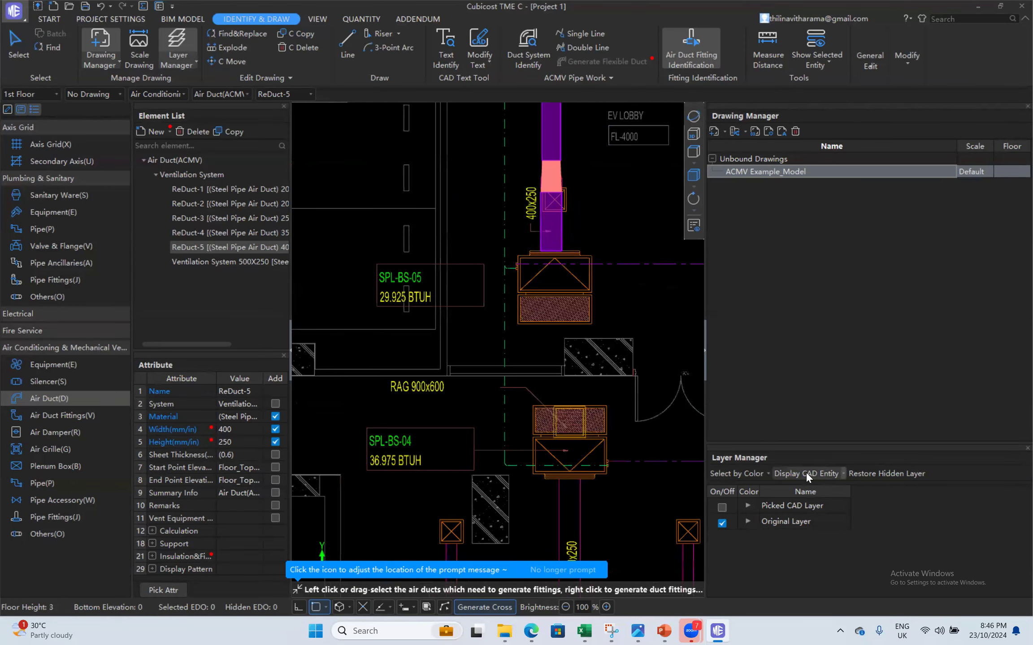
left_click(767, 474)
left_click(755, 501)
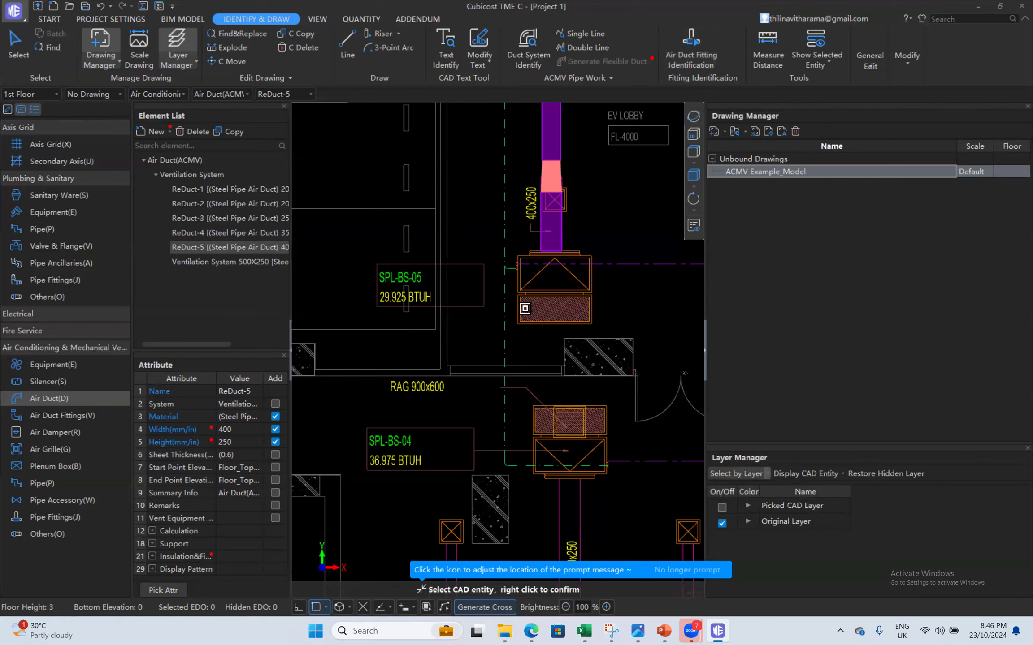
scroll(518, 261, "up", 1)
left_click(523, 259)
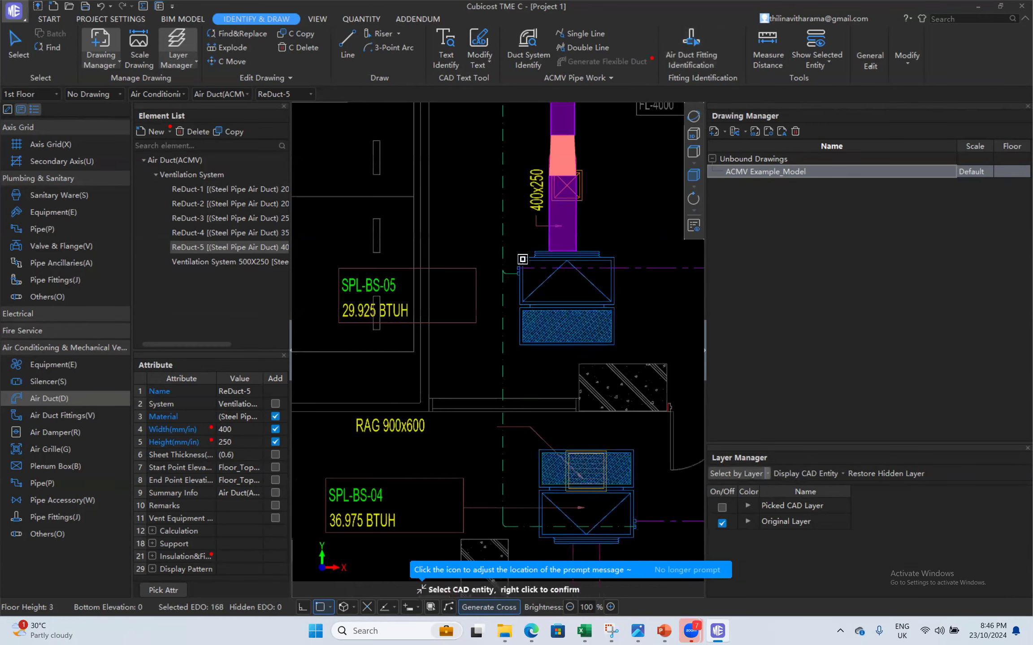
left_click(383, 284)
scroll(493, 359, "down", 2)
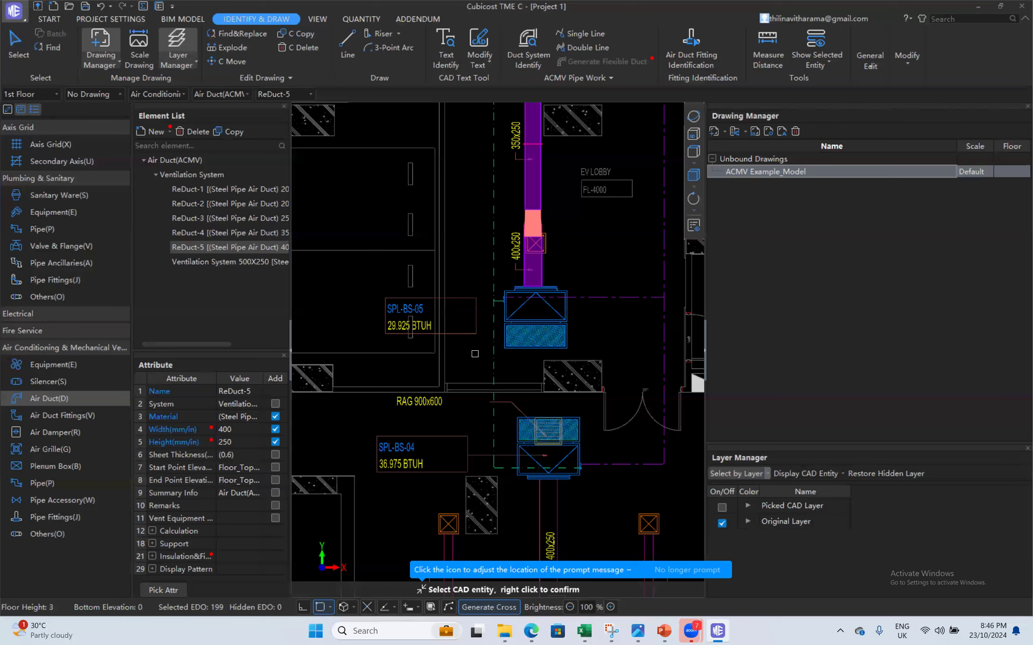
scroll(475, 354, "down", 1)
key("Escape")
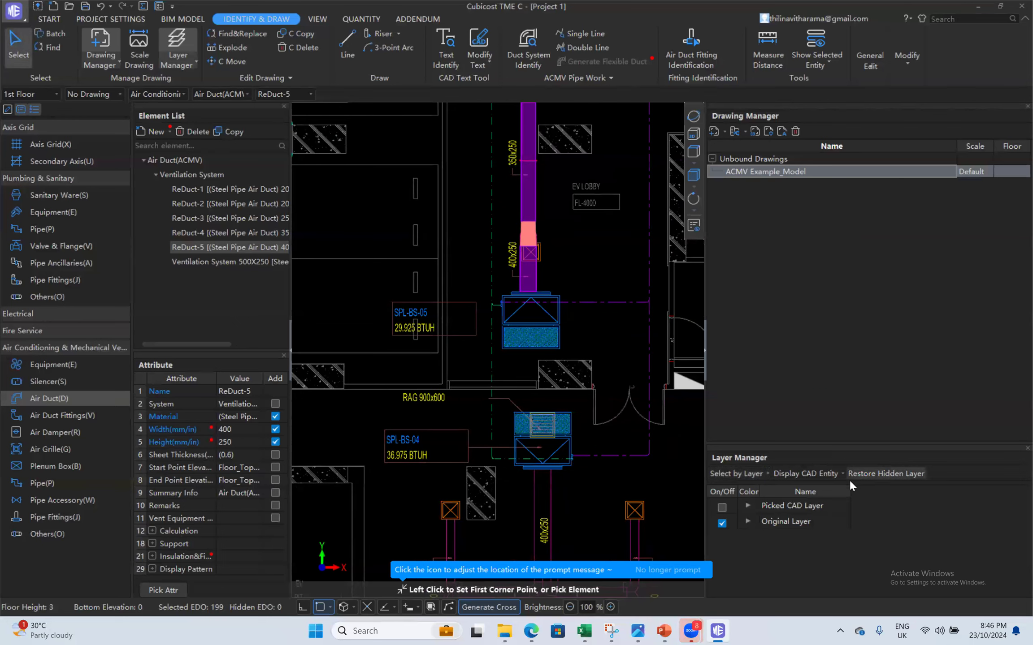
left_click(809, 472)
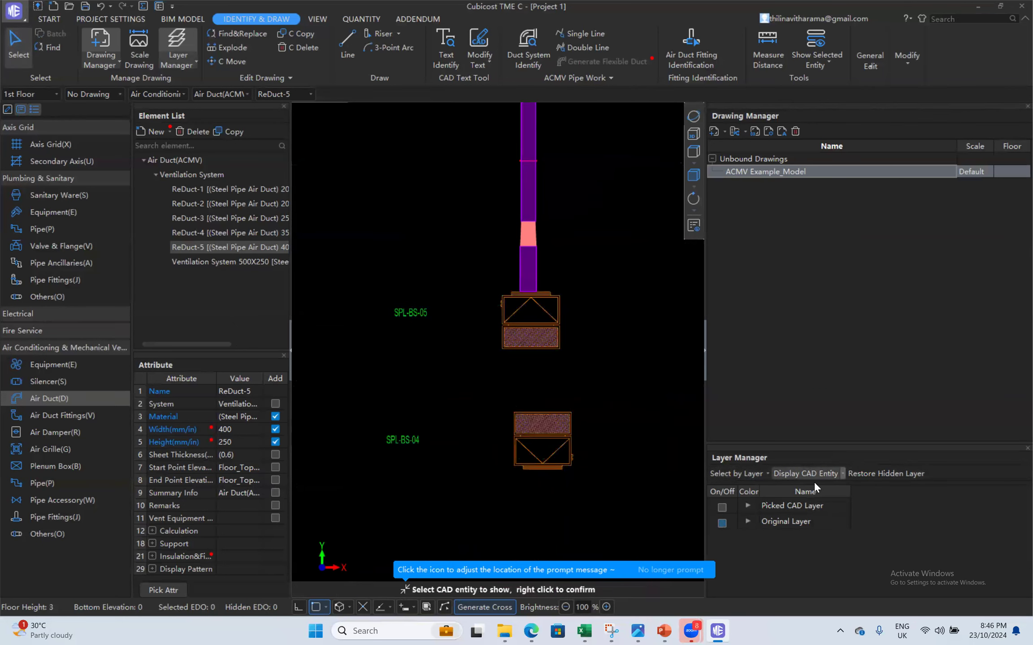
- Examine the isolated fan coil units and their labels across the floor plan
scroll(427, 362, "down", 3)
scroll(427, 362, "down", 4)
scroll(466, 251, "up", 2)
scroll(443, 235, "up", 2)
scroll(458, 238, "down", 2)
scroll(450, 405, "down", 9)
scroll(462, 398, "up", 8)
scroll(466, 376, "up", 7)
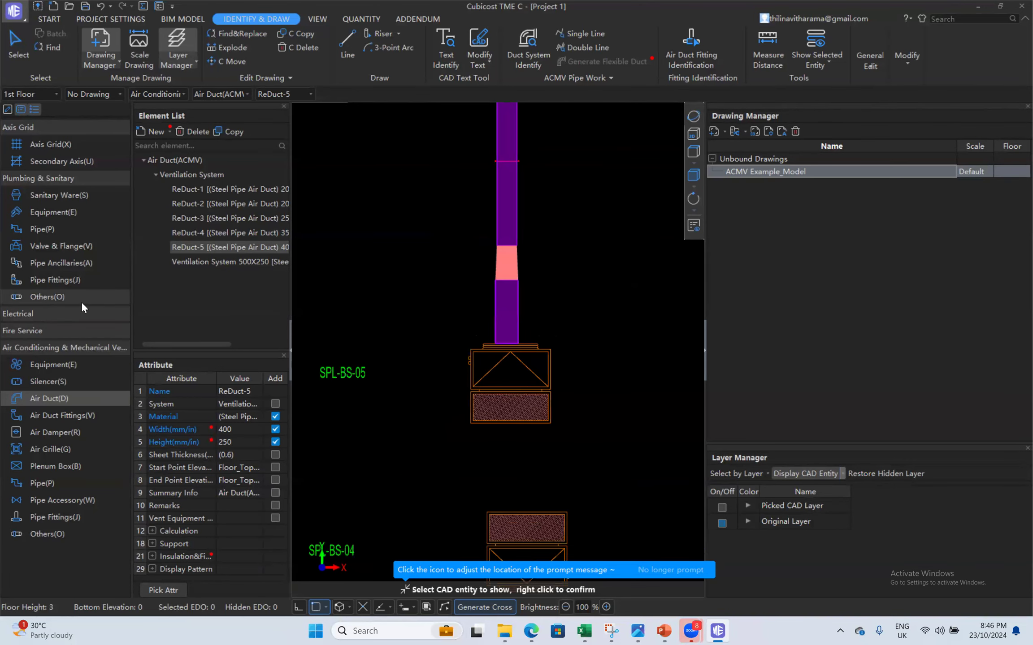
- Create a new Fan Coil equipment element under Air Conditioning & Mechanical Ventilation
left_click(54, 363)
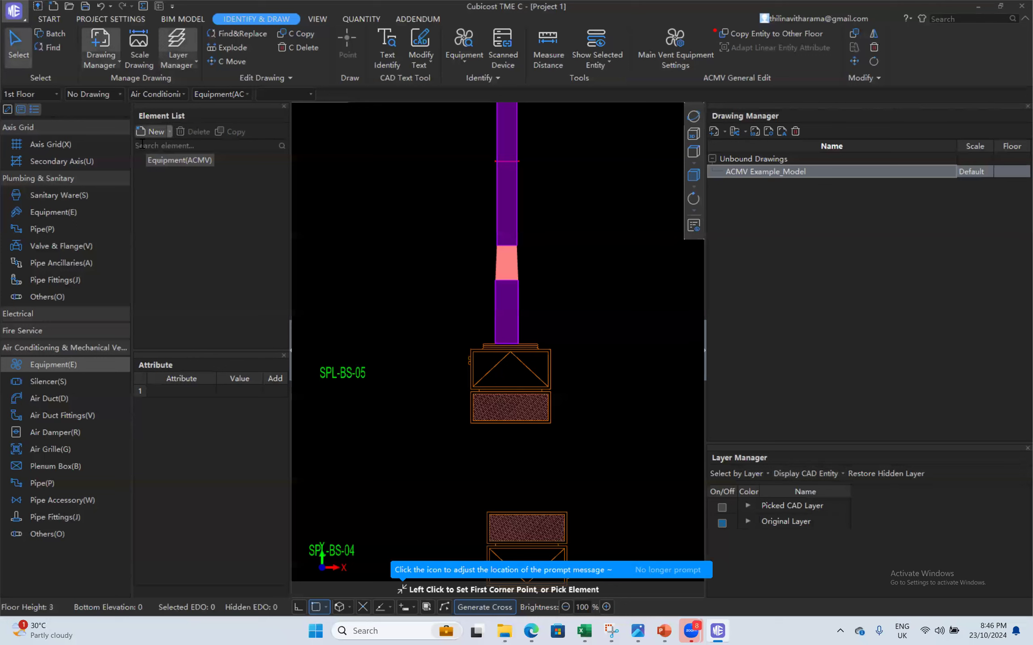
left_click(151, 131)
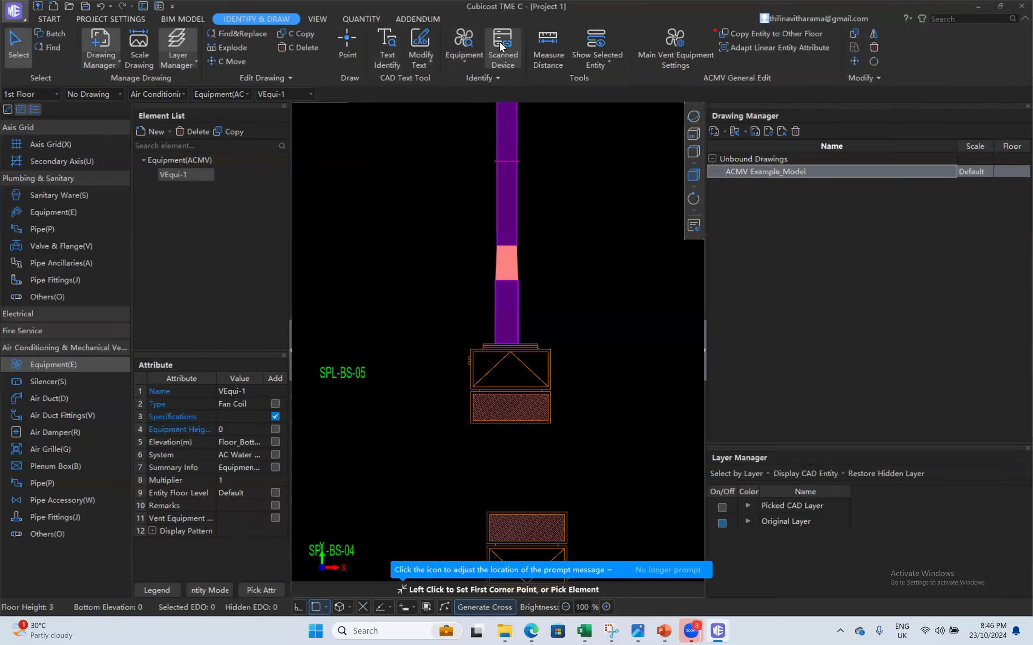
- Identify the fan coil unit fed by the purple duct as a device, using its outline and the SPL-BS-05 label
left_click(469, 64)
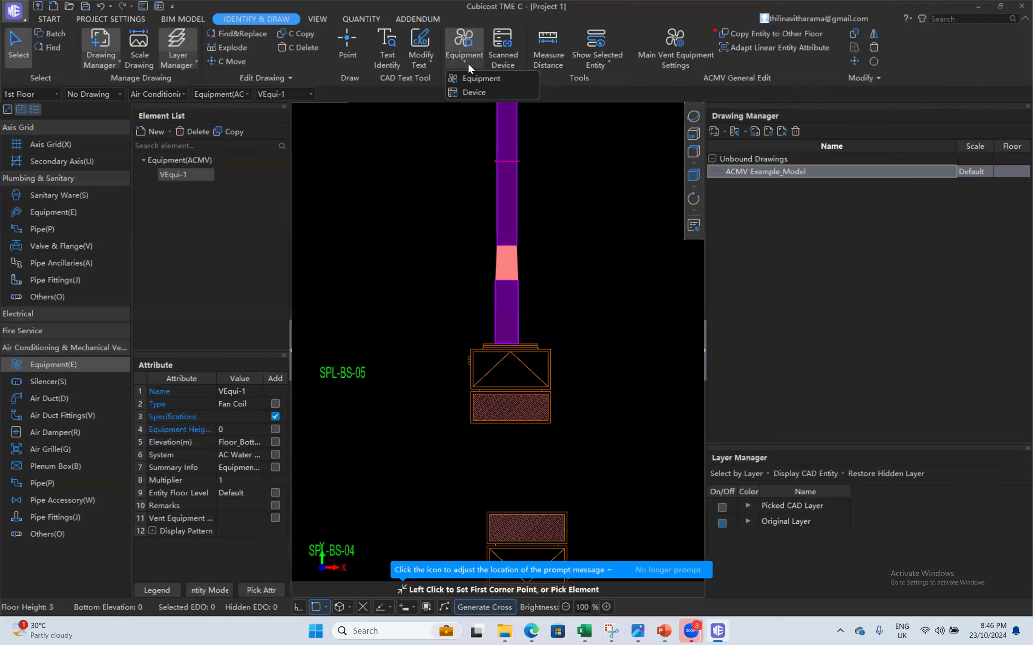
left_click(467, 92)
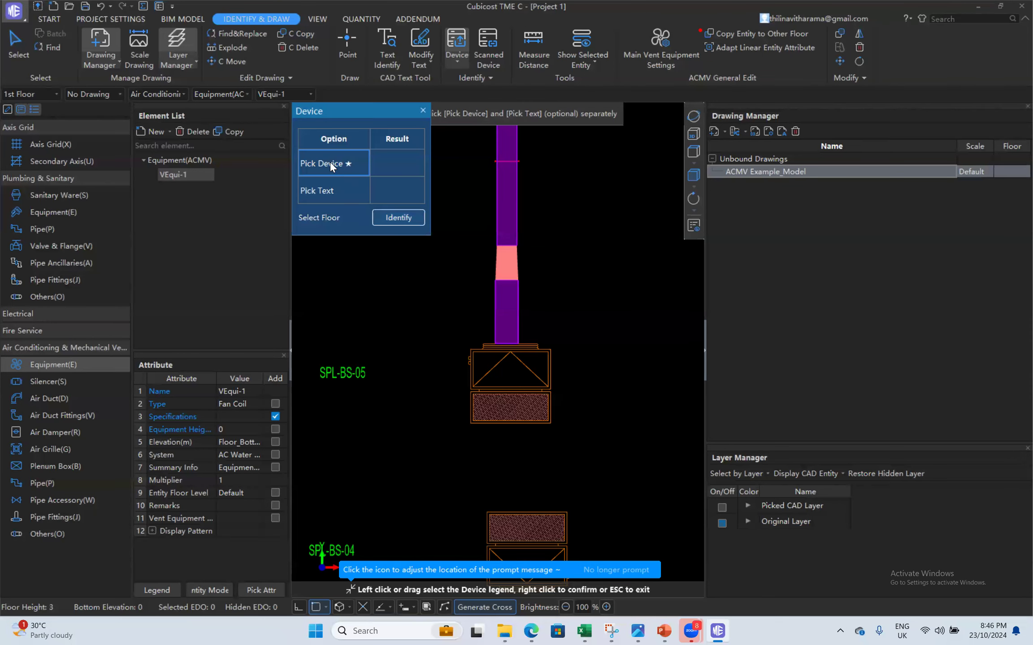
left_click_drag(451, 335, 569, 442)
right_click(598, 362)
left_click(321, 199)
left_click_drag(314, 337, 395, 411)
right_click(395, 410)
left_click(398, 218)
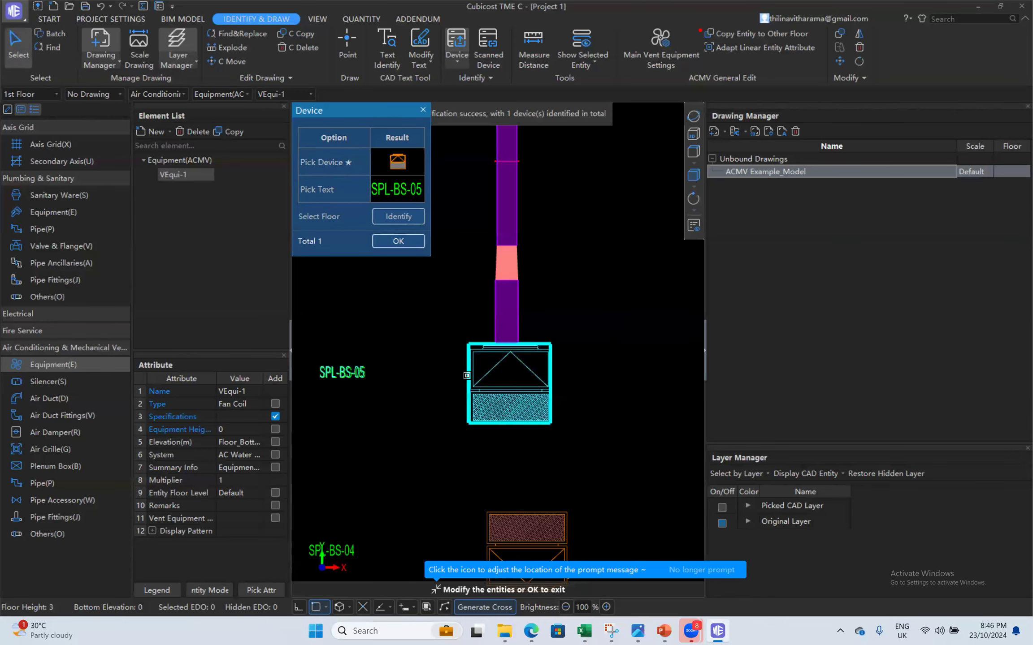
- Turn the Picked CAD Layer and Original Layer back on and accept the identified SPL-BS-05 device
scroll(457, 316, "down", 10)
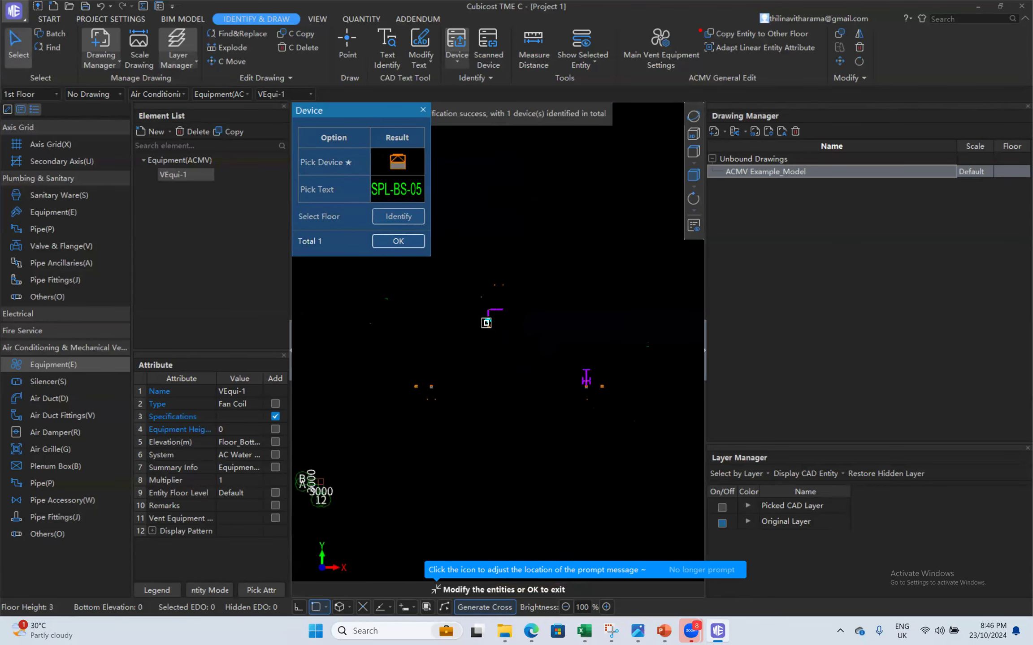
left_click(724, 510)
left_click(724, 525)
scroll(462, 364, "up", 3)
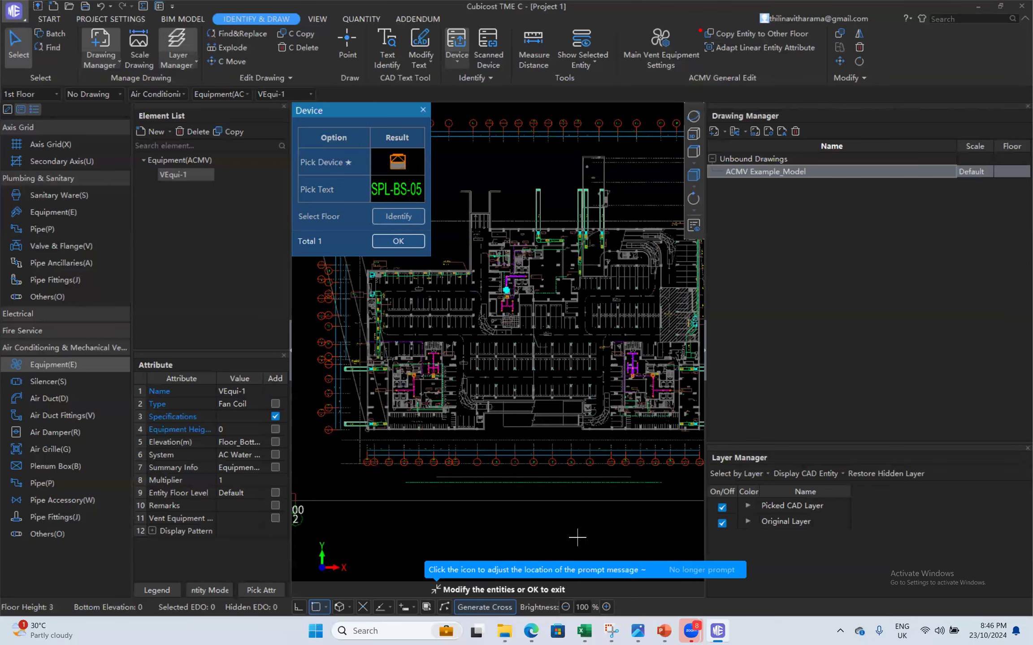
left_click(398, 241)
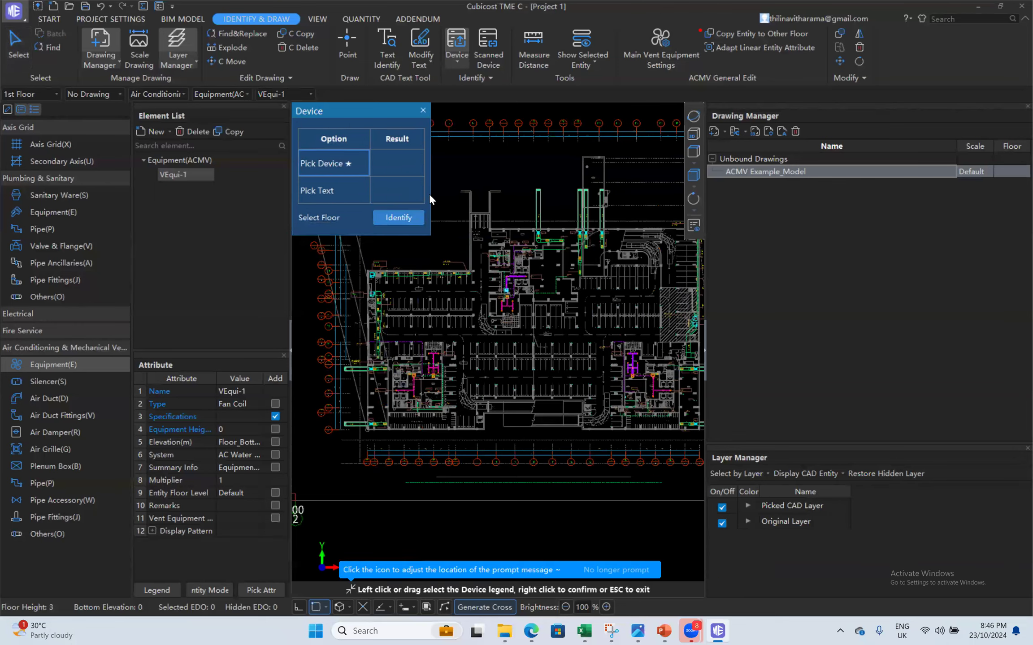
- Examine the identified fan coil unit and its ducts in 3D, and return to the plan view
scroll(491, 344, "down", 3)
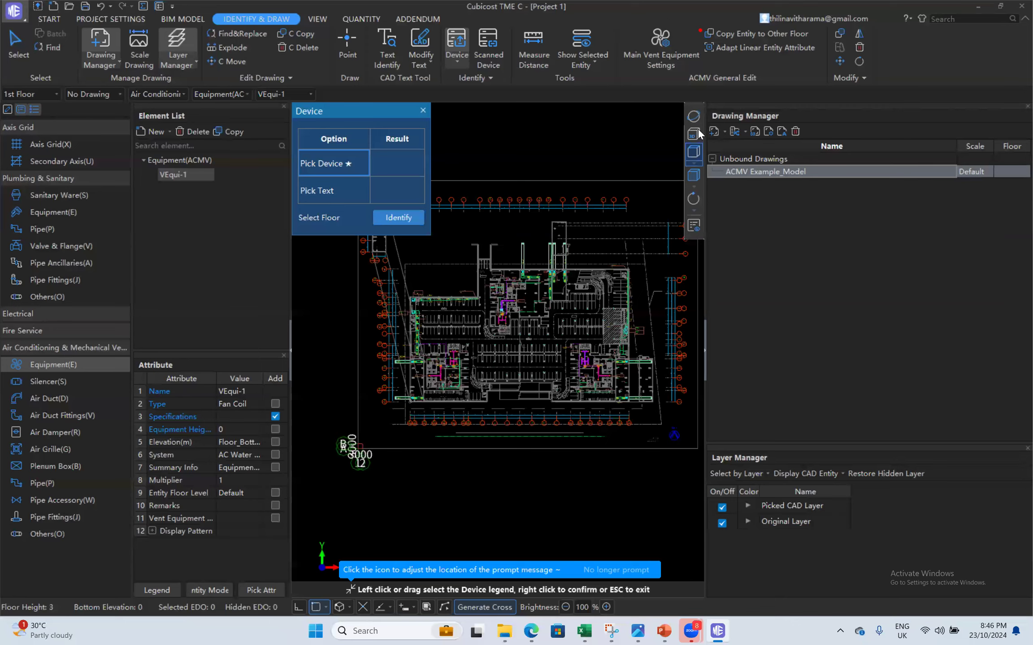
left_click(694, 117)
left_click_drag(524, 413, 579, 317)
scroll(489, 320, "up", 3)
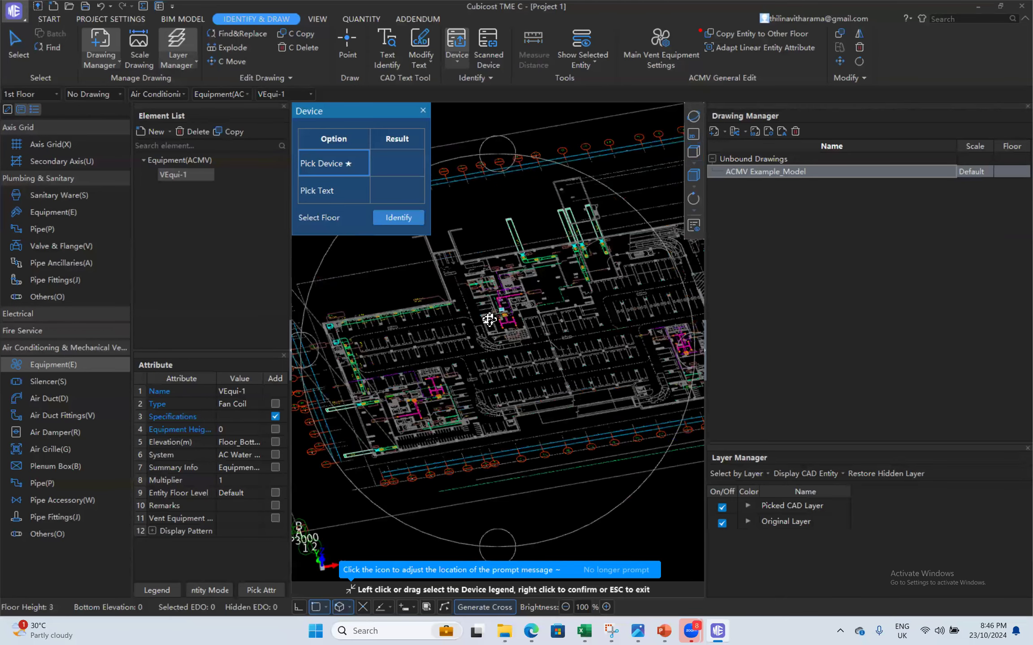
scroll(489, 318, "up", 3)
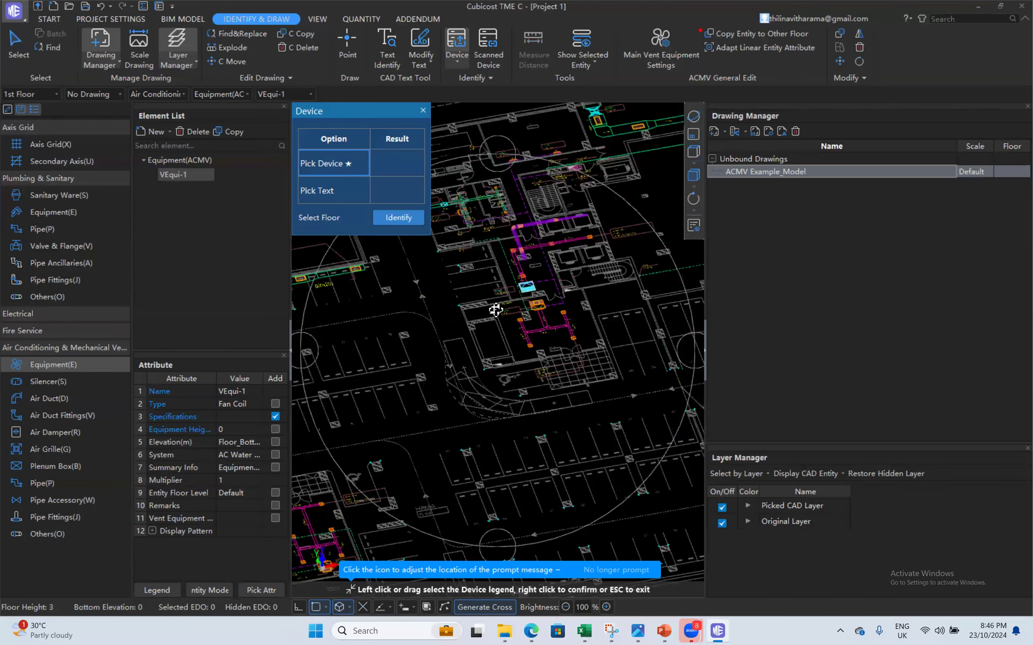
left_click(694, 134)
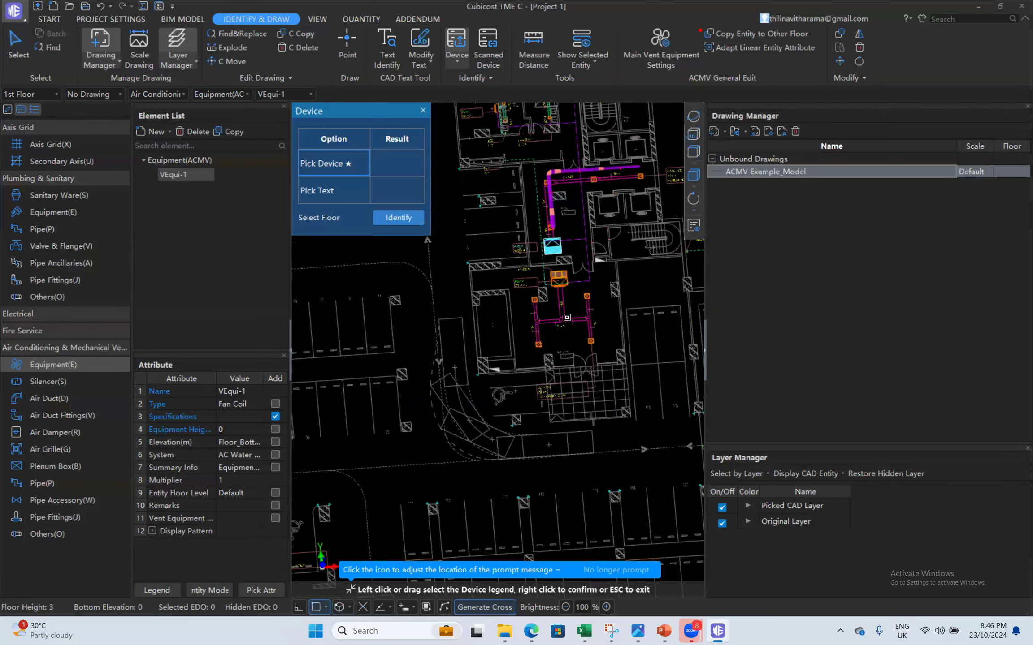
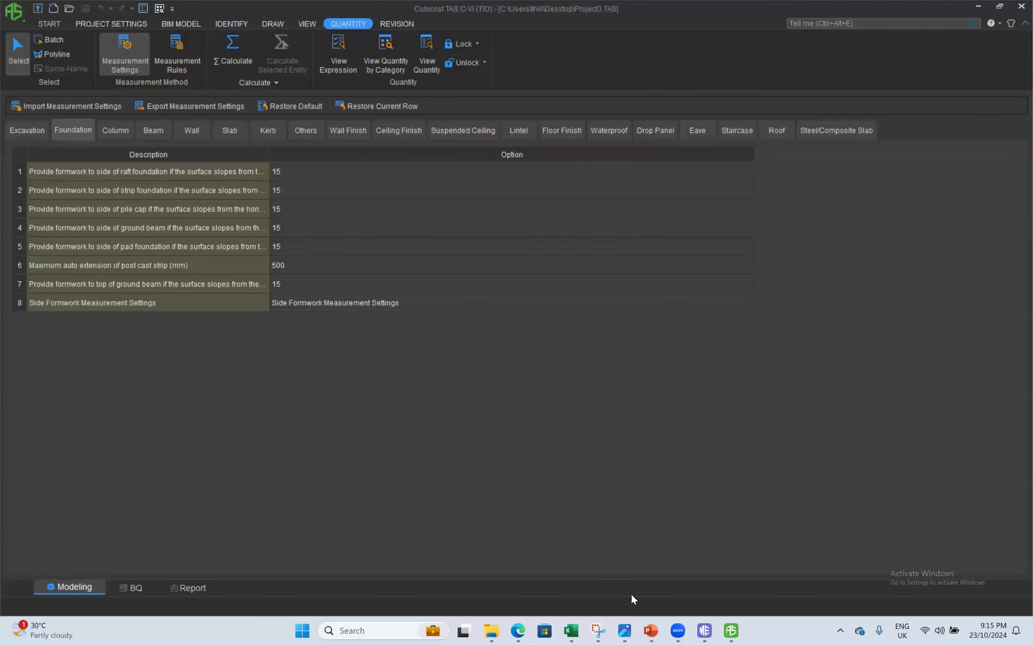
- Switch to File Explorer and view the Beach Hotel Building image in the Beach Club folder of Phase 01
mouse_move(491, 631)
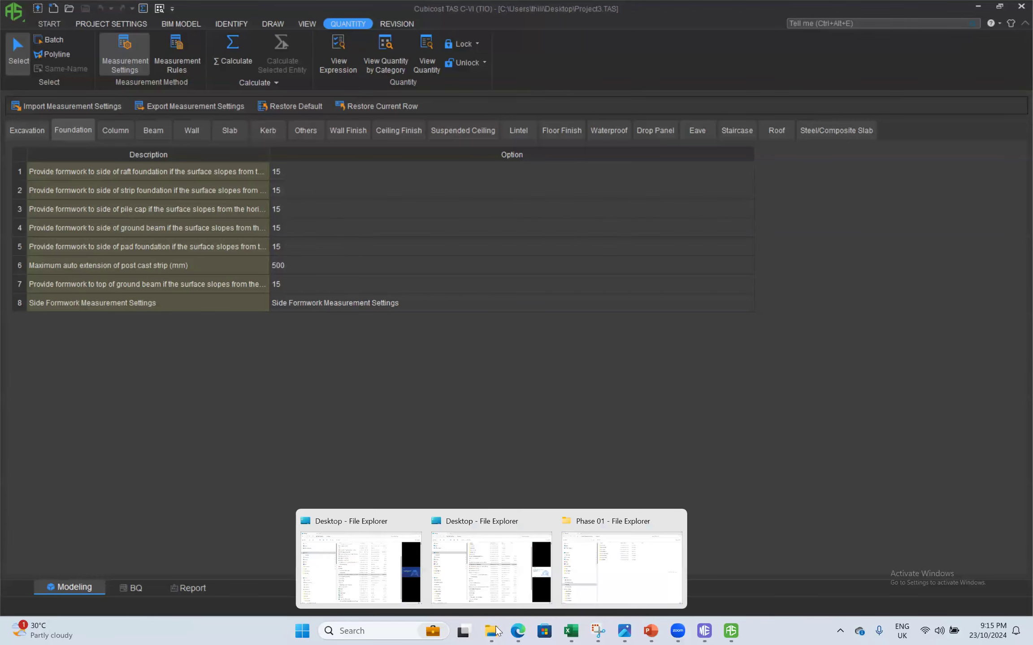
left_click(622, 585)
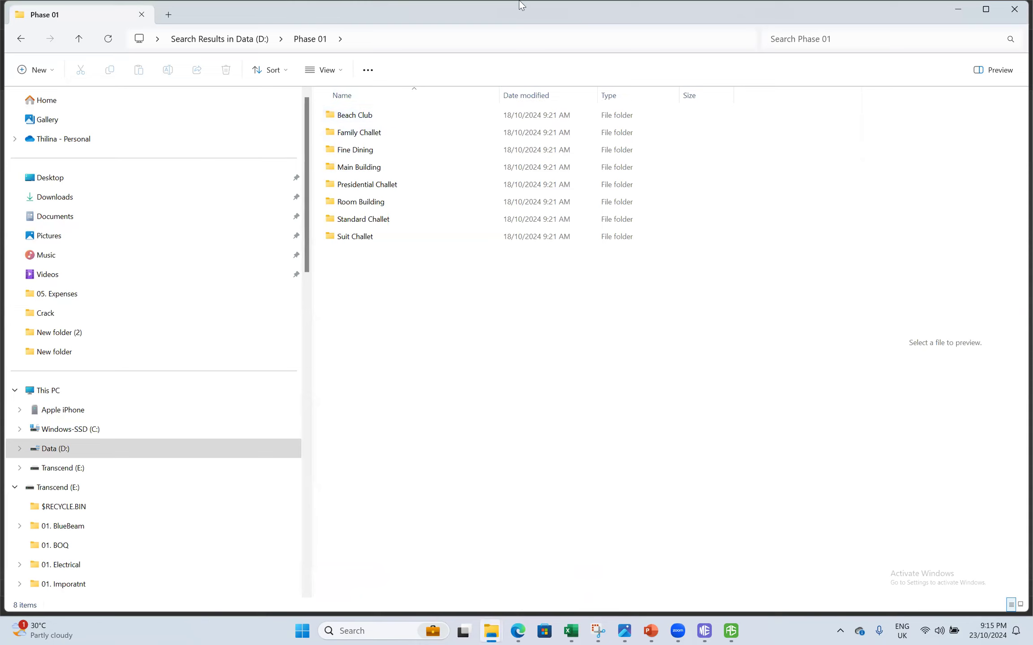
double_click(381, 113)
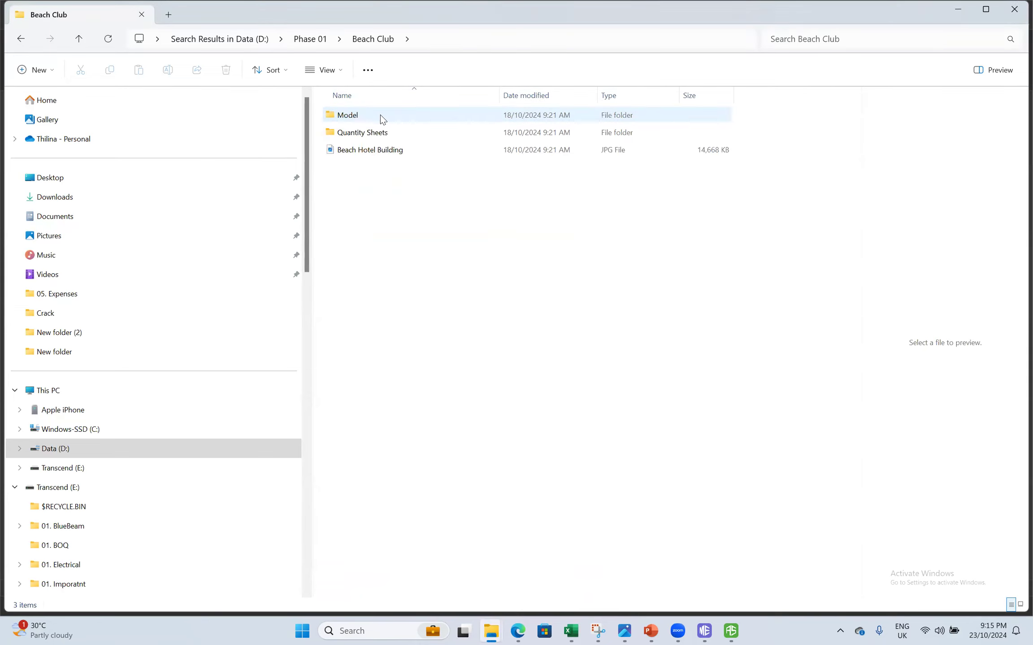
double_click(392, 152)
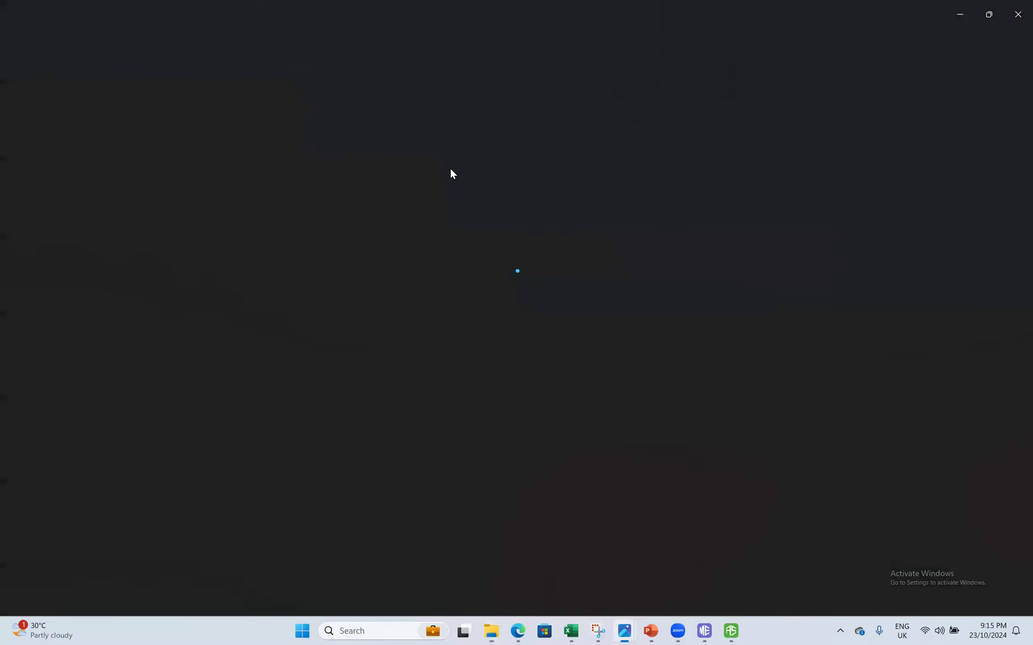
left_click(1017, 15)
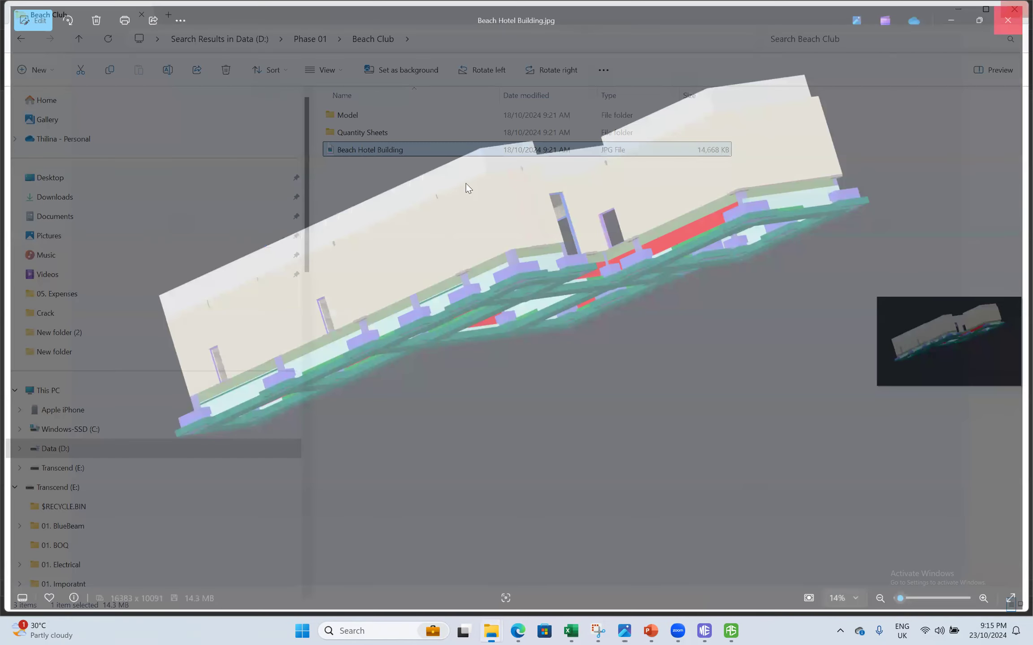
- Look into Beach Club's Model folder and open the workbook Bill 07-Beach Club Building BOQ r1 from Quantity Sheets
double_click(363, 115)
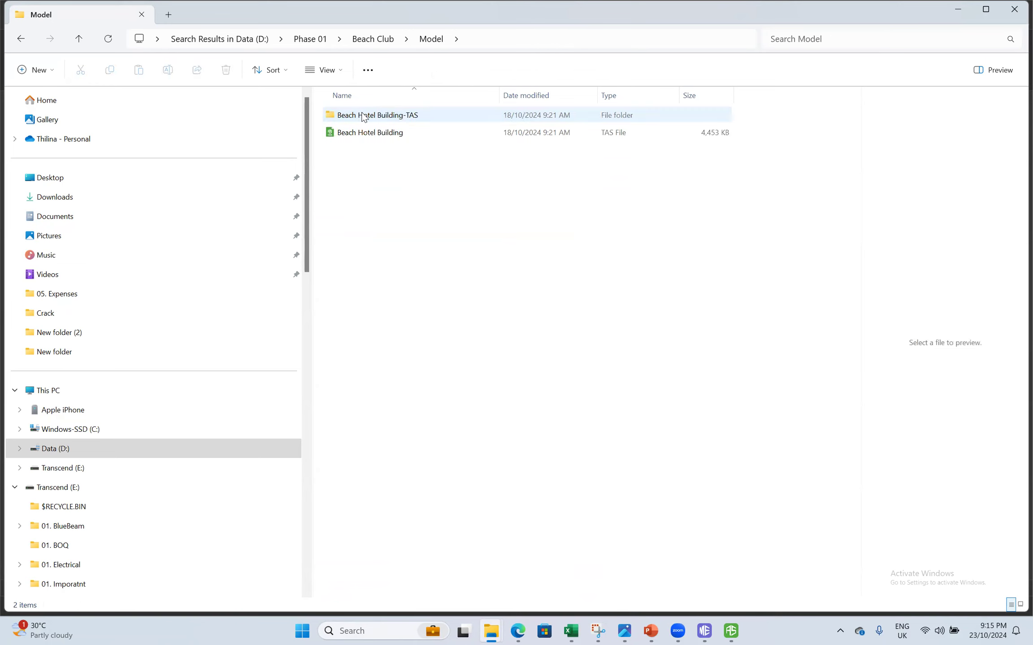
left_click(21, 39)
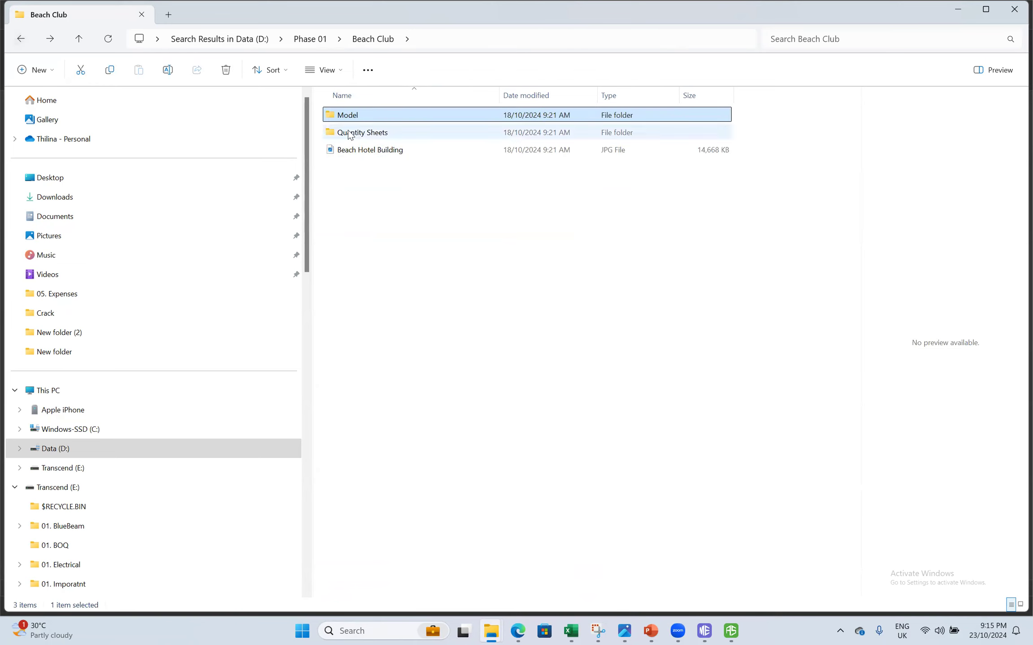
double_click(355, 115)
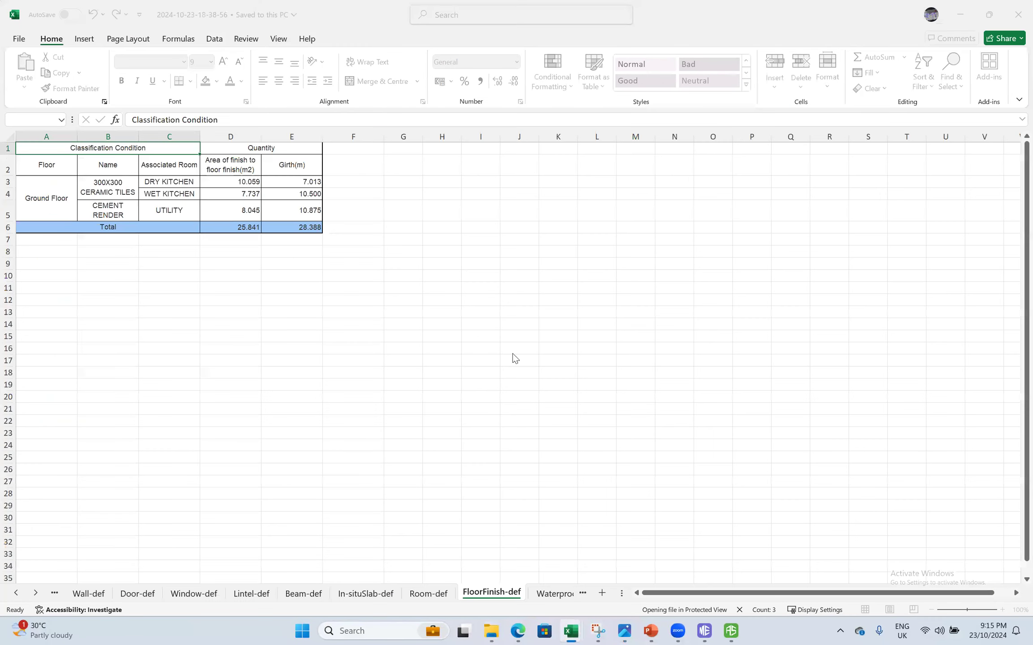
scroll(224, 516, "up", 1)
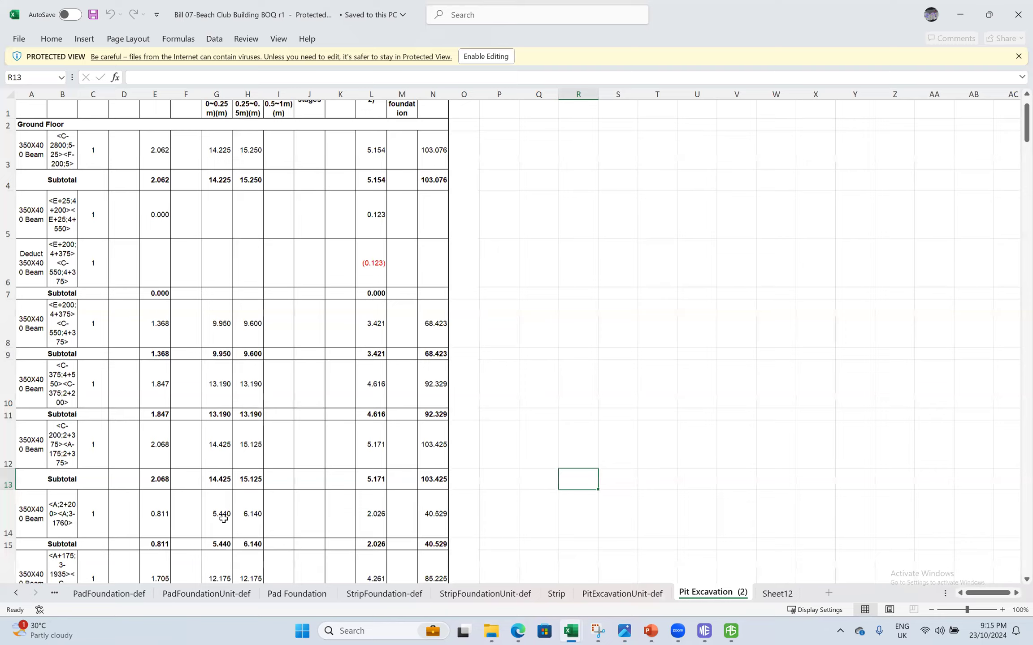
- Page back through the BOQ workbook's quantity sheets to the Notes sheet
left_click(52, 596)
left_click(53, 597)
left_click(54, 597)
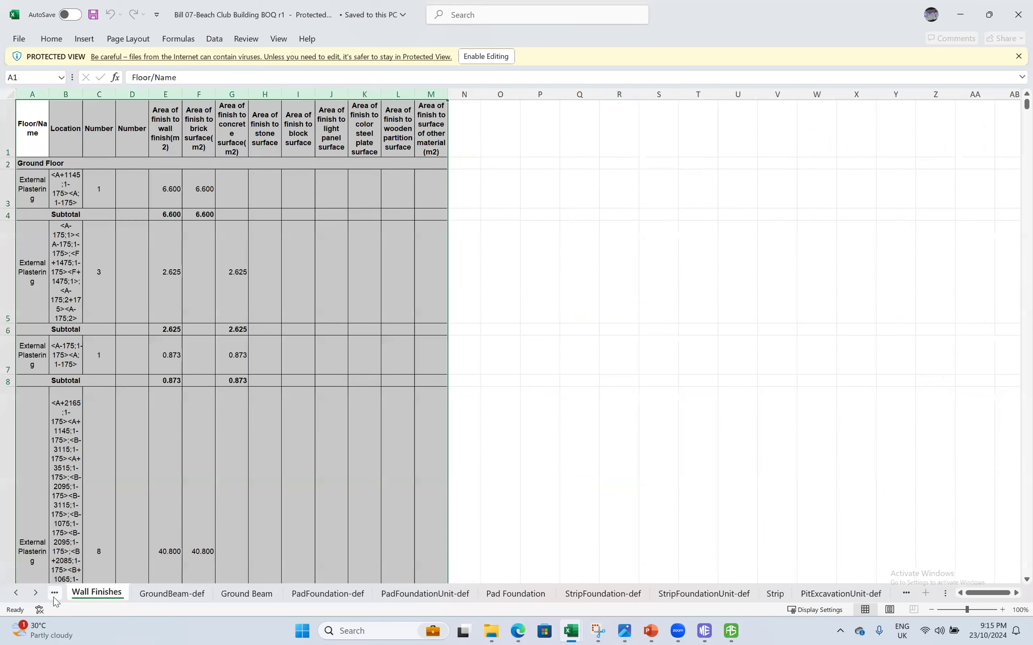
left_click(54, 598)
left_click(53, 599)
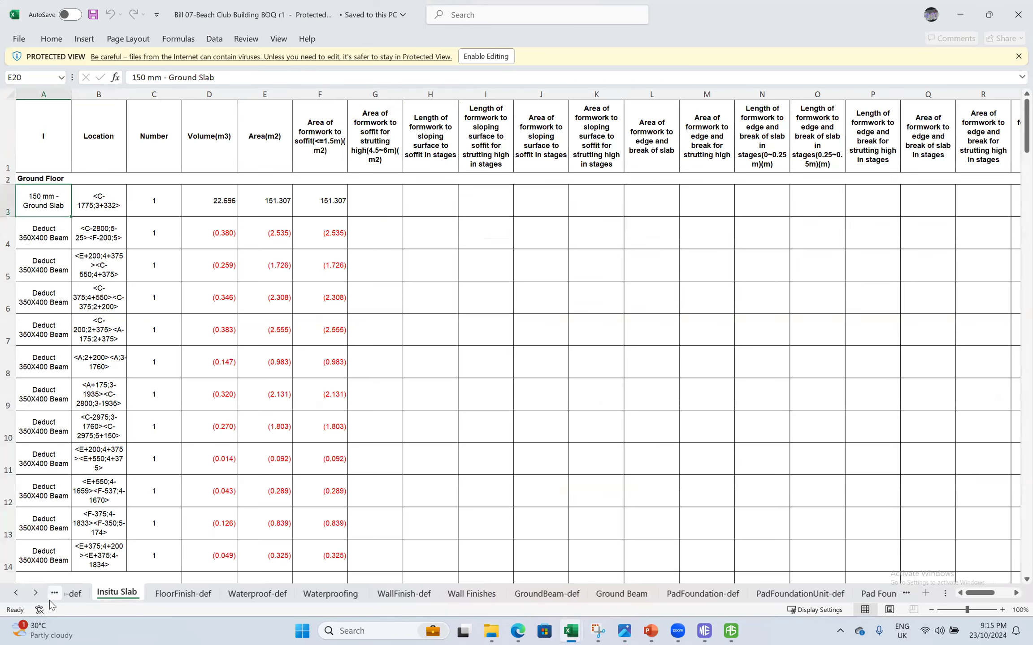
left_click(54, 593)
left_click(54, 595)
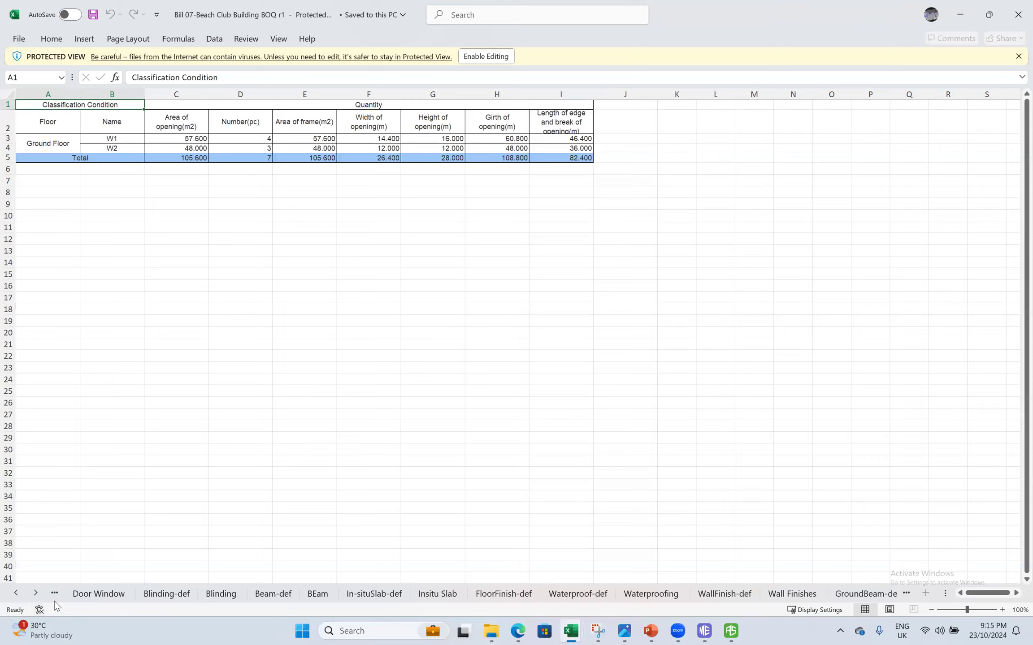
left_click(55, 597)
left_click(54, 596)
left_click(55, 595)
left_click(55, 594)
left_click(54, 594)
left_click(54, 595)
left_click(55, 595)
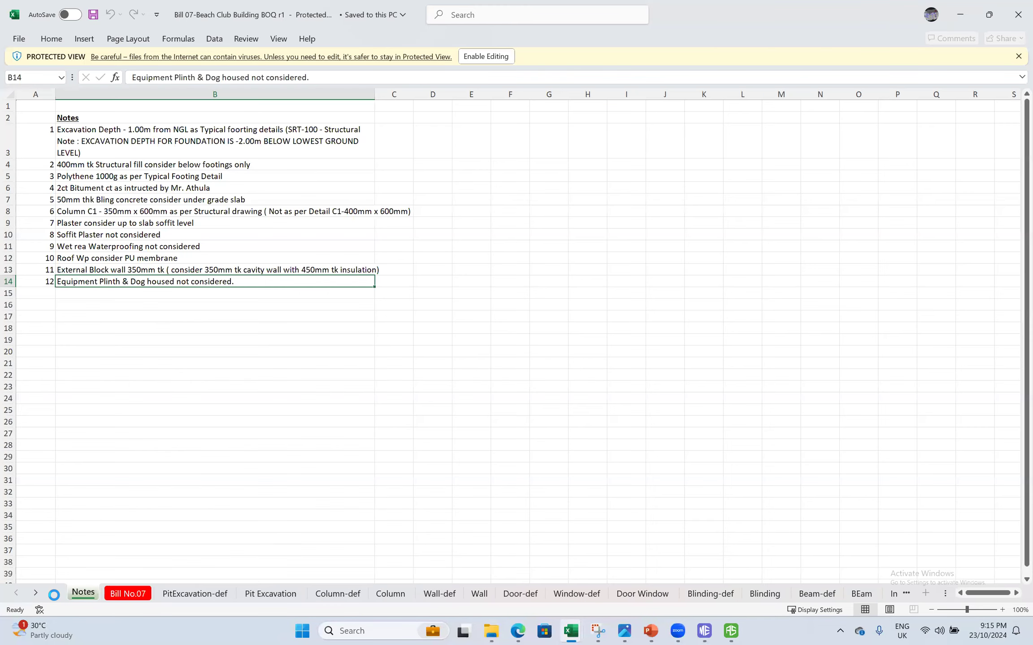
- Review the PitExcavation-def sheet and the Bill No.07 sheet up to its heading, and enable editing of the workbook
left_click(200, 600)
left_click(124, 595)
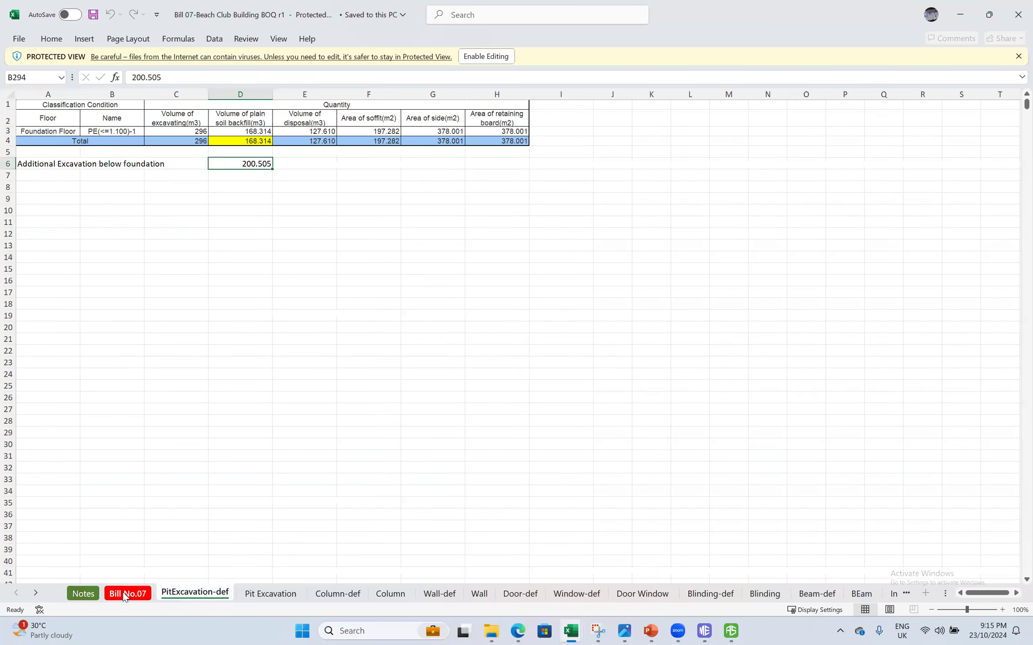
scroll(200, 379, "up", 20)
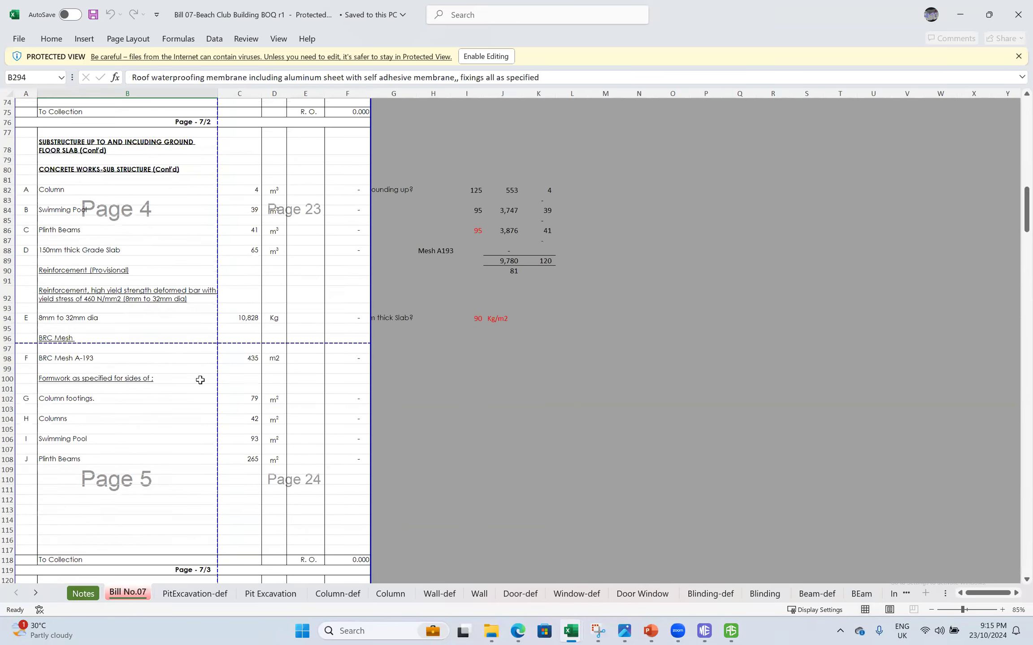
scroll(200, 380, "up", 10)
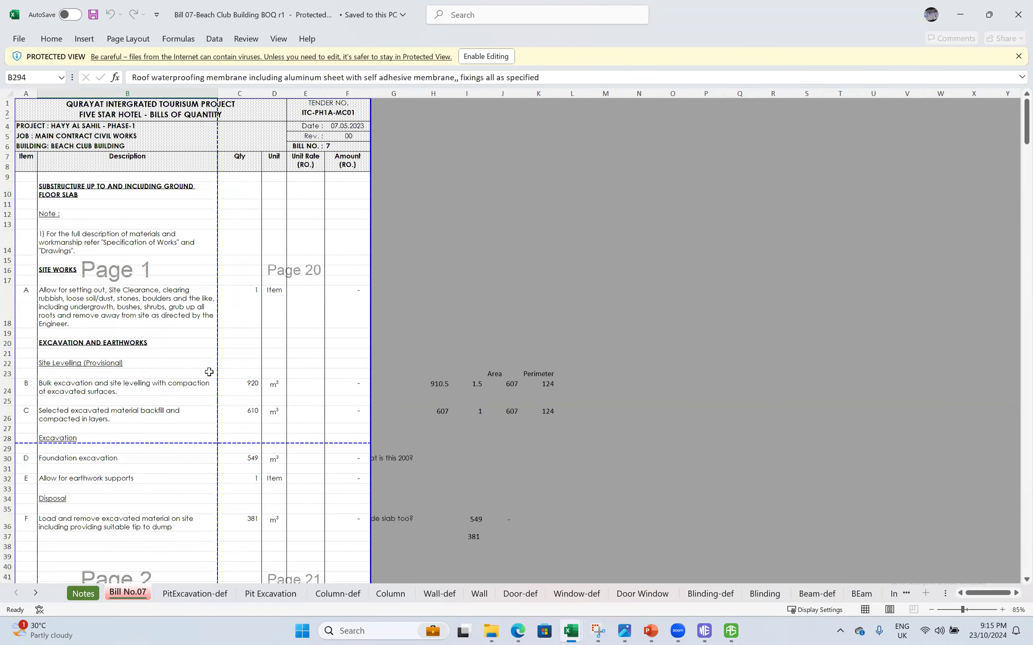
left_click(486, 57)
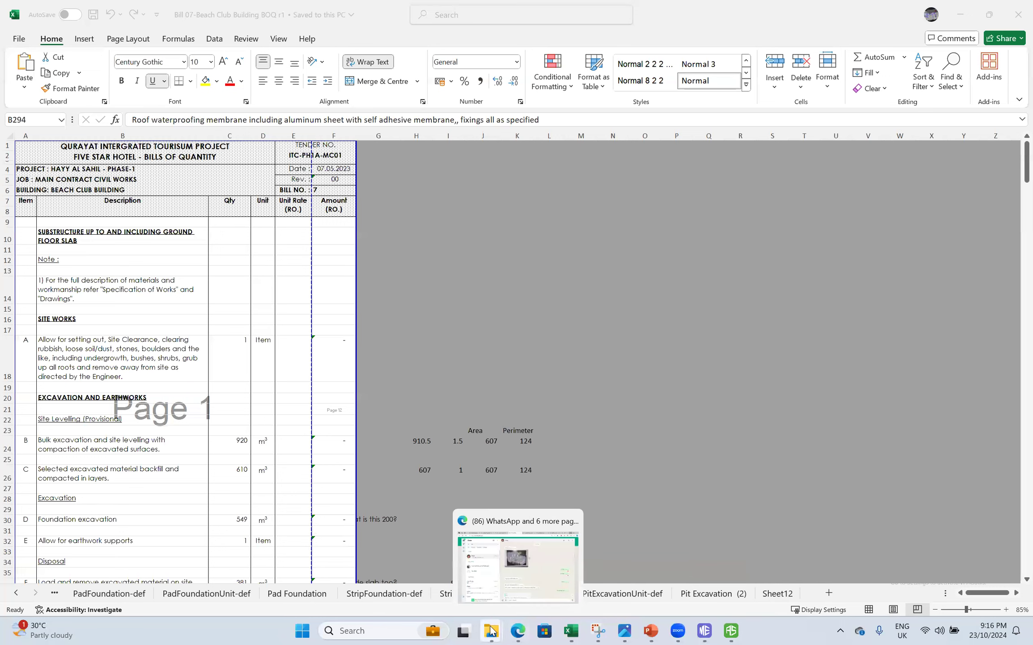
- Switch to File Explorer and go back from Quantity Sheets to the Phase 01 folder
mouse_move(492, 631)
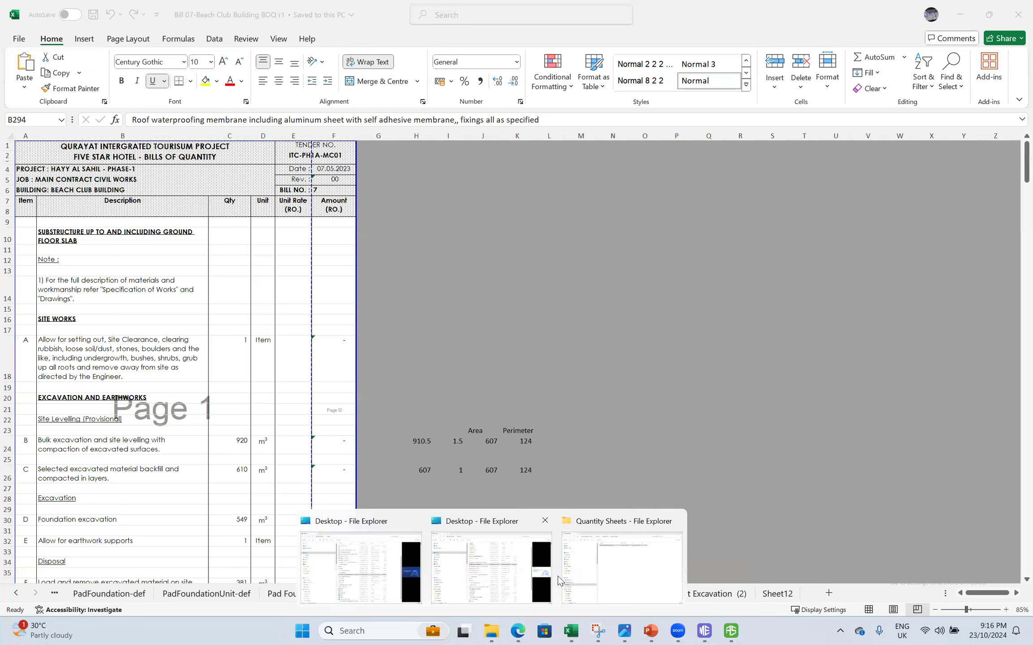
left_click(623, 567)
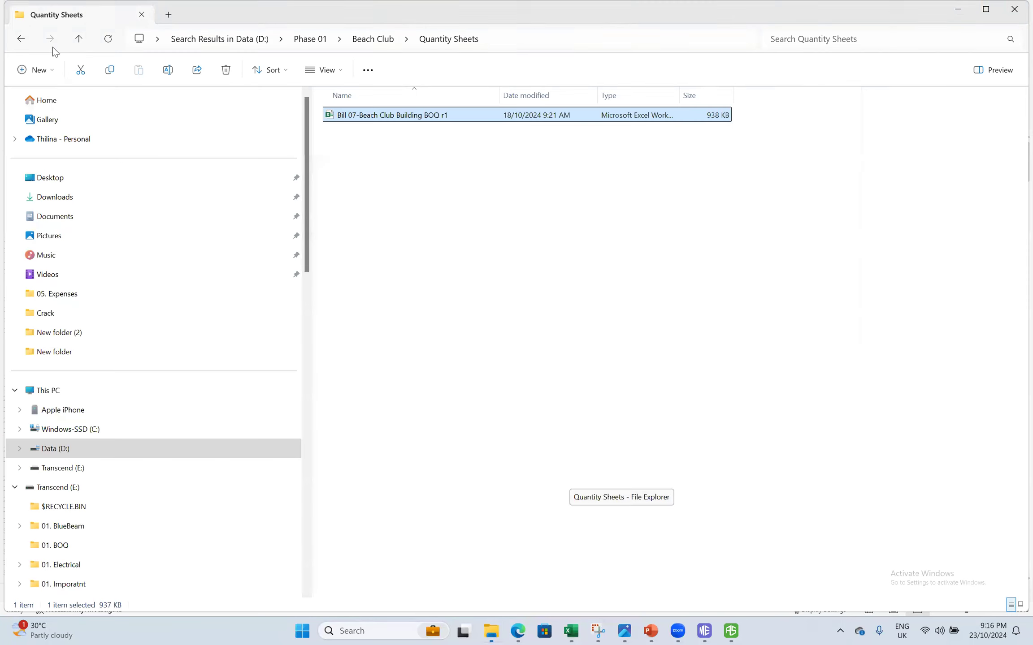
left_click(21, 39)
left_click(21, 38)
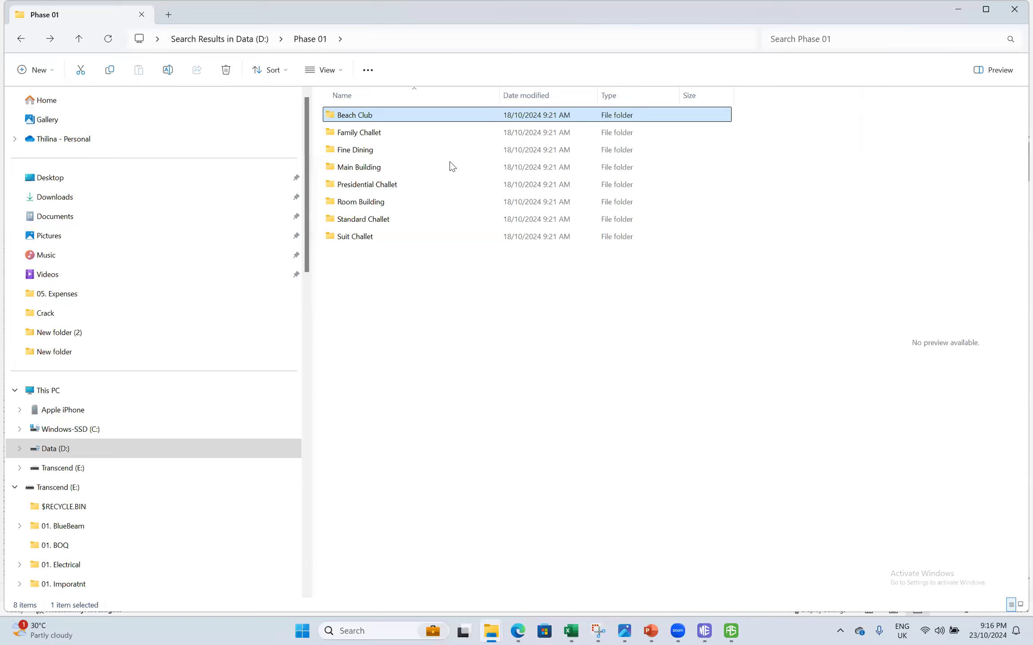
right_click(374, 119)
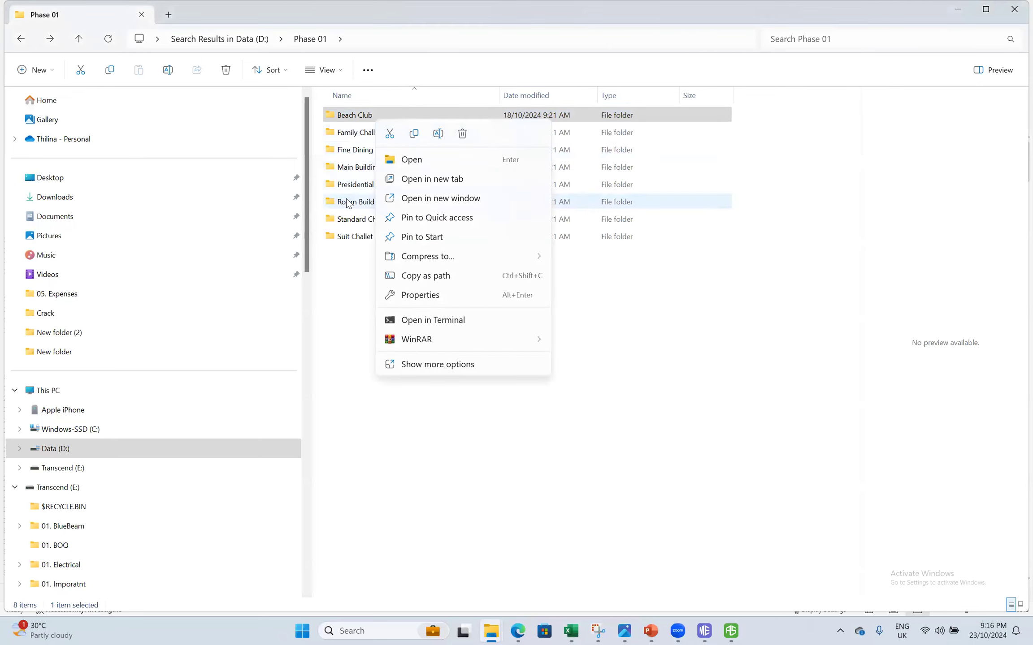
left_click(350, 272)
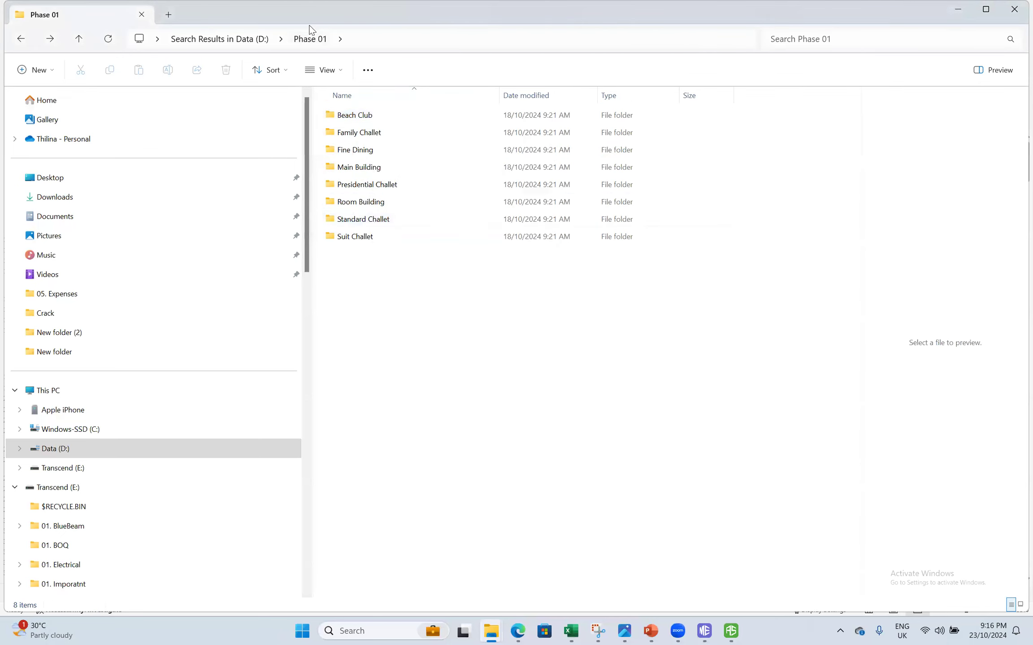
right_click(349, 117)
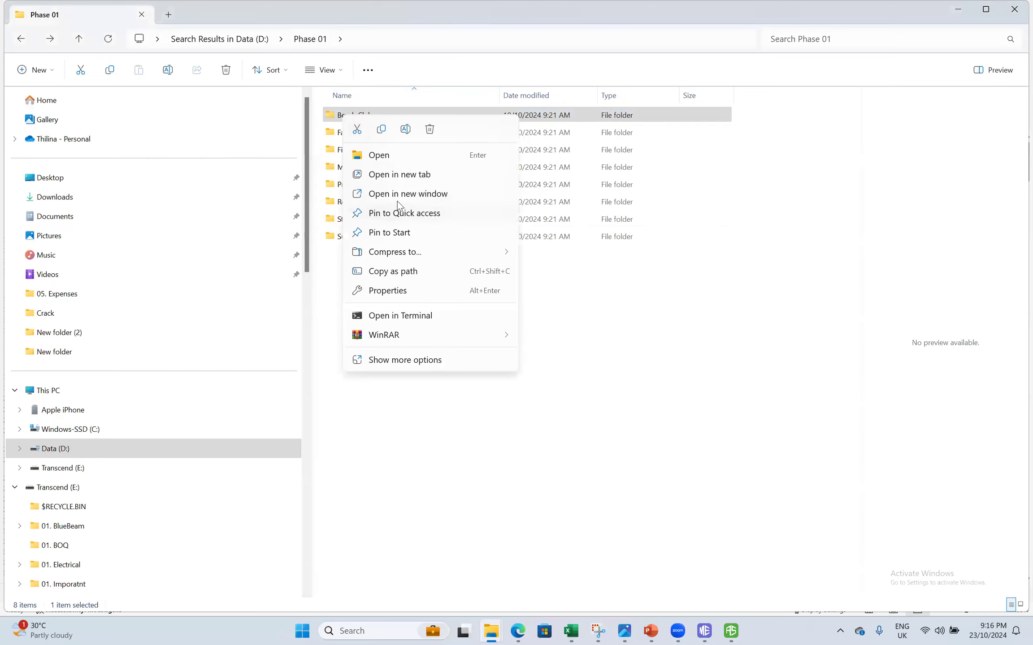
left_click(609, 373)
- Go to the Phase 02 folder and view the Building B & E model image in its Building B & E folder
left_click(25, 40)
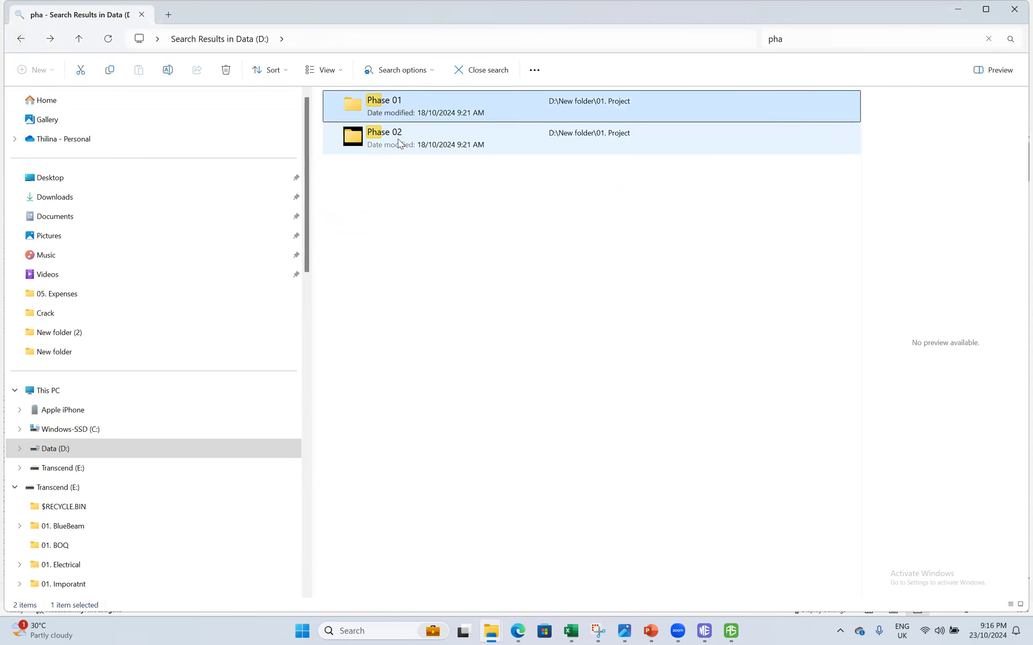
double_click(397, 144)
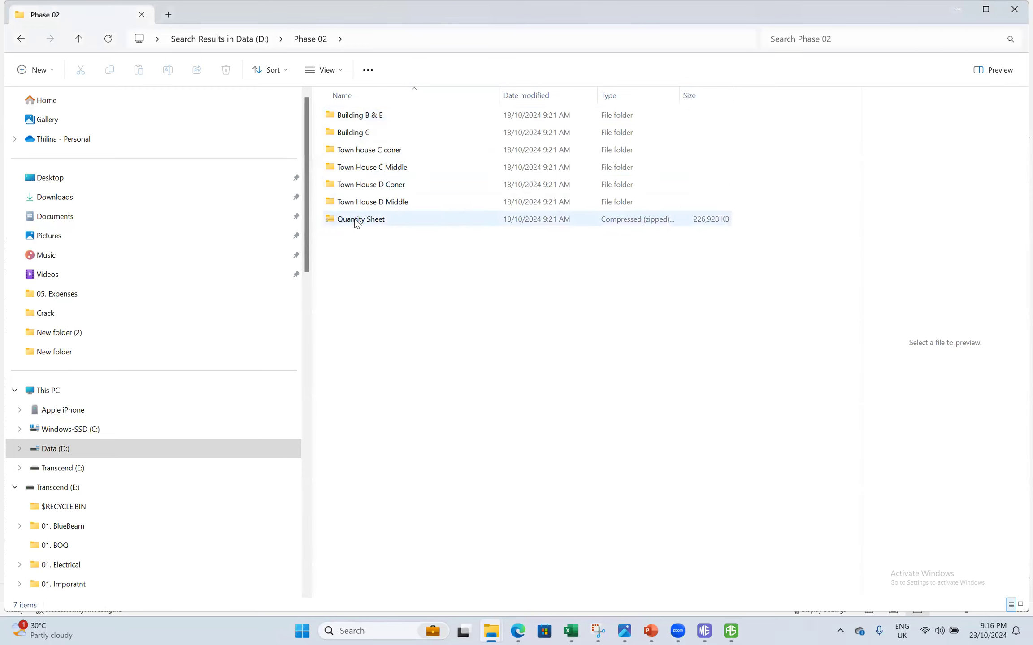
double_click(354, 115)
left_click(356, 152)
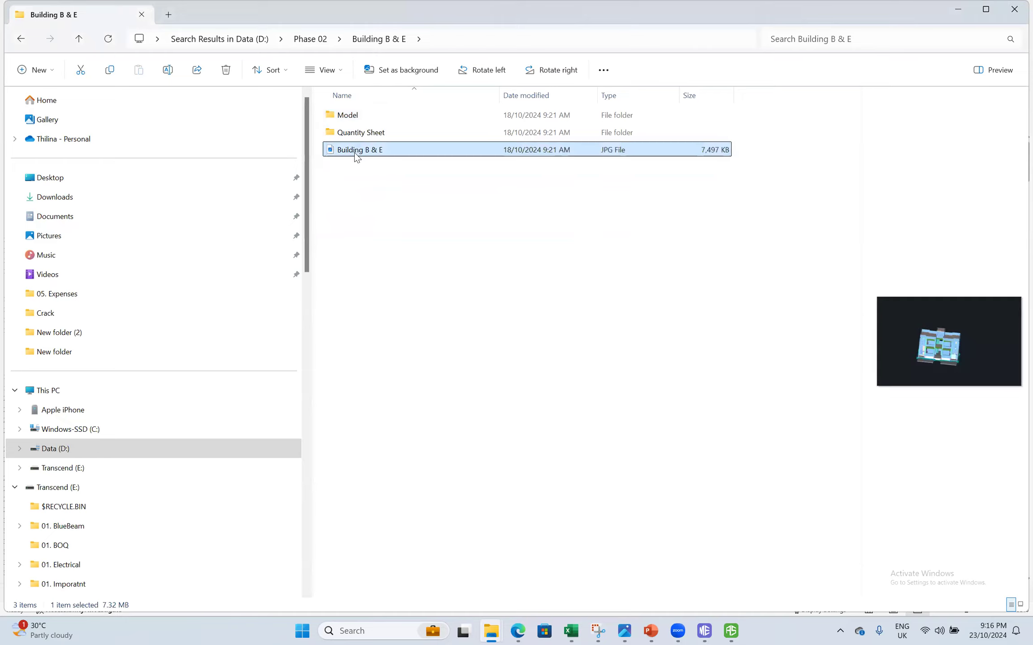
double_click(357, 151)
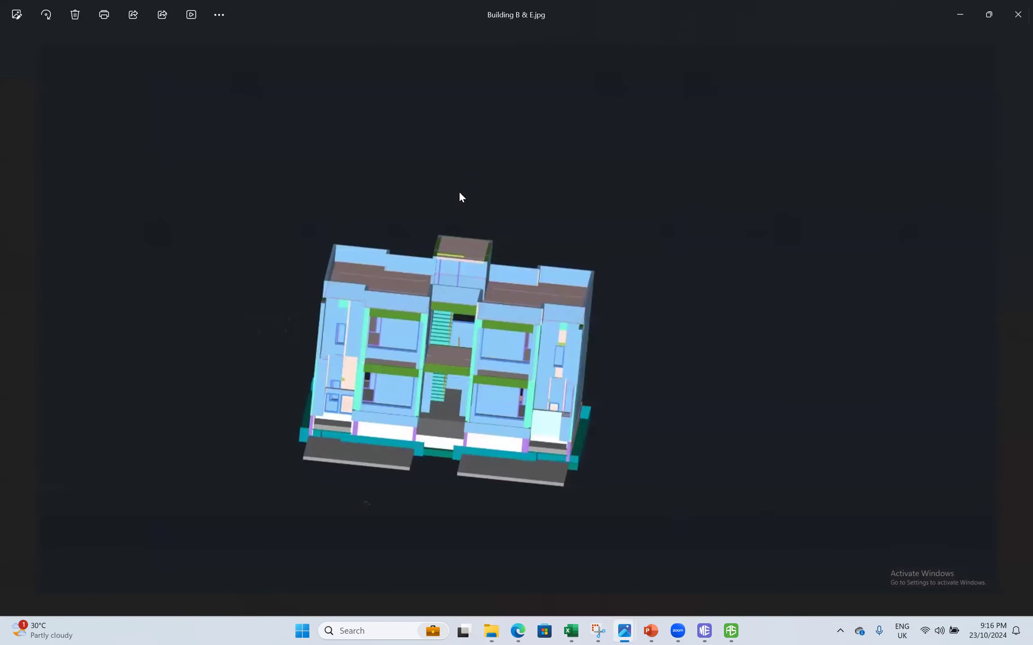
left_click(1015, 20)
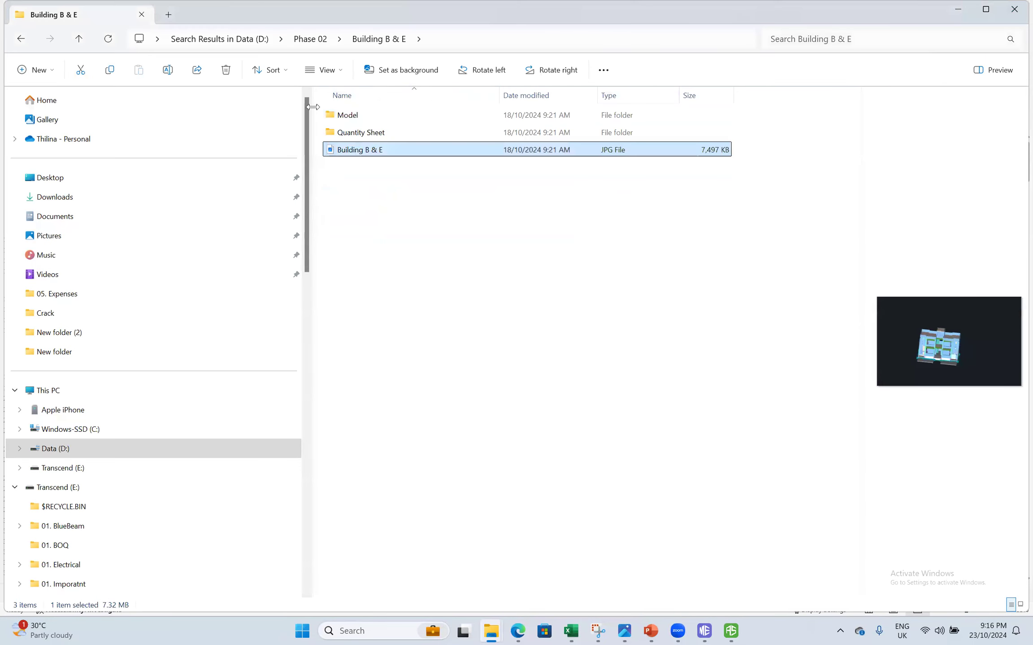
- Return to Phase 02 and view the Building C model image in the Building C folder
left_click(21, 39)
double_click(384, 137)
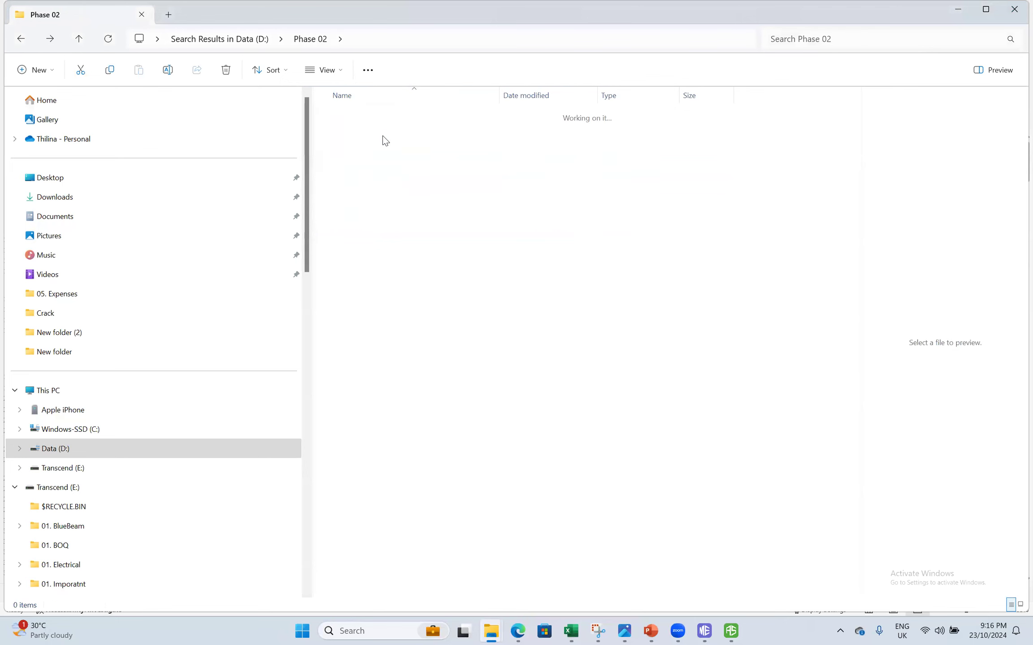
double_click(379, 150)
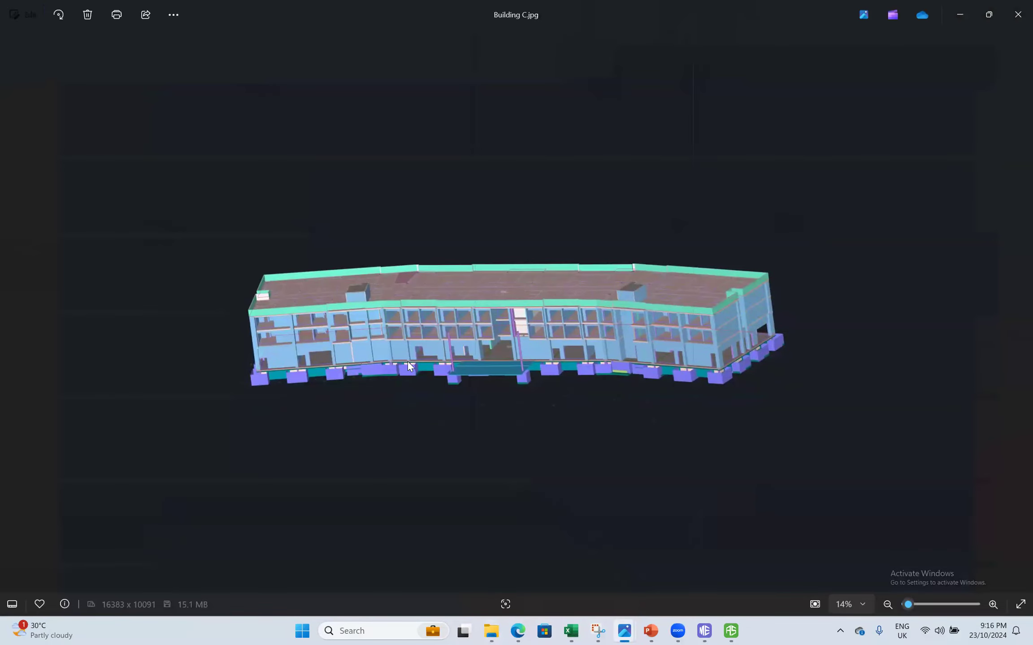
left_click(1015, 12)
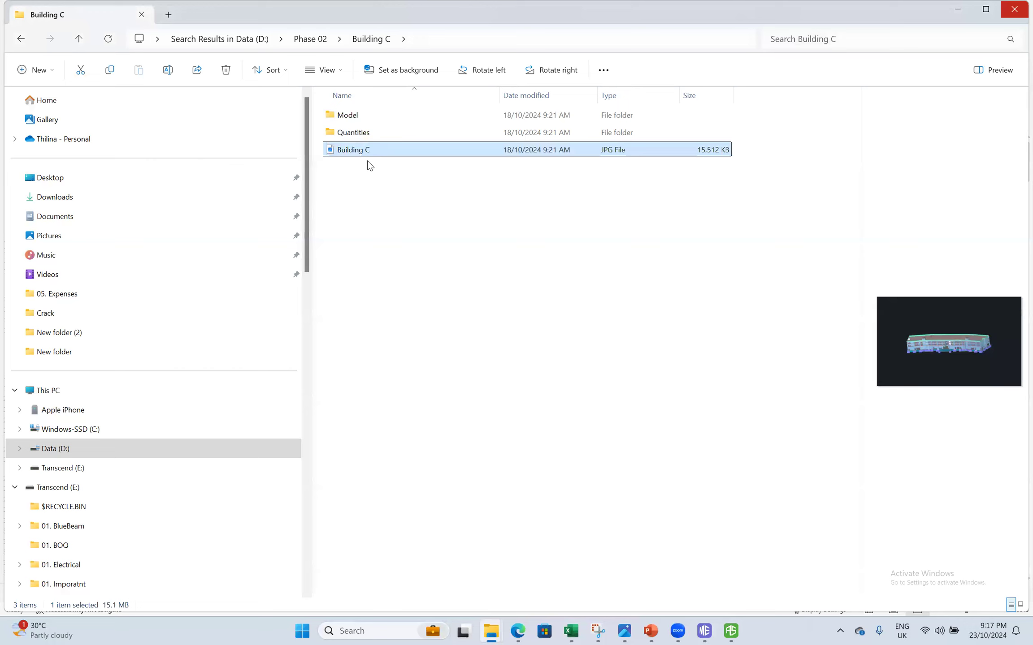
- Look into the Model folder of Town house C coner and return to the Phase 02 folder
left_click(20, 39)
double_click(368, 149)
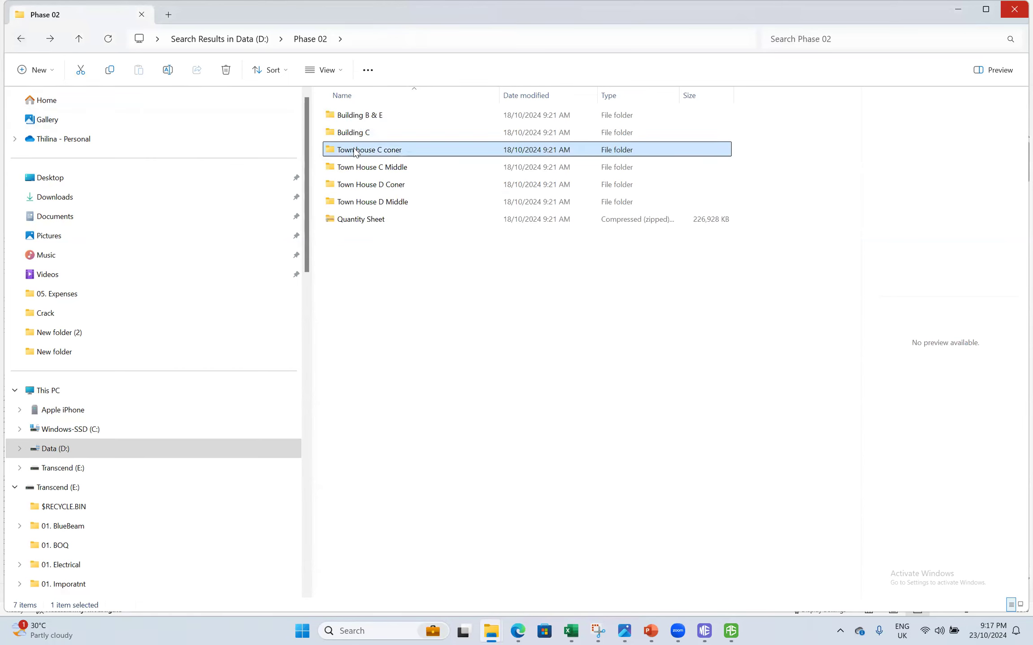
left_click(364, 132)
double_click(348, 115)
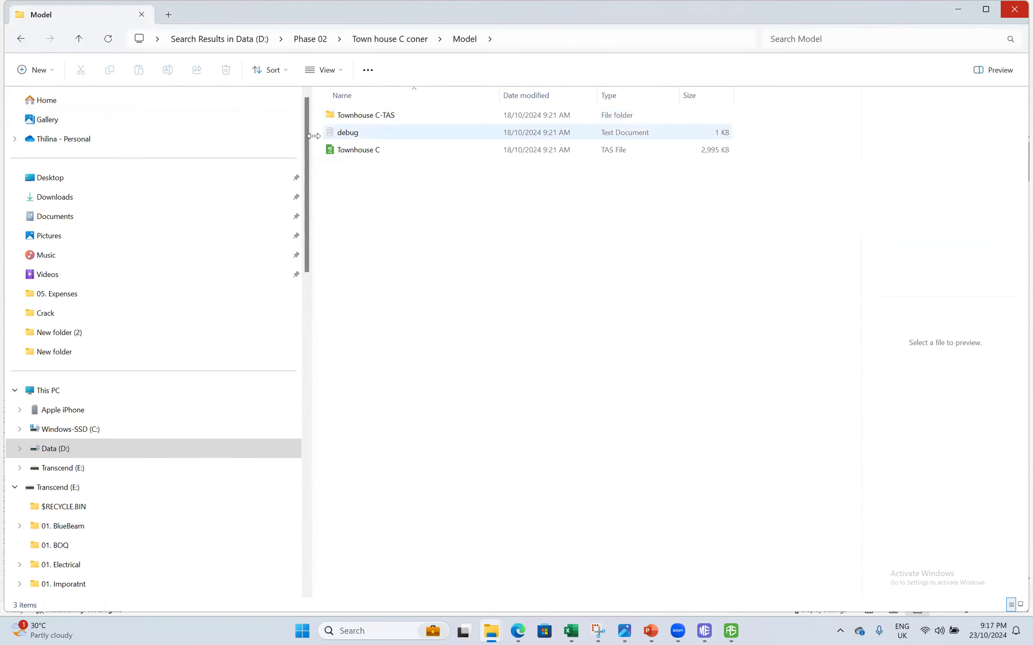
left_click(20, 40)
left_click(20, 40)
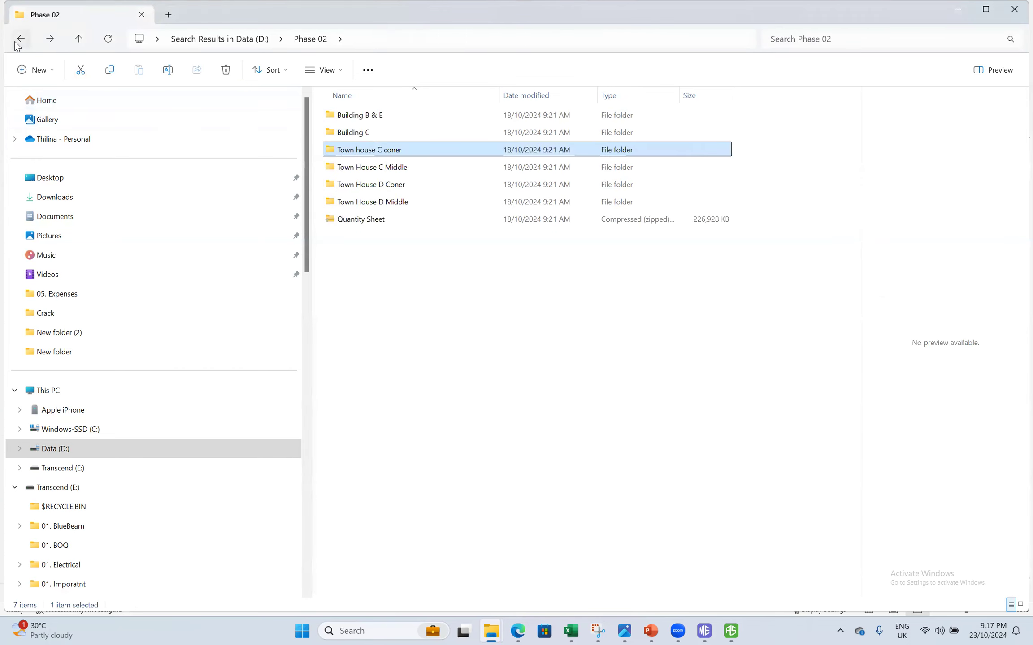
- View the Town House D model image in the Town House D Middle folder and close it
left_click(372, 206)
double_click(372, 204)
double_click(370, 149)
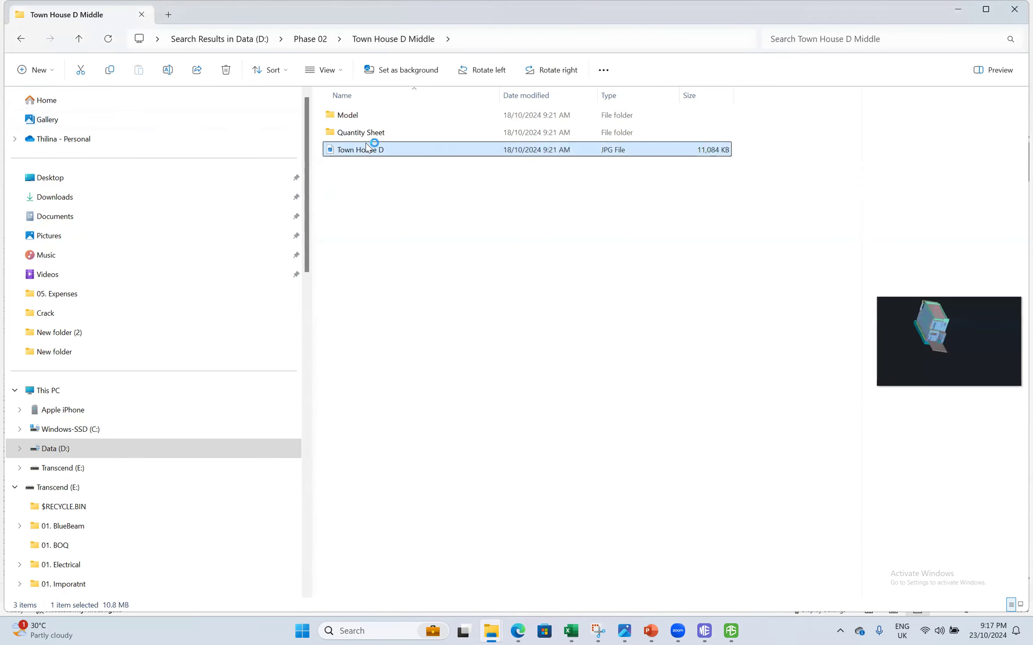
left_click(1016, 13)
- Go back from Town House D Middle to the search results for Data (D:) and open the Phase 01 folder
left_click(21, 40)
left_click(21, 39)
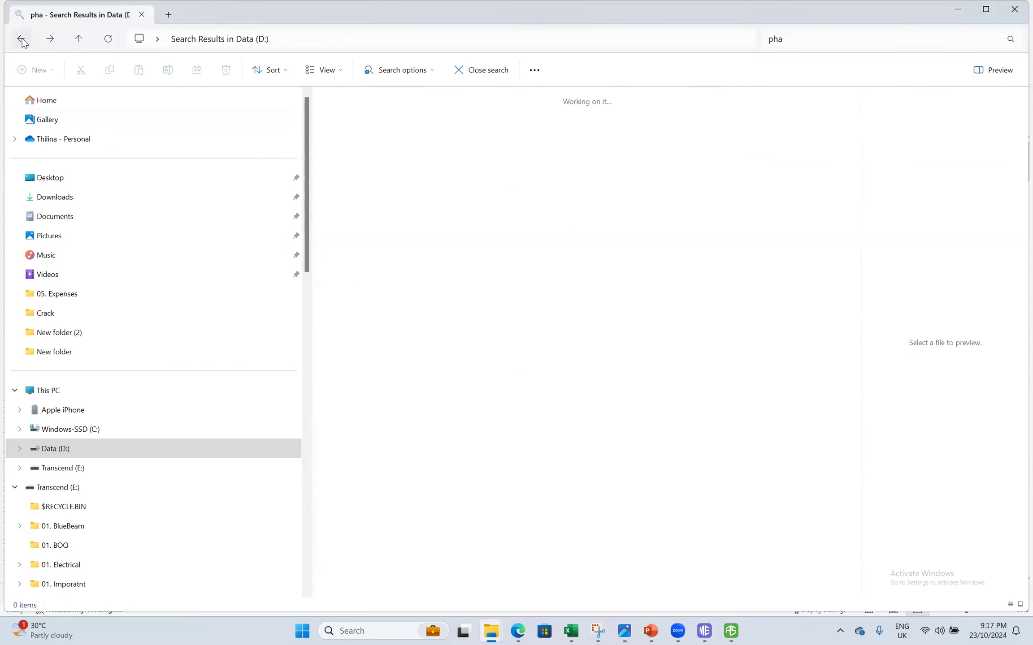
left_click(22, 40)
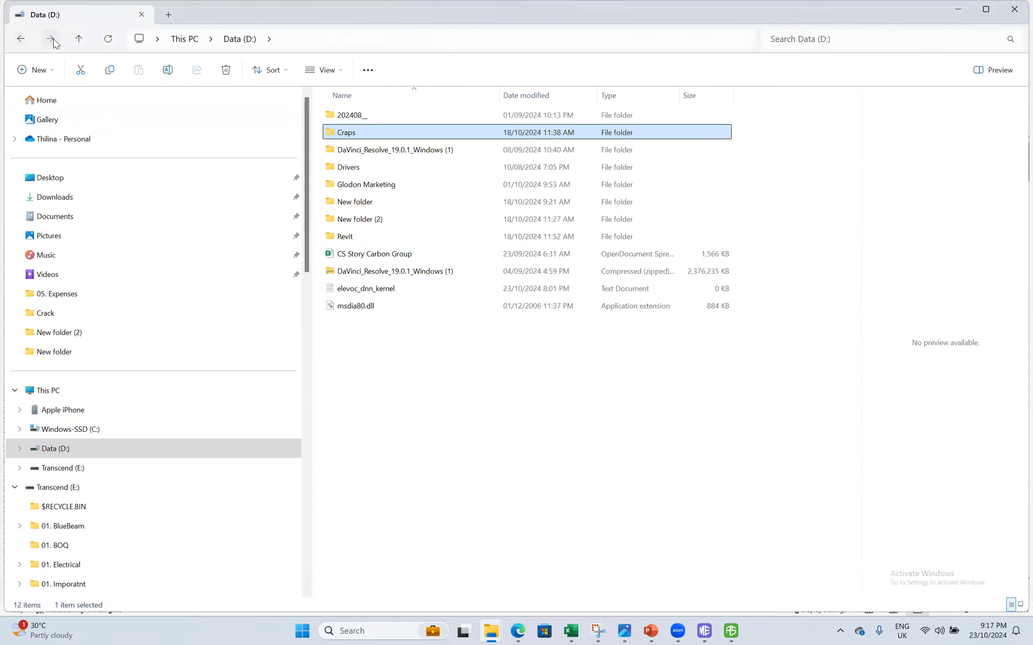
left_click(52, 39)
double_click(393, 108)
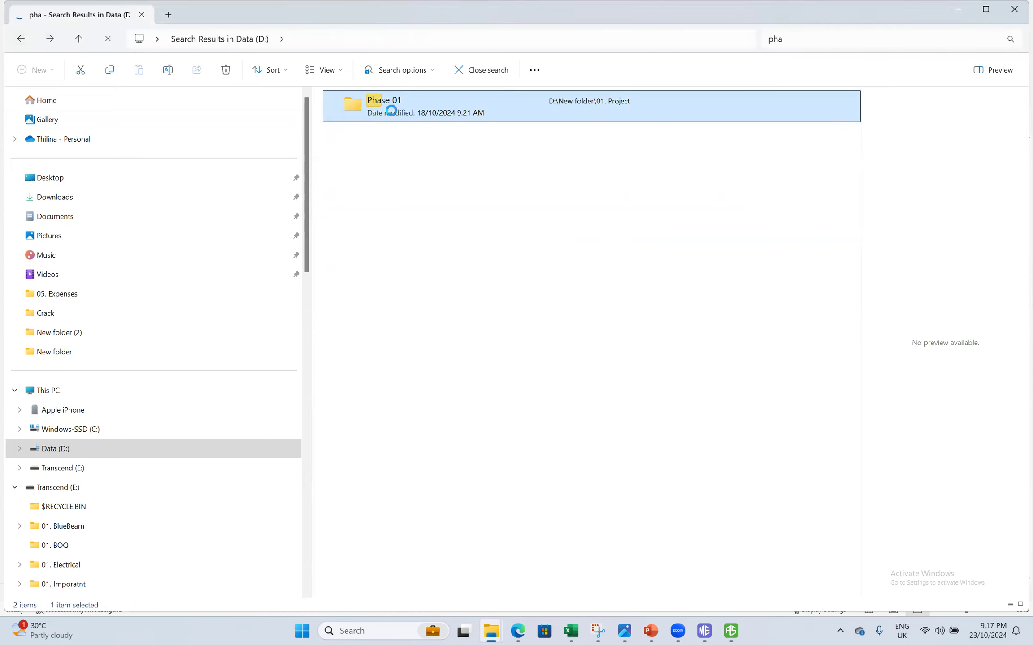
- View the Project3 model image in the Suit Challet folder and return to Phase 01
double_click(359, 236)
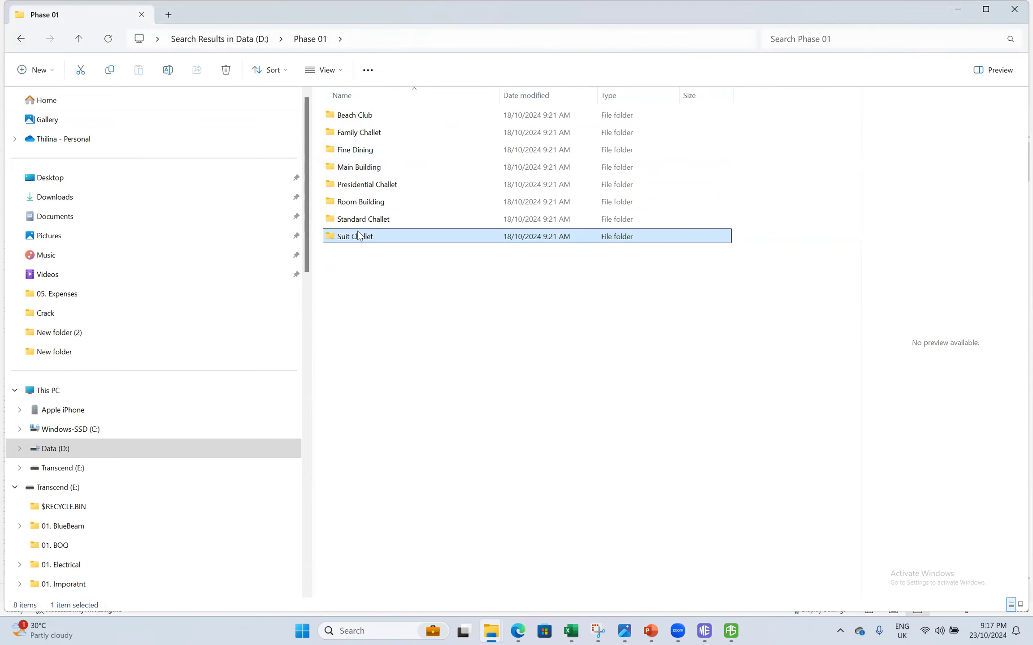
double_click(356, 152)
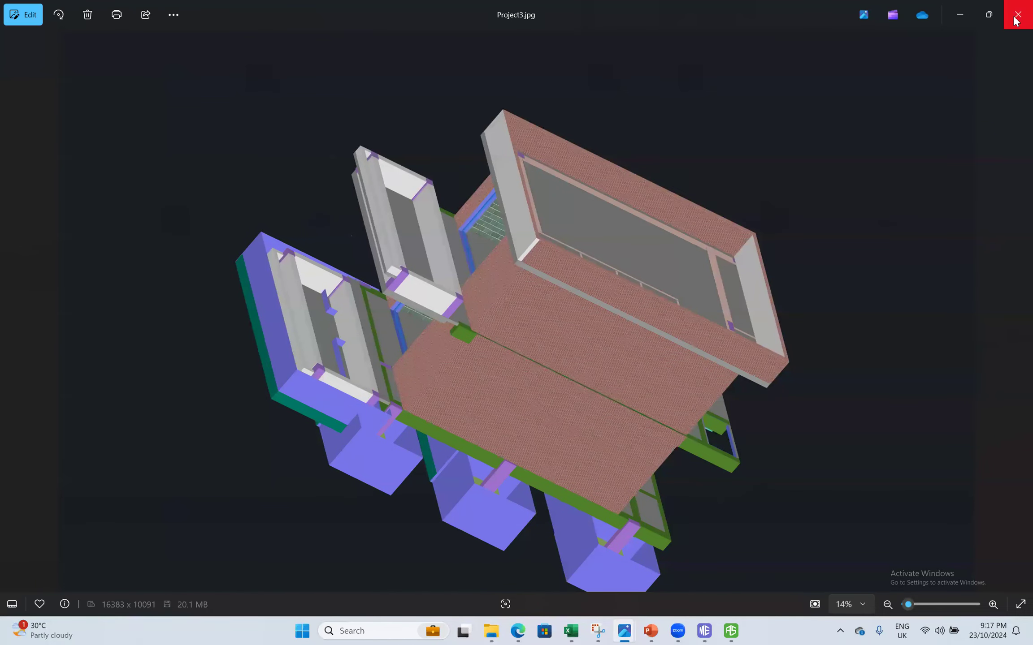
left_click(23, 43)
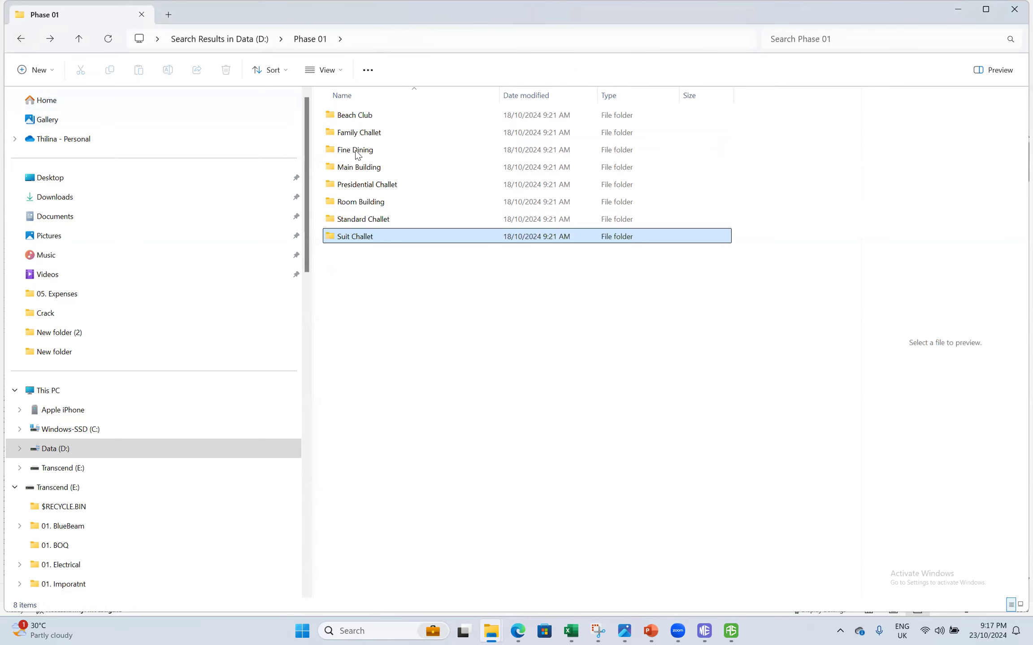
- View the Standard Challet model image in the Standard Challet folder and return to Phase 01
double_click(368, 223)
double_click(371, 156)
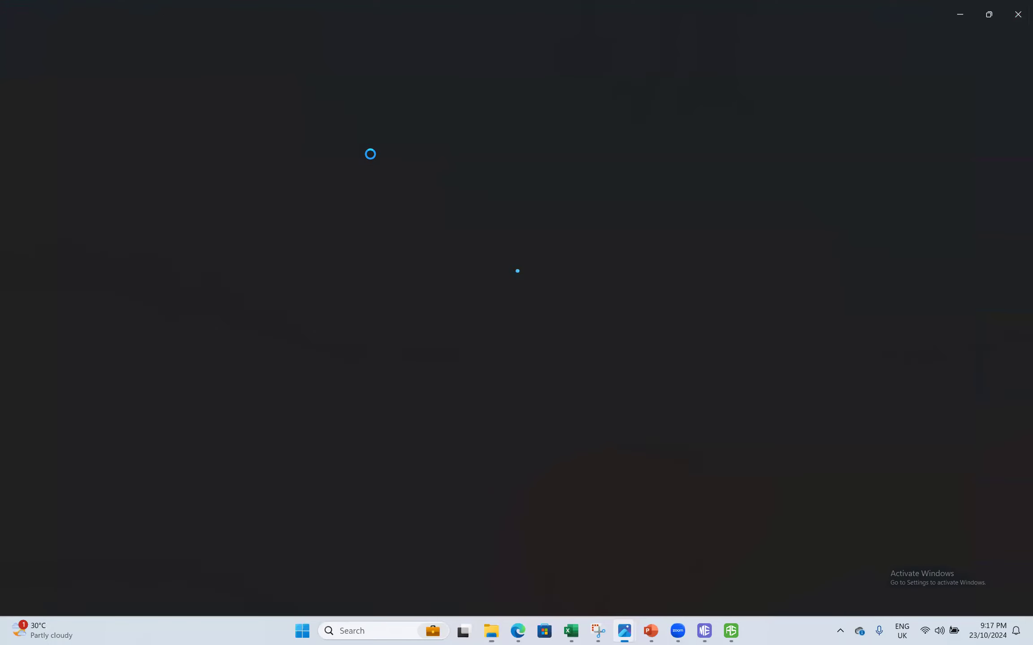
left_click(1018, 15)
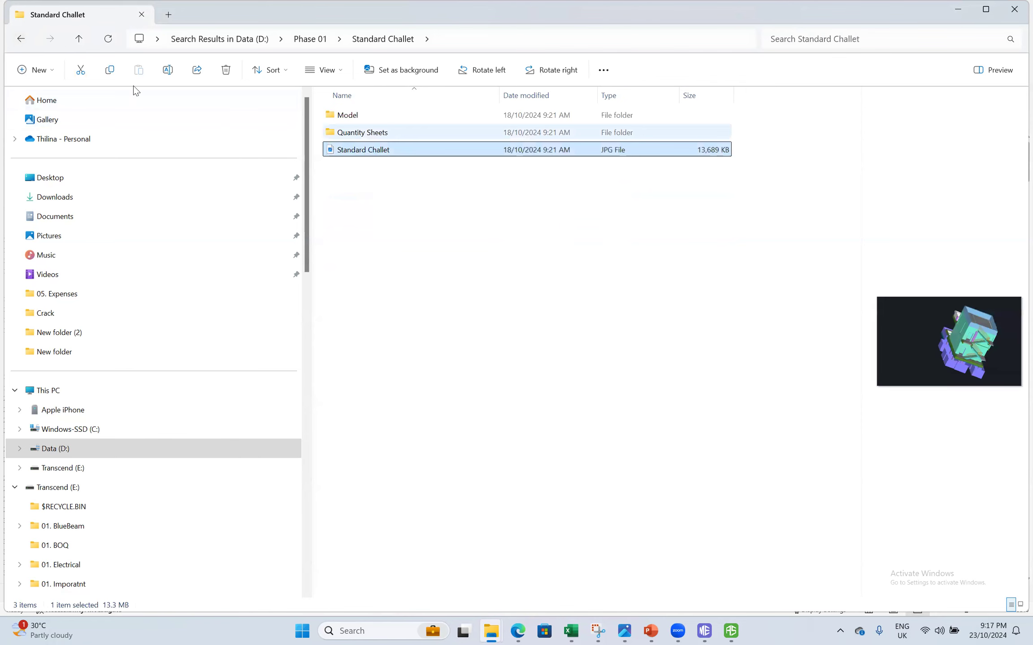
left_click(21, 39)
- Look into the Room Building folder, go back to the search results and close File Explorer
double_click(371, 202)
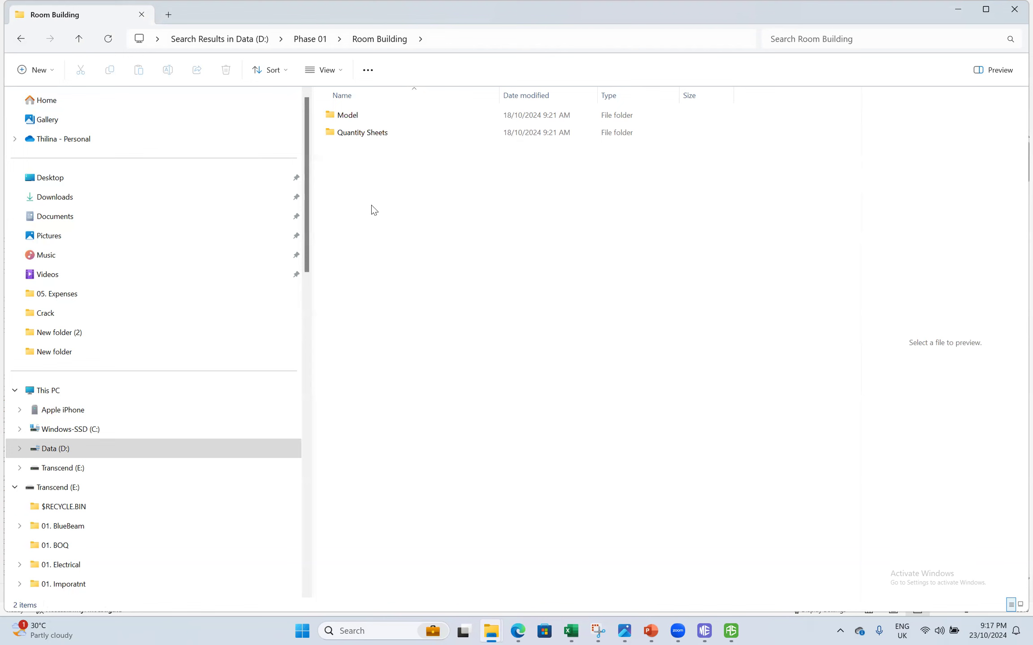
left_click(21, 39)
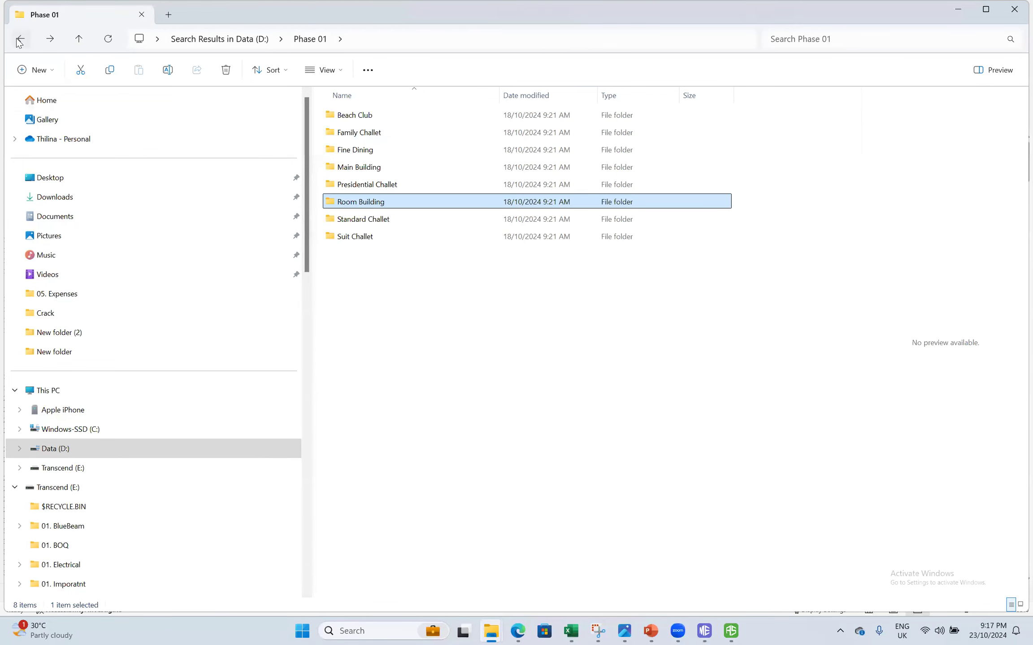
left_click(21, 39)
left_click(1015, 9)
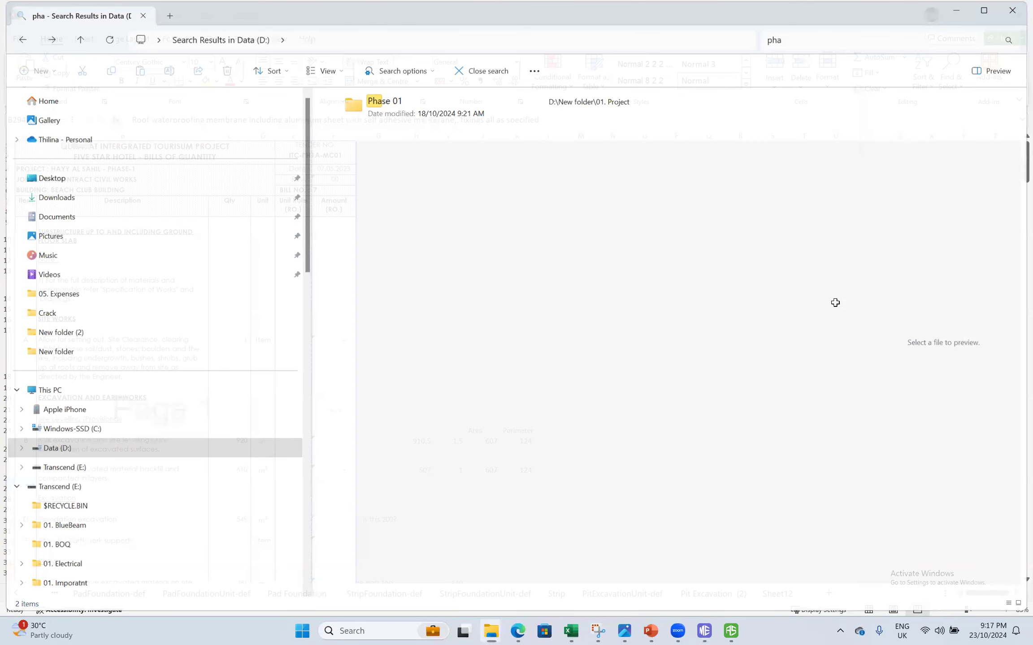